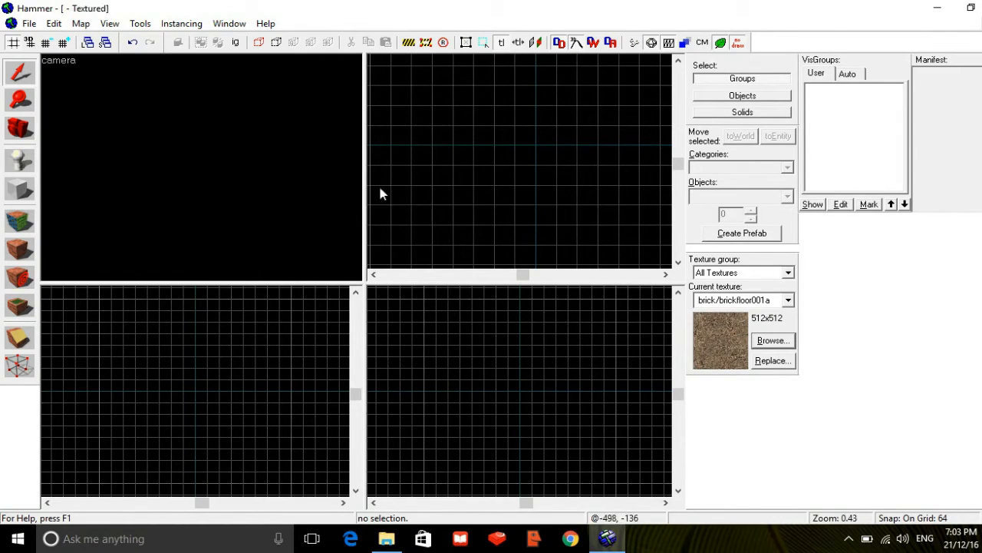
# - Filter the textures by "dev" and make dev/dev_measuregeneric01 the current texture
pyautogui.click(772, 340)
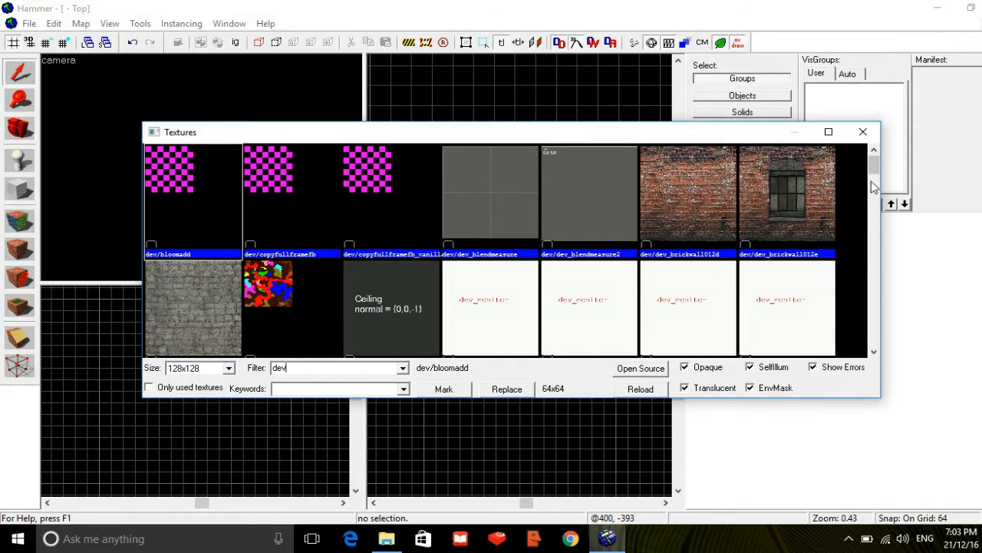
pyautogui.moveTo(874, 178); pyautogui.dragTo(883, 244)
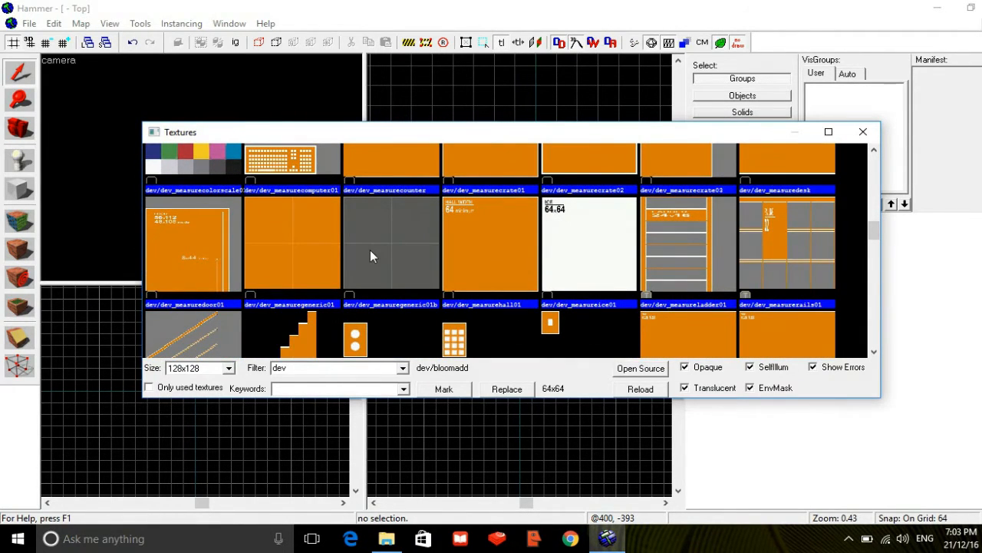
pyautogui.doubleClick(333, 245)
# - Create a block primitive with a 512 by 512 unit footprint for the room
pyautogui.hotkey('shift', 'b')
pyautogui.moveTo(536, 209); pyautogui.dragTo(453, 104)
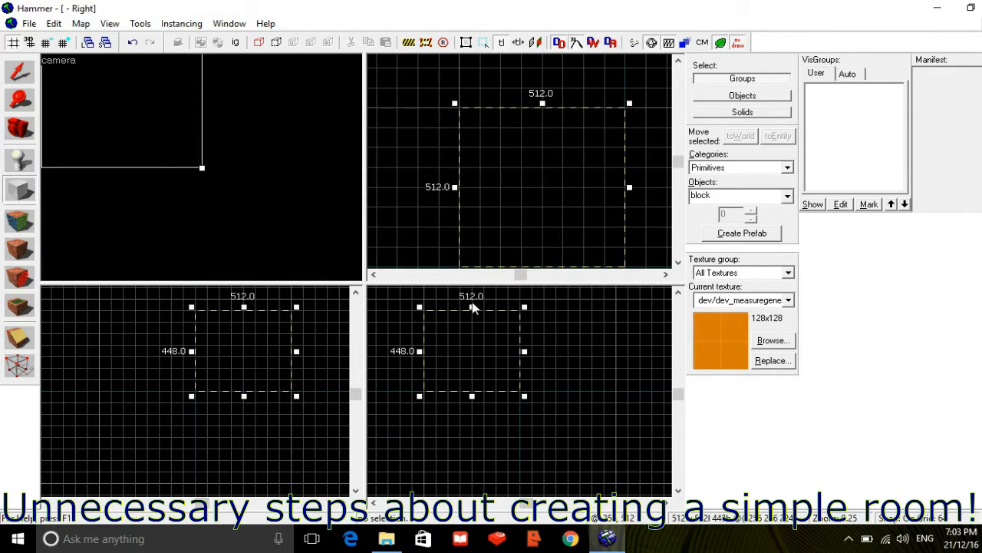
pyautogui.press('Return')
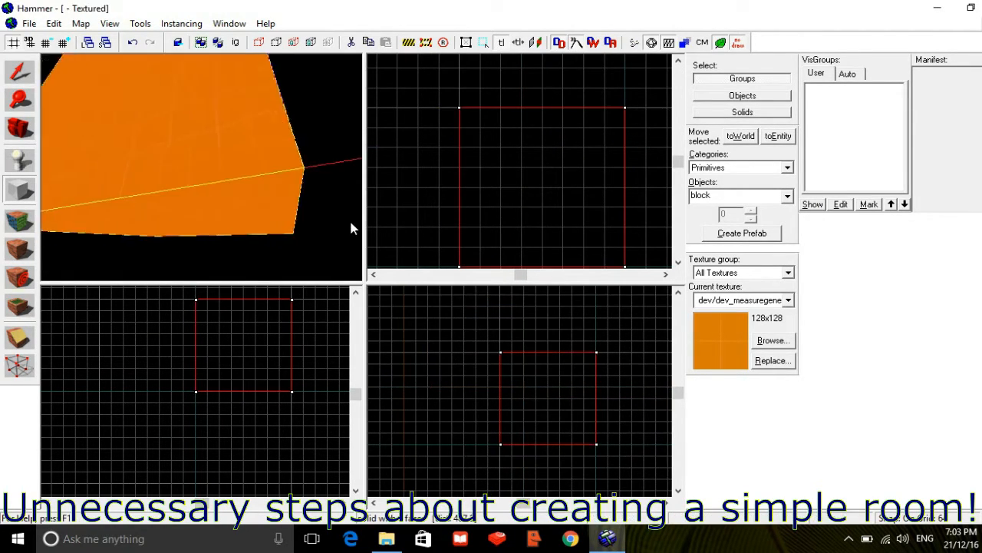
# - Hollow the block into a room with a wall thickness of -16
pyautogui.click(140, 23)
pyautogui.click(157, 53)
pyautogui.write('-16')
pyautogui.press('Return')
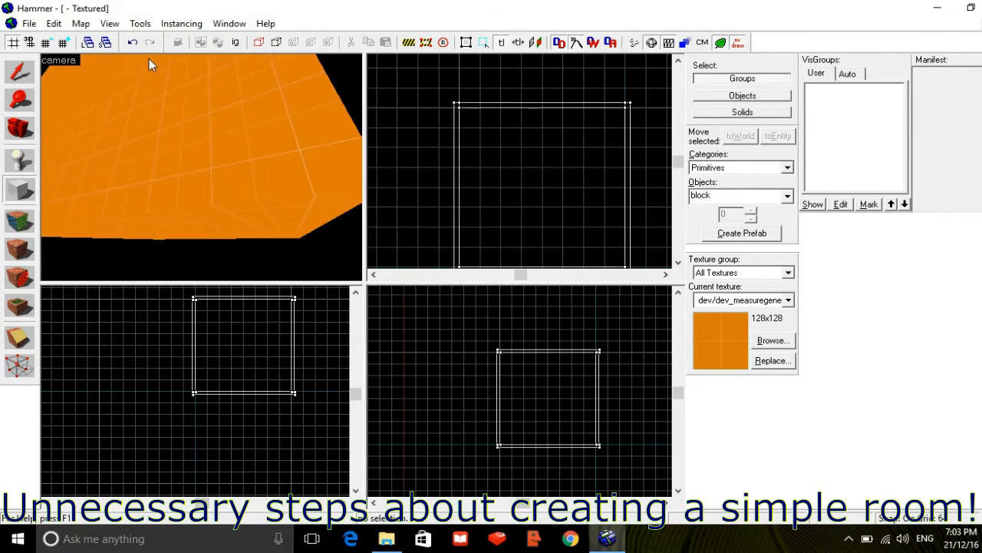
# - Apply the dev/dev_measuregeneric01b texture to the room's floor face from inside the room
pyautogui.scroll(4, 150, 66)
pyautogui.hotkey('shift', 'a')
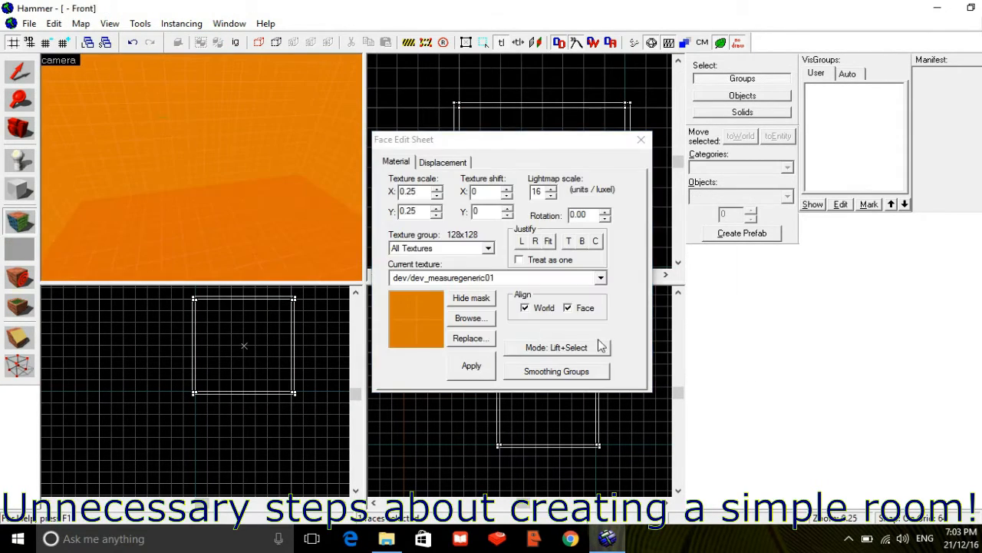
pyautogui.click(469, 395)
pyautogui.click(380, 205)
pyautogui.doubleClick(379, 205)
pyautogui.click(468, 357)
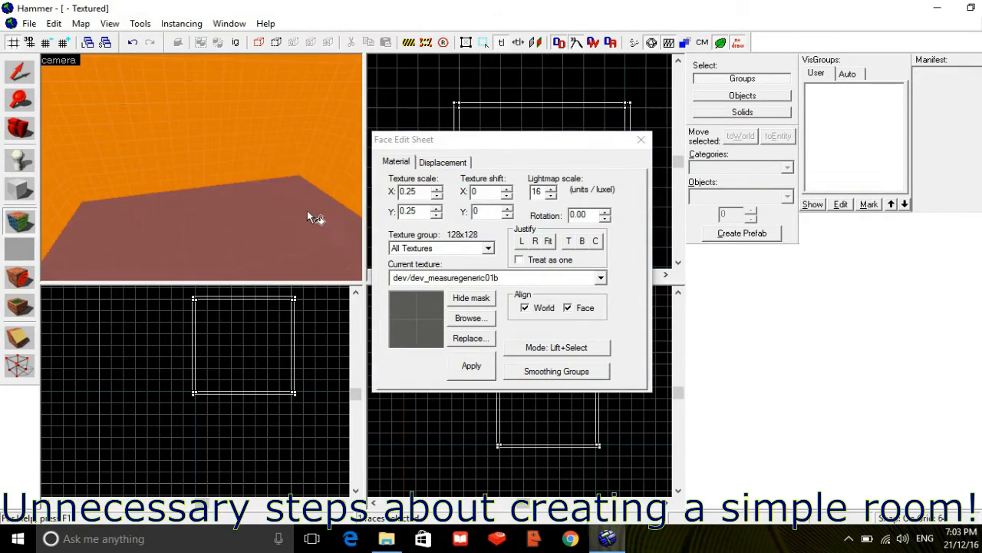
# - Apply the dev/dev_measurehall01 texture to the four wall faces and close the face editor
pyautogui.press('Up')
pyautogui.click(273, 200)
pyautogui.press('Down')
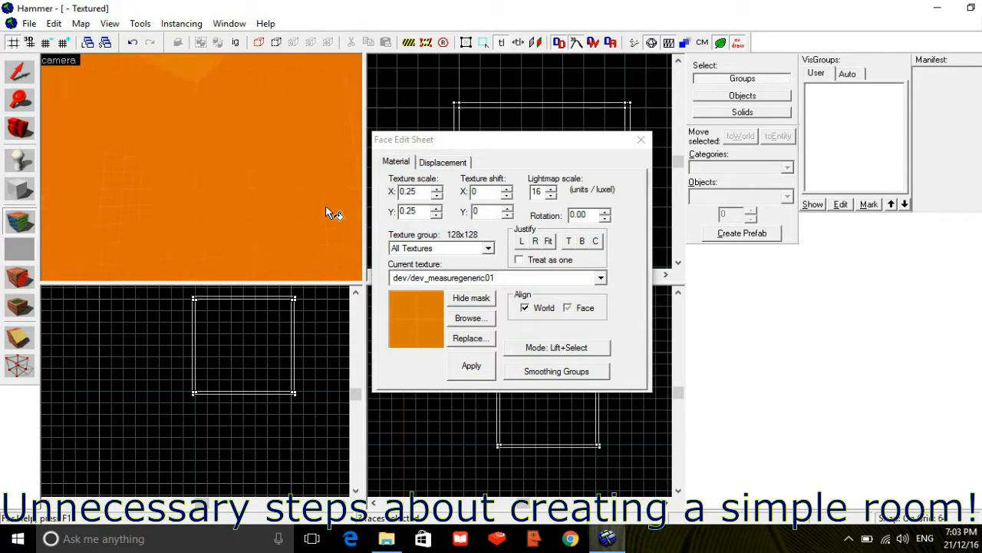
pyautogui.click(473, 320)
pyautogui.doubleClick(469, 238)
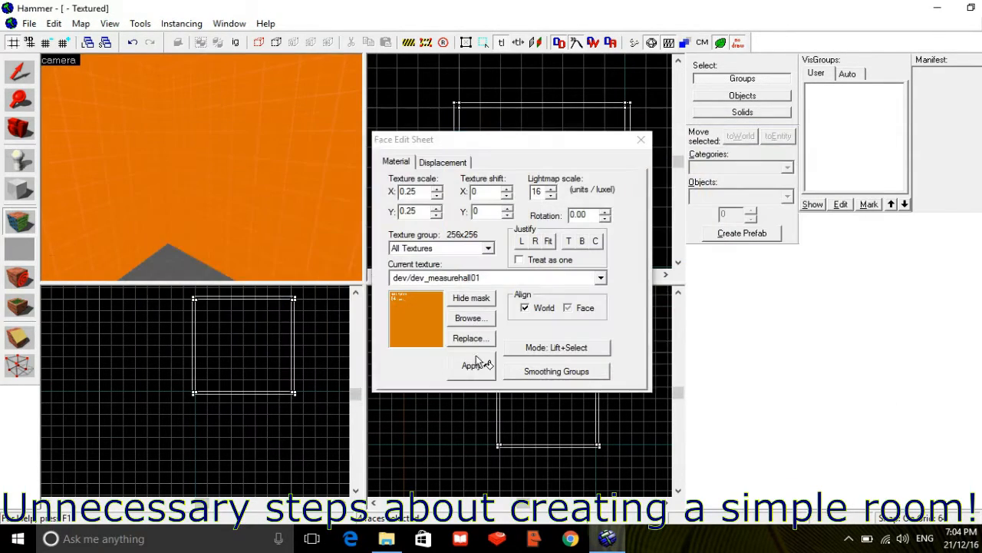
pyautogui.click(477, 362)
pyautogui.click(640, 141)
# - Place an info_player_start entity on the room's floor and move it near the middle of one wall
pyautogui.press('z')
pyautogui.click(19, 159)
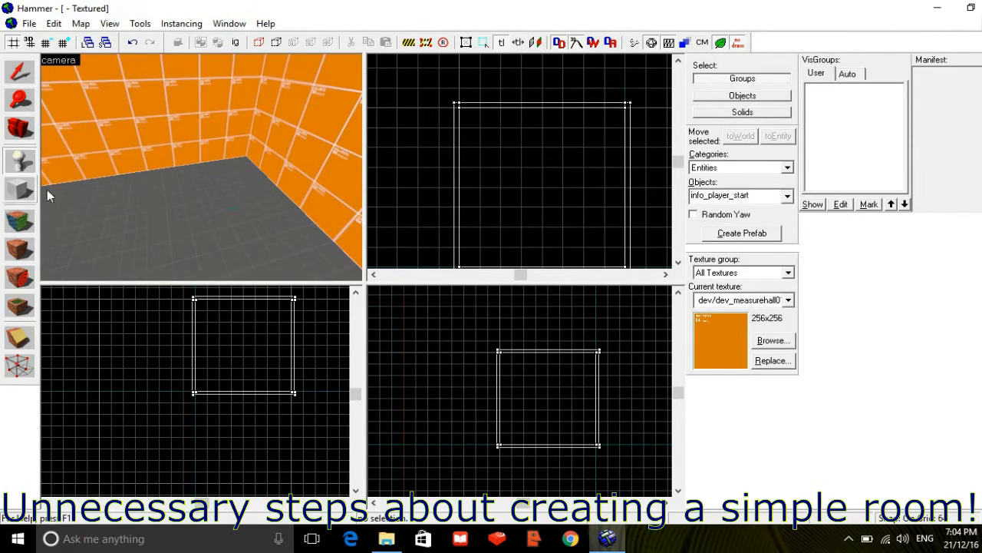
pyautogui.click(84, 220)
pyautogui.click(17, 80)
pyautogui.moveTo(498, 221); pyautogui.dragTo(481, 193)
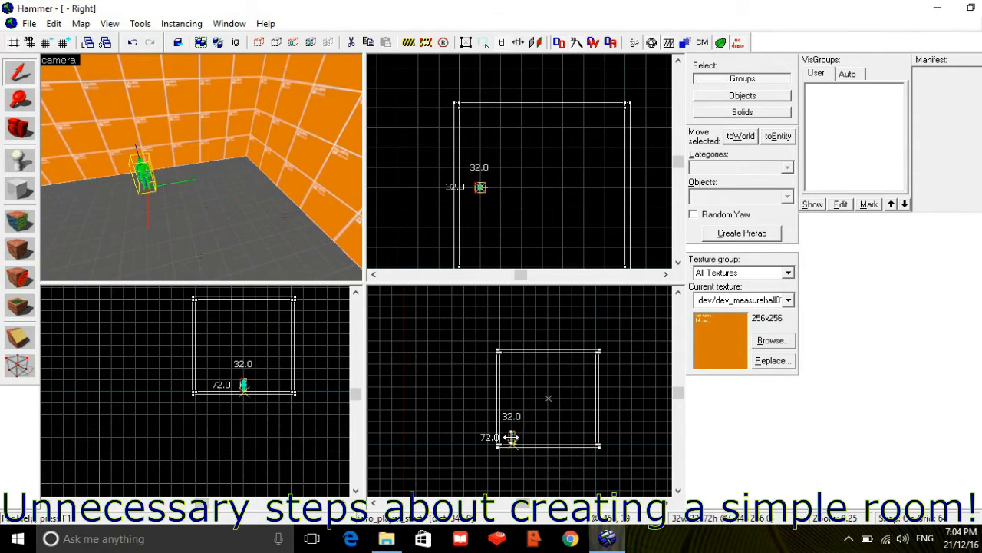
pyautogui.click(454, 383)
# - Place a light entity at the center of the room
pyautogui.click(19, 160)
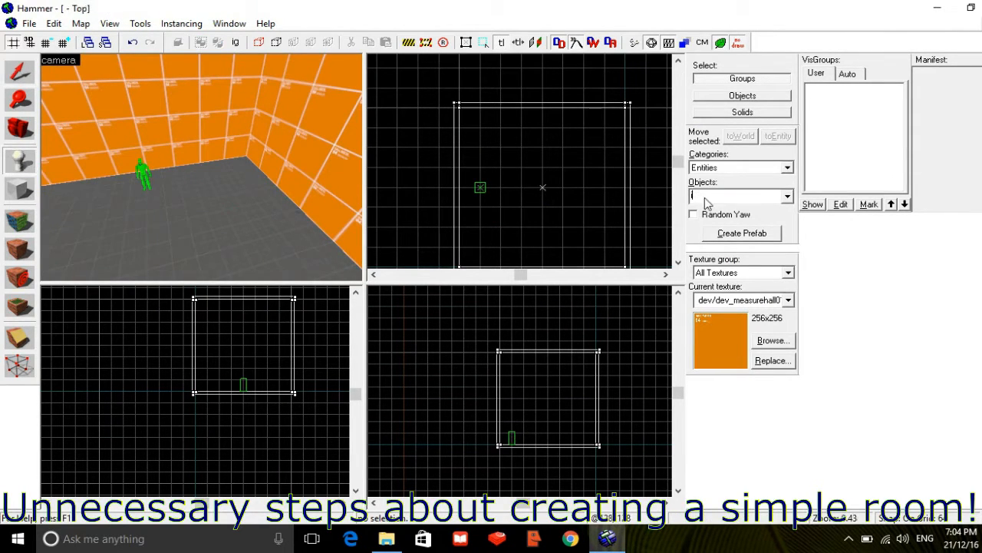
pyautogui.click(713, 196)
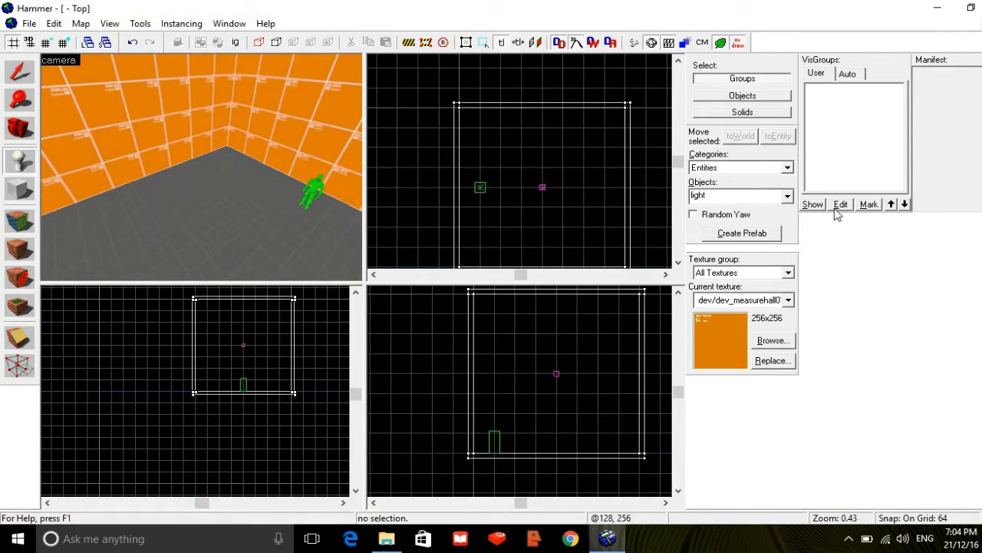
# - Place a prop_dynamic entity on a side wall, near the middle of the wall
pyautogui.click(766, 197)
pyautogui.write('propd')
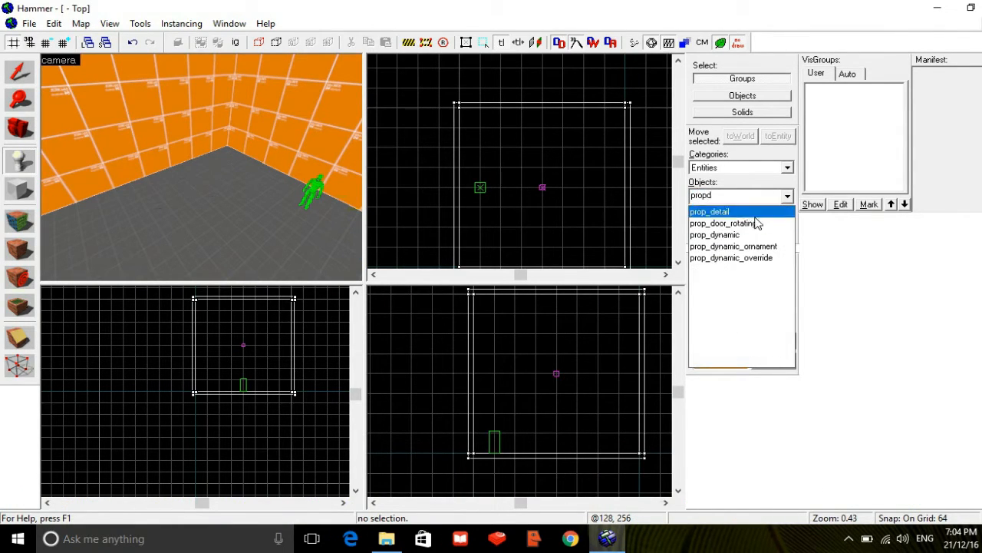
pyautogui.click(739, 235)
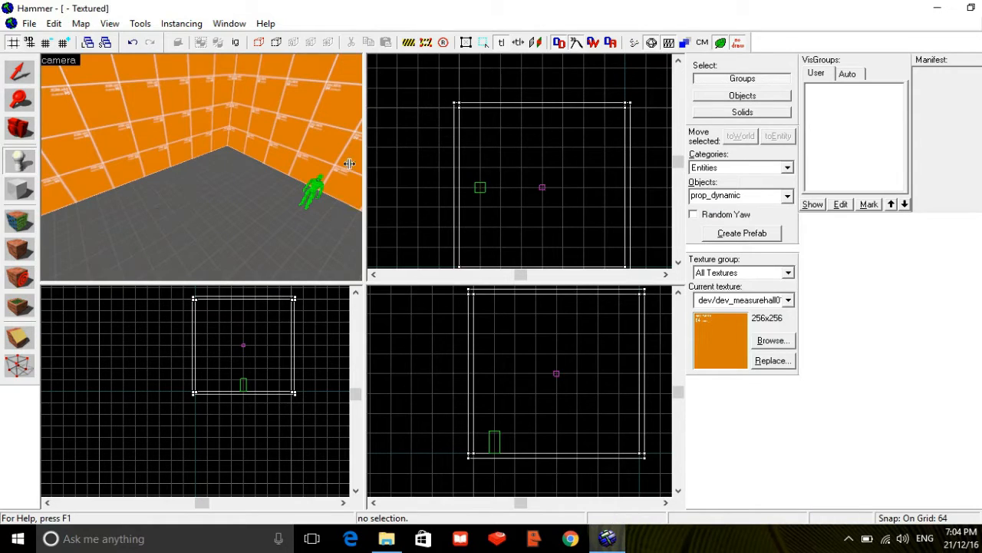
pyautogui.press('z')
pyautogui.press('z')
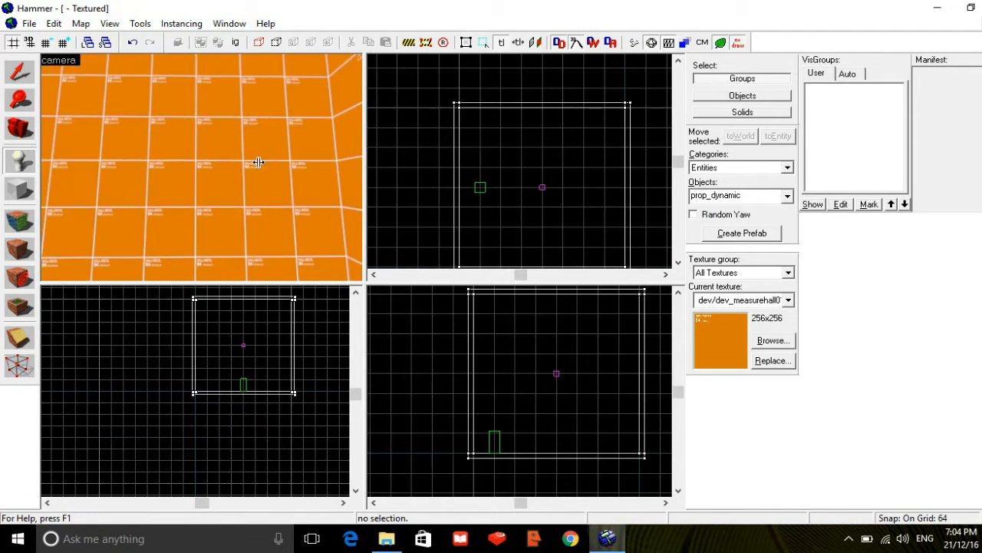
pyautogui.click(201, 159)
pyautogui.click(20, 73)
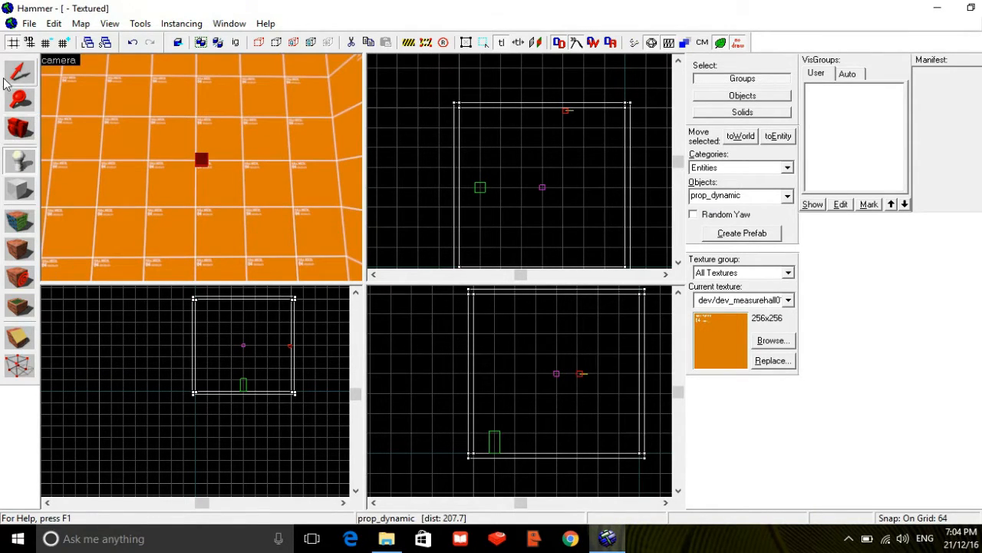
# - Set the prop_dynamic's World Model to models/props/clock.mdl, filtering the models by "clo", and apply the properties
pyautogui.hotkey('alt', 'Return')
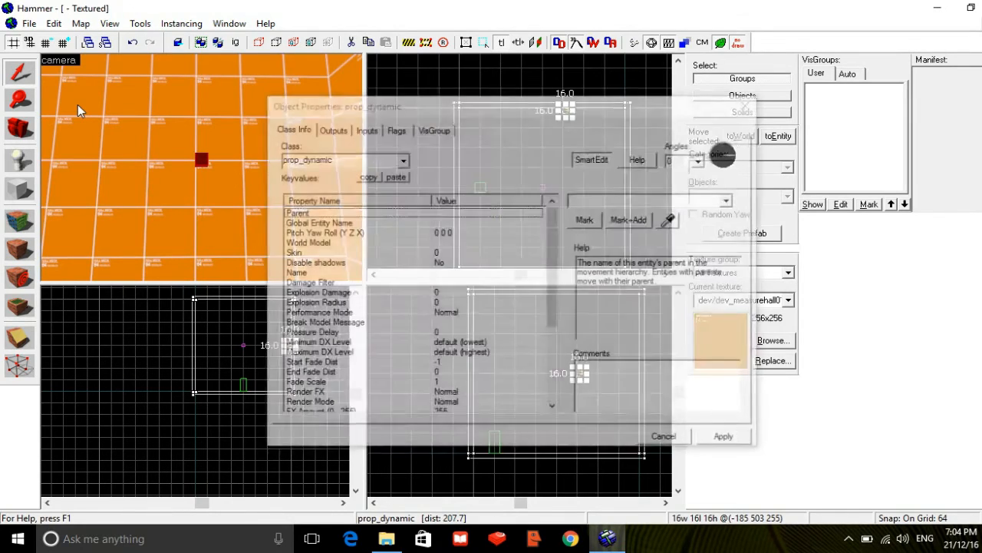
pyautogui.click(441, 233)
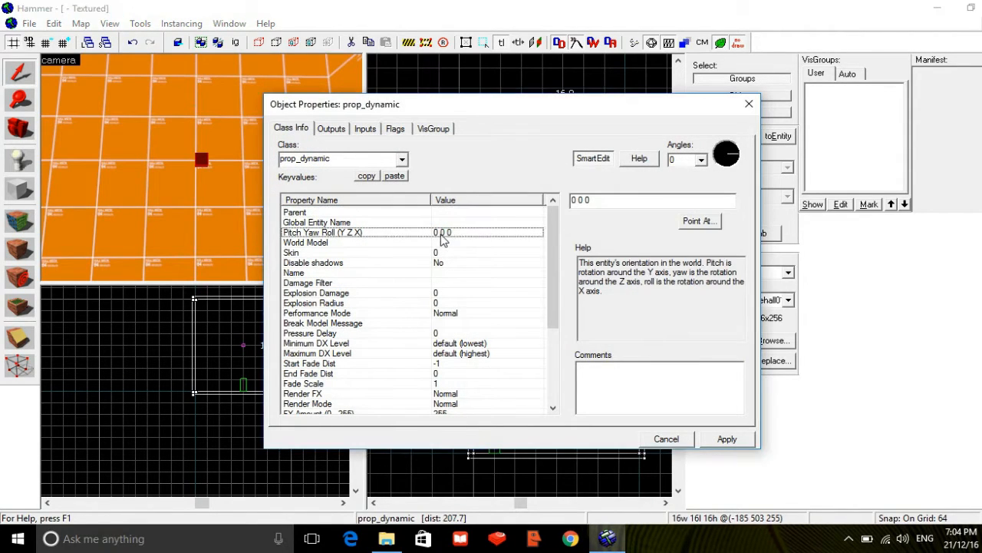
pyautogui.click(444, 242)
pyautogui.click(580, 222)
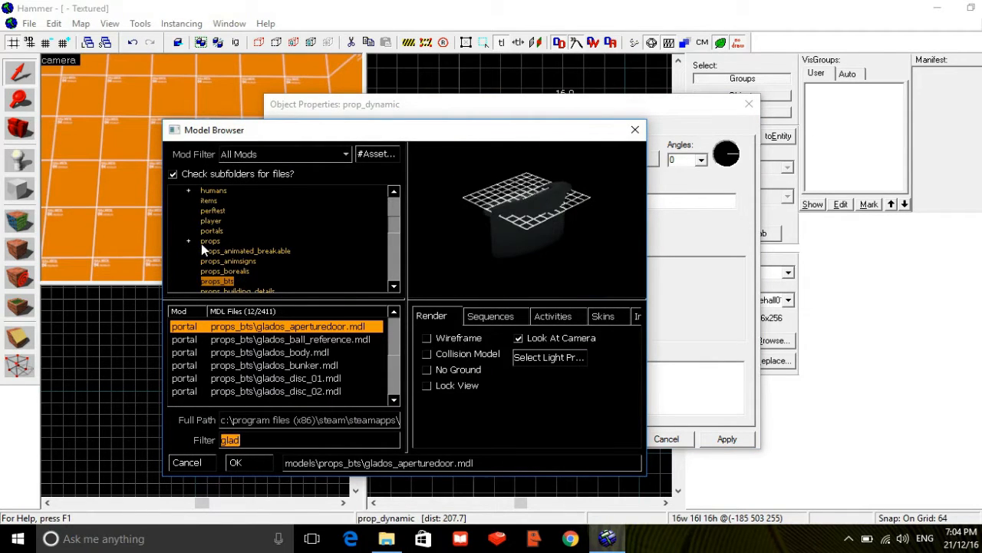
pyautogui.click(204, 241)
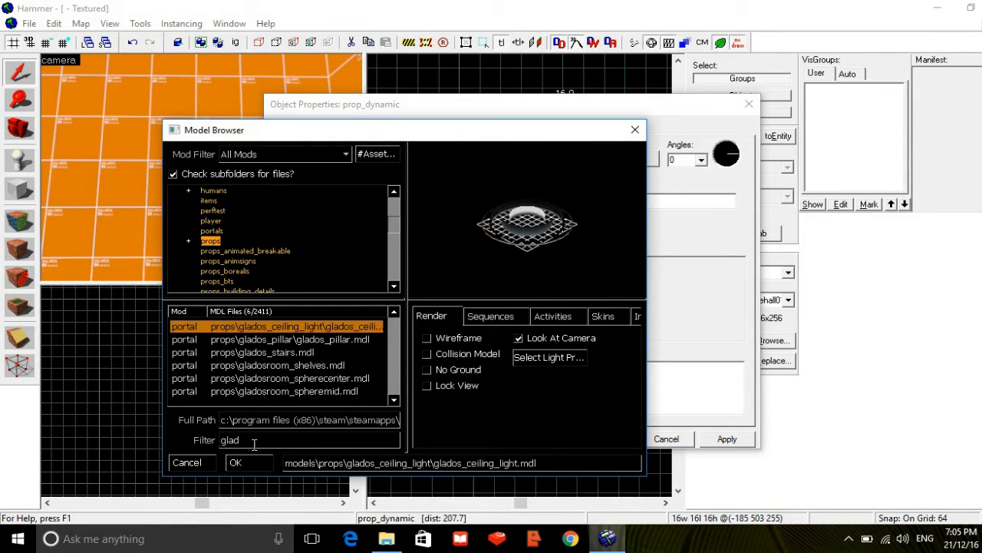
pyautogui.moveTo(253, 444); pyautogui.dragTo(220, 448)
pyautogui.write('clo')
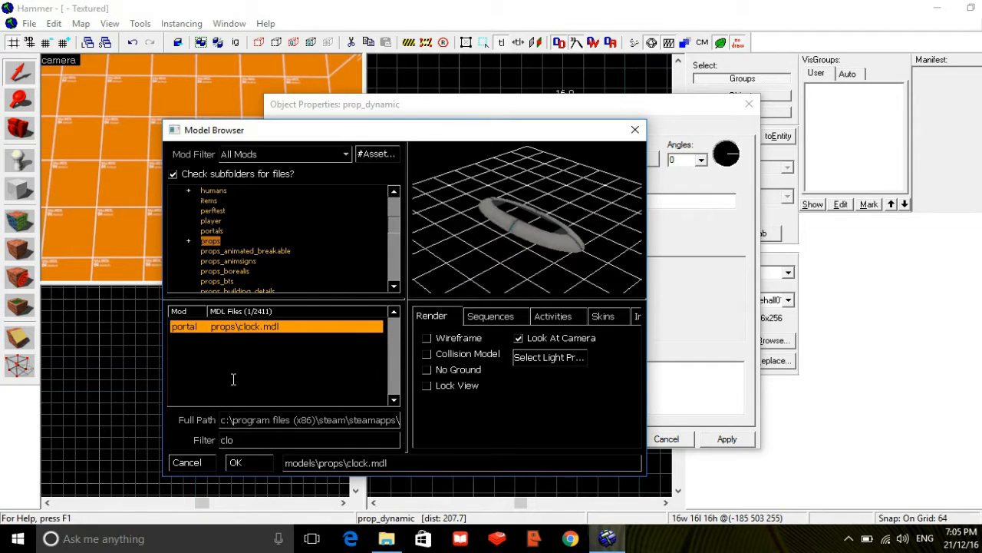
pyautogui.doubleClick(277, 327)
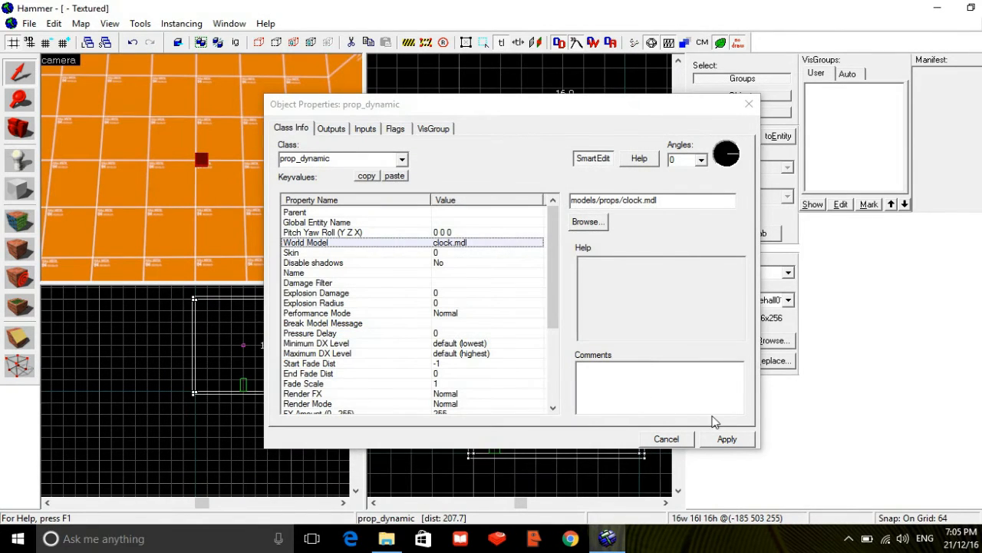
pyautogui.click(723, 438)
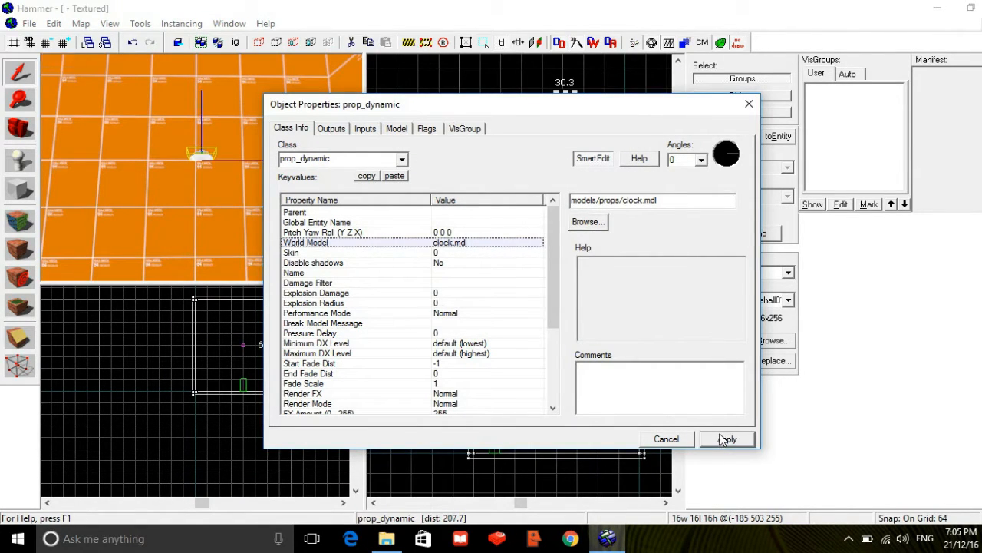
pyautogui.click(747, 105)
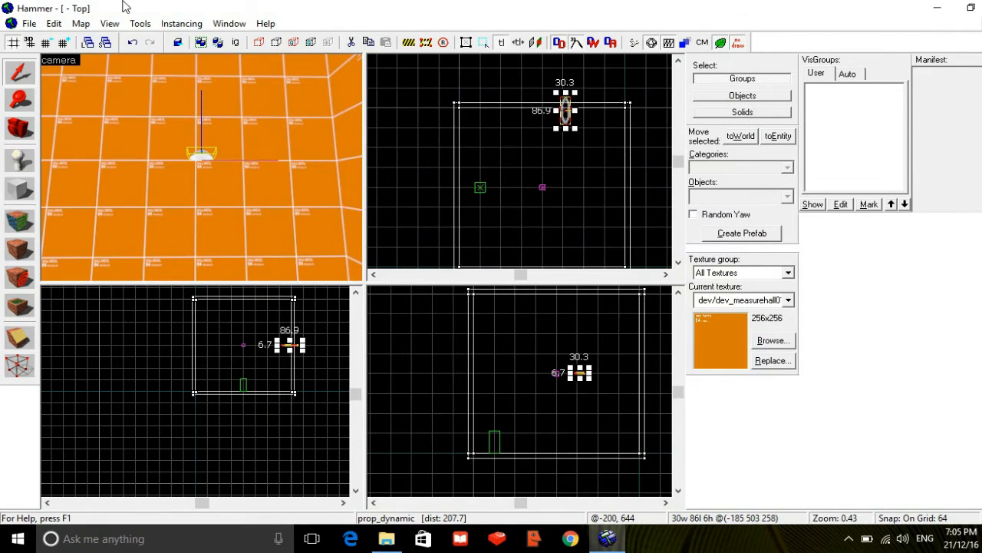
# - Rotate the clock prop with Transform by X 0, Y 90, Z 0
pyautogui.click(140, 23)
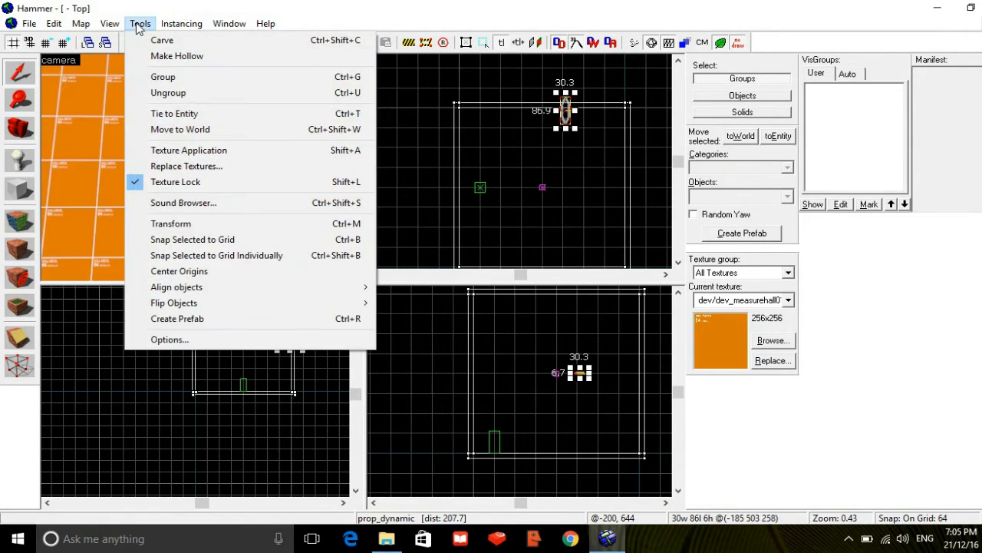
pyautogui.click(203, 223)
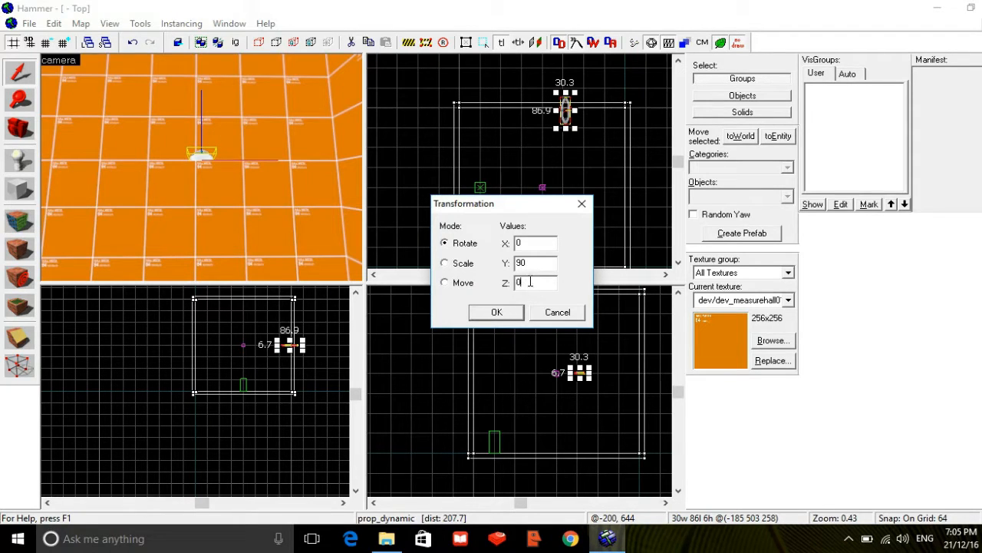
pyautogui.press('Return')
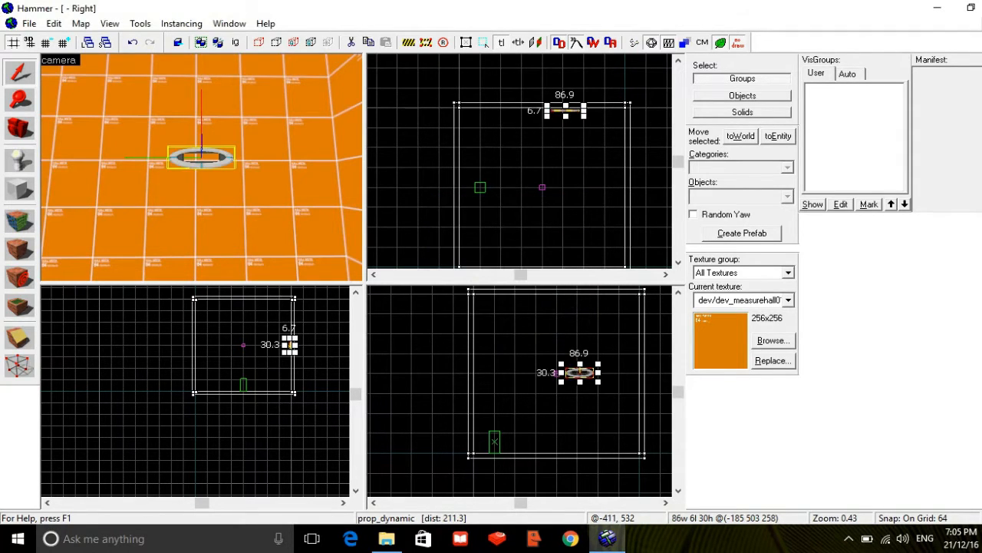
# - Move the clock flush against the wall and center it along the wall, then deselect it and check its fit
pyautogui.scroll(11, 300, 347)
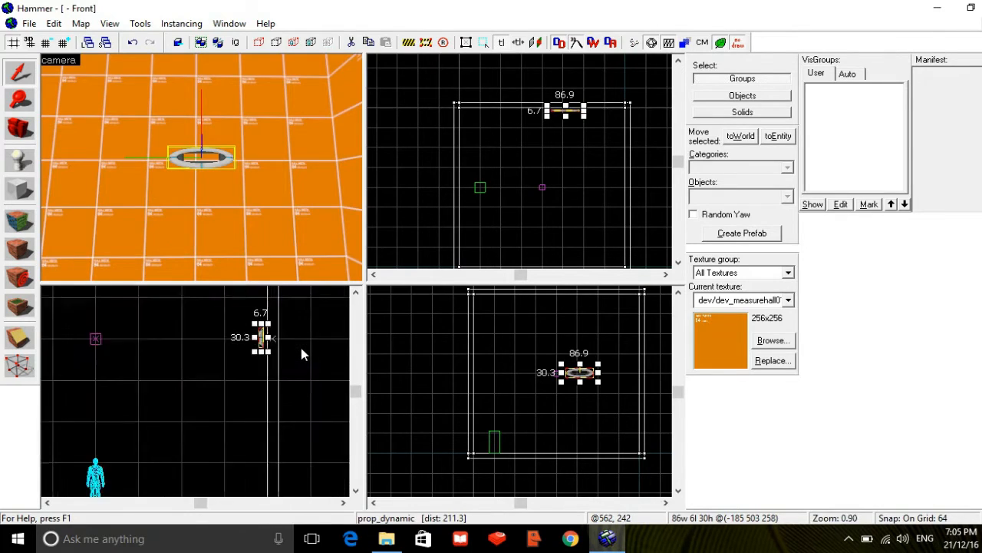
pyautogui.moveTo(221, 338); pyautogui.dragTo(231, 339)
pyautogui.moveTo(577, 374); pyautogui.dragTo(554, 374)
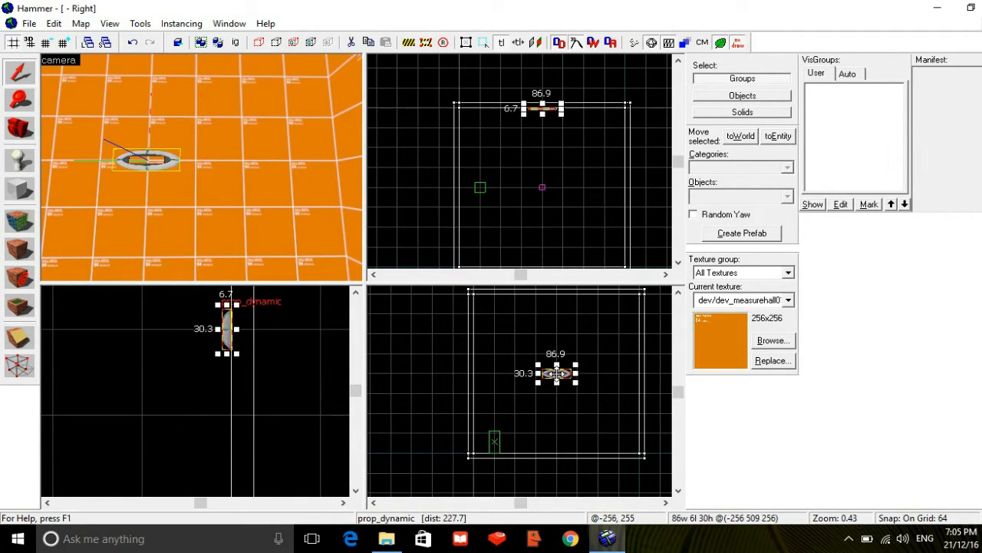
pyautogui.press('z')
pyautogui.press('w')
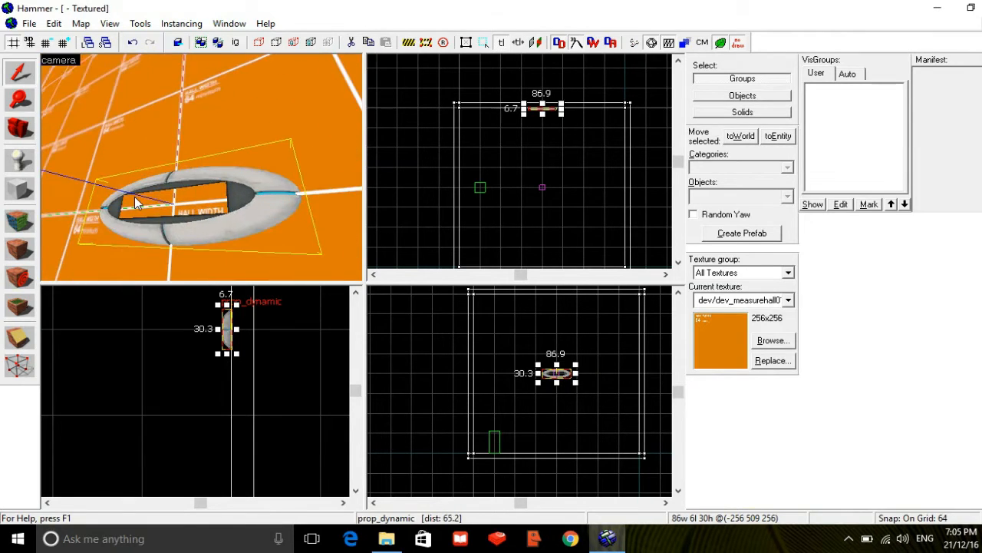
pyautogui.press('d')
pyautogui.press('a')
pyautogui.press('Escape')
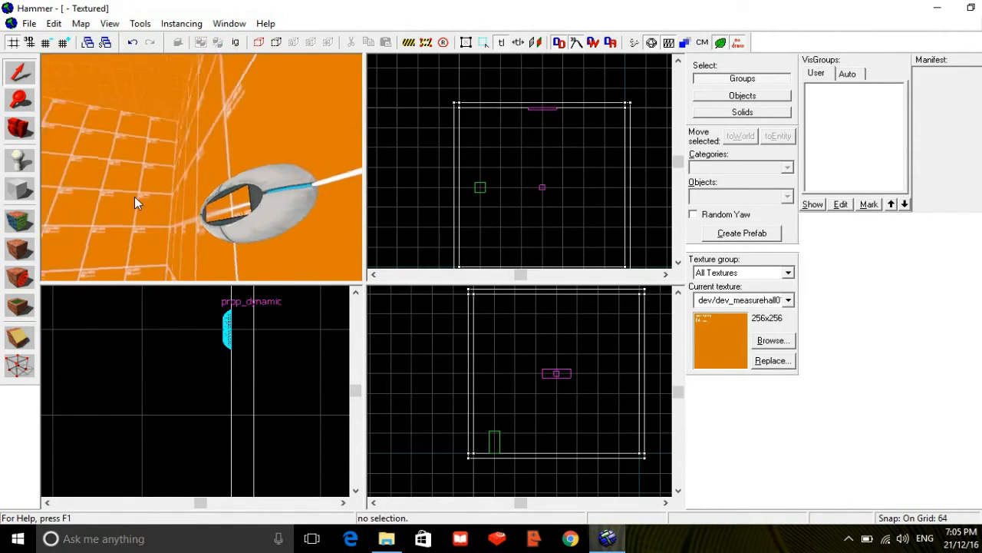
pyautogui.press('a')
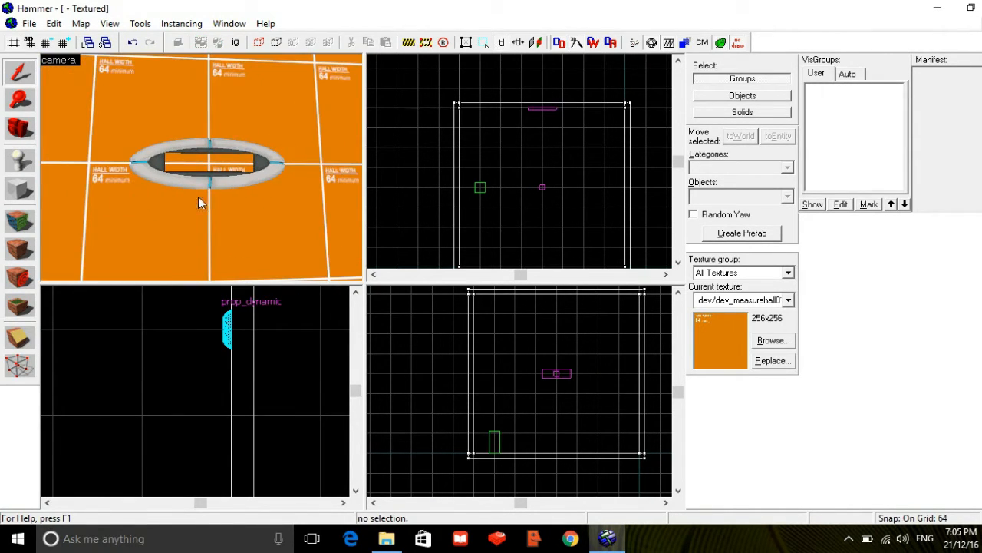
# - Choose tools/toolsnodraw as the current texture, filtering the textures by "nodraw"
pyautogui.click(770, 340)
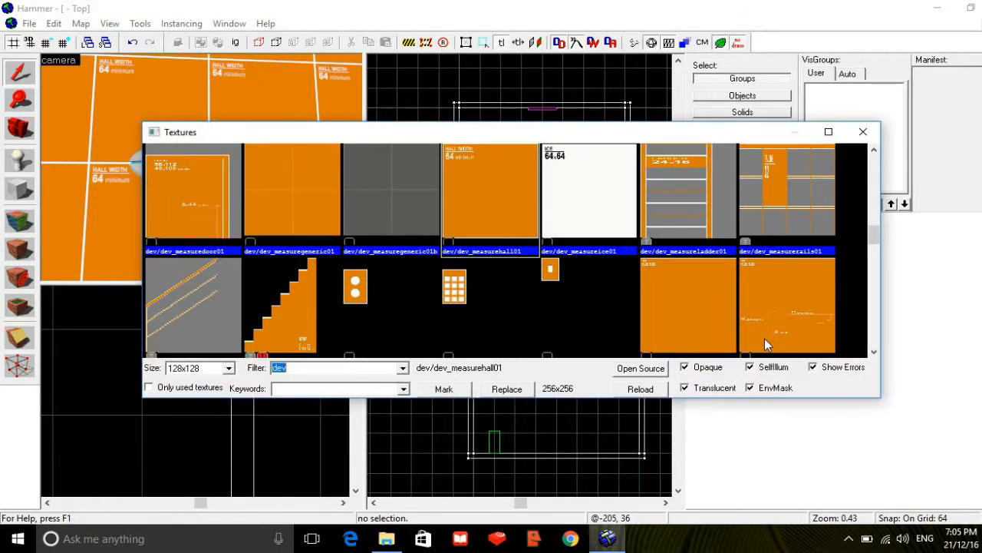
pyautogui.write('nodraw')
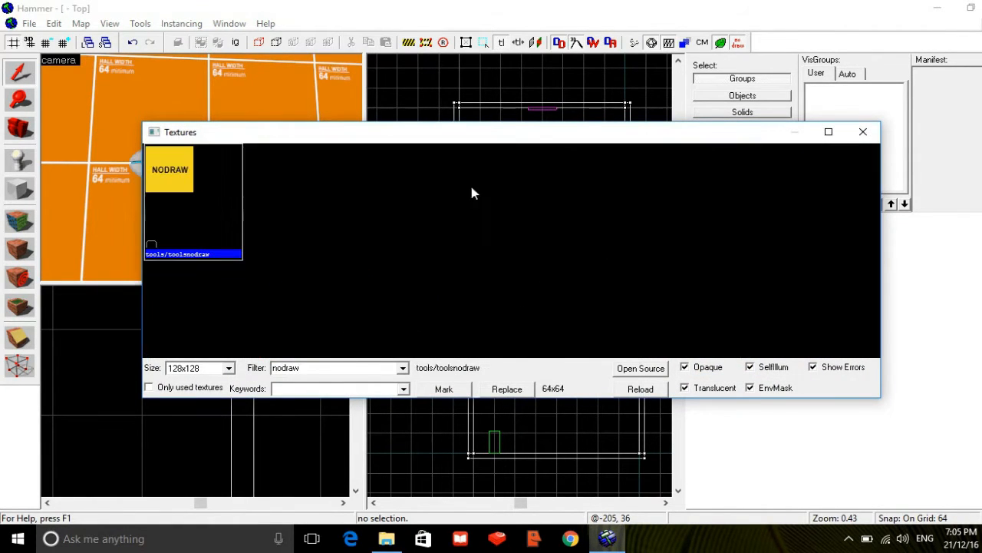
pyautogui.doubleClick(210, 168)
# - Activate the Block tool and reduce the grid snap to 2 units
pyautogui.click(18, 192)
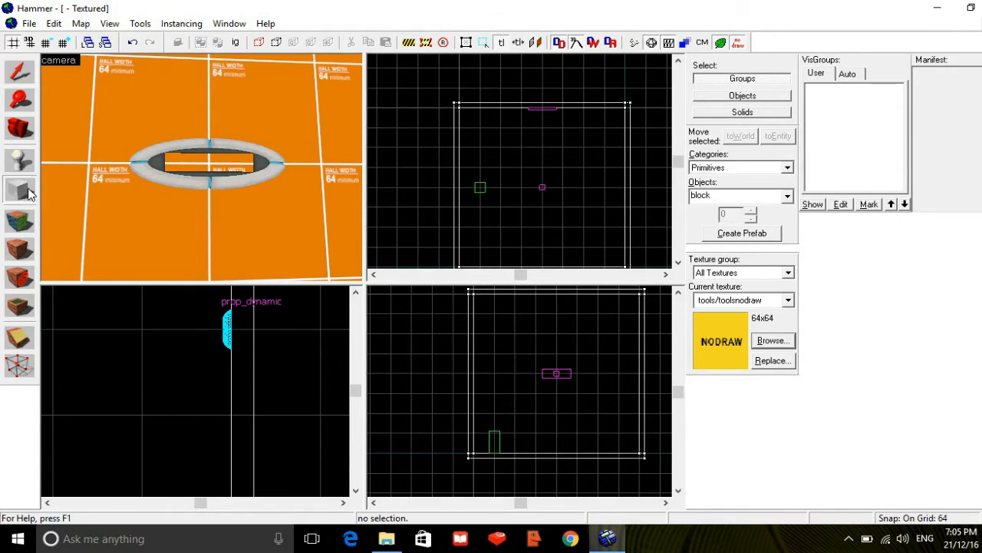
pyautogui.press('[')
pyautogui.press('[')
pyautogui.press('[')
pyautogui.press('[')
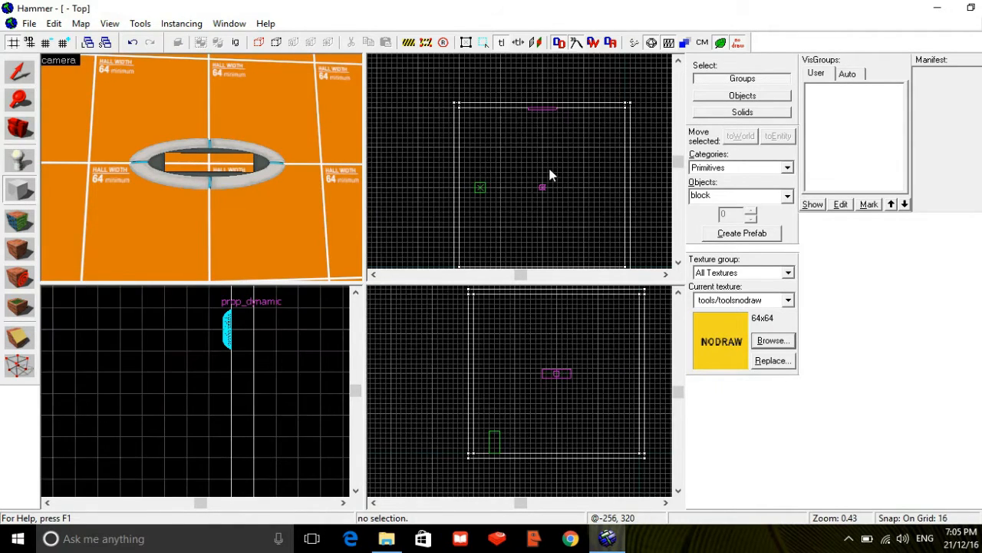
pyautogui.press('[')
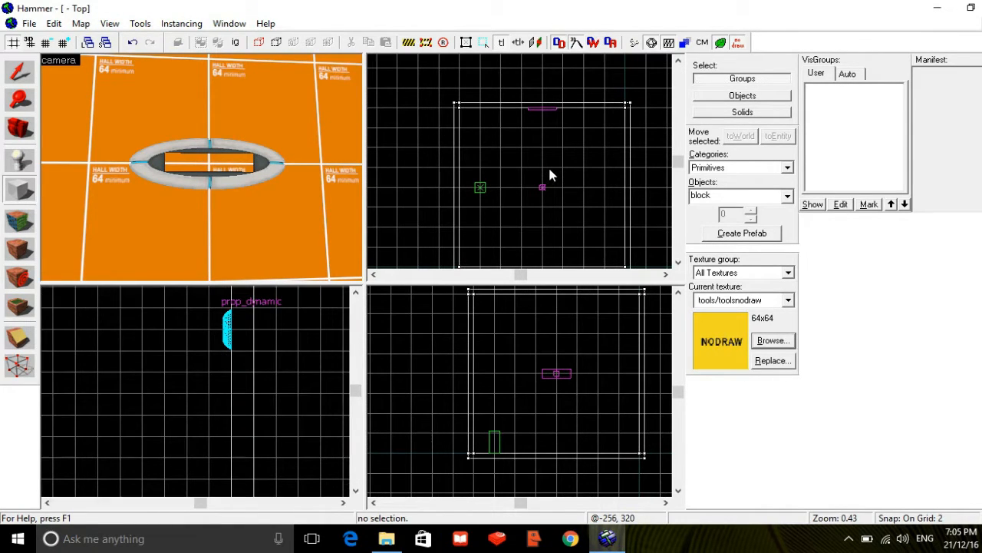
# - Outline a block about 10 by 4 units just in front of one end of the clock in the top view
pyautogui.scroll(10, 511, 77)
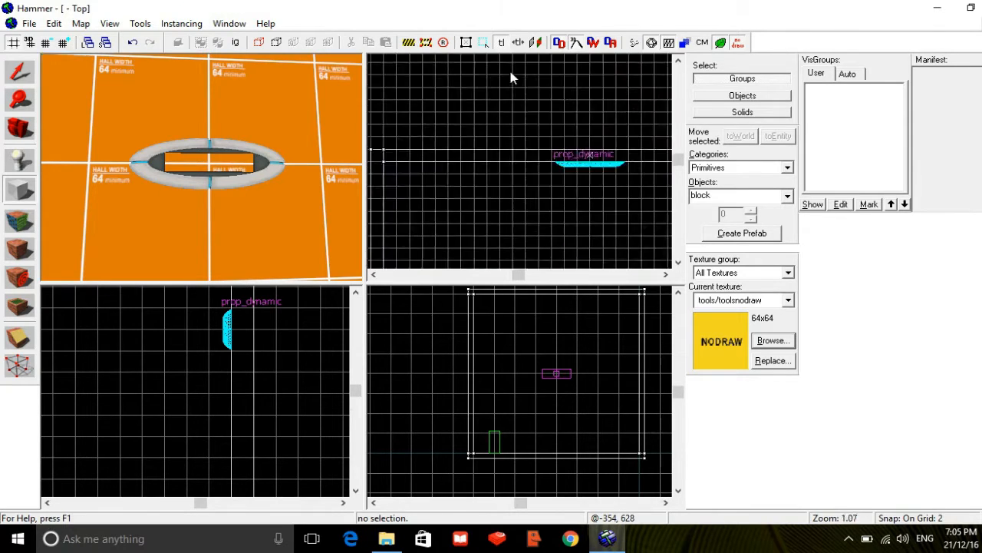
pyautogui.press('Down')
pyautogui.press('Right')
pyautogui.press('Down')
pyautogui.press('Down')
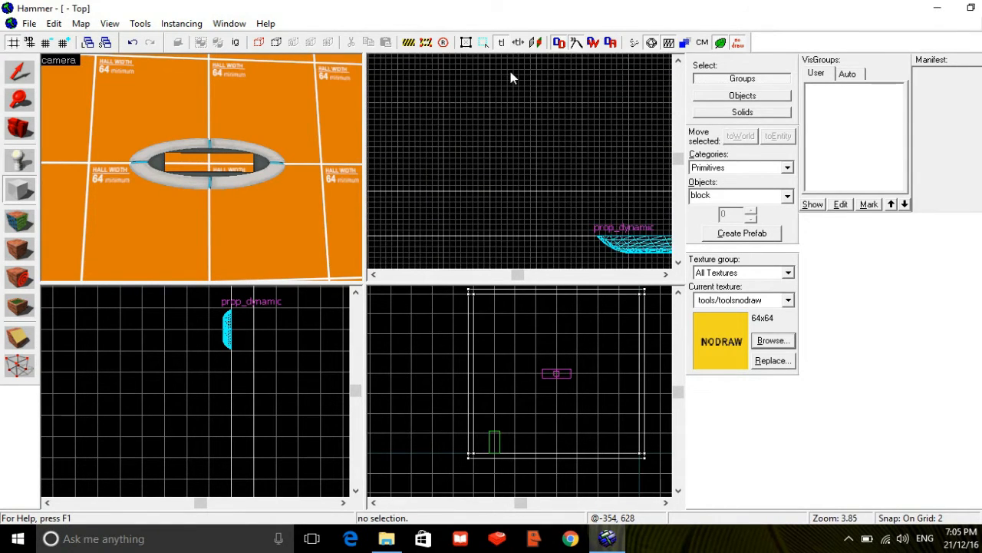
pyautogui.press('Right')
pyautogui.press('Down')
pyautogui.press('Right')
pyautogui.press('Down')
pyautogui.press('Down')
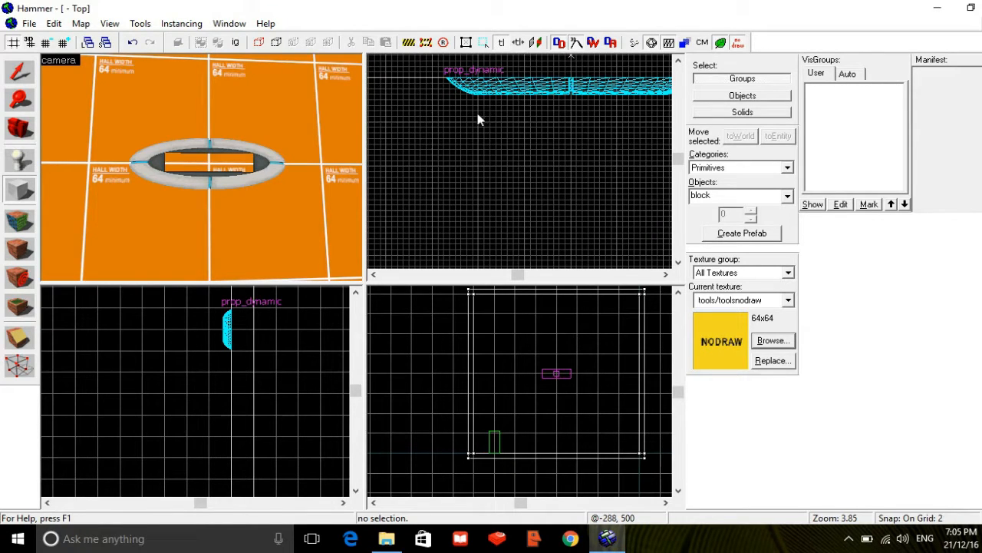
pyautogui.moveTo(477, 119); pyautogui.dragTo(507, 123)
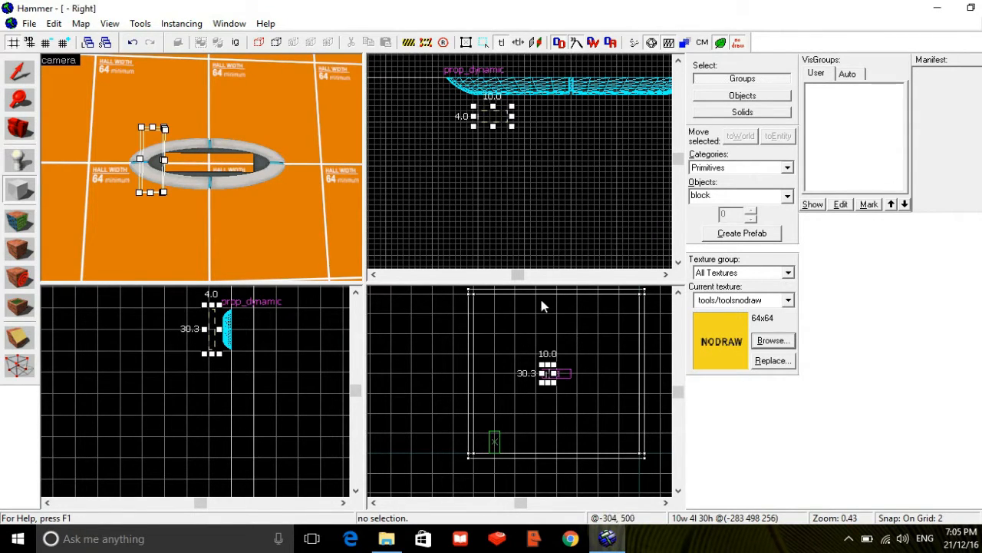
# - Resize the outline to 10 units high and 2 units thick, line it up with the clock's opening and create the block
pyautogui.scroll(1, 548, 378)
pyautogui.scroll(12, 548, 378)
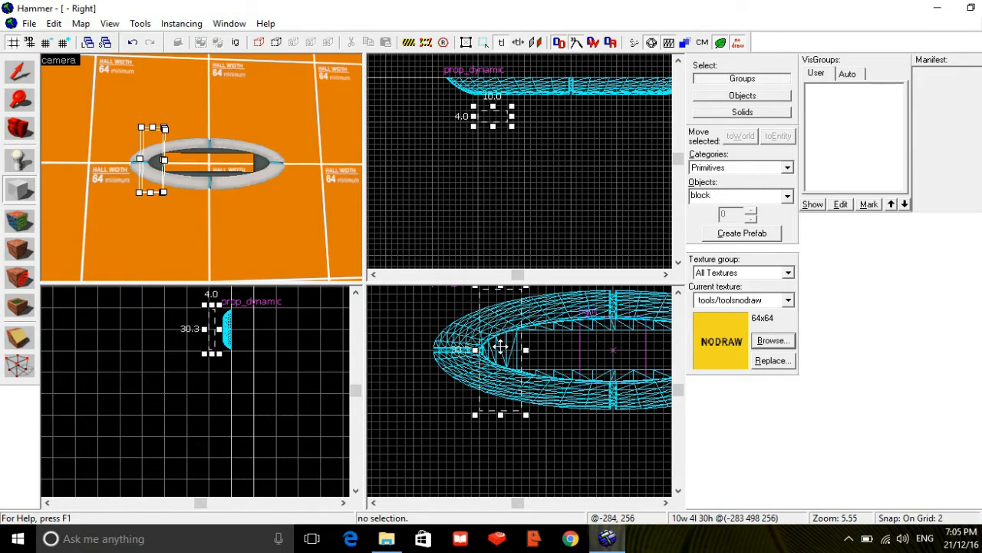
pyautogui.press('Up')
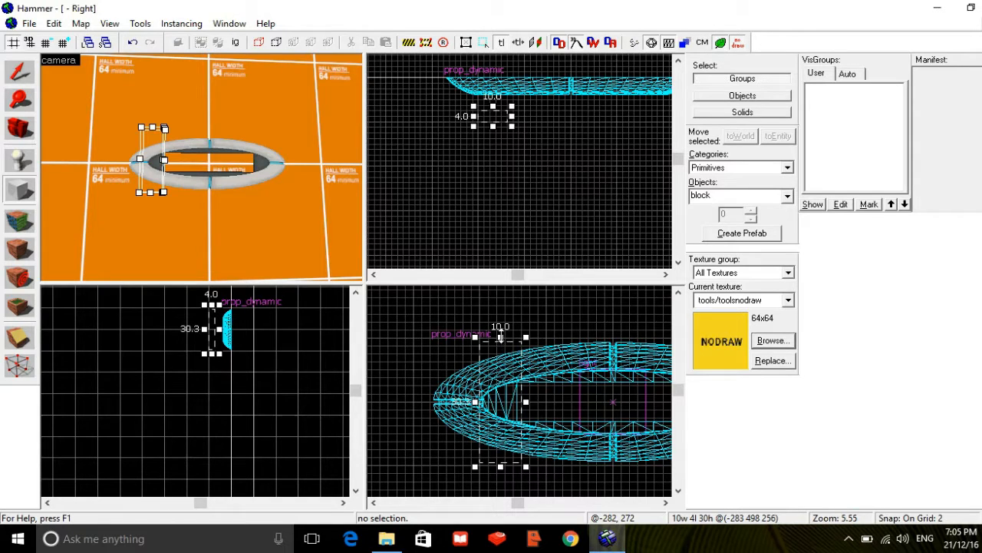
pyautogui.moveTo(500, 336); pyautogui.dragTo(500, 405)
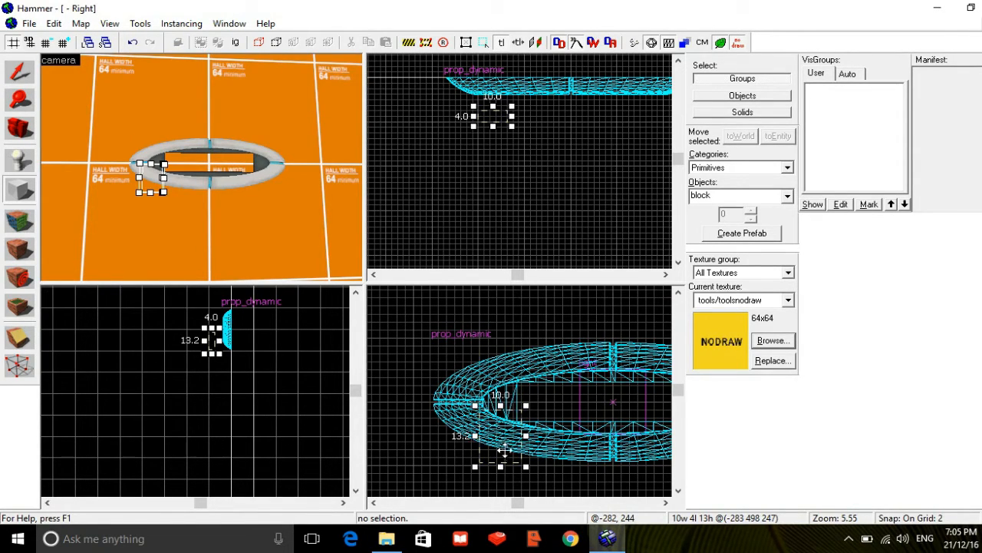
pyautogui.moveTo(500, 468)
pyautogui.mouseDown()
pyautogui.moveTo(500, 441)
pyautogui.moveTo(500, 454)
pyautogui.mouseUp()
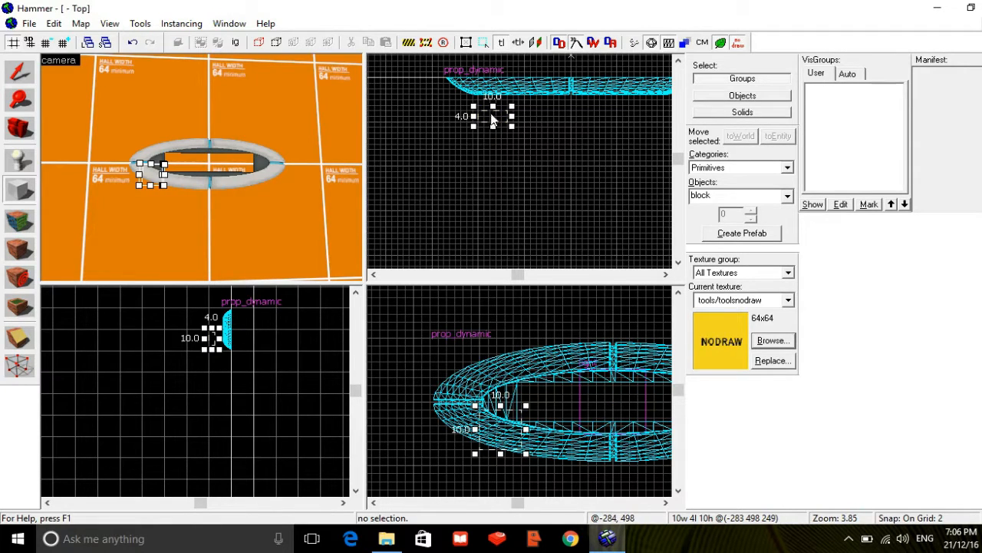
pyautogui.moveTo(493, 108); pyautogui.dragTo(494, 112)
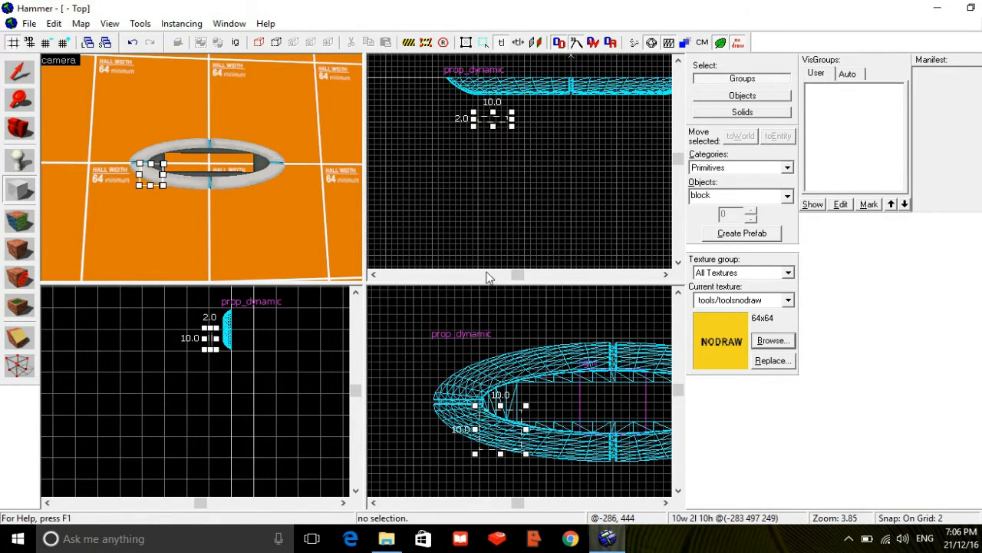
pyautogui.moveTo(479, 411); pyautogui.dragTo(520, 392)
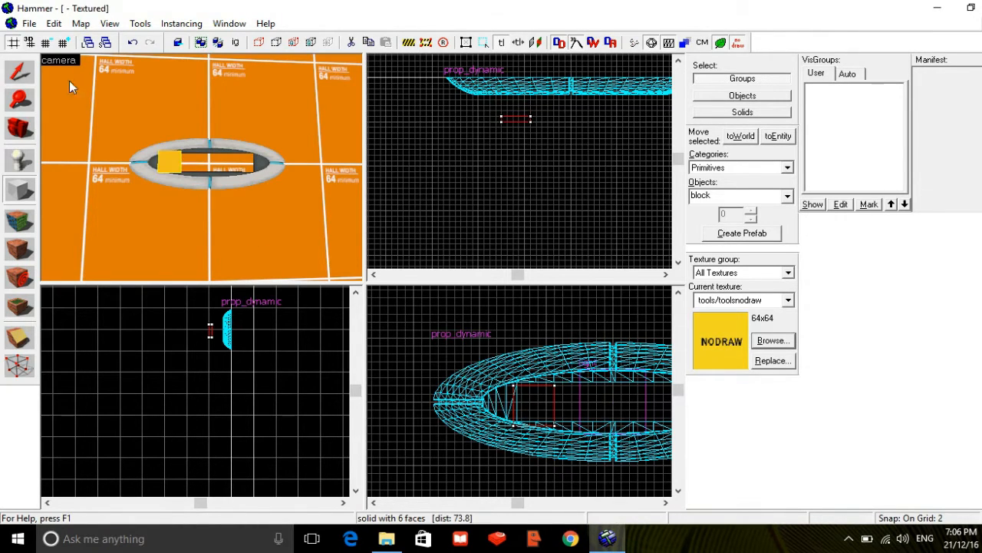
# - Select the nodraw block and move it back into the depth of the clock's frame
pyautogui.click(19, 72)
pyautogui.scroll(-3, 99, 166)
pyautogui.scroll(4, 204, 344)
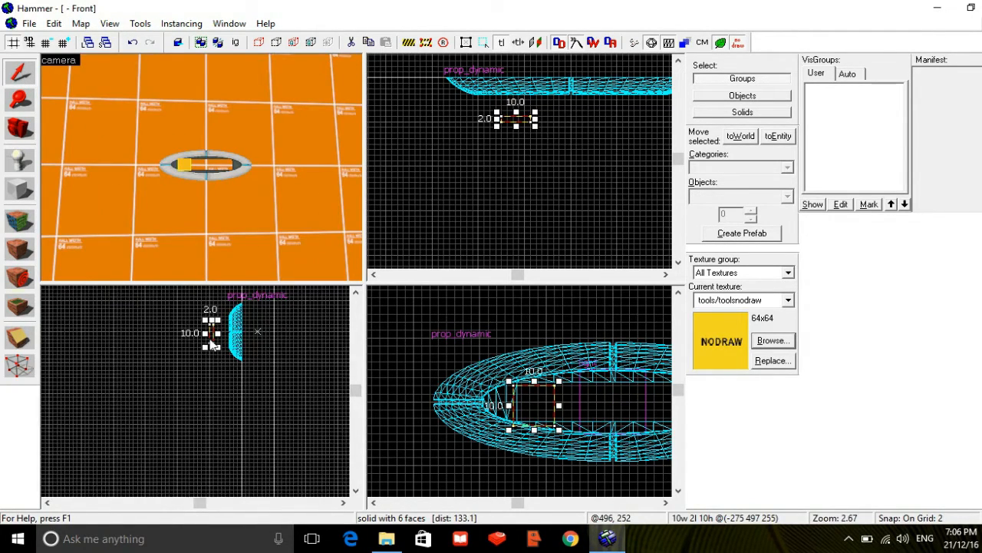
pyautogui.scroll(6, 188, 212)
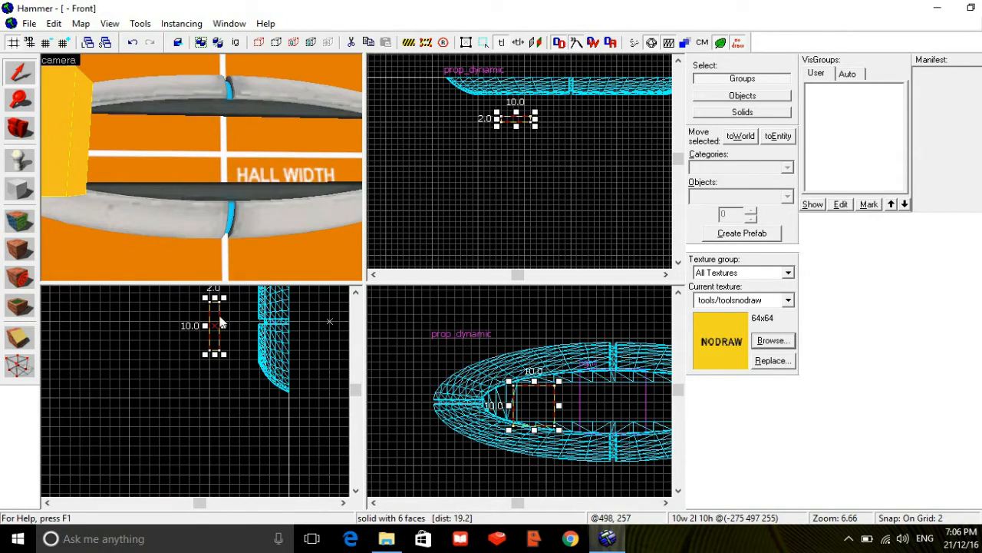
pyautogui.moveTo(219, 323); pyautogui.dragTo(279, 320)
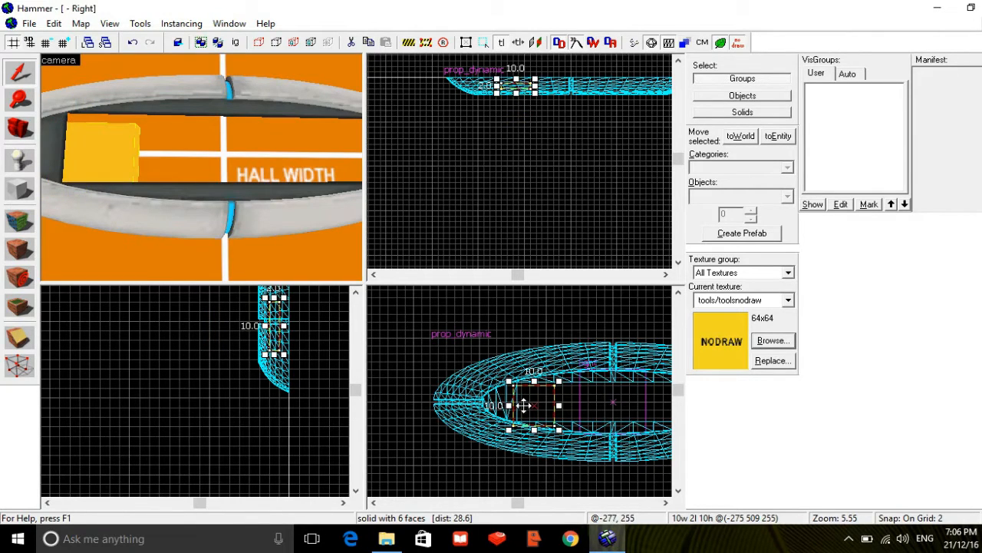
# - Center the block vertically in the clock's opening with a grid snap of 1, and shift it 1 unit toward the clock's middle
pyautogui.moveTo(523, 406); pyautogui.dragTo(524, 397)
pyautogui.press('[')
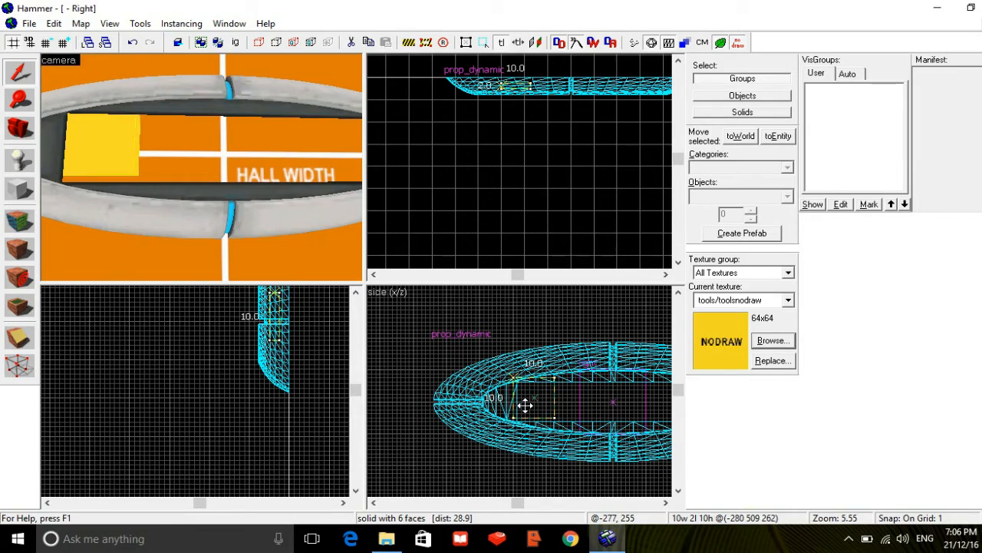
pyautogui.moveTo(523, 406); pyautogui.dragTo(523, 409)
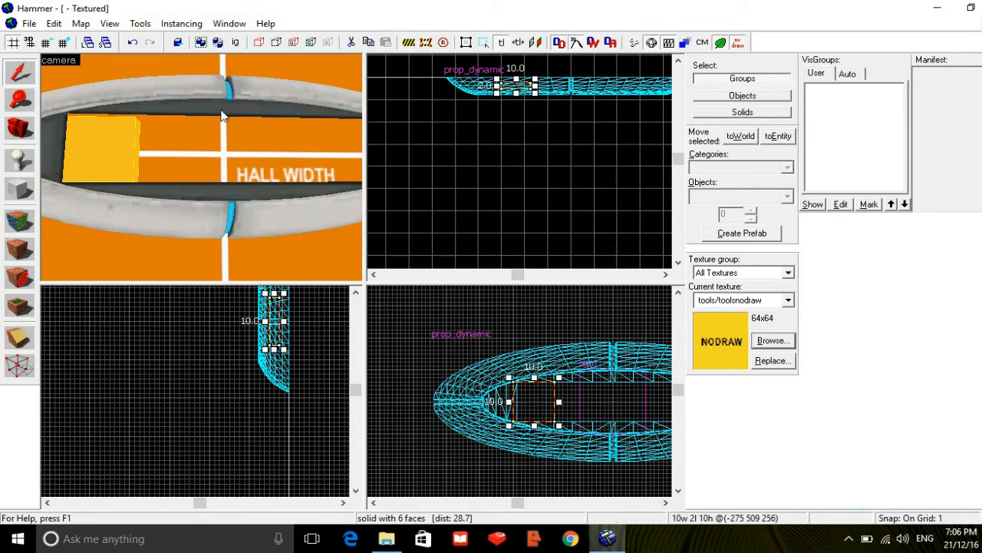
pyautogui.press('a')
pyautogui.press('d')
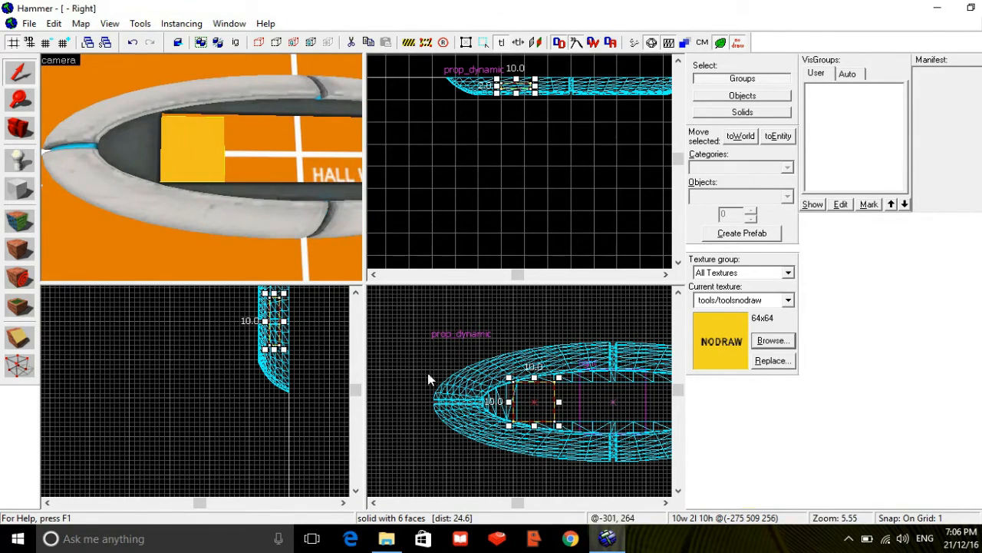
pyautogui.moveTo(531, 406); pyautogui.dragTo(536, 405)
# - Move the block 1 unit toward the front of the clock, then deselect it and check its fit in the 3D view
pyautogui.scroll(8, 513, 84)
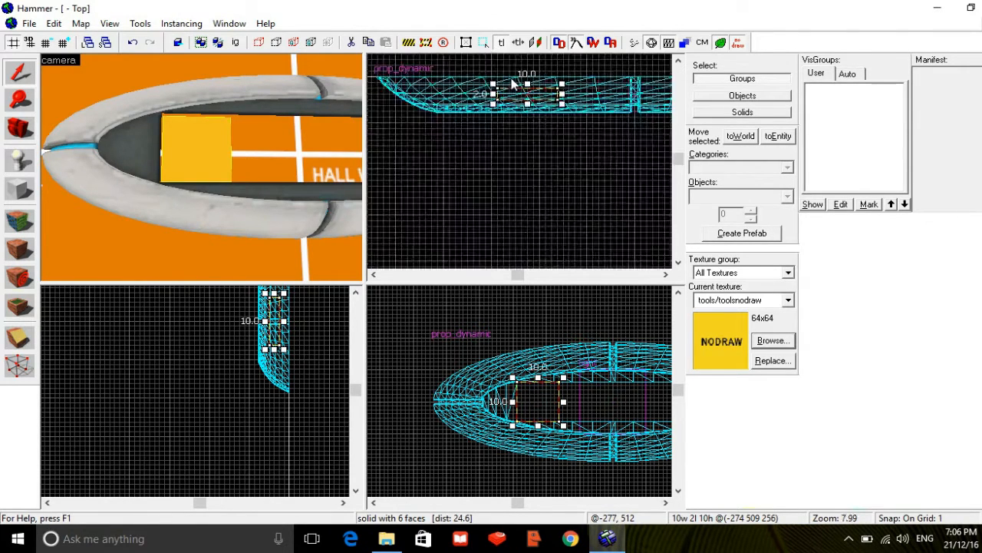
pyautogui.moveTo(514, 113); pyautogui.dragTo(516, 125)
pyautogui.press('Escape')
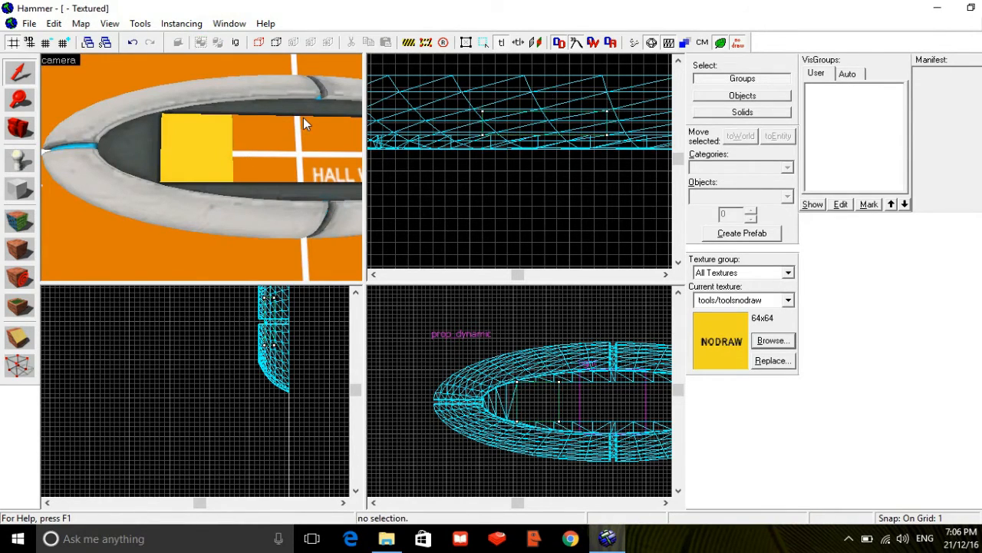
pyautogui.press('w')
pyautogui.press('a')
pyautogui.scroll(2, 304, 118)
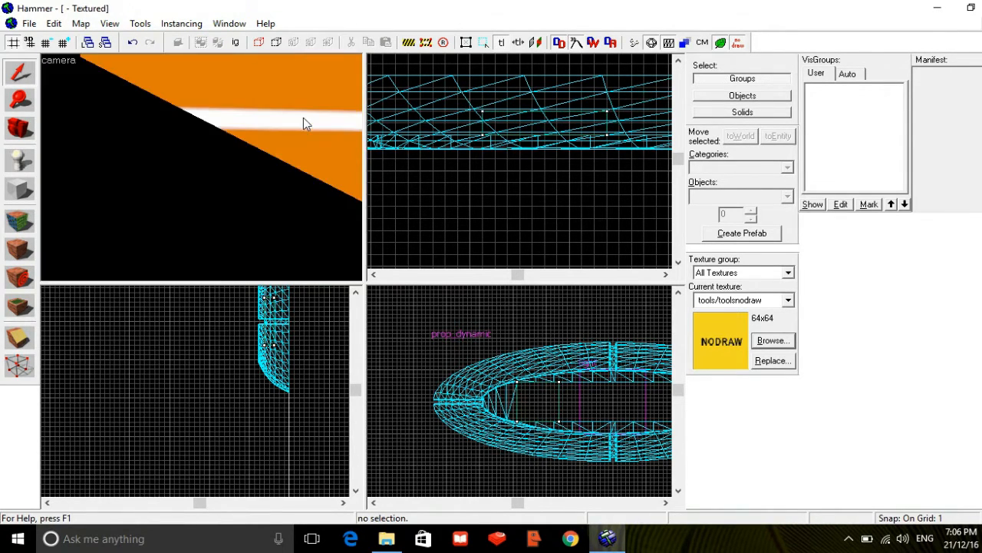
pyautogui.scroll(-2, 304, 117)
pyautogui.press('s')
pyautogui.press('d')
pyautogui.scroll(-1, 303, 118)
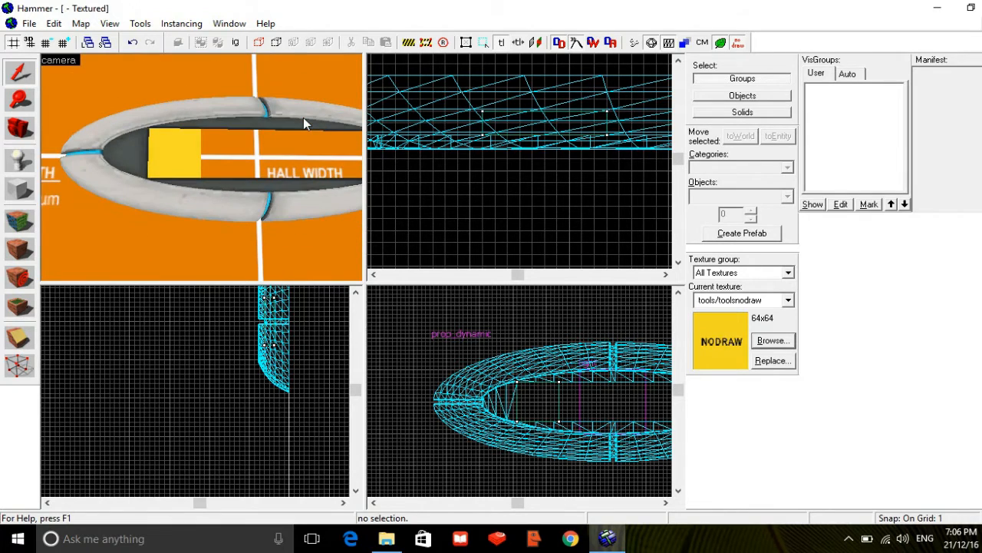
# - Copy the block directly beside the original, narrow the copy to 2 units wide and deselect it
pyautogui.click(182, 150)
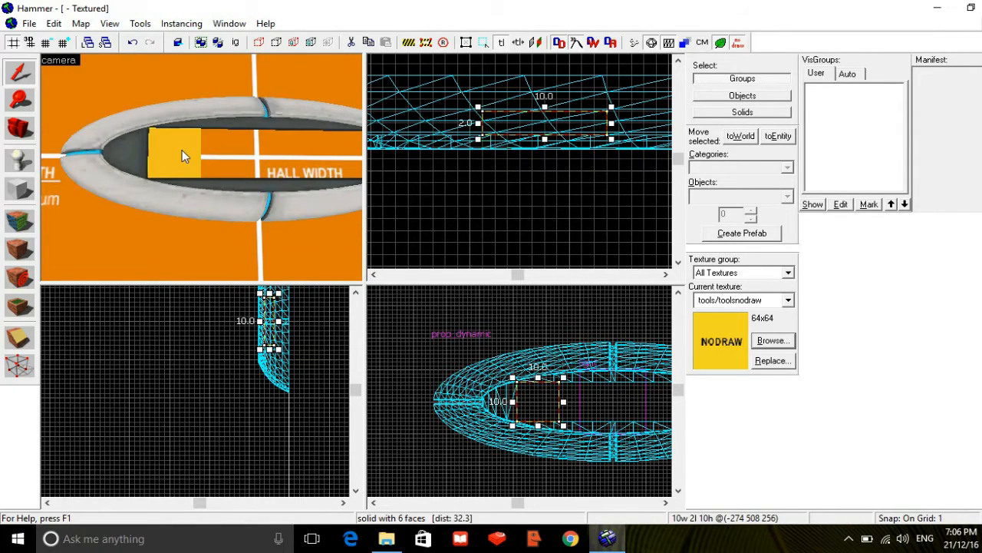
pyautogui.scroll(5, 579, 452)
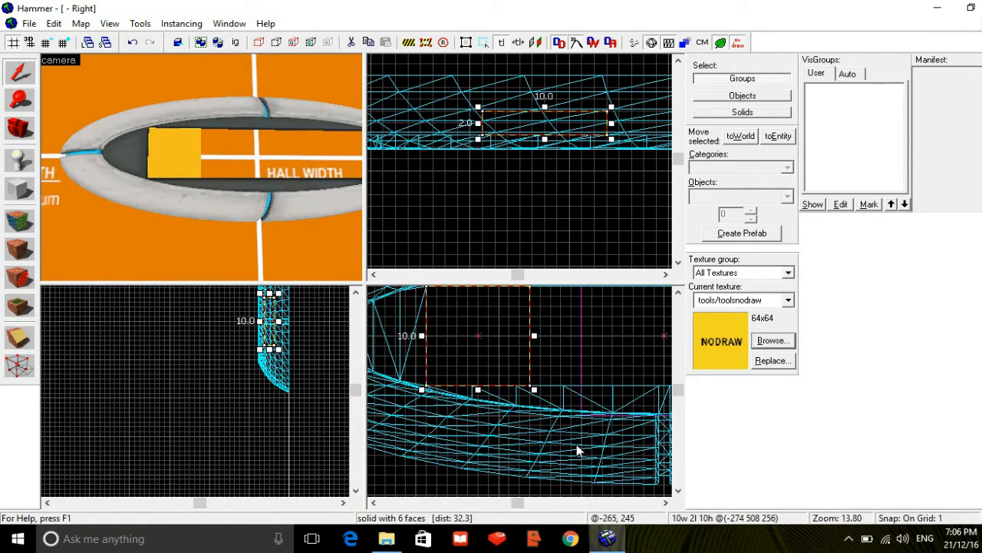
pyautogui.press('Up')
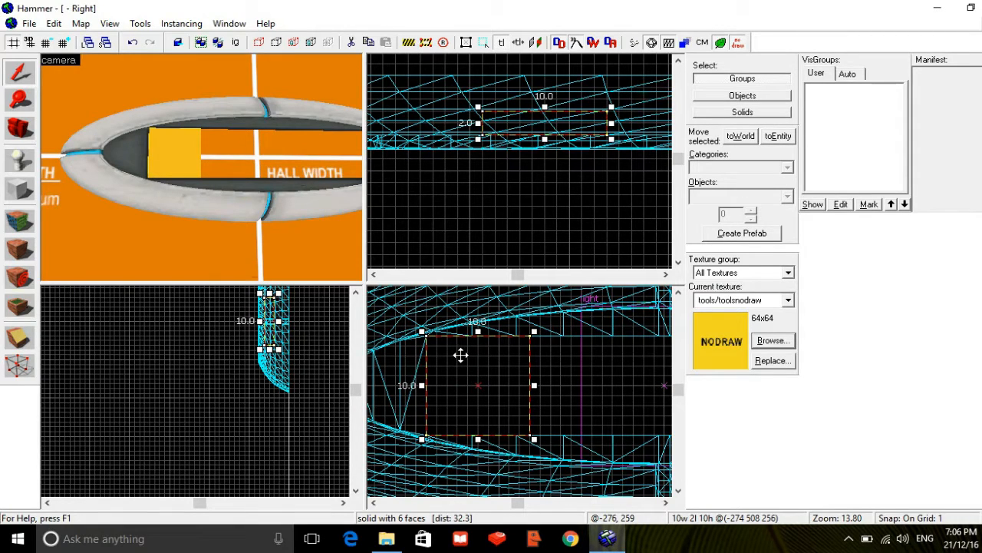
pyautogui.moveTo(460, 355)
pyautogui.mouseDown()
pyautogui.moveTo(528, 368)
pyautogui.moveTo(566, 357)
pyautogui.mouseUp()
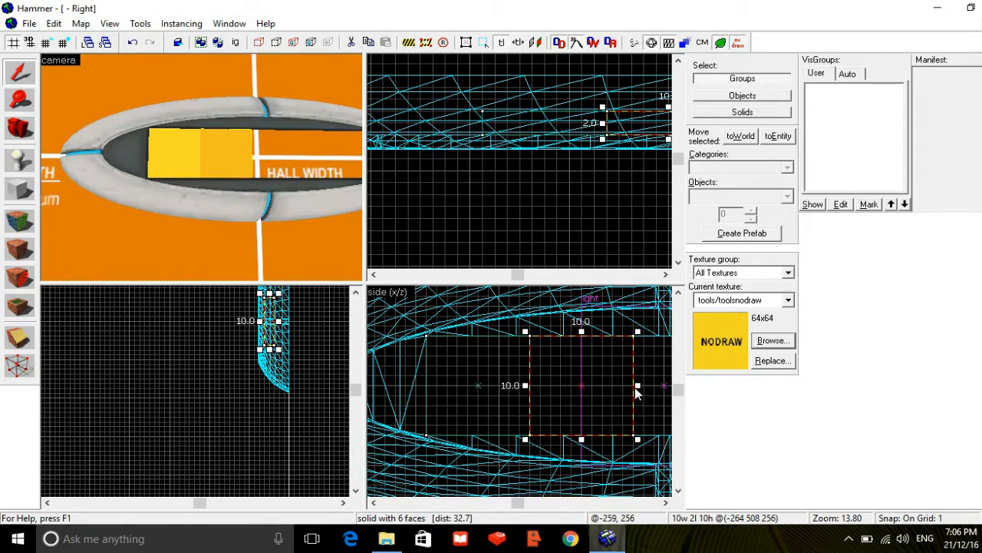
pyautogui.moveTo(637, 385); pyautogui.dragTo(555, 385)
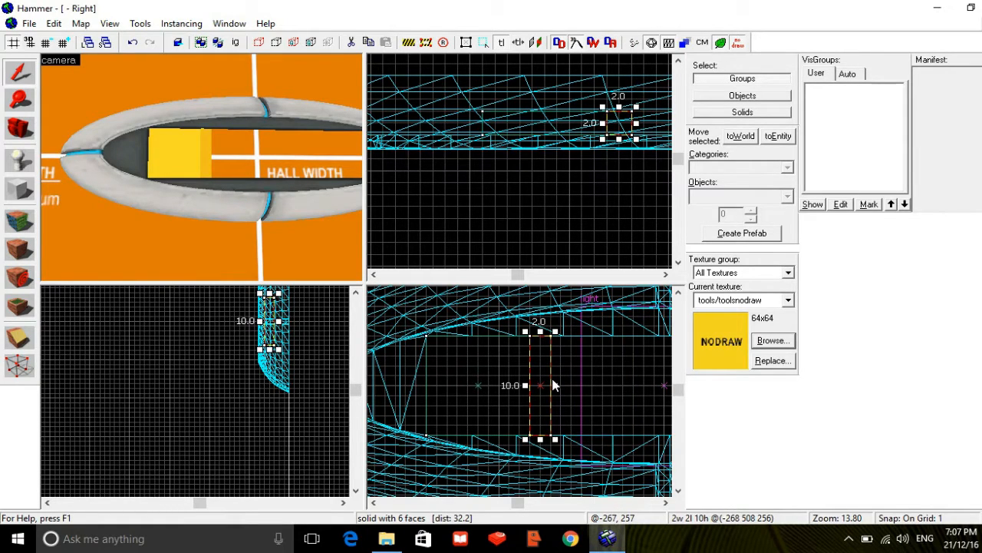
pyautogui.press('Escape')
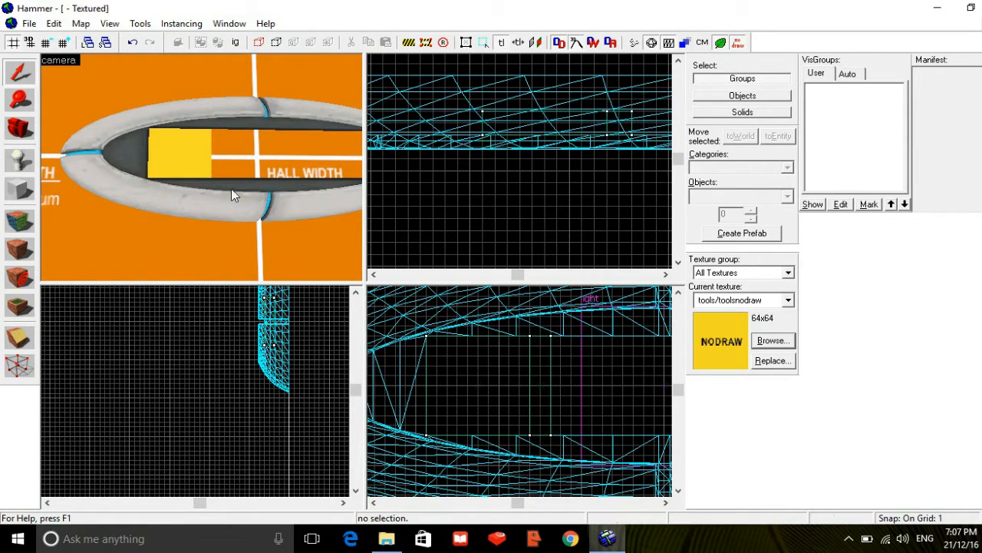
# - Select the wide and narrow blocks together and copy the pair twice, end to end along the clock's opening
pyautogui.click(193, 179)
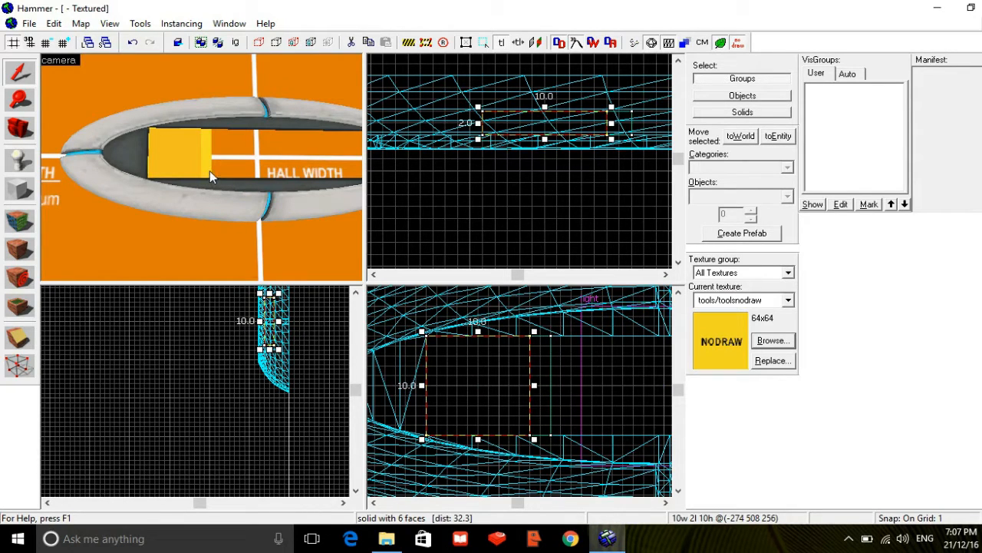
pyautogui.keyDown('ctrl'); pyautogui.click(210, 175); pyautogui.keyUp('ctrl')
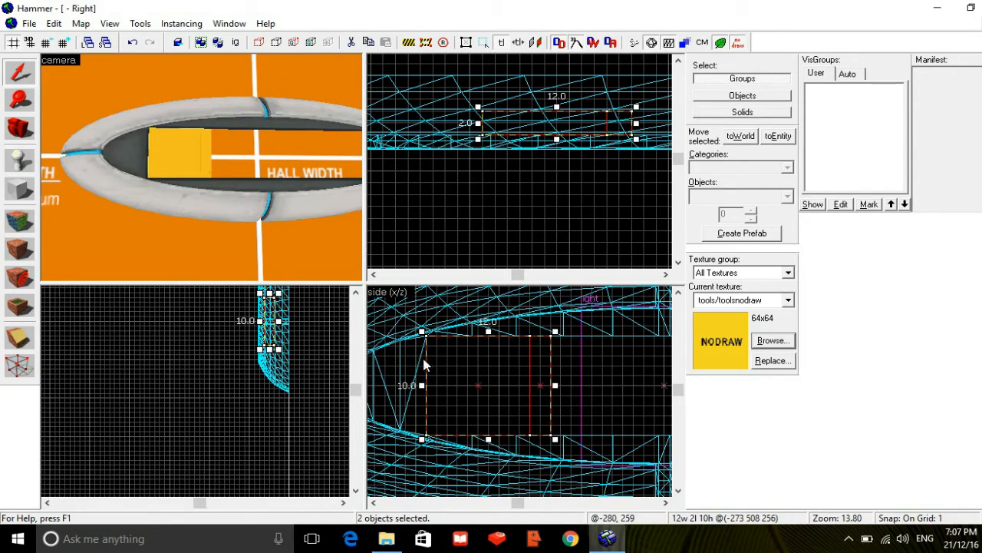
pyautogui.moveTo(441, 371)
pyautogui.mouseDown()
pyautogui.moveTo(534, 394)
pyautogui.moveTo(576, 375)
pyautogui.moveTo(566, 374)
pyautogui.mouseUp()
pyautogui.press('Right')
pyautogui.press('Right')
pyautogui.press('Right')
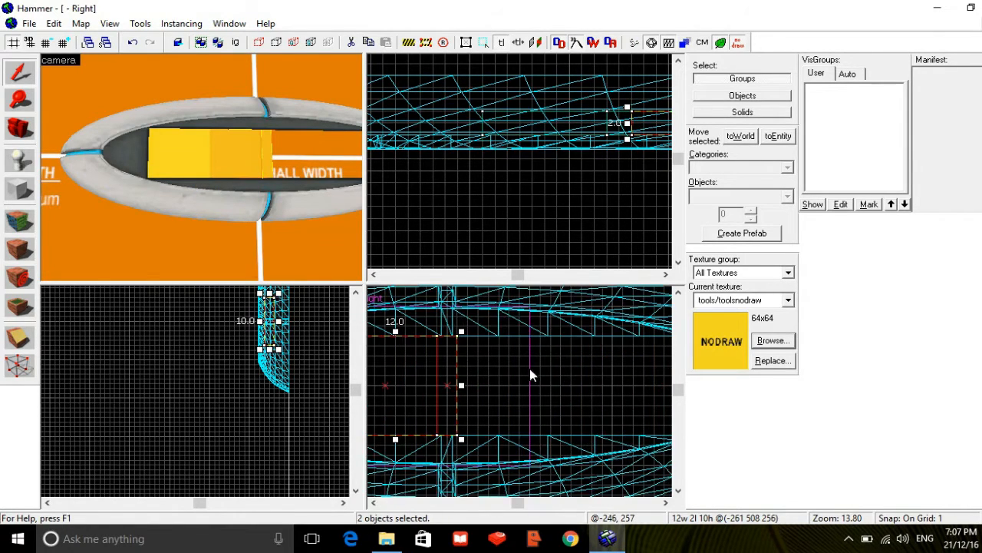
pyautogui.moveTo(439, 362)
pyautogui.keyDown('shift'); pyautogui.mouseDown()
pyautogui.moveTo(541, 375)
pyautogui.moveTo(560, 368)
pyautogui.mouseUp(); pyautogui.keyUp('shift')
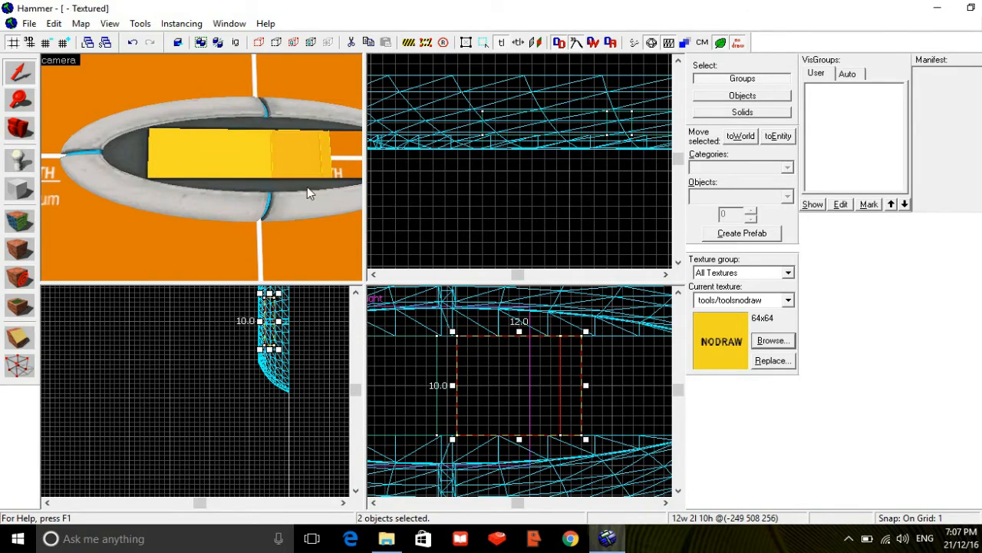
# - Copy the last wide block 12 units along the clock's opening, directly beyond the last narrow block, and deselect the copy
pyautogui.press('a')
pyautogui.press('d')
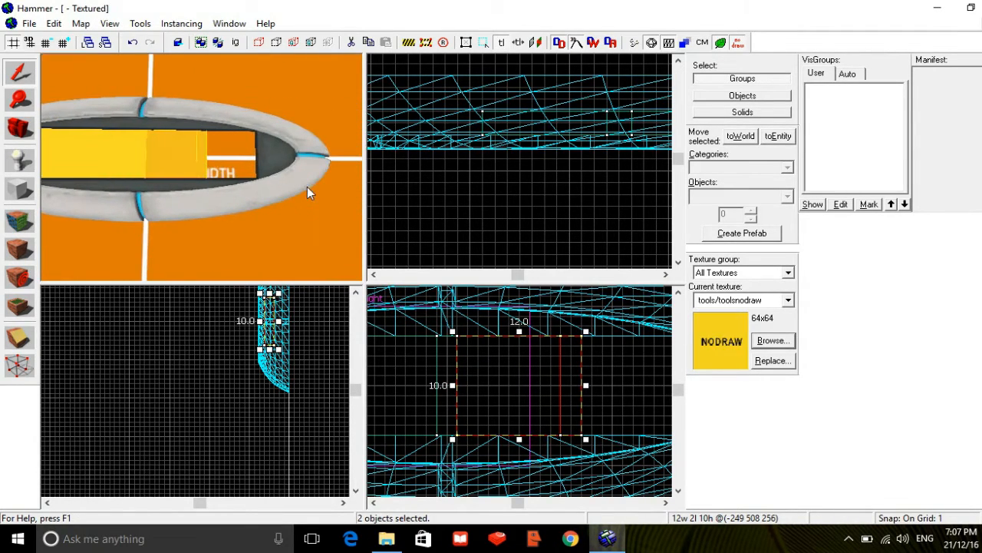
pyautogui.click(172, 151)
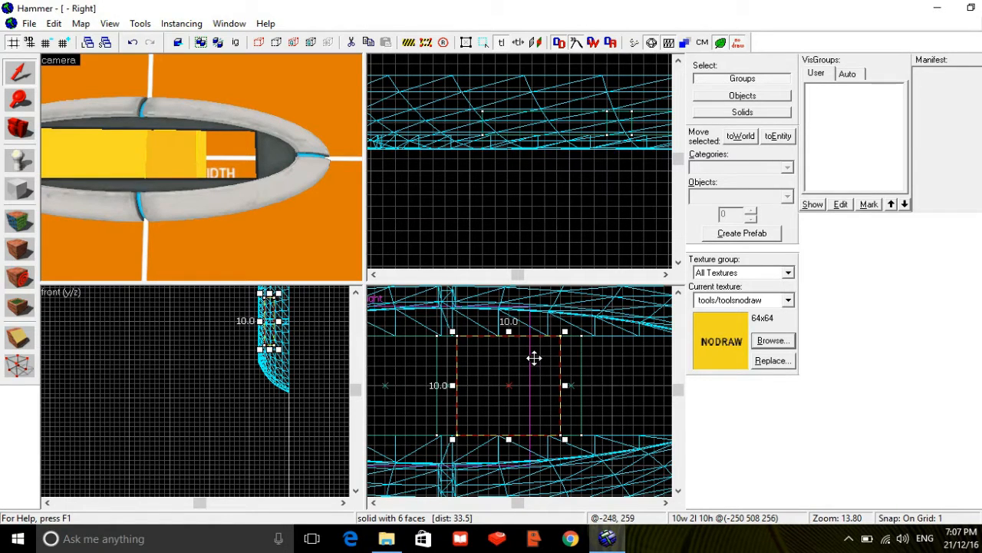
pyautogui.moveTo(534, 357); pyautogui.dragTo(655, 360)
pyautogui.press('Right')
pyautogui.press('Right')
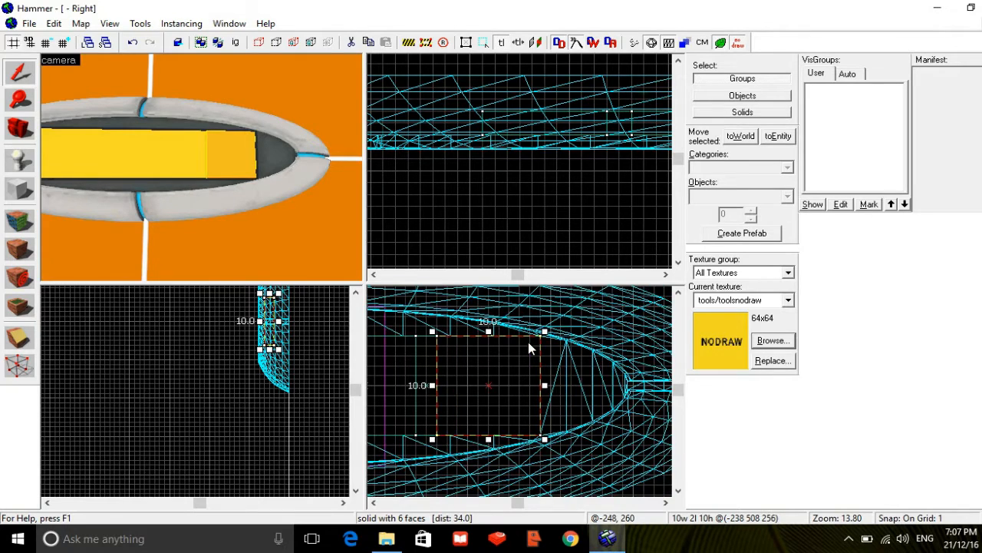
pyautogui.press('Delete')
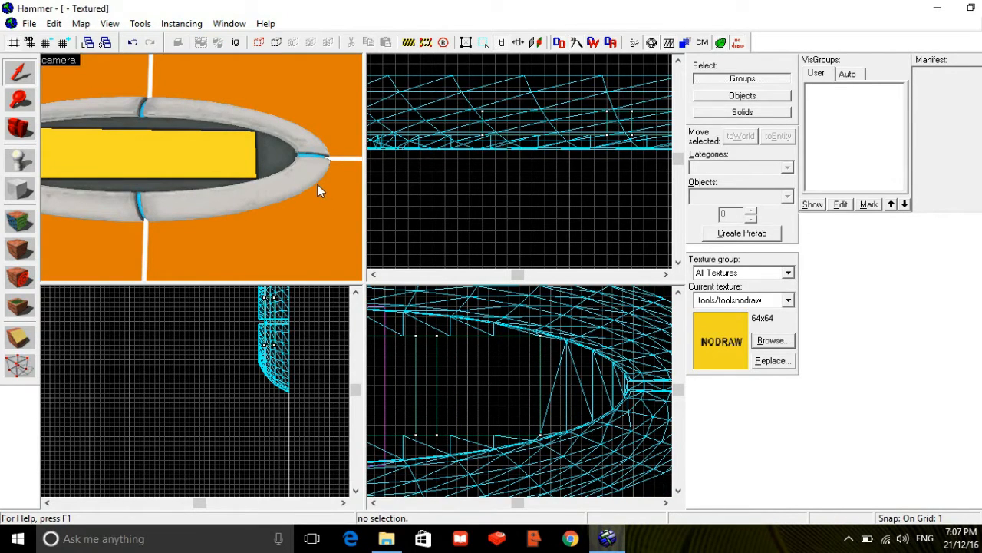
# - Filter the textures by "signage" and apply signage/clock/clock_minutes to the front face of the first wide block
pyautogui.scroll(-10, 317, 184)
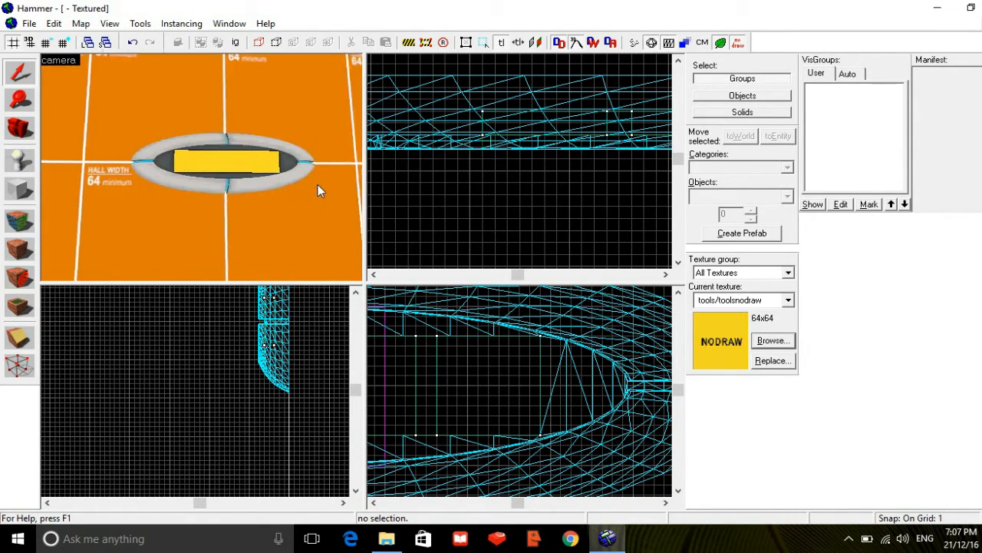
pyautogui.press('w')
pyautogui.press('d')
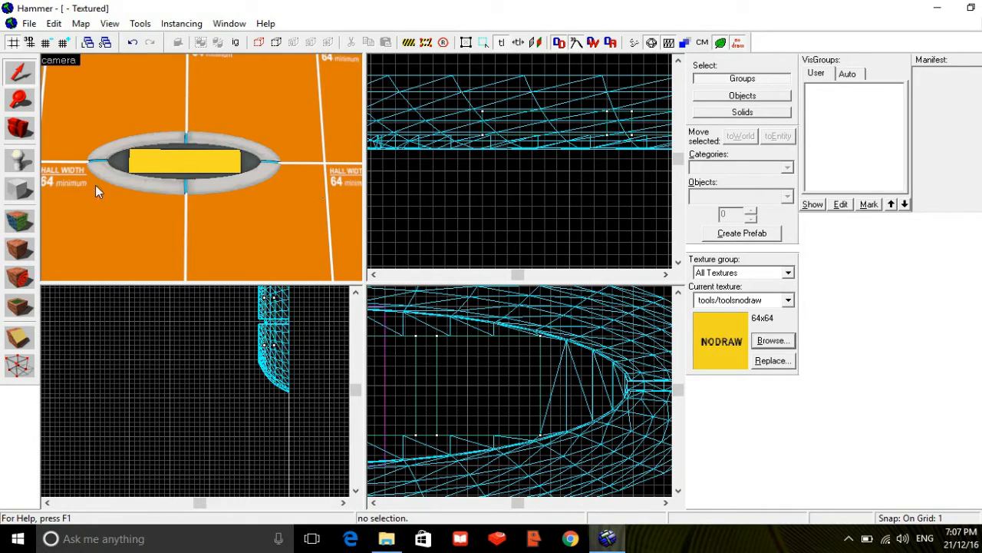
pyautogui.click(21, 221)
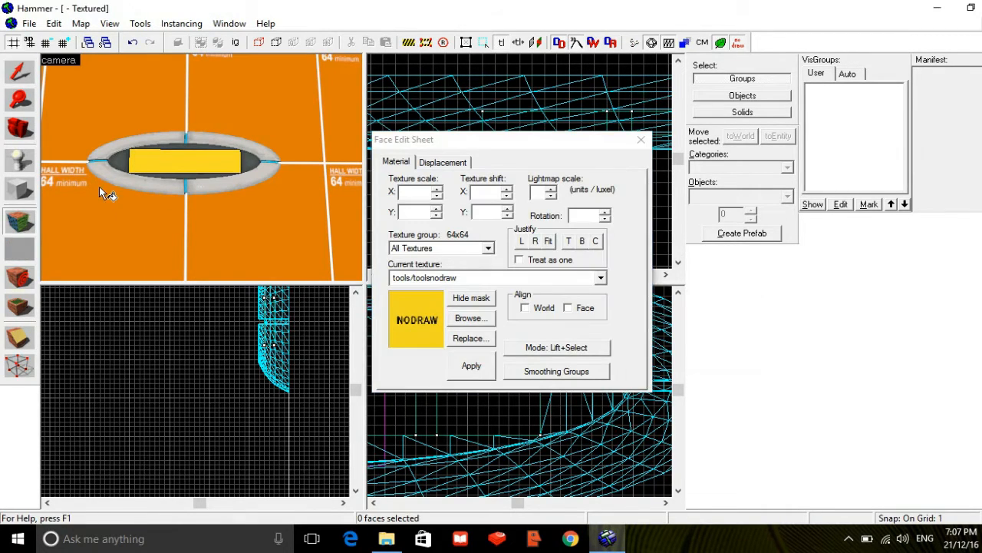
pyautogui.click(142, 165)
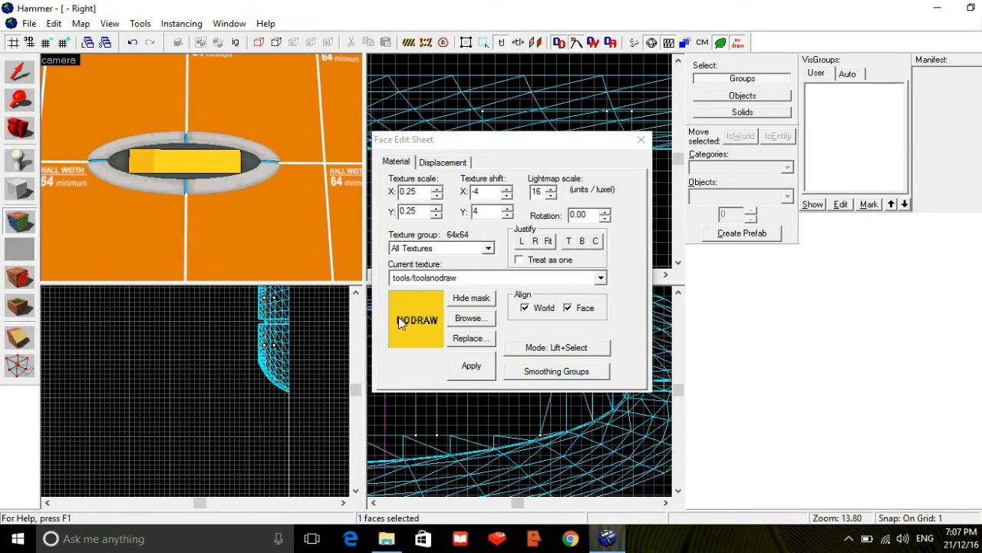
pyautogui.click(456, 319)
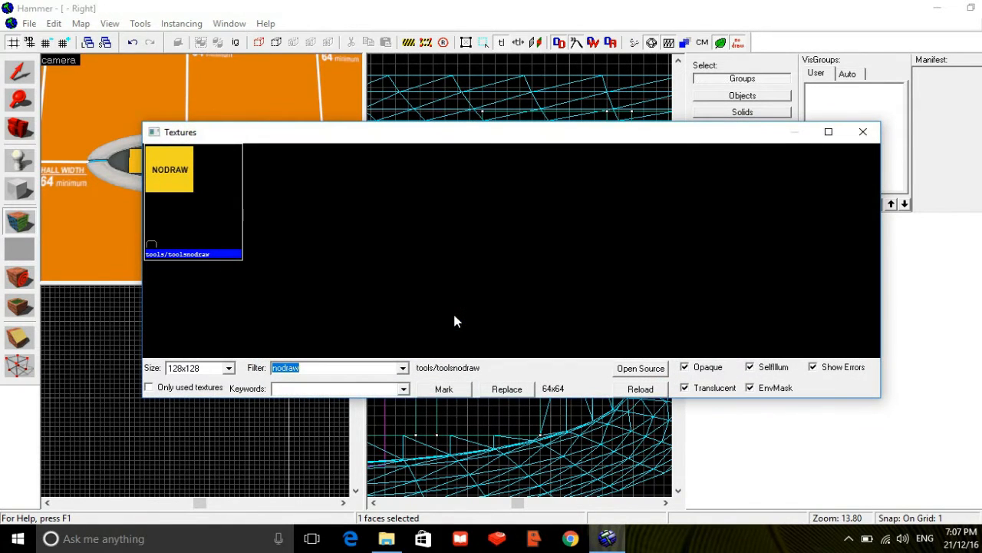
pyautogui.write('signage')
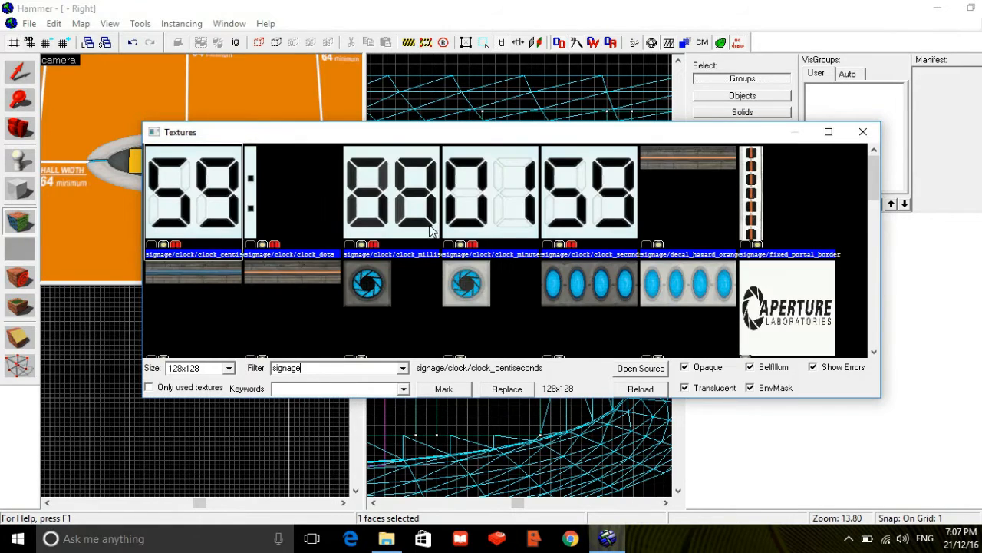
pyautogui.click(466, 223)
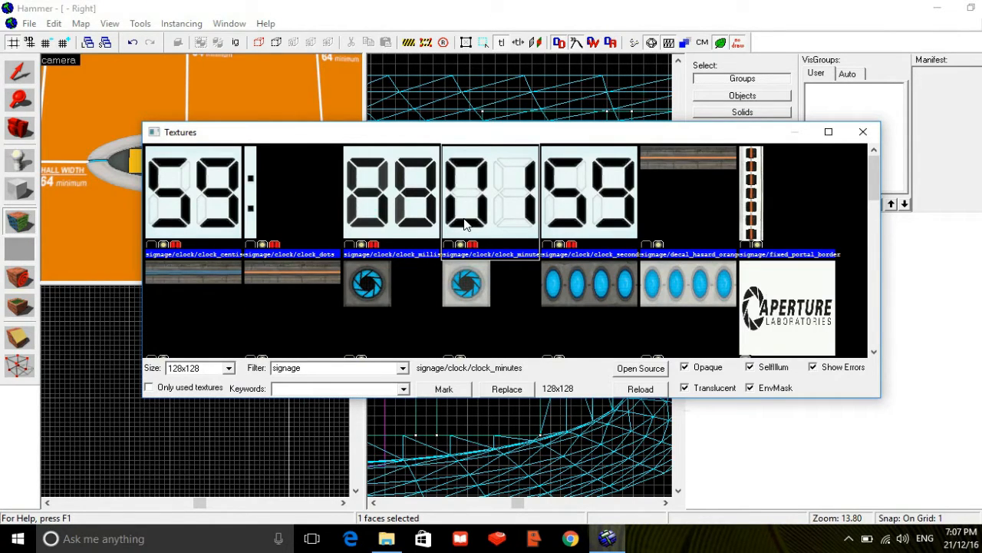
pyautogui.doubleClick(466, 224)
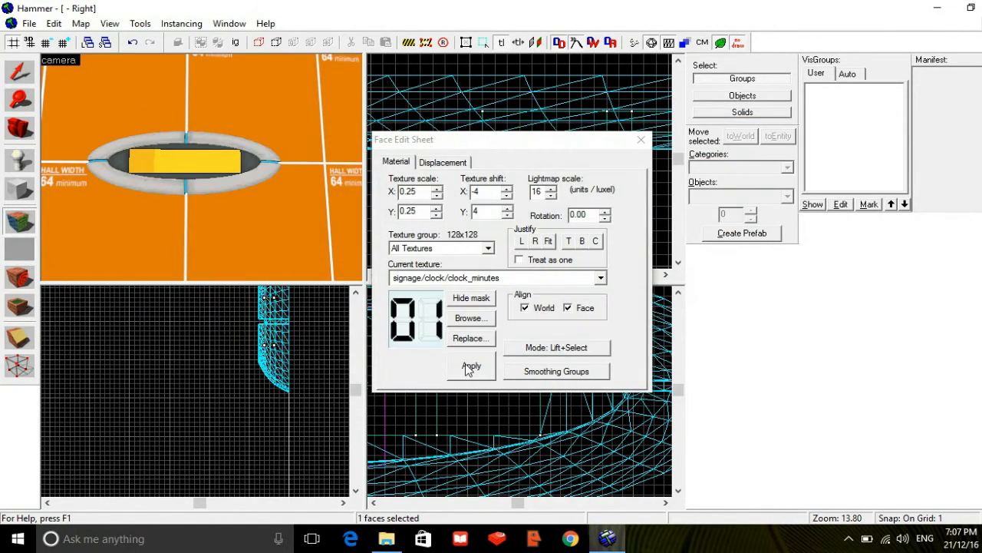
pyautogui.click(465, 363)
# - Apply the signage/clock/clock_seconds texture to the front face of the second wide block
pyautogui.click(177, 162)
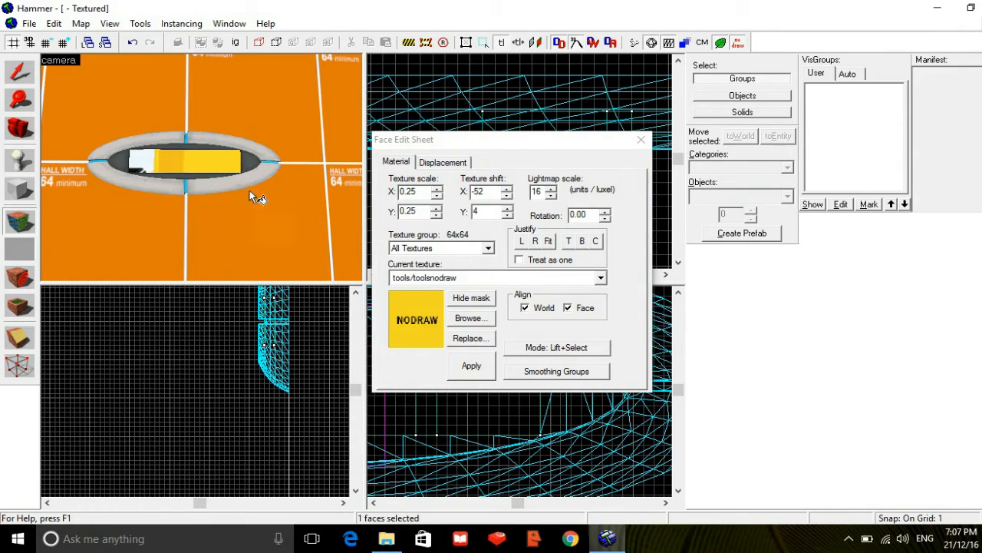
pyautogui.click(471, 318)
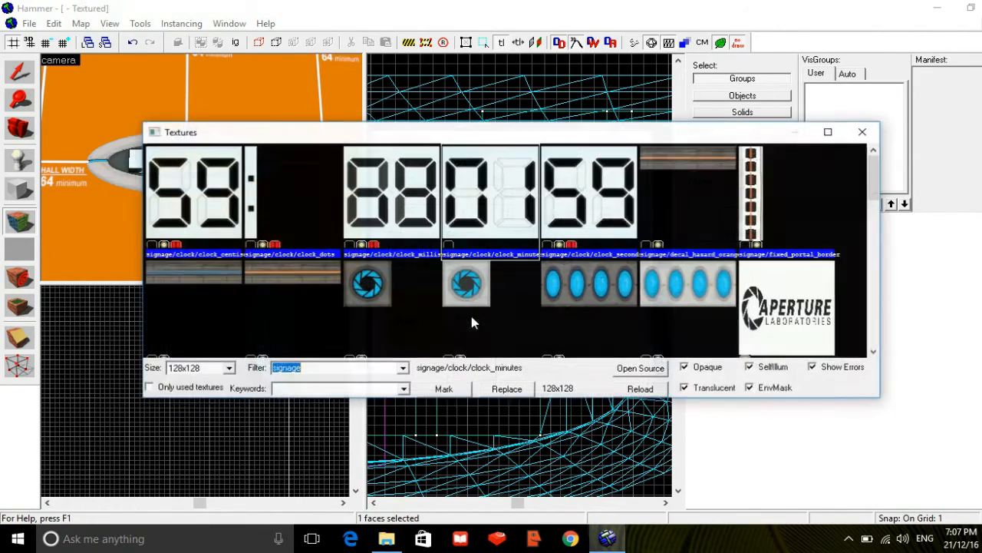
pyautogui.click(556, 234)
pyautogui.doubleClick(556, 234)
pyautogui.click(471, 366)
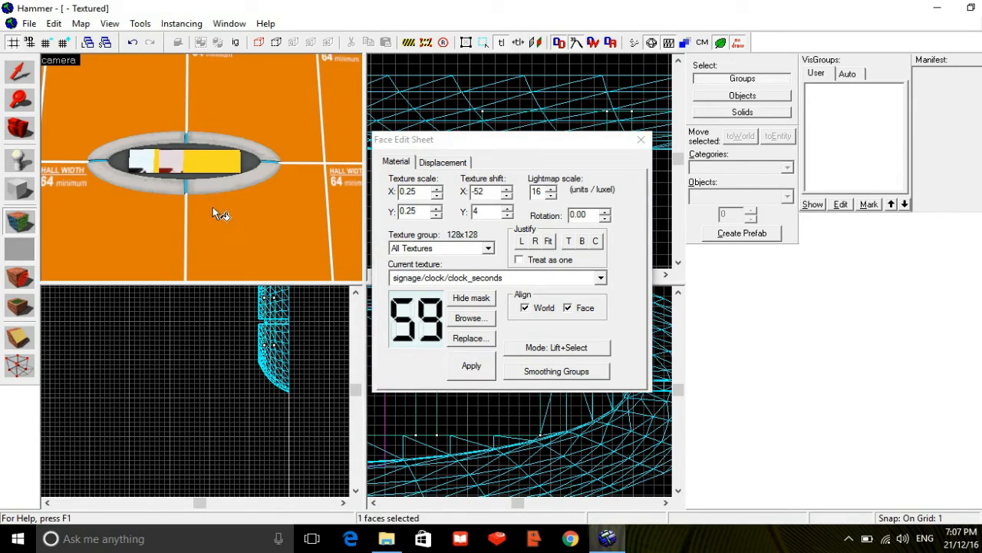
# - Apply the signage/clock/clock_centiseconds texture to the front face of the third wide block
pyautogui.click(198, 172)
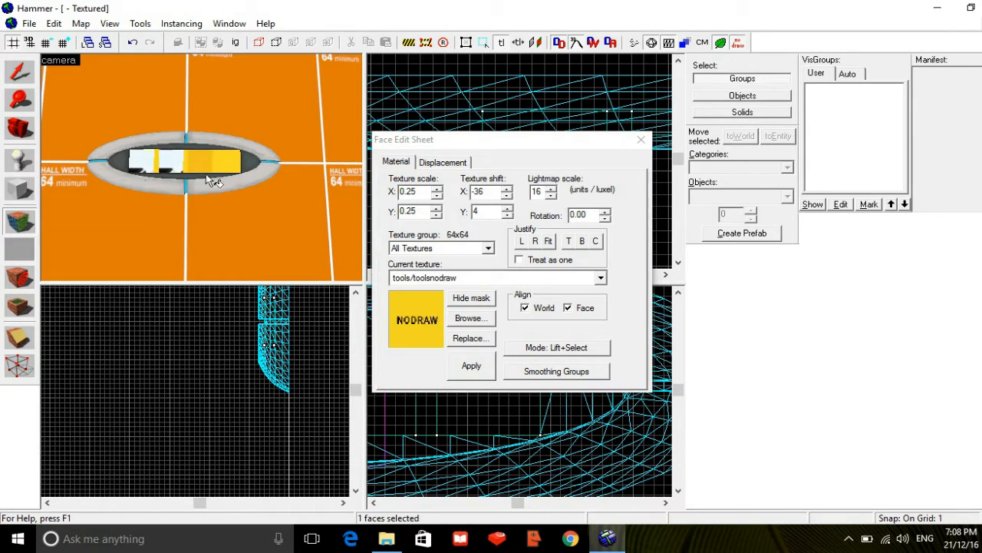
pyautogui.click(459, 324)
pyautogui.doubleClick(224, 216)
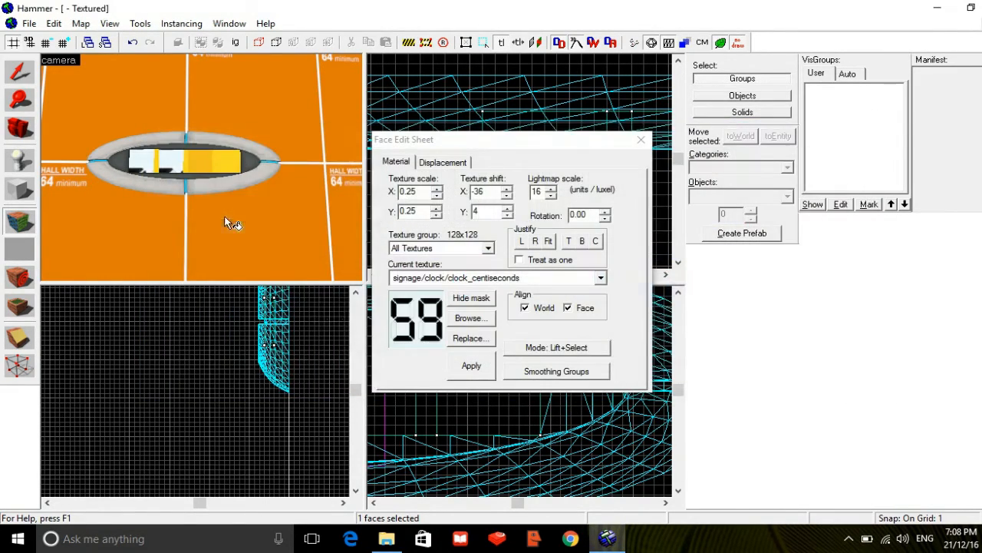
pyautogui.click(471, 365)
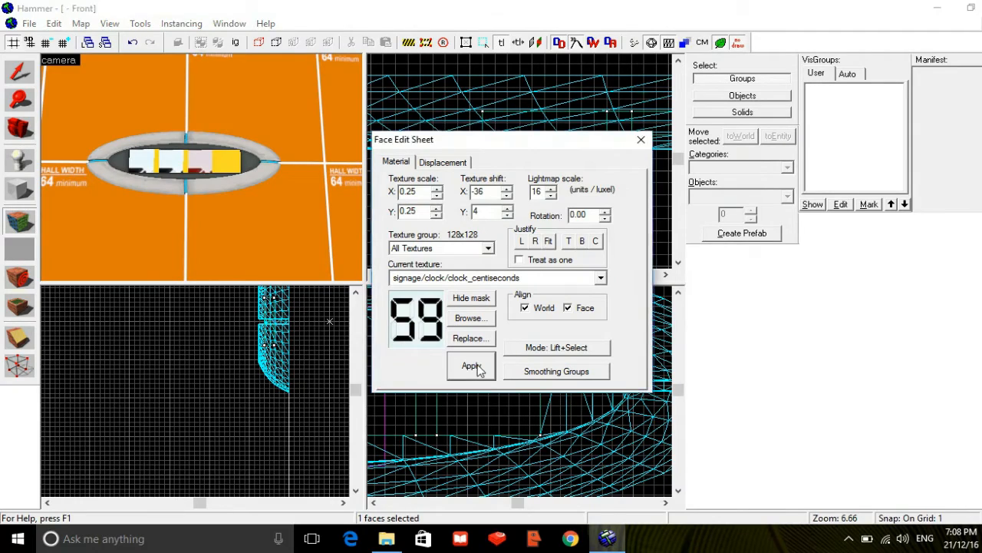
# - Apply the signage/clock/clock_milliseconds texture to the front face of the fourth wide block
pyautogui.click(238, 169)
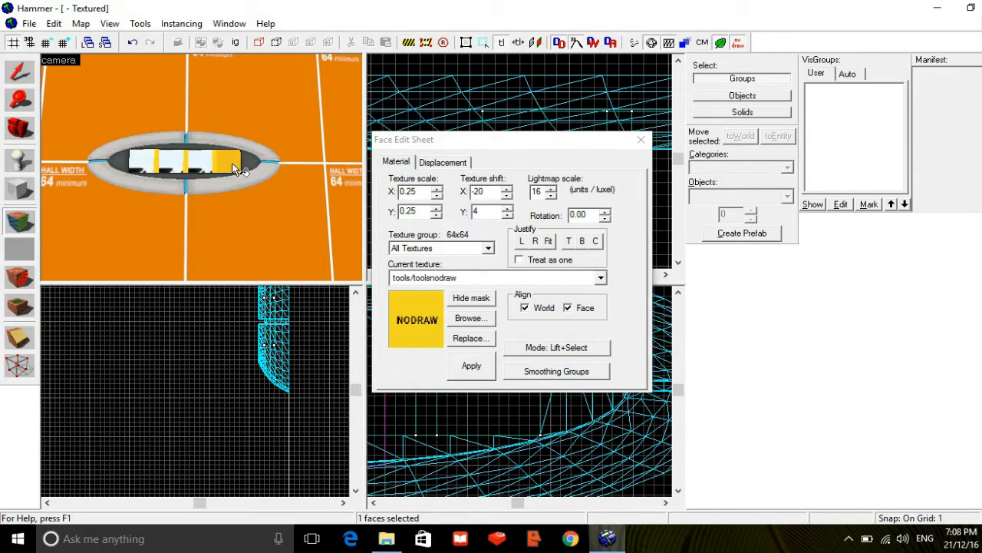
pyautogui.click(470, 318)
pyautogui.doubleClick(405, 236)
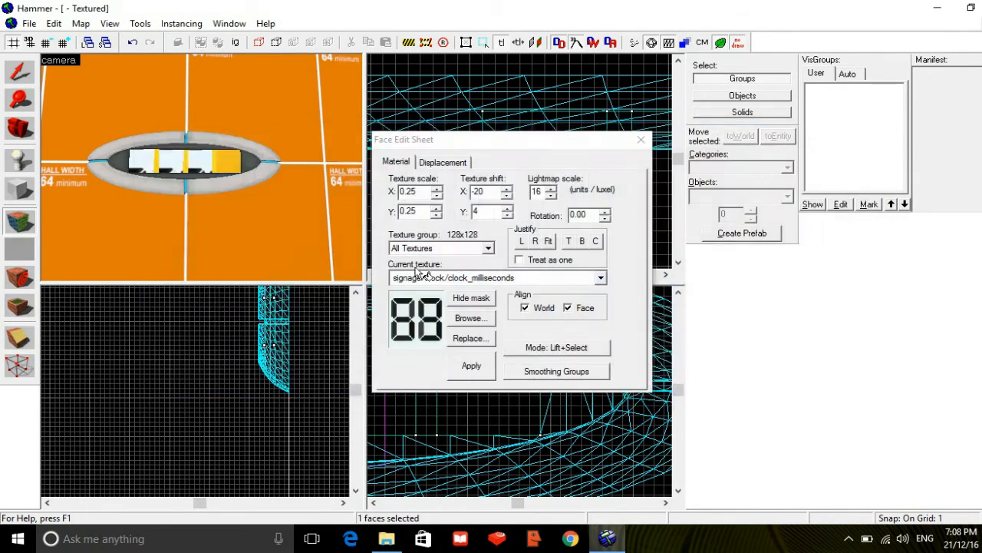
pyautogui.click(465, 368)
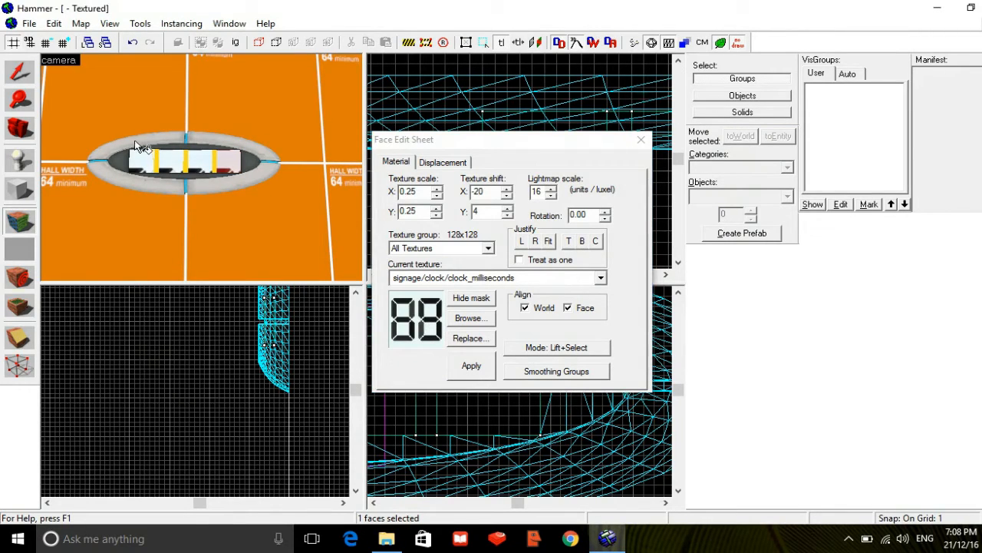
# - Select the front faces of the three narrow blocks together and apply the signage/clock/clock_dots texture to them
pyautogui.click(161, 165)
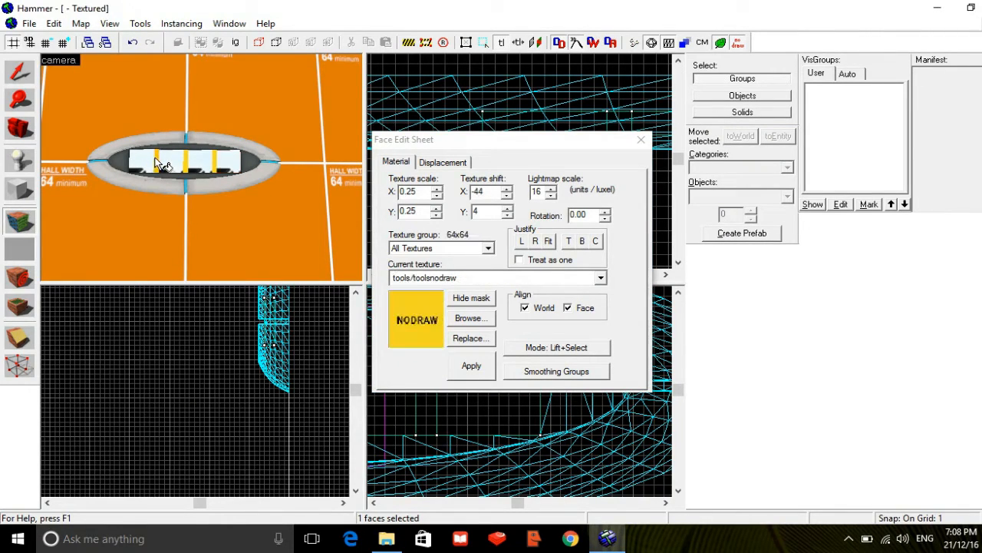
pyautogui.keyDown('ctrl'); pyautogui.click(194, 171); pyautogui.keyUp('ctrl')
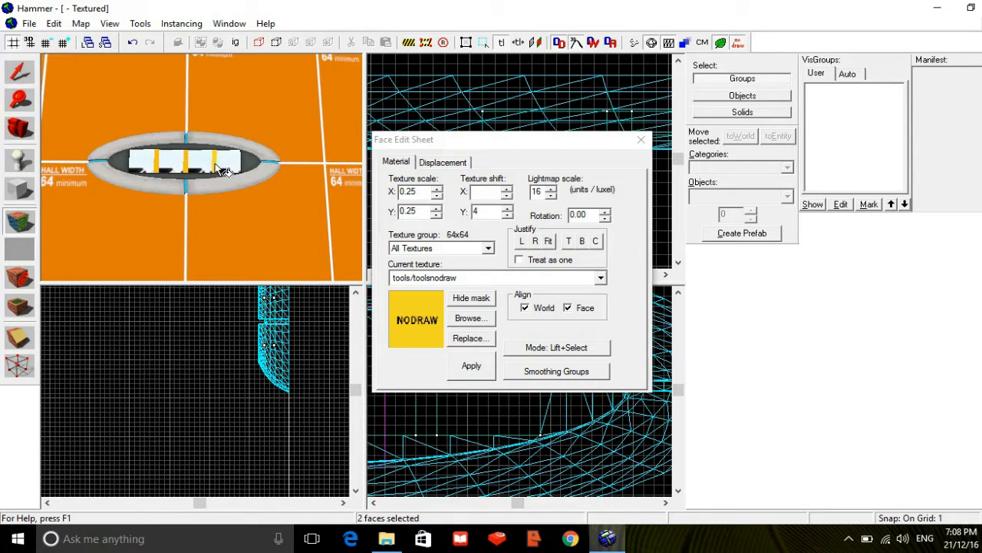
pyautogui.keyDown('ctrl'); pyautogui.click(217, 167); pyautogui.keyUp('ctrl')
pyautogui.click(465, 316)
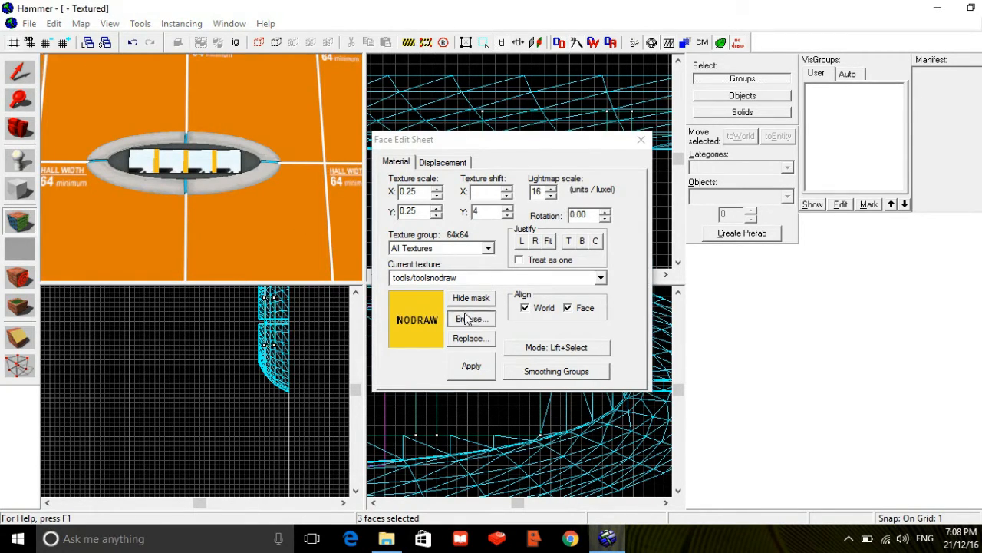
pyautogui.doubleClick(326, 198)
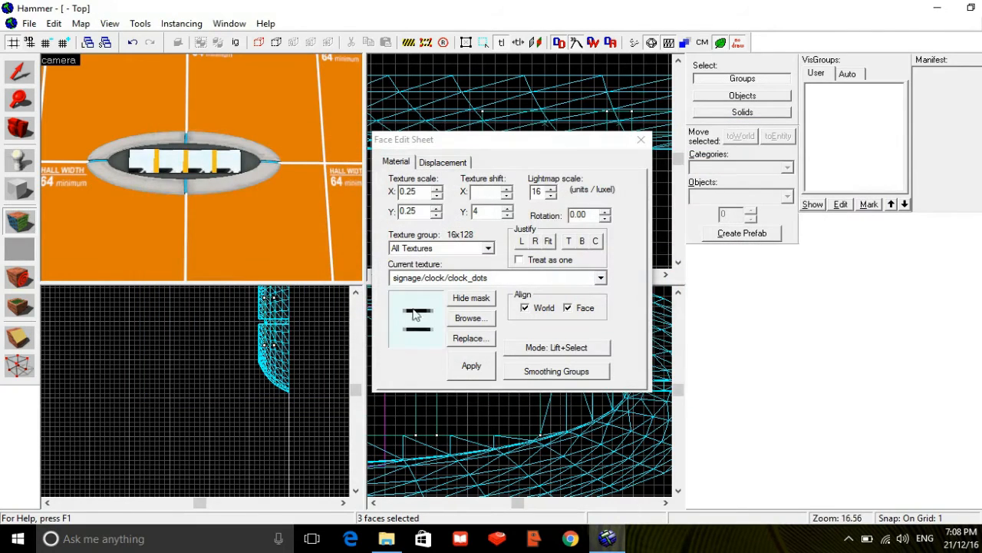
pyautogui.click(466, 362)
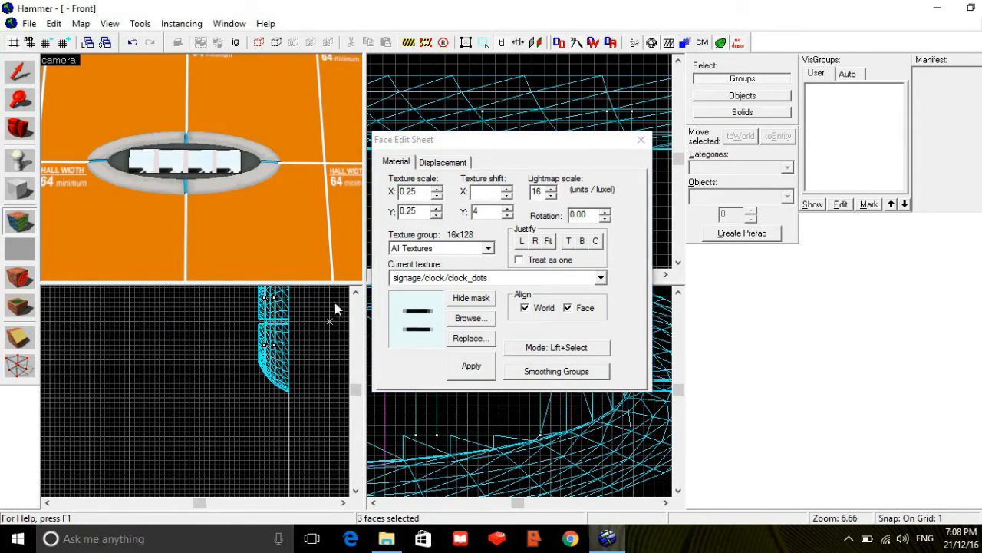
# - Set the X and Y texture scale of the three dot faces to 0.10 and center their texture
pyautogui.click(423, 193)
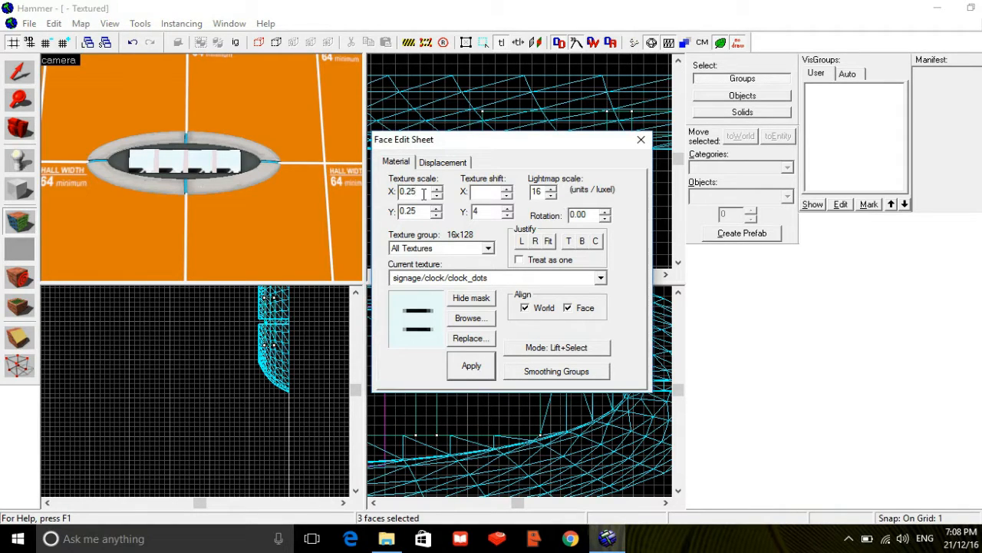
pyautogui.press('BackSpace')
pyautogui.press('BackSpace')
pyautogui.click(417, 211)
pyautogui.click(461, 369)
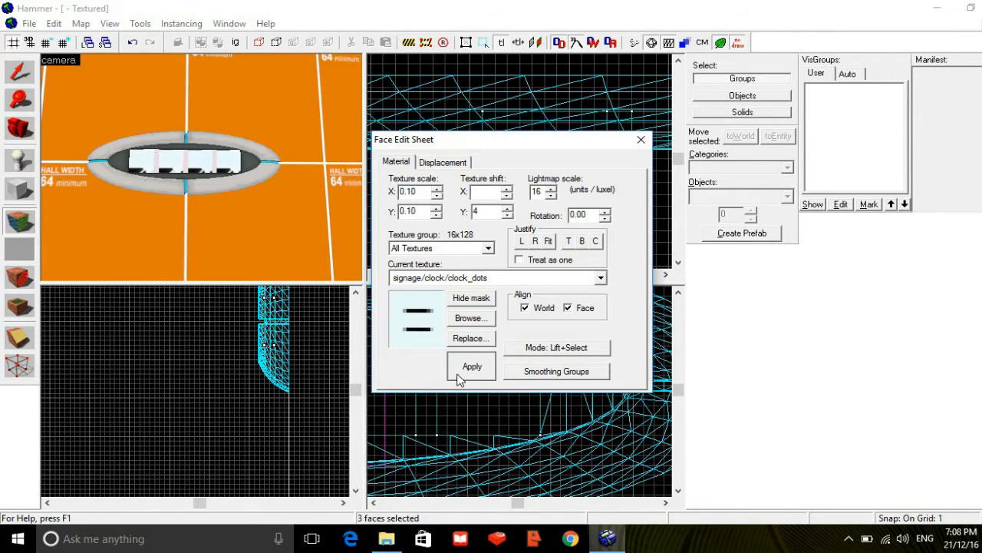
pyautogui.click(597, 241)
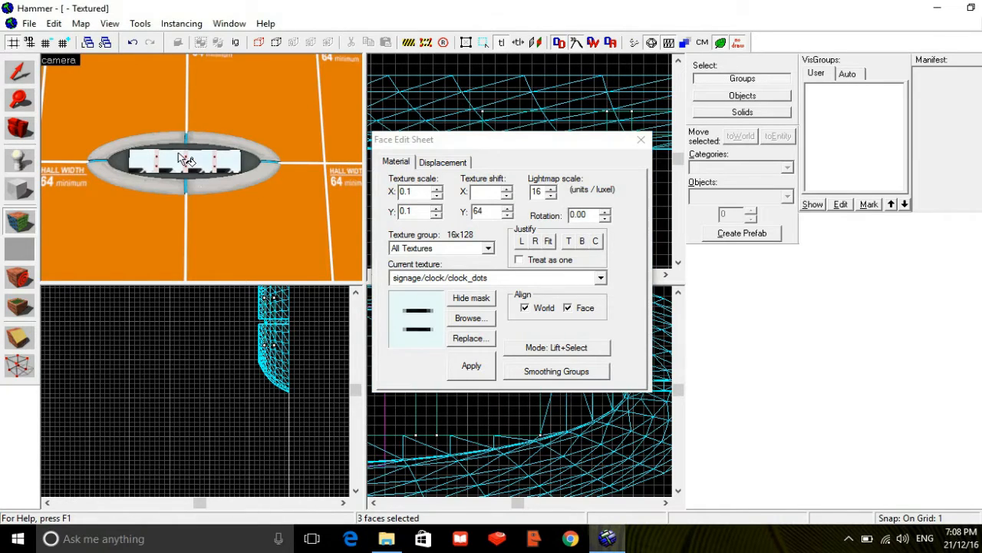
# - Select the four digit faces together, set their X and Y texture scale to 0.08 and center their textures
pyautogui.click(143, 163)
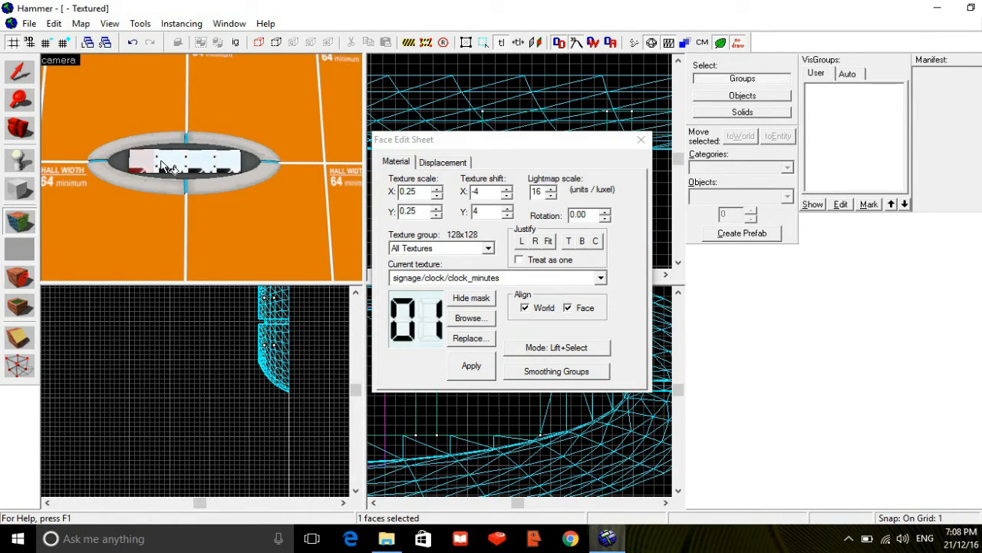
pyautogui.keyDown('ctrl'); pyautogui.click(161, 163); pyautogui.keyUp('ctrl')
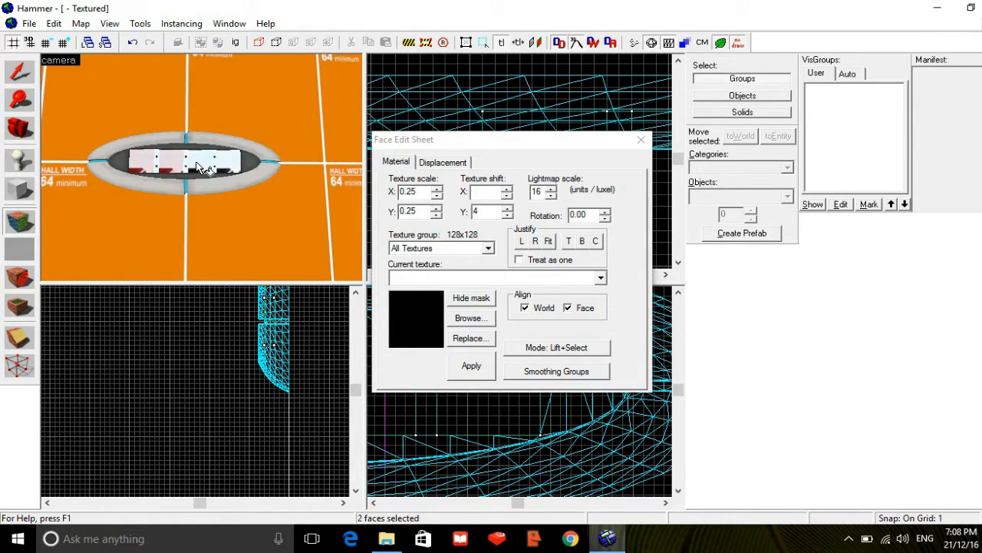
pyautogui.keyDown('ctrl'); pyautogui.click(196, 164); pyautogui.keyUp('ctrl')
pyautogui.keyDown('ctrl'); pyautogui.click(229, 164); pyautogui.keyUp('ctrl')
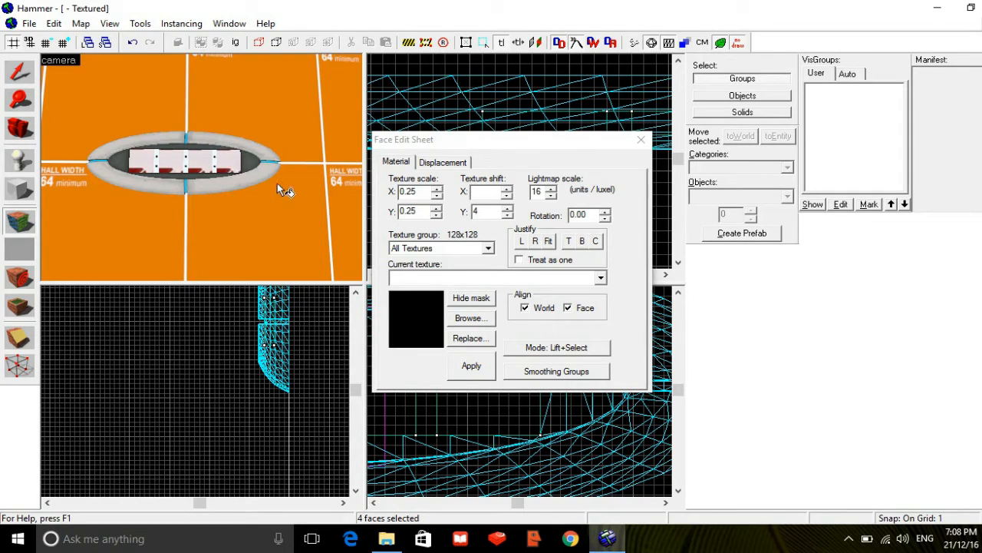
pyautogui.click(419, 194)
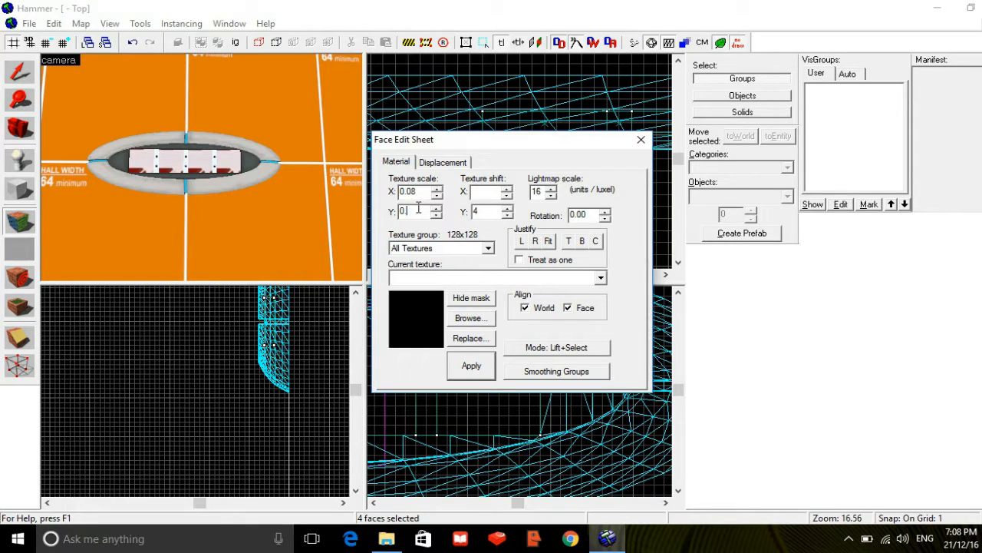
pyautogui.write('0.08')
pyautogui.click(471, 362)
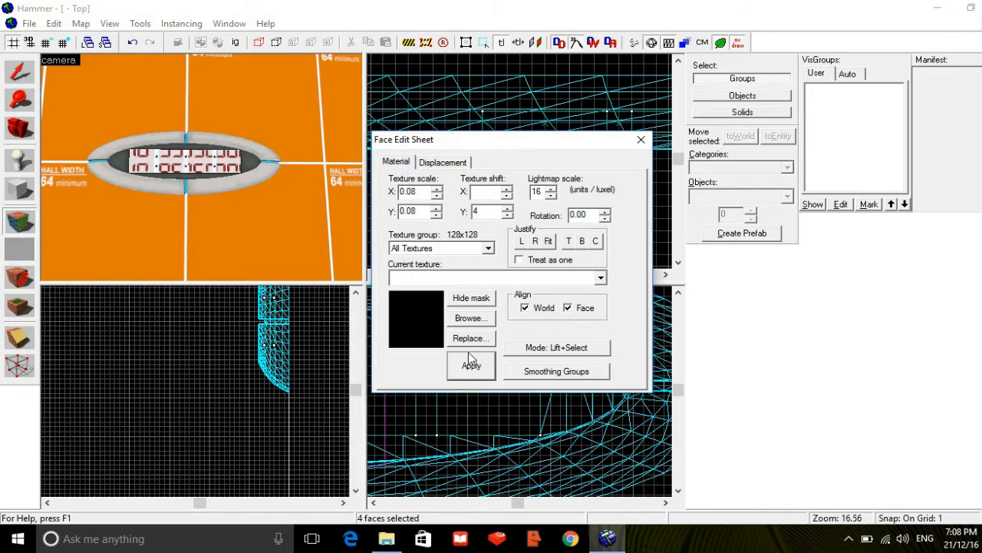
pyautogui.click(596, 243)
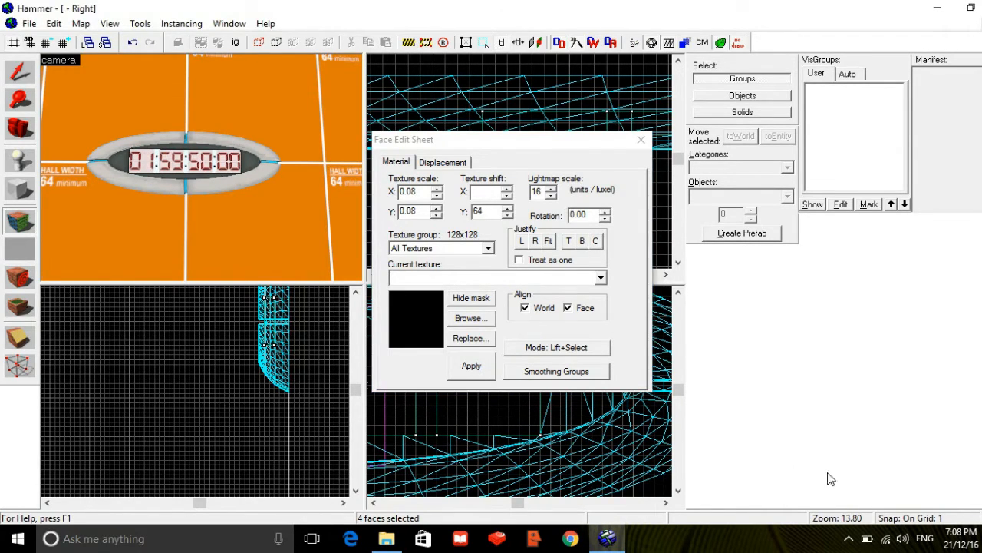
pyautogui.click(903, 538)
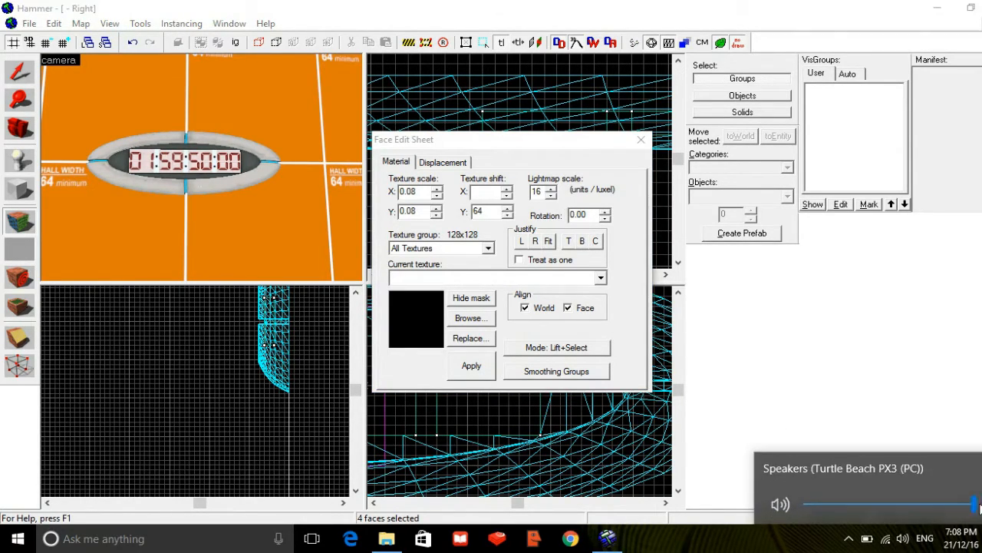
pyautogui.click(827, 345)
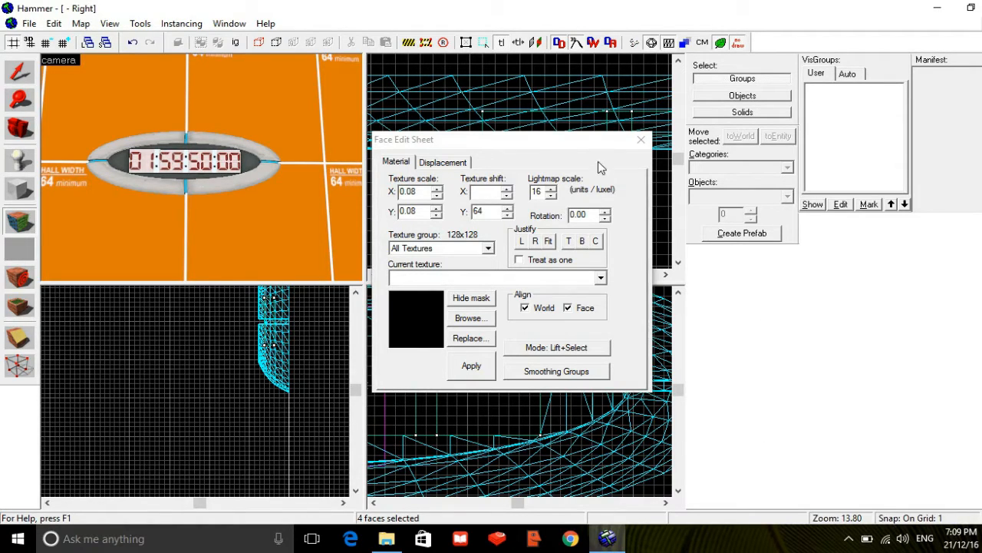
# - Inspect the clock display up close and check which texture each of the four digit faces carries
pyautogui.click(636, 138)
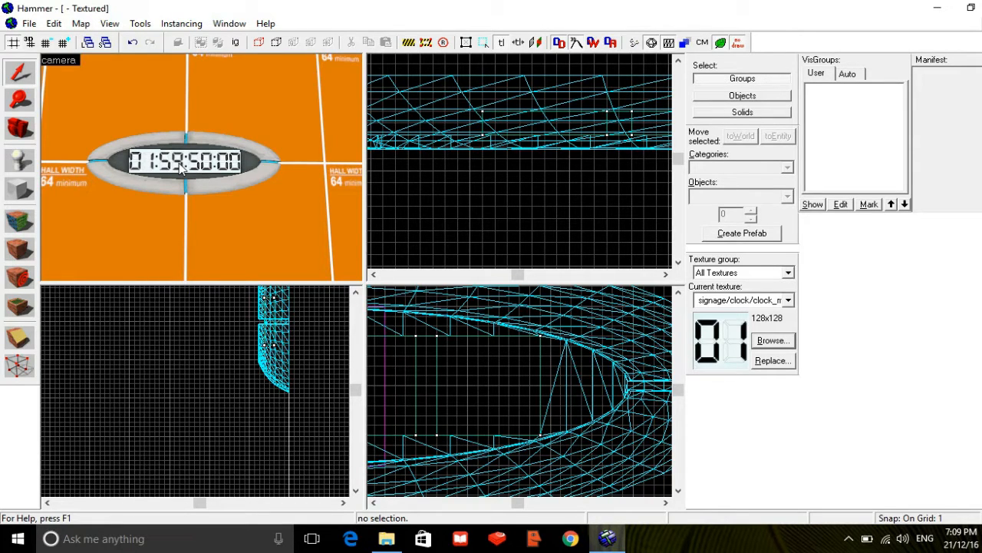
pyautogui.press('Up')
pyautogui.press('Down')
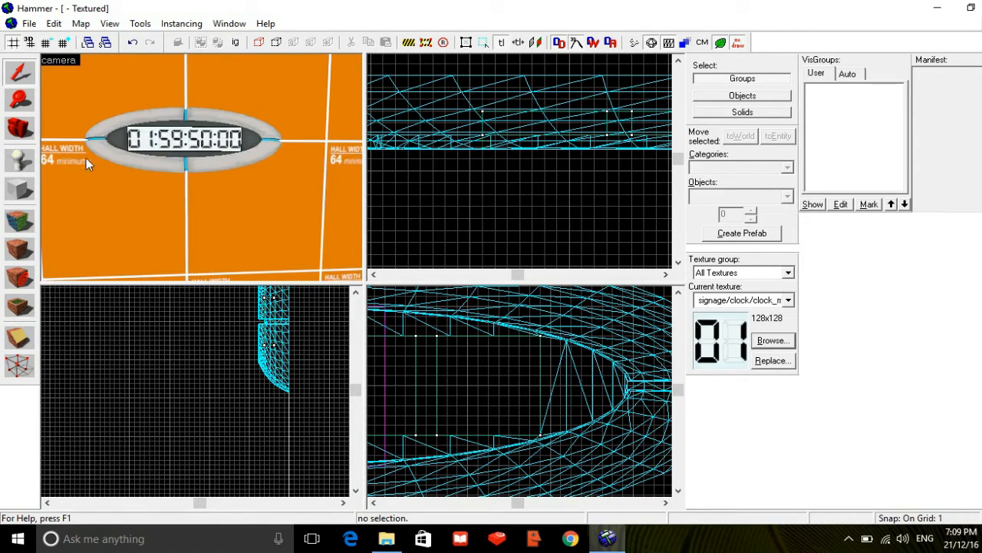
pyautogui.hotkey('shift', 'a')
pyautogui.click(201, 150)
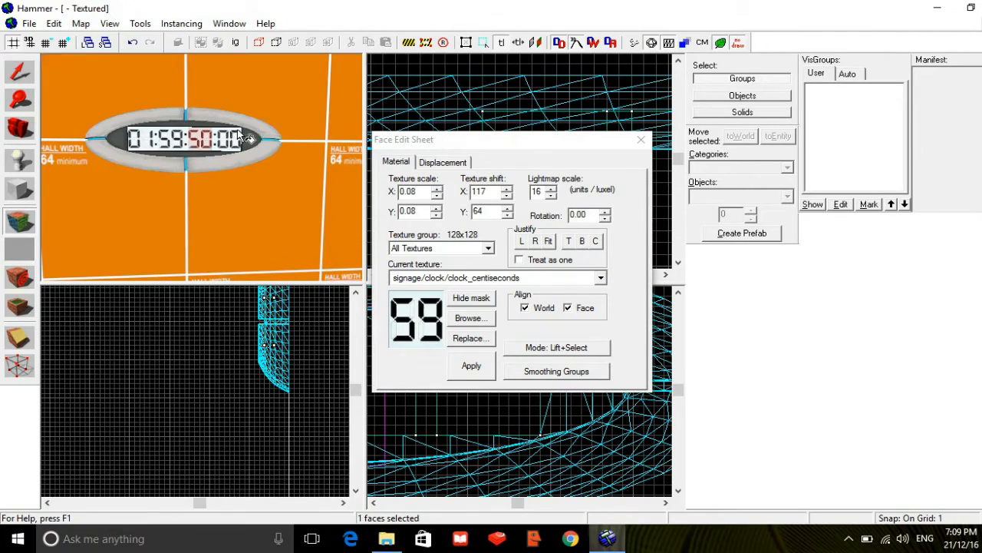
pyautogui.click(233, 137)
pyautogui.click(170, 138)
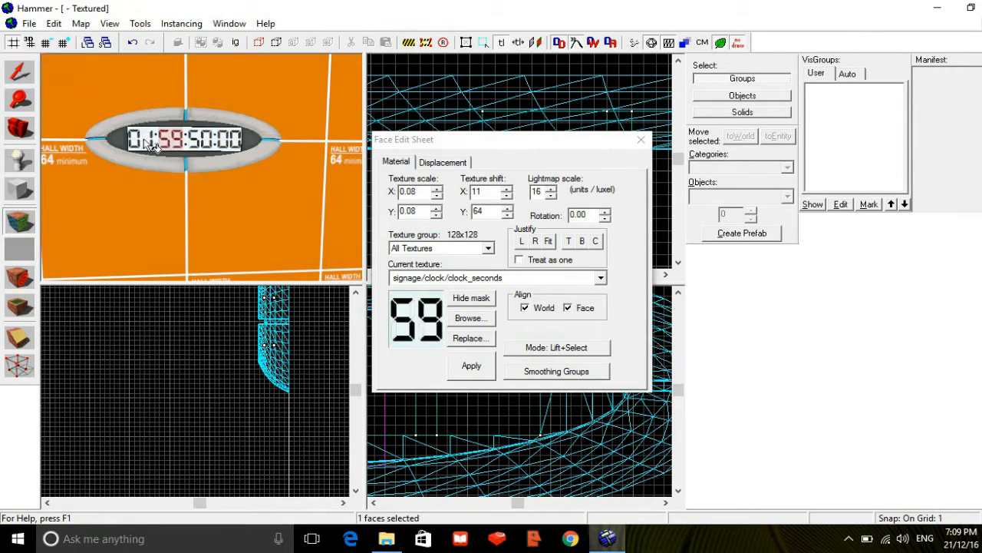
pyautogui.click(139, 141)
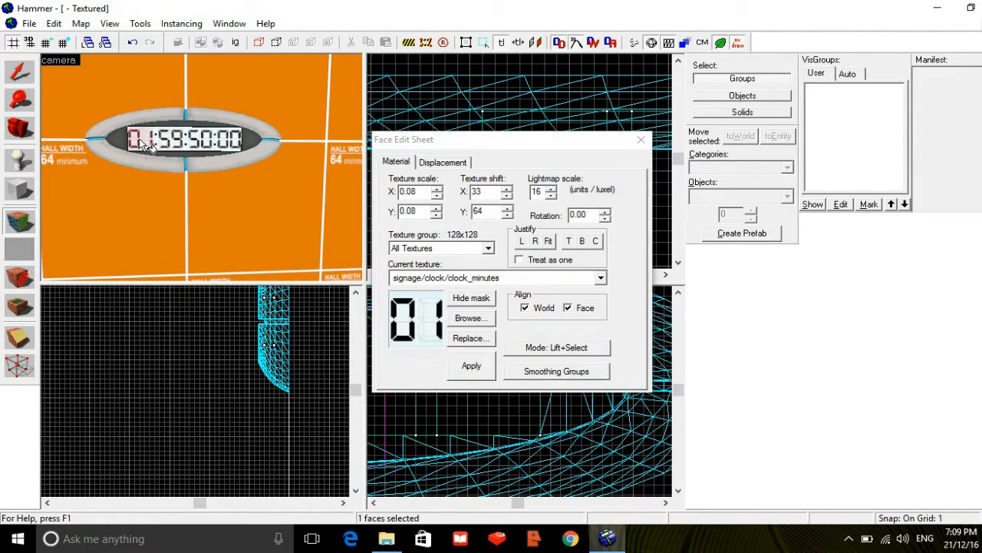
pyautogui.click(641, 140)
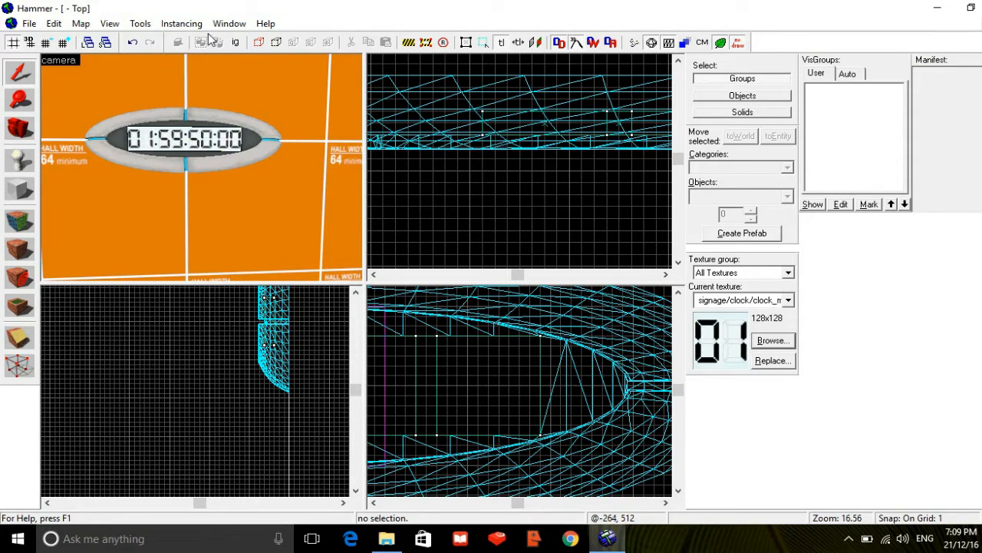
# - Examine the finished clock in the reference map testchmb_a_00_d.vmf and return to the room map
pyautogui.click(229, 23)
pyautogui.click(248, 55)
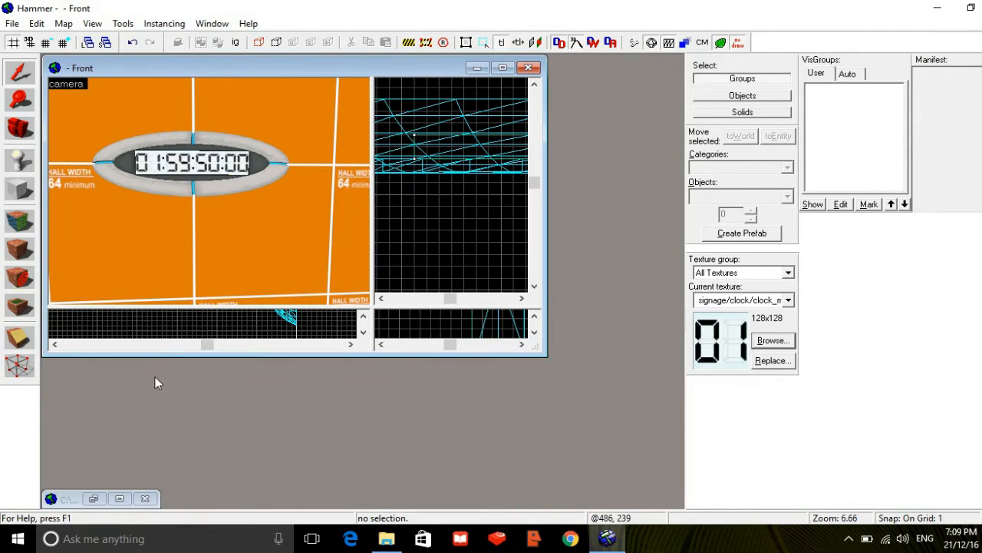
pyautogui.click(118, 498)
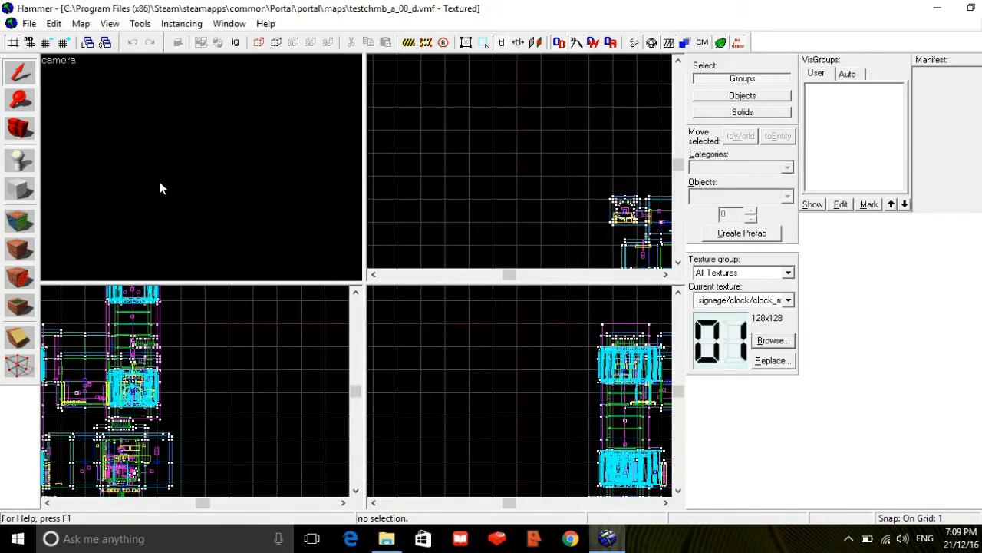
pyautogui.press('z')
pyautogui.press('w')
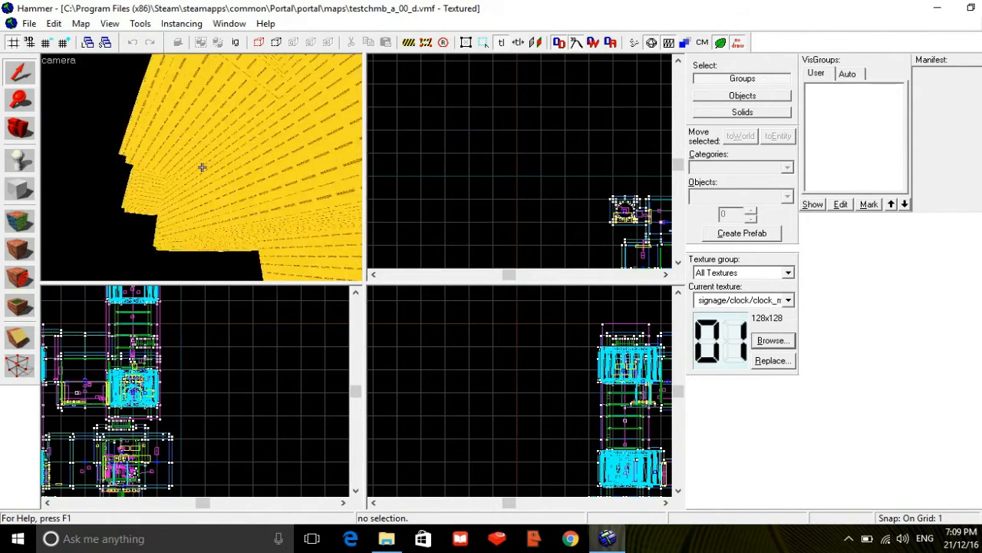
pyautogui.press('w')
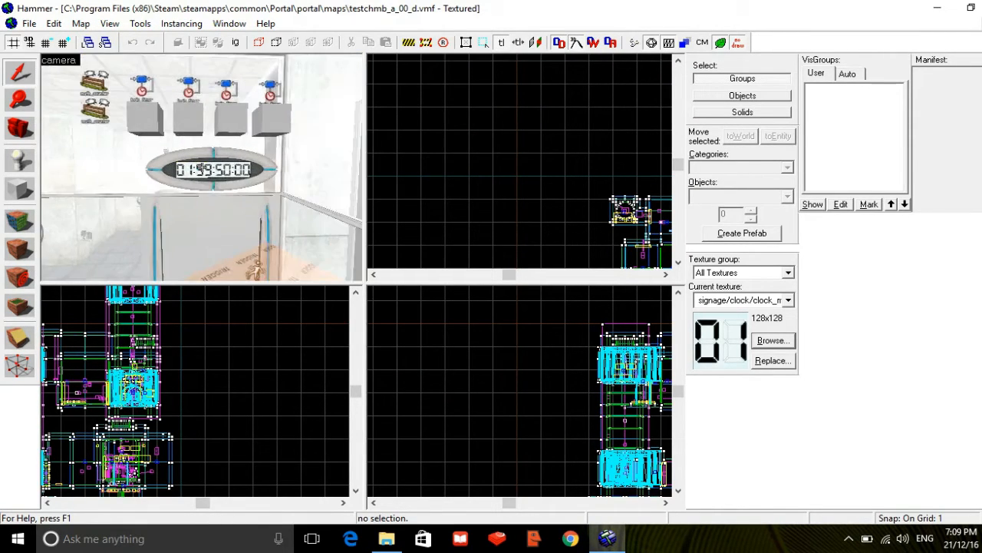
pyautogui.press('z')
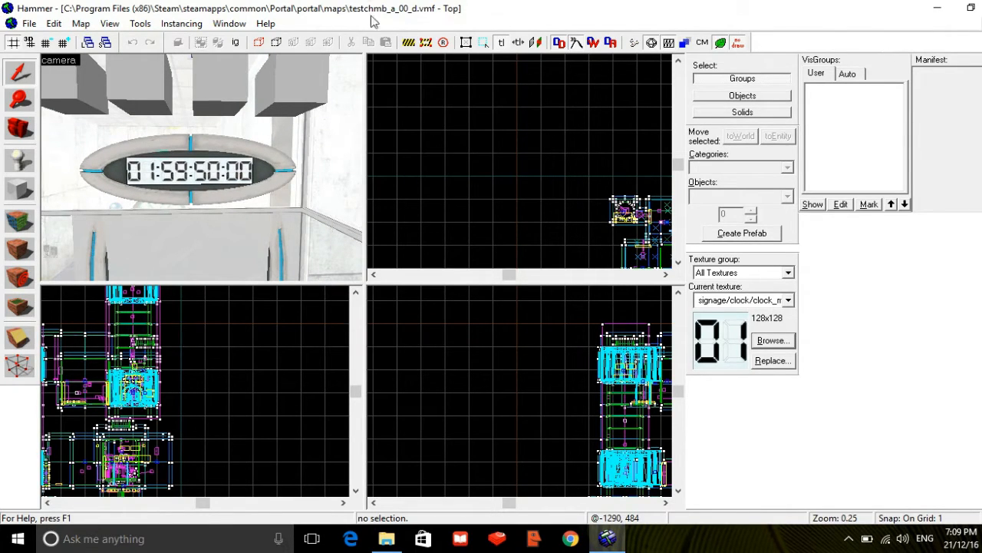
pyautogui.click(229, 23)
pyautogui.click(244, 55)
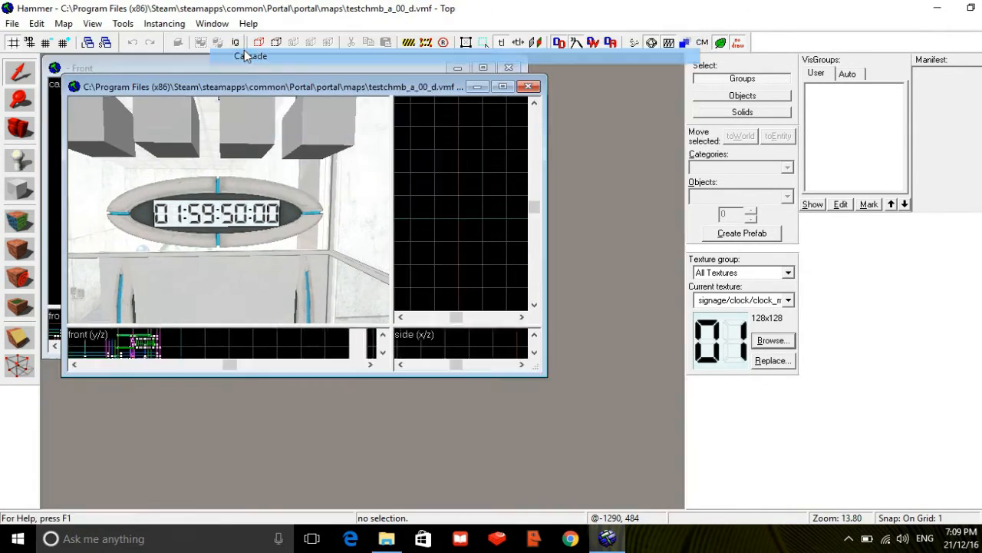
pyautogui.click(477, 69)
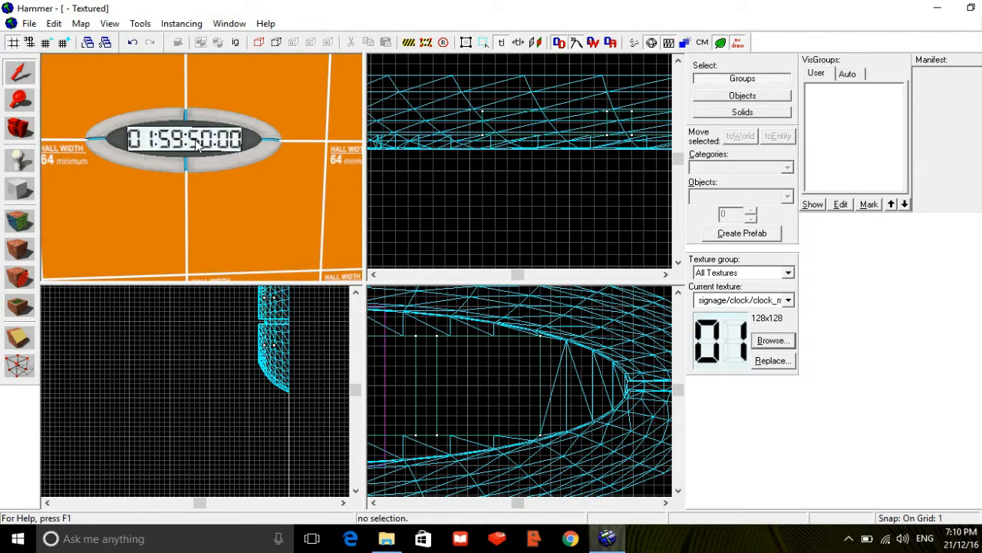
# - Tie the minutes digit block of the clock to a brush entity and set its class to func_brush
pyautogui.click(153, 143)
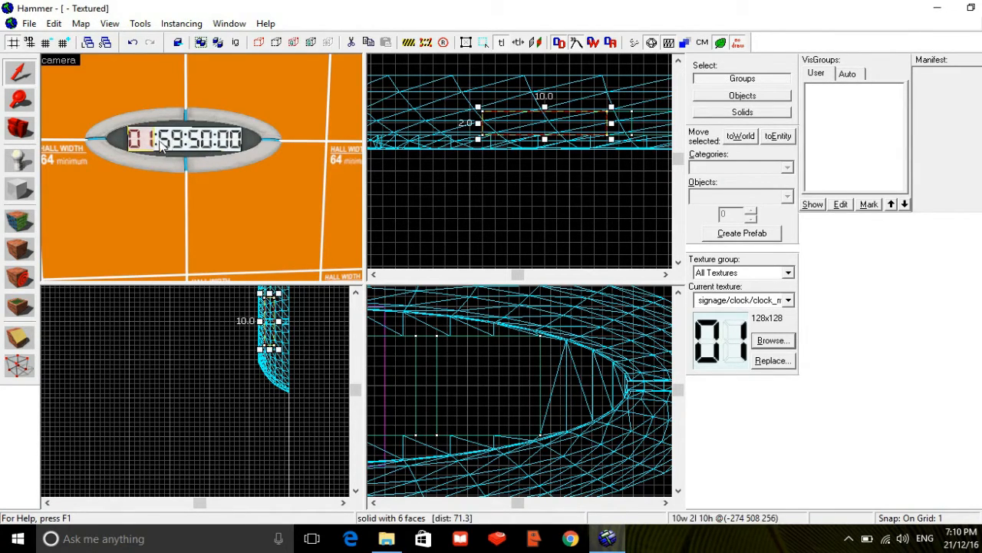
pyautogui.click(199, 141)
pyautogui.click(135, 142)
pyautogui.hotkey('ctrl', 't')
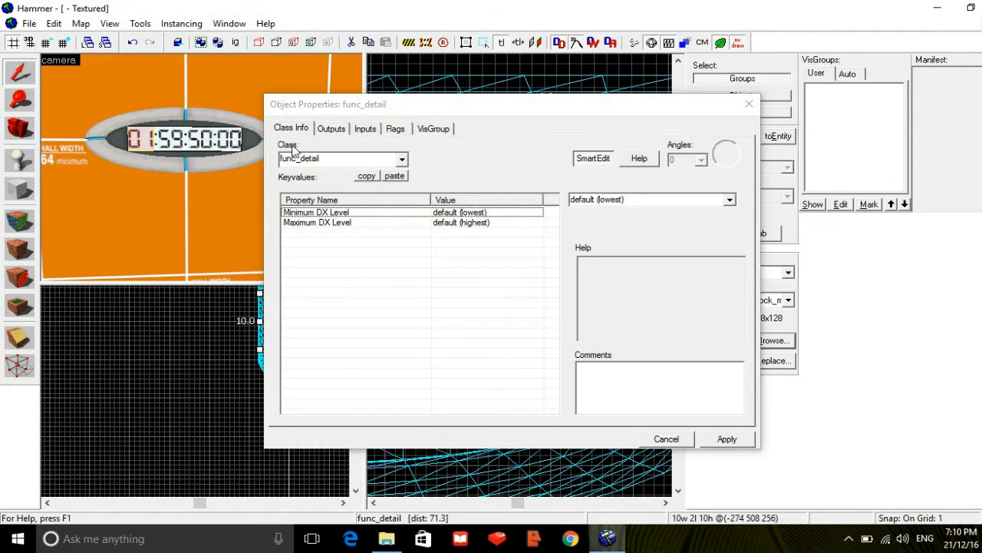
pyautogui.click(400, 159)
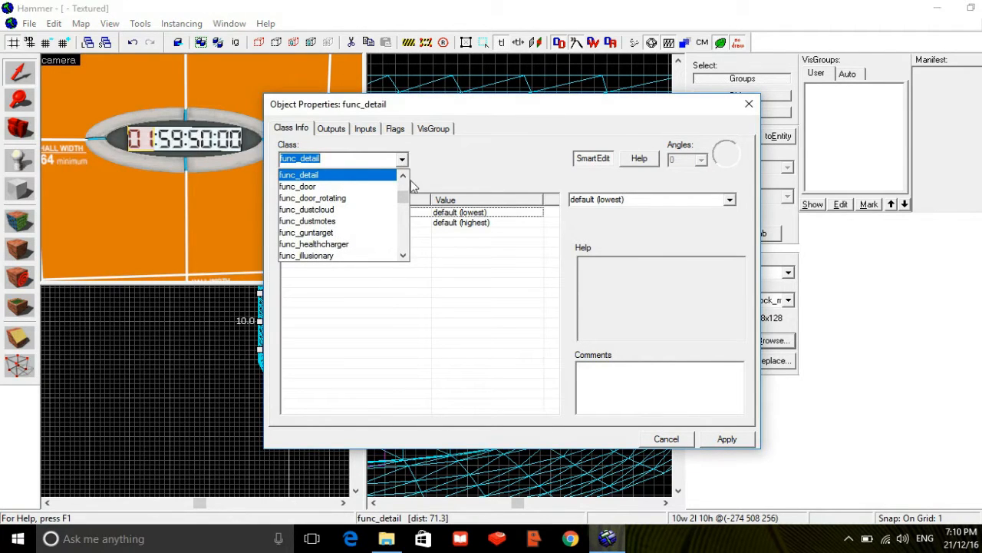
pyautogui.click(403, 176)
pyautogui.click(403, 176)
pyautogui.click(403, 176)
pyautogui.click(403, 175)
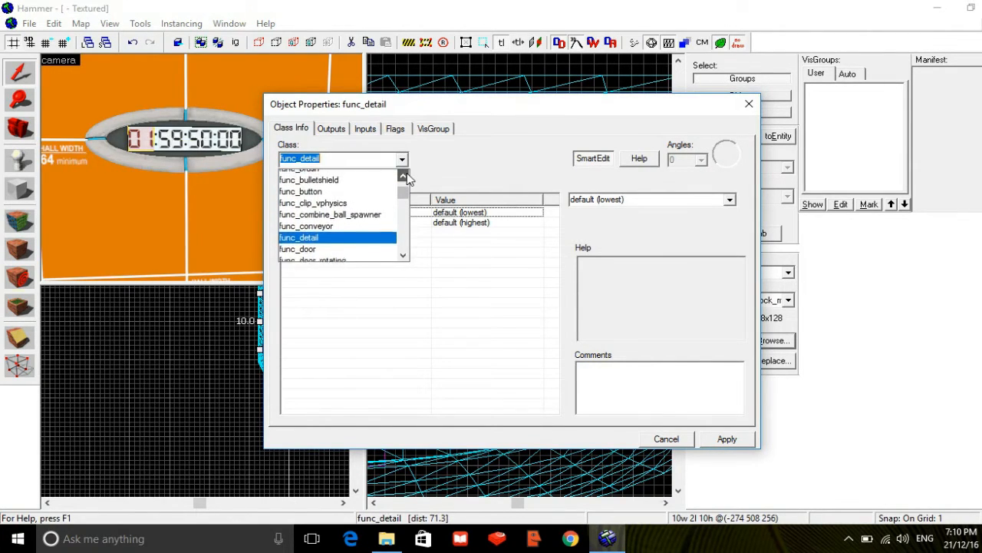
pyautogui.click(403, 176)
pyautogui.click(392, 173)
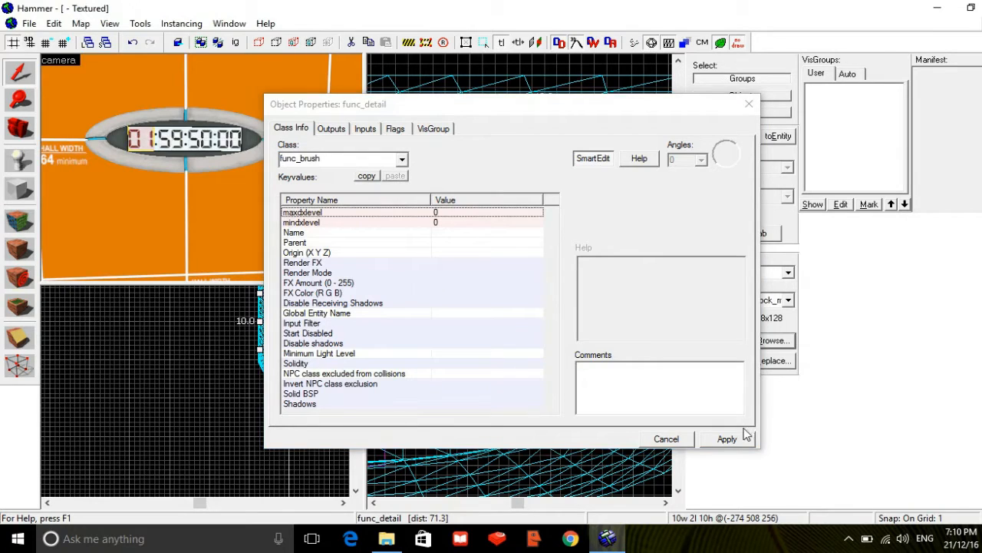
pyautogui.click(740, 440)
# - Tie the seconds, centiseconds and milliseconds digit blocks each to its own func_detail entity
pyautogui.click(182, 151)
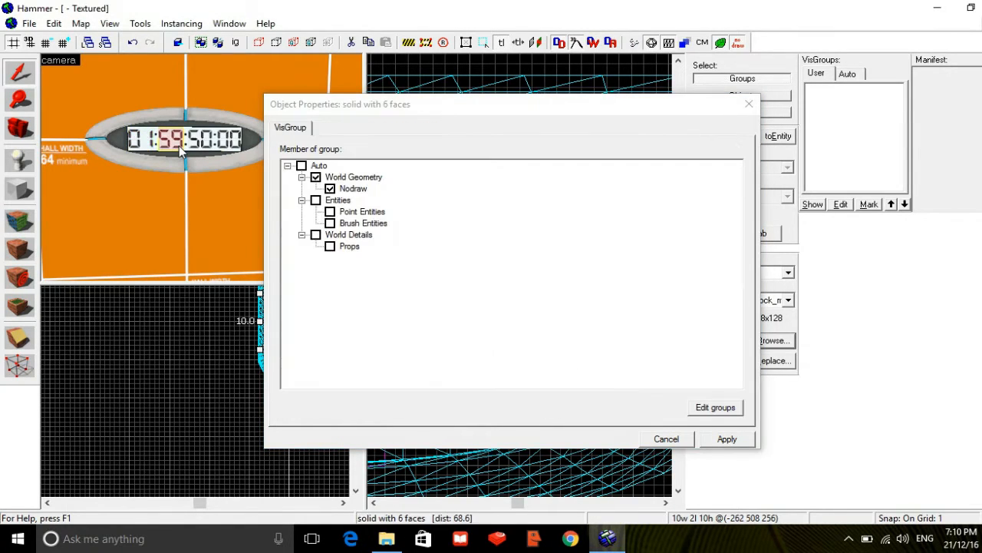
pyautogui.click(182, 151)
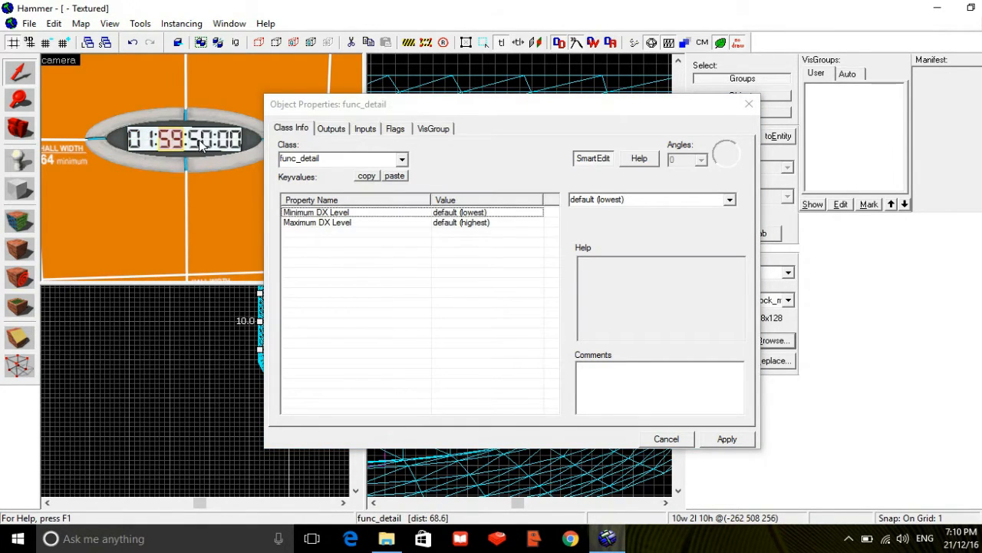
pyautogui.click(203, 146)
pyautogui.click(214, 147)
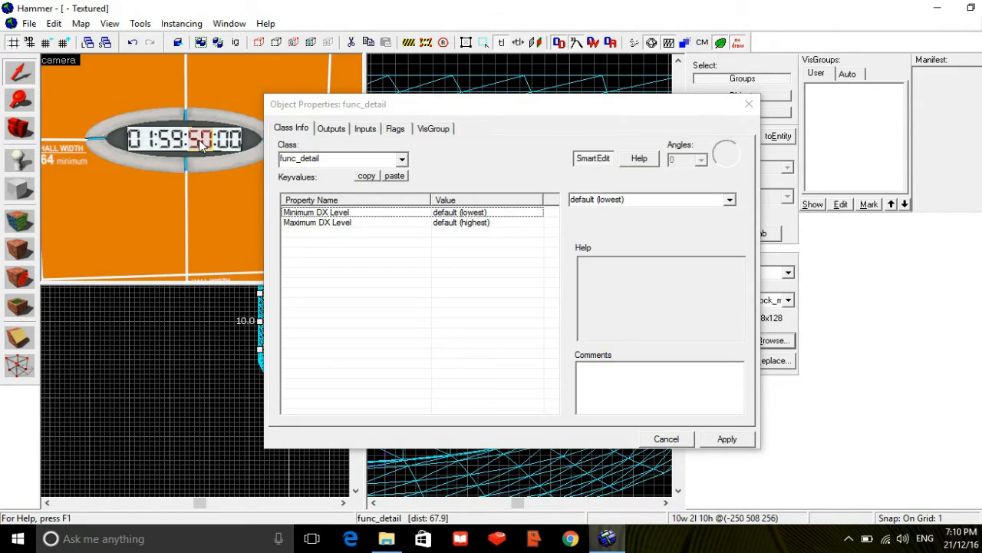
pyautogui.click(239, 146)
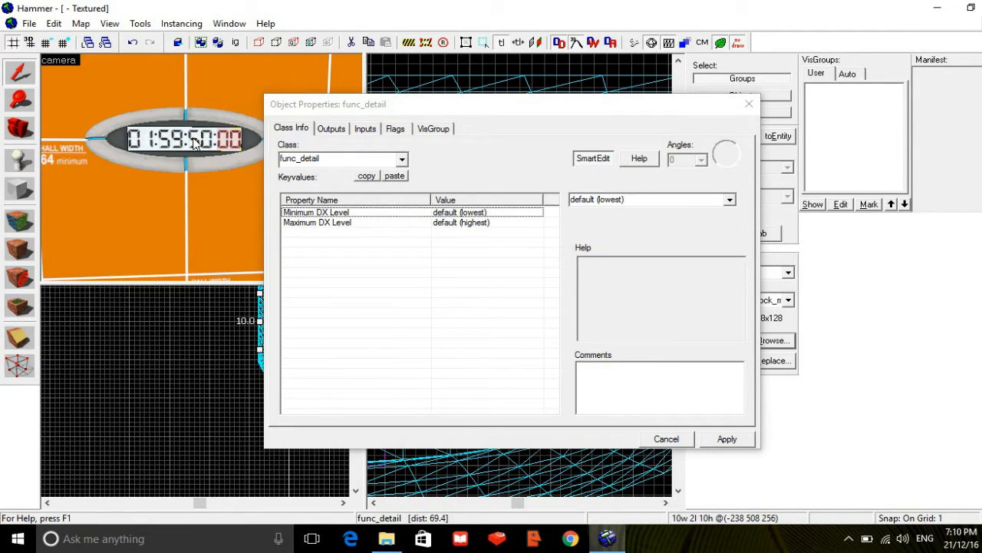
# - Select the seconds, centiseconds and milliseconds entities together and change their class to func_brush
pyautogui.keyDown('ctrl'); pyautogui.click(196, 144); pyautogui.keyUp('ctrl')
pyautogui.keyDown('ctrl'); pyautogui.click(172, 146); pyautogui.keyUp('ctrl')
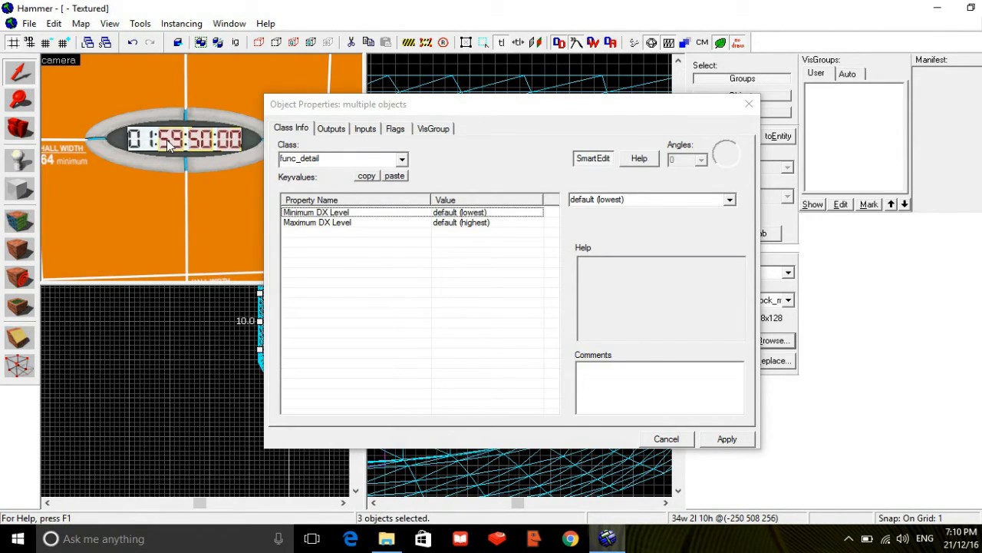
pyautogui.click(402, 159)
pyautogui.click(403, 177)
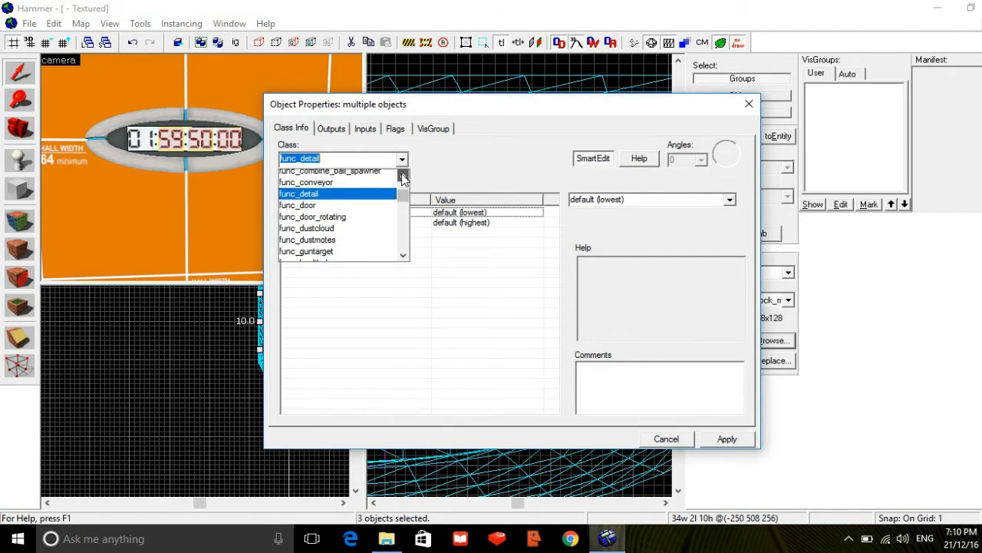
pyautogui.click(403, 176)
pyautogui.click(403, 176)
pyautogui.click(403, 177)
pyautogui.click(403, 176)
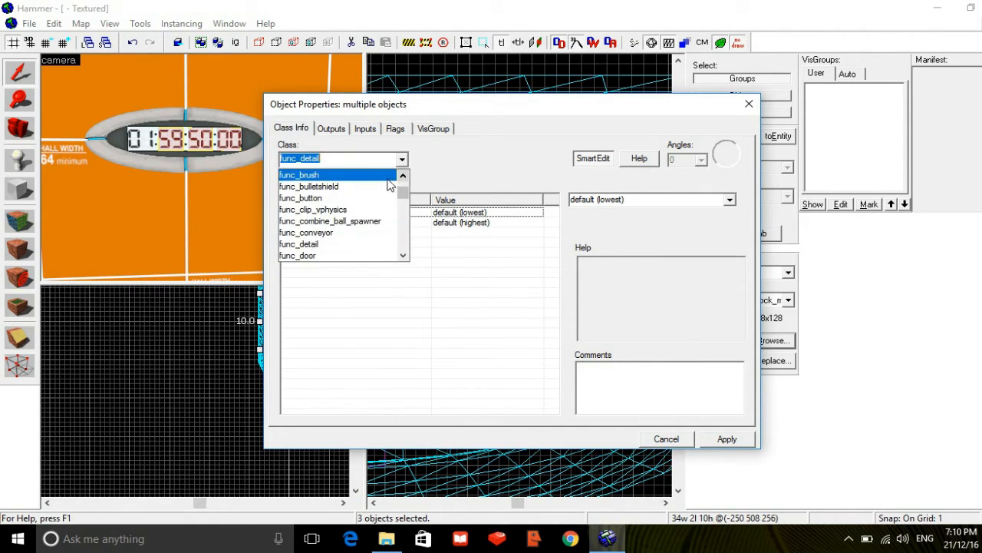
pyautogui.click(388, 179)
pyautogui.click(784, 416)
pyautogui.click(727, 438)
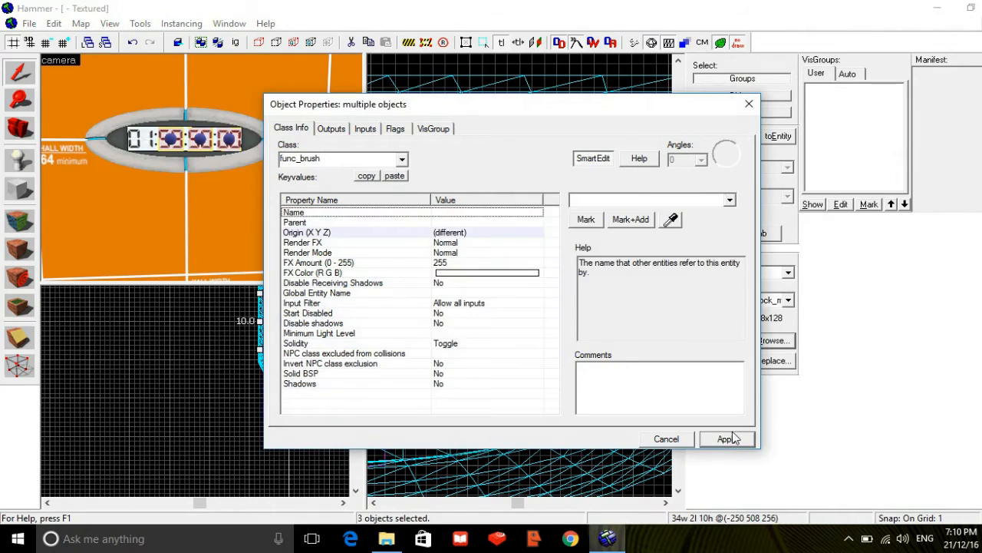
pyautogui.press('Escape')
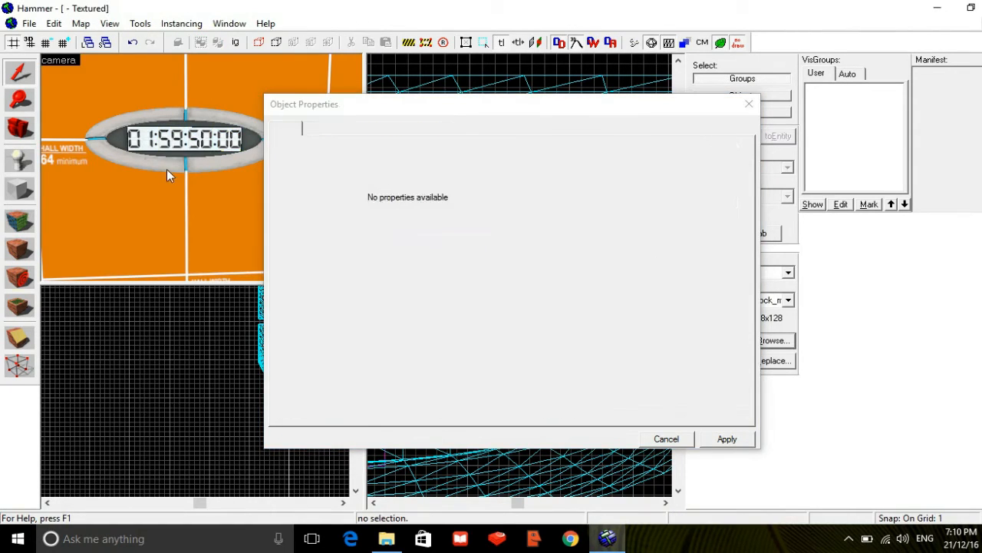
# - Tie the three narrow dot blocks between the digits each to its own func_detail entity
pyautogui.click(158, 146)
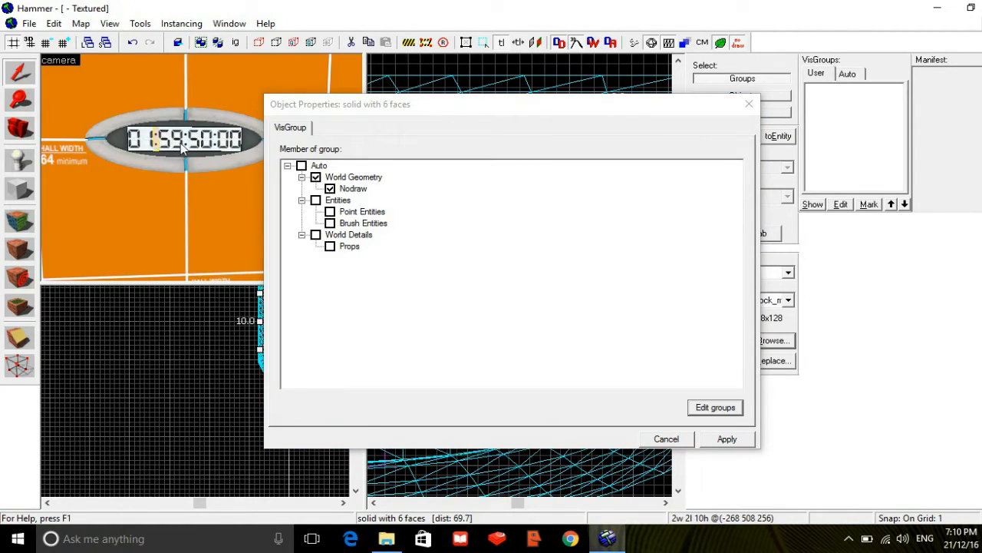
pyautogui.click(183, 148)
pyautogui.click(183, 148)
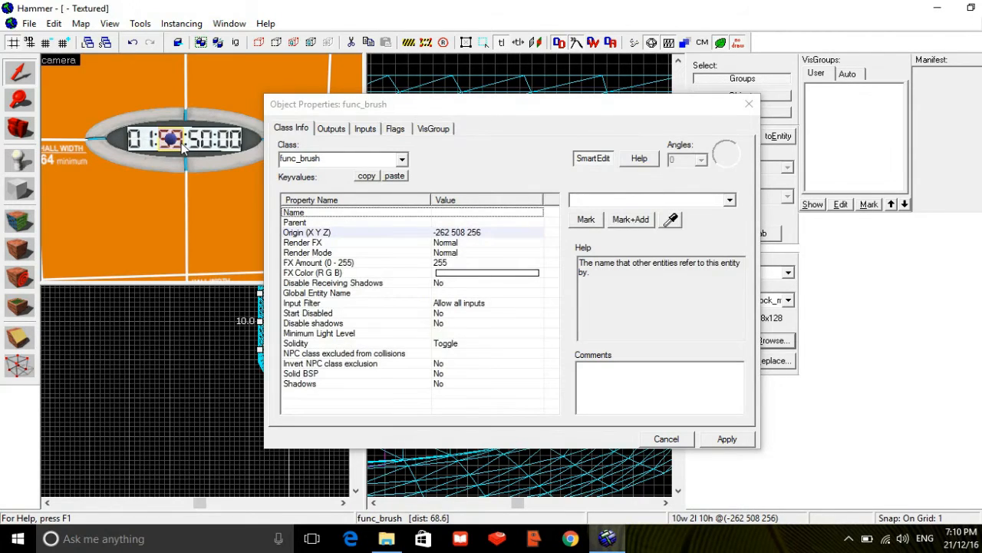
pyautogui.click(185, 148)
pyautogui.click(220, 148)
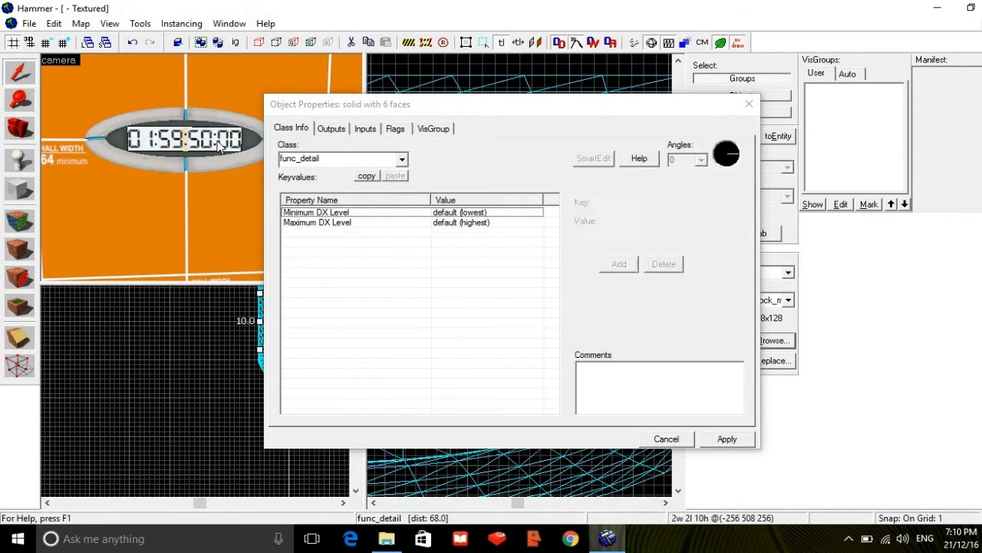
pyautogui.click(221, 147)
pyautogui.click(220, 148)
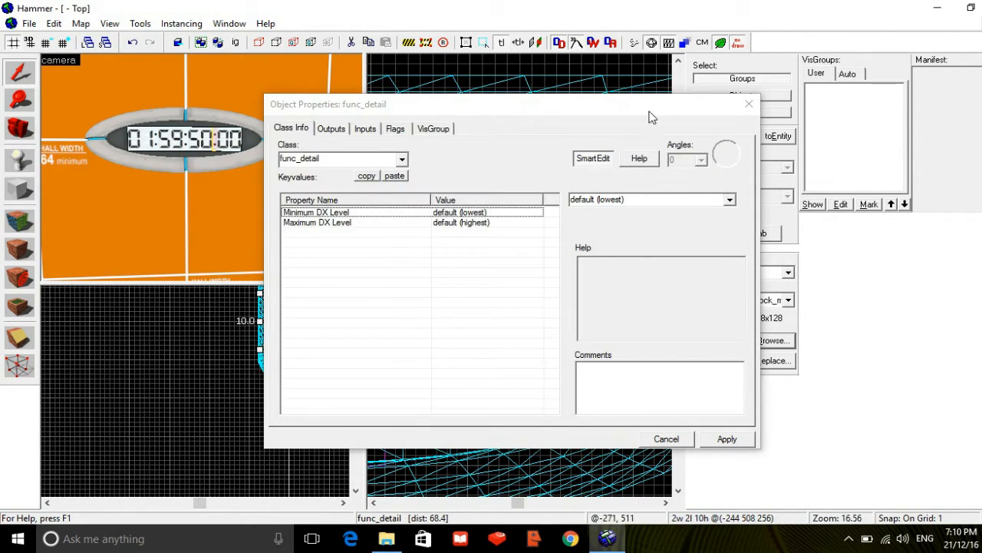
pyautogui.click(748, 103)
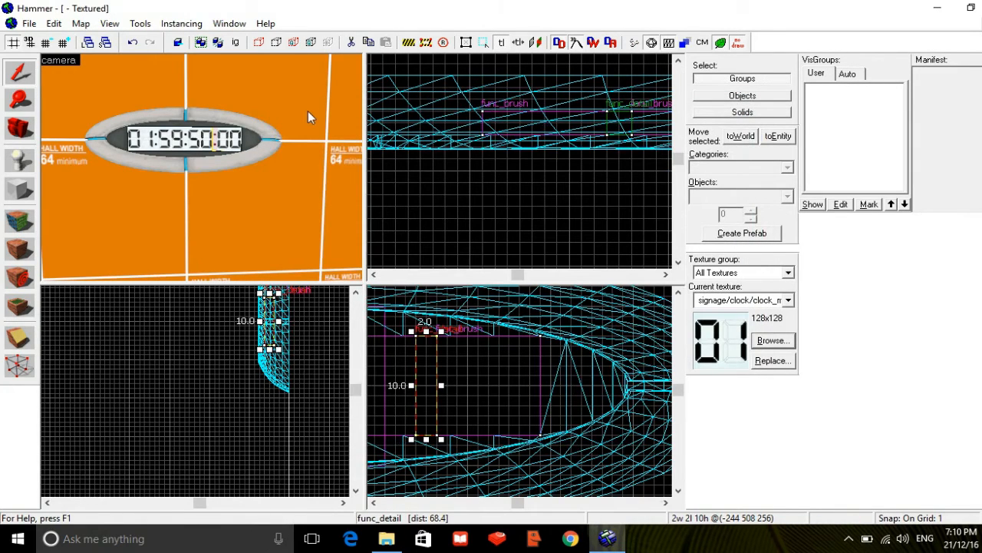
pyautogui.press('Escape')
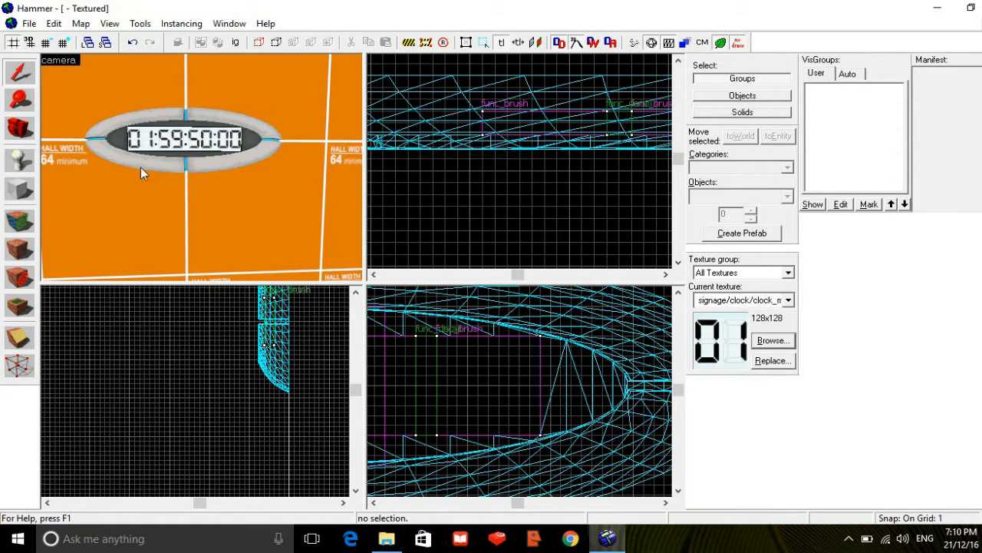
# - Name the clock's minutes digit func_brush clock_minute_brush
pyautogui.press('z')
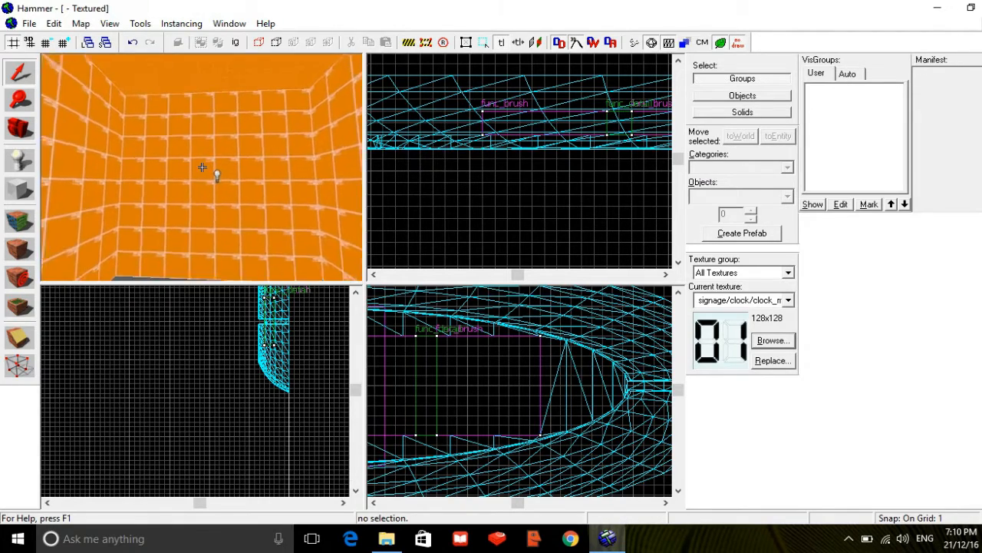
pyautogui.press('w')
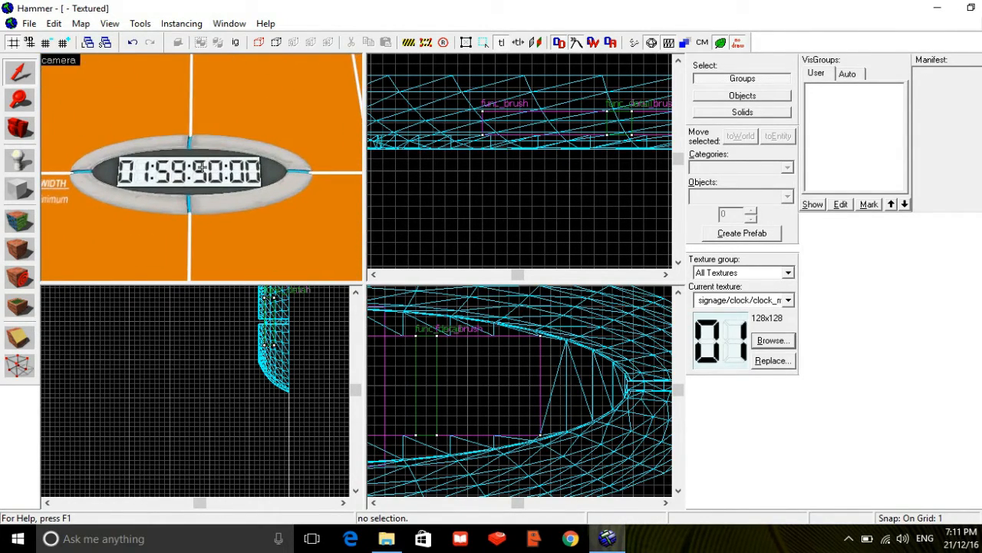
pyautogui.click(150, 174)
pyautogui.press('Escape')
pyautogui.click(135, 171)
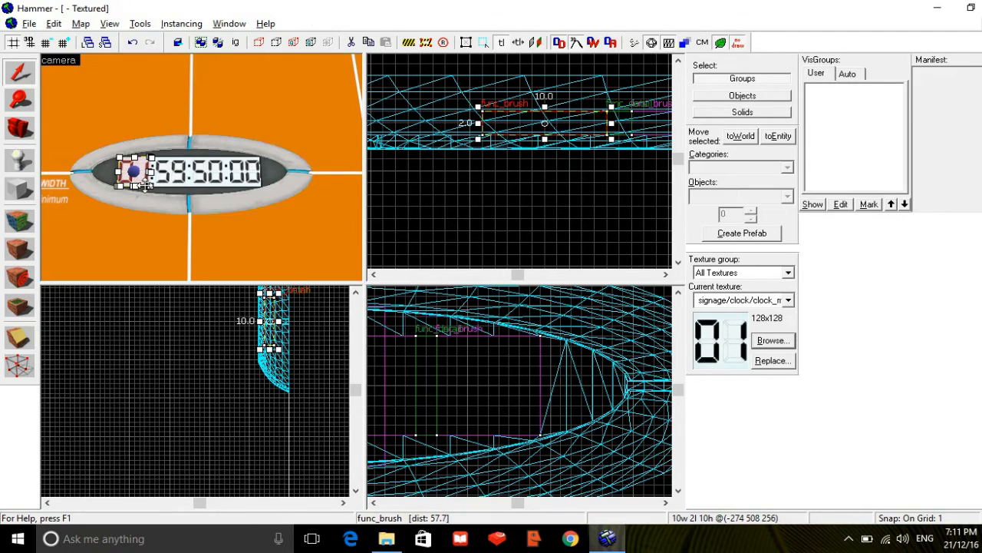
pyautogui.hotkey('alt', 'Return')
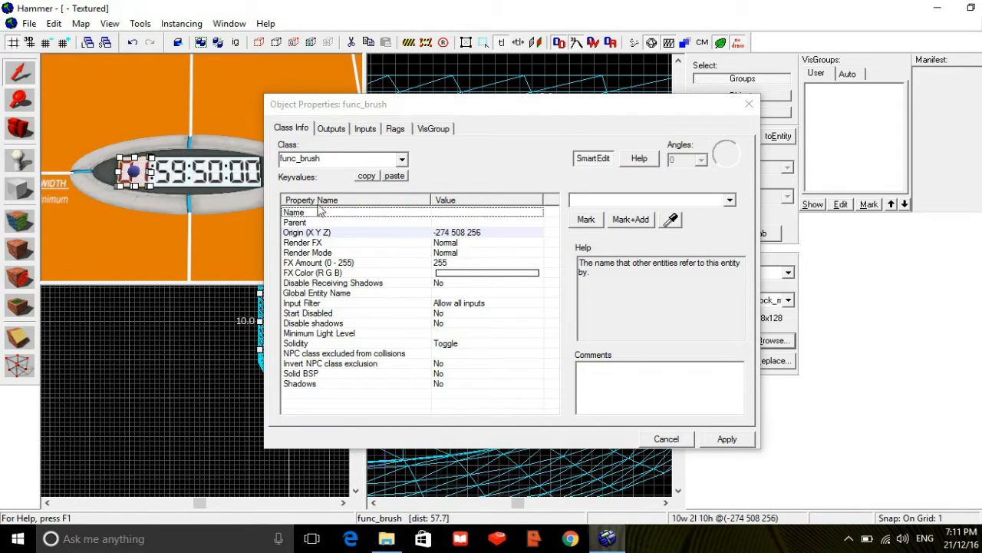
pyautogui.click(574, 199)
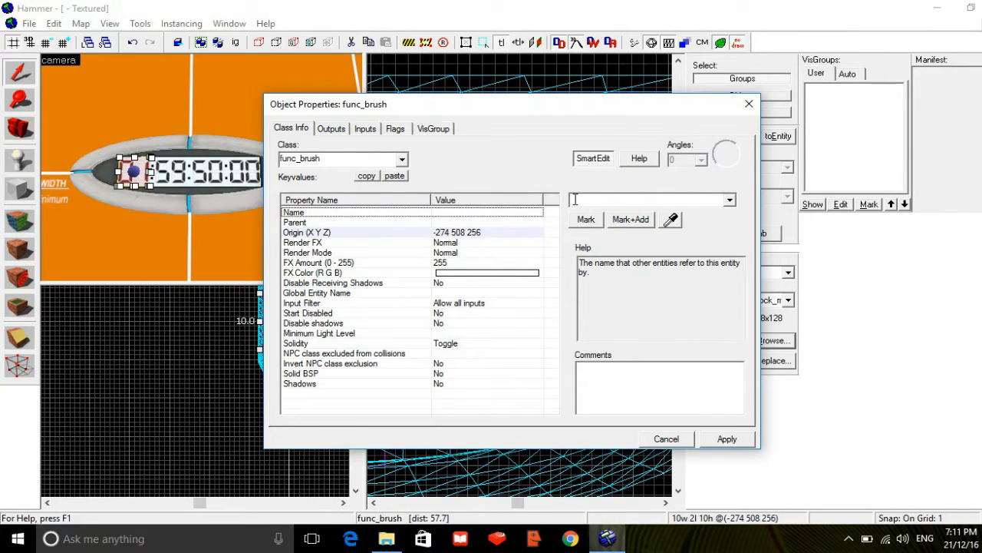
pyautogui.write('clock_minute_')
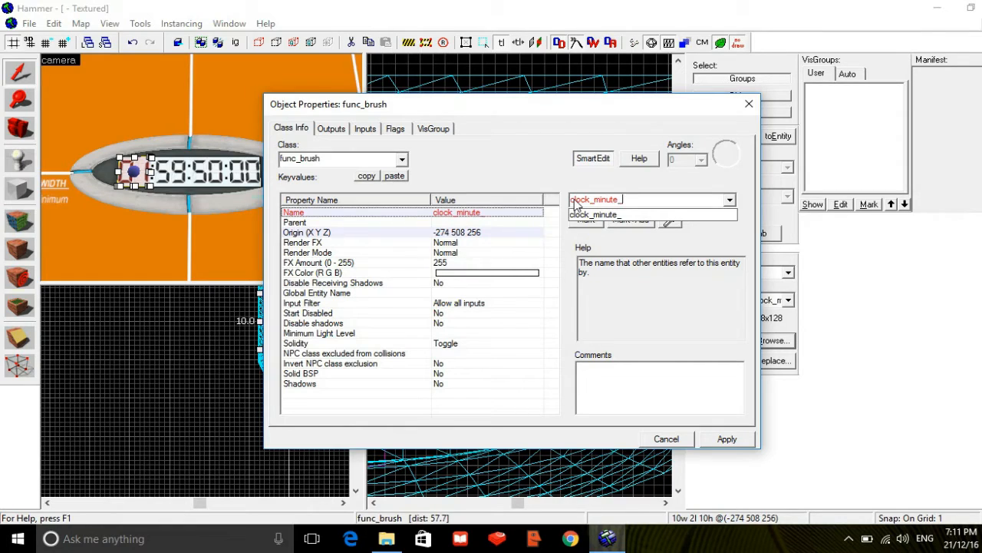
pyautogui.write('brush')
pyautogui.click(708, 444)
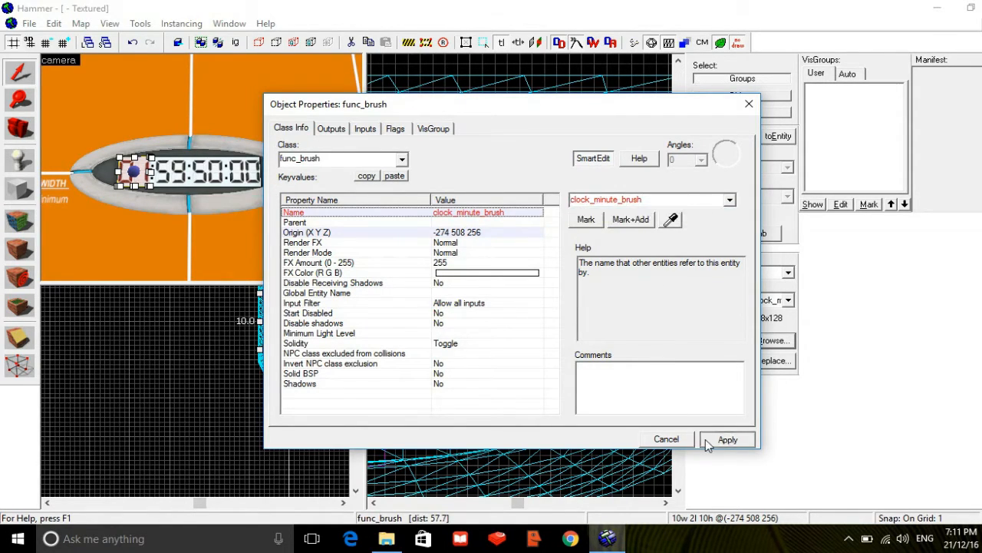
pyautogui.click(709, 442)
# - Name the clock's seconds digit func_brush clock_second_brush
pyautogui.click(184, 178)
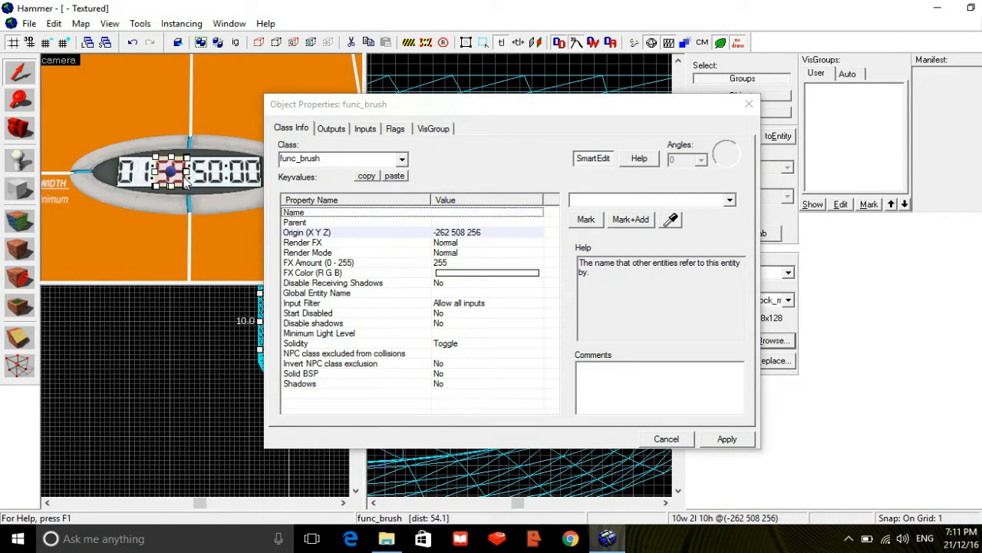
pyautogui.click(572, 203)
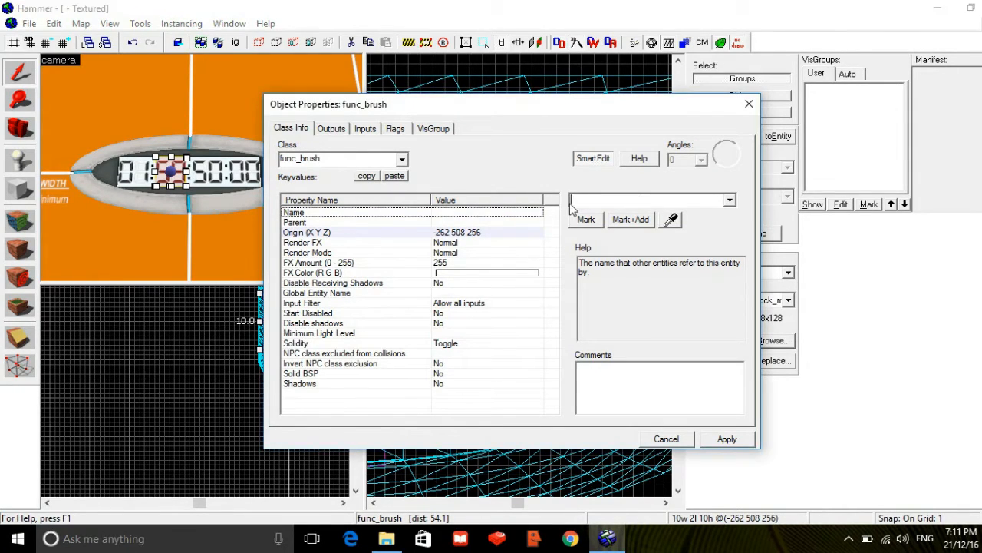
pyautogui.write('c')
pyautogui.press('Down')
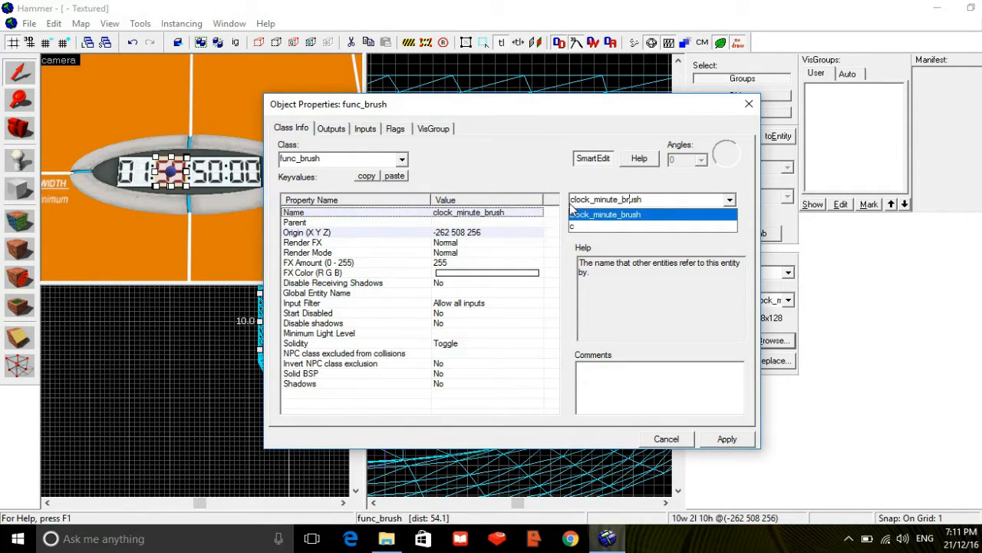
pyautogui.press('BackSpace')
pyautogui.press('BackSpace')
pyautogui.press('BackSpace')
pyautogui.press('BackSpace')
pyautogui.press('BackSpace')
pyautogui.press('BackSpace')
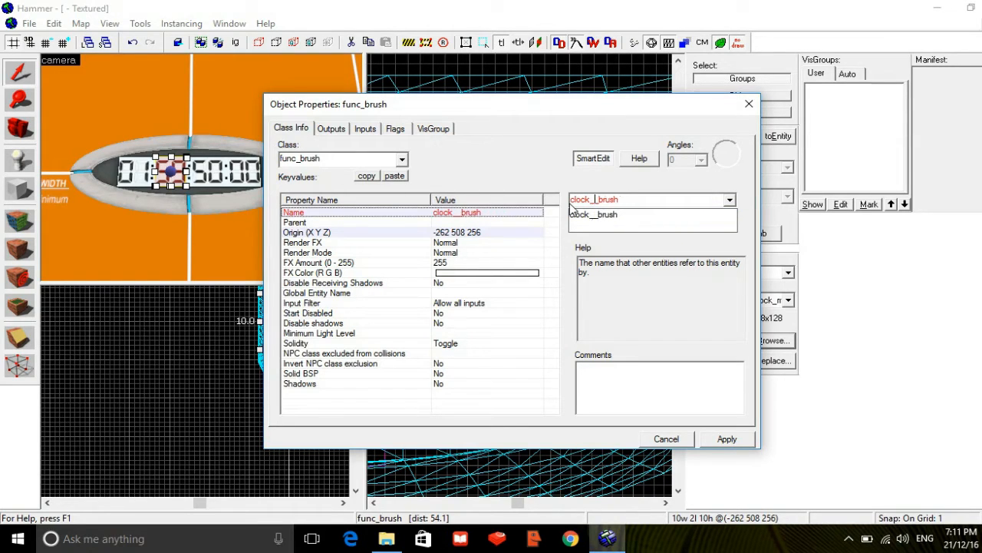
pyautogui.write('second')
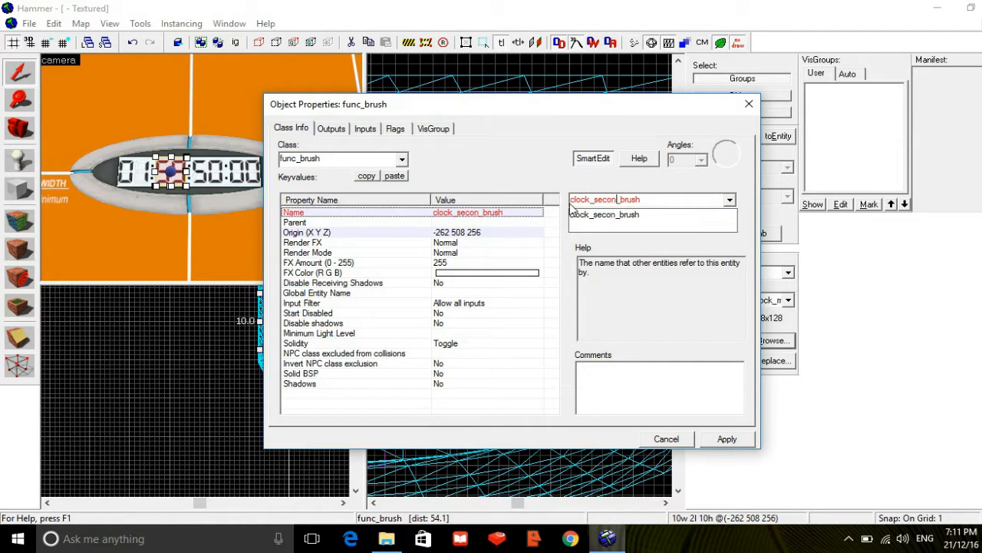
pyautogui.click(708, 441)
pyautogui.click(708, 441)
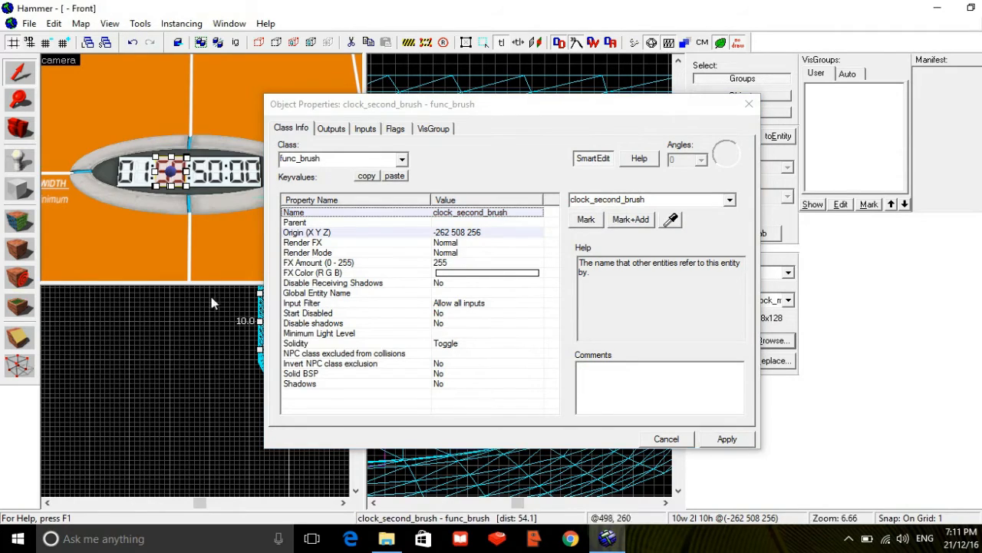
# - Name the clock's centiseconds digit func_brush clock_centisecond_brush
pyautogui.click(209, 175)
pyautogui.click(588, 199)
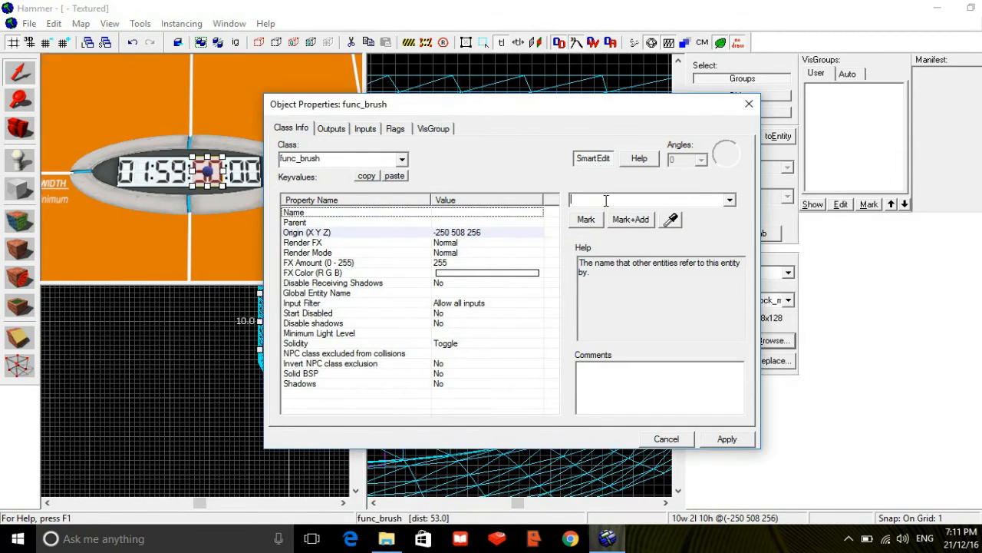
pyautogui.write('c')
pyautogui.press('Down')
pyautogui.press('Down')
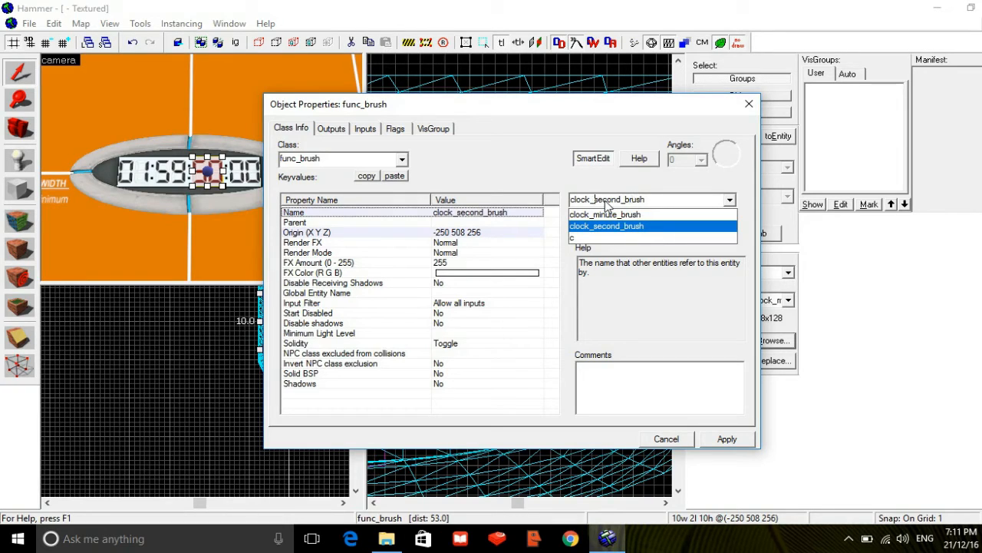
pyautogui.click(605, 201)
pyautogui.write('centi')
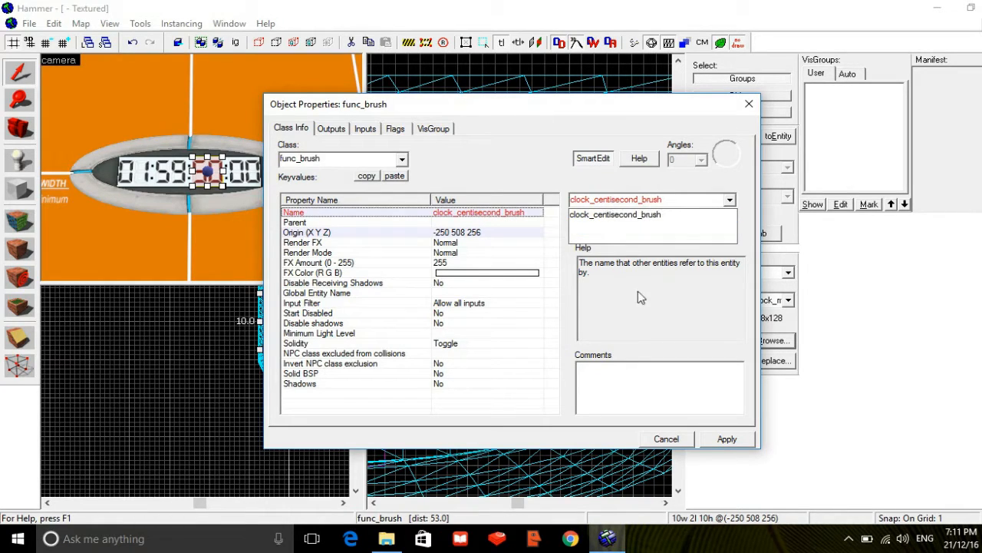
pyautogui.click(726, 438)
pyautogui.click(726, 438)
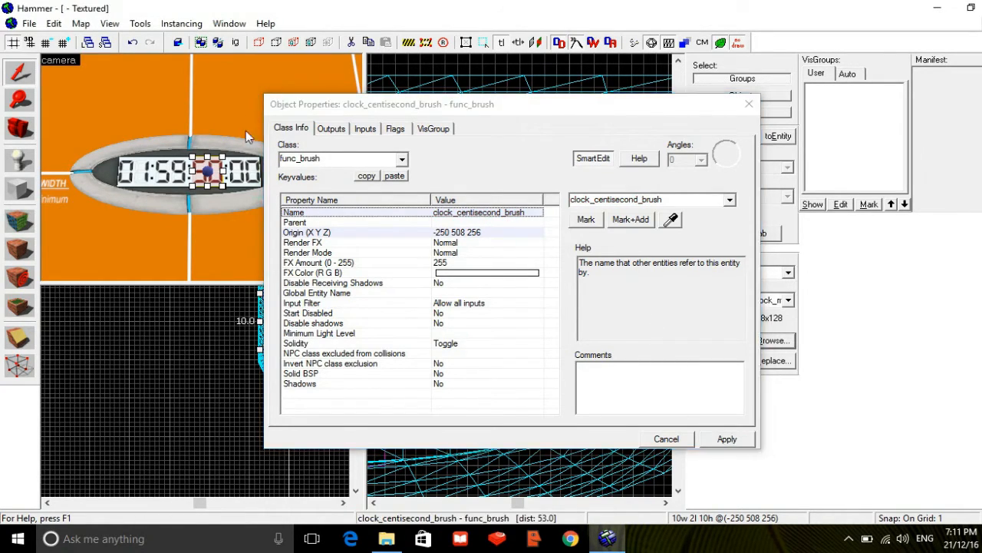
# - Name the clock's milliseconds digit func_brush clock_millisecond_brush, close its properties and clear the selection
pyautogui.click(250, 170)
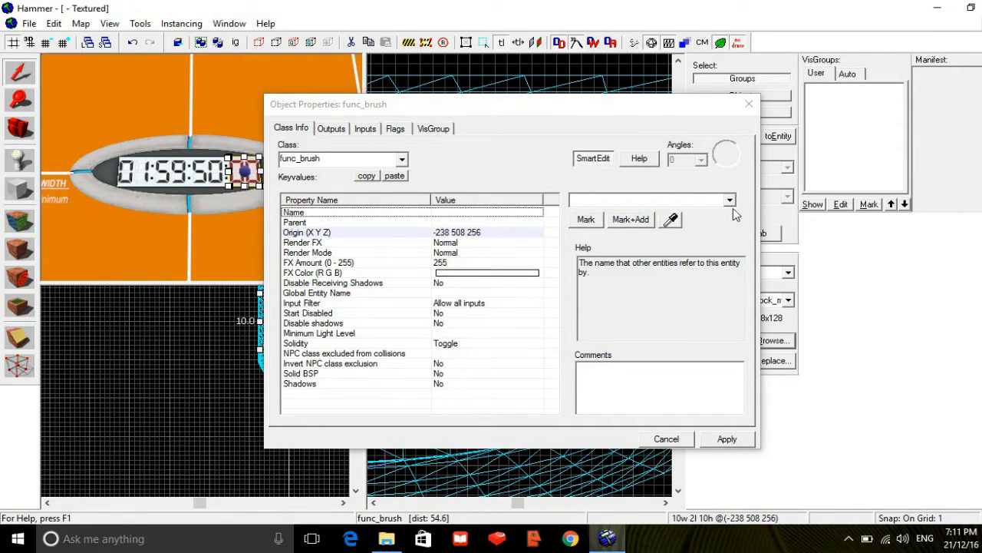
pyautogui.click(700, 203)
pyautogui.write('c')
pyautogui.press('Down')
pyautogui.press('Down')
pyautogui.press('Down')
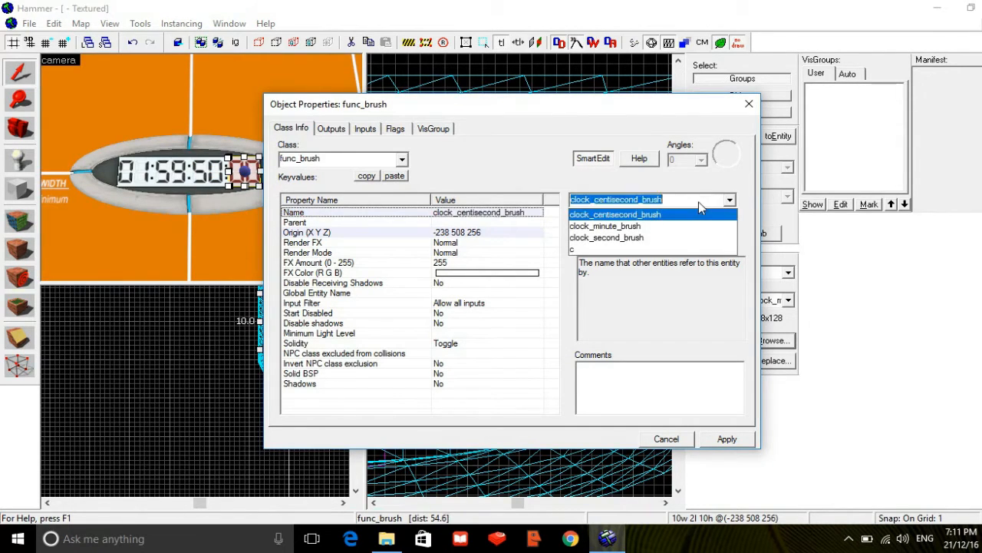
pyautogui.press('Left')
pyautogui.press('Left')
pyautogui.press('Left')
pyautogui.press('Left')
pyautogui.press('Left')
pyautogui.press('Left')
pyautogui.press('Left')
pyautogui.press('Left')
pyautogui.press('Left')
pyautogui.press('Left')
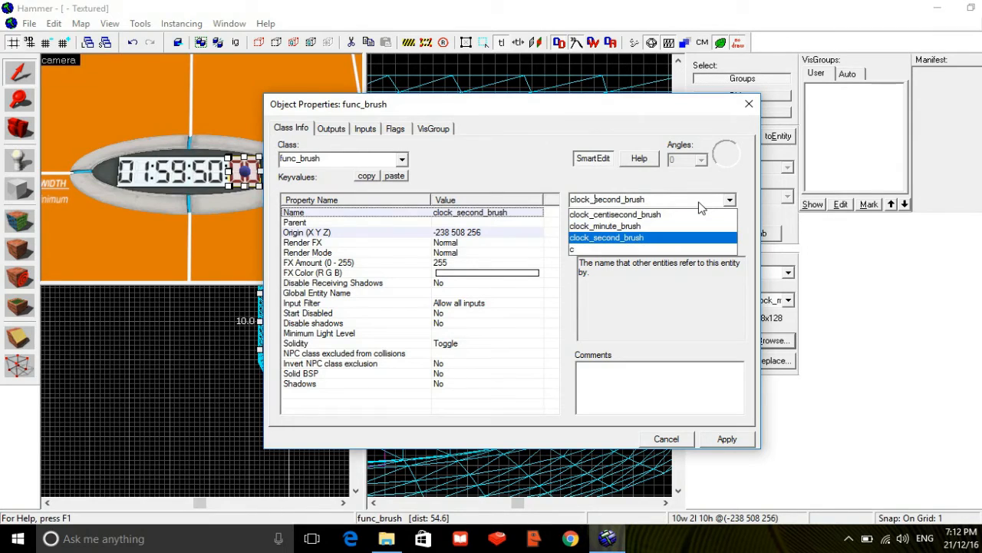
pyautogui.write('milli')
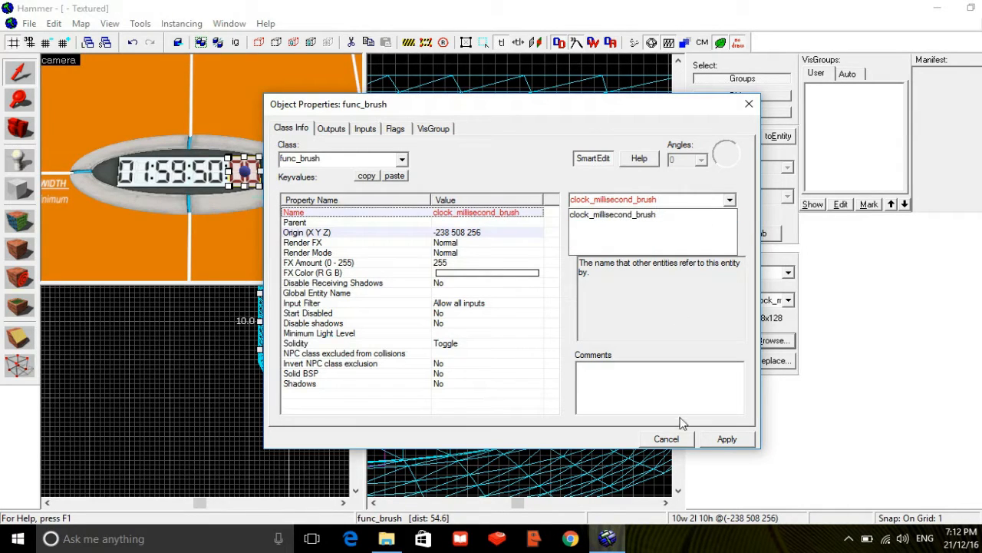
pyautogui.click(703, 438)
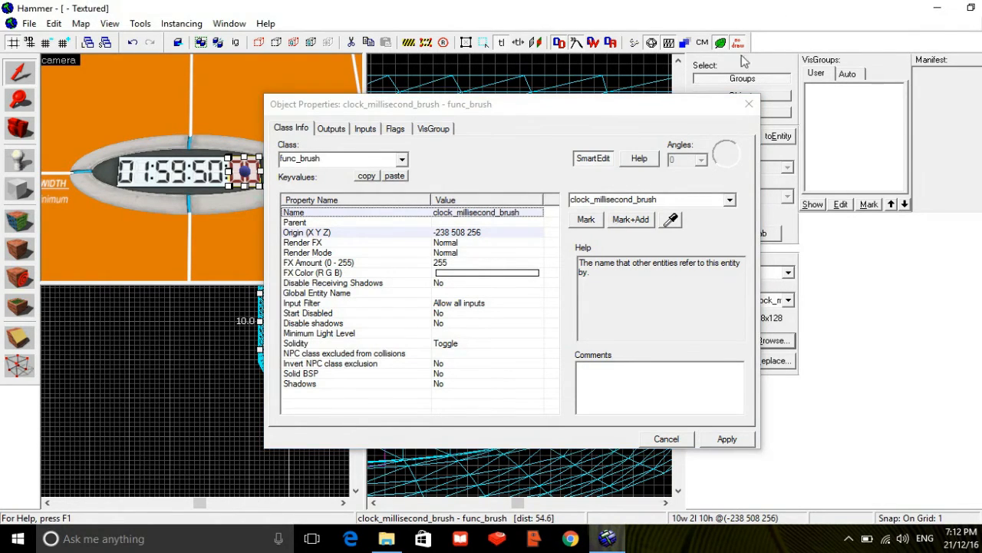
pyautogui.click(749, 103)
pyautogui.press('Escape')
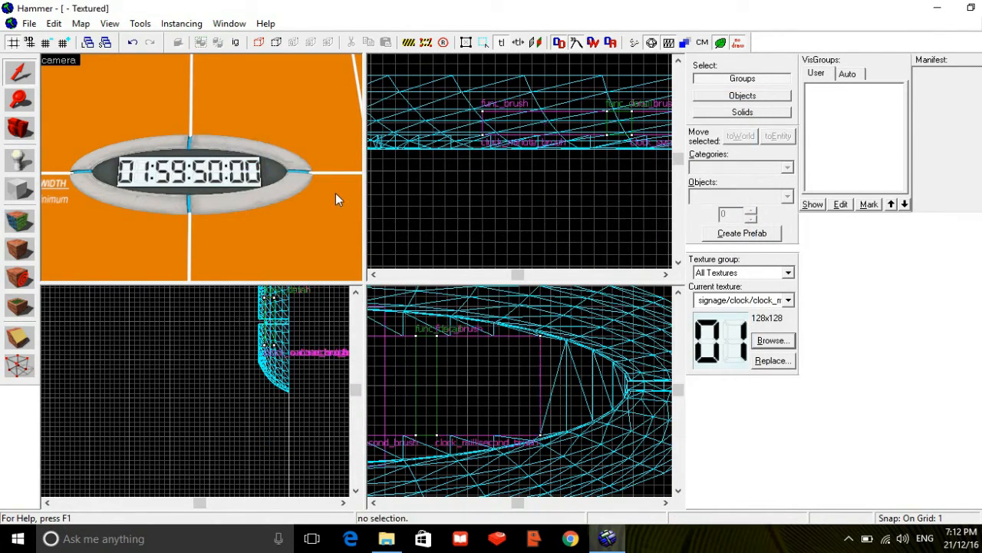
# - Place two env_texturetoggle entities side by side on the wall above the clock
pyautogui.scroll(-6, 336, 194)
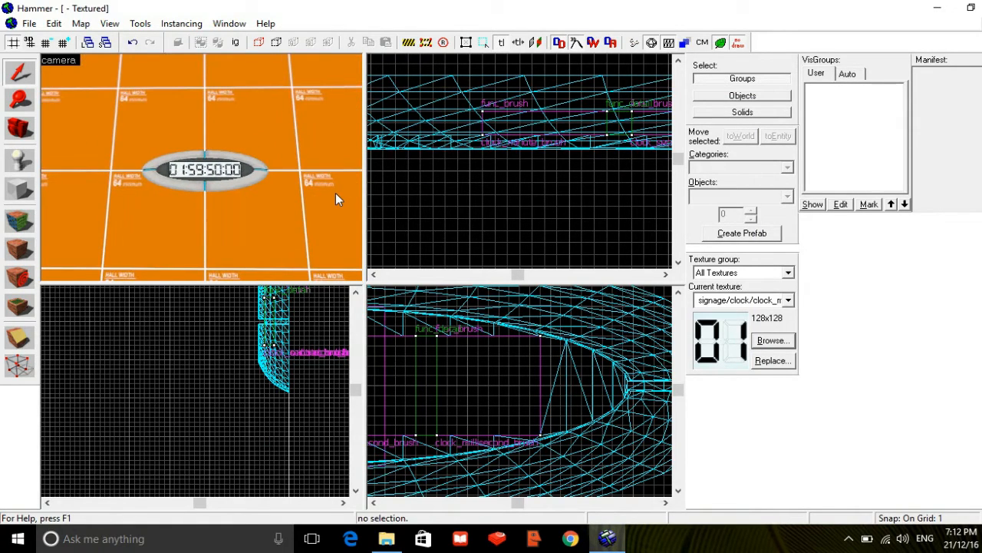
pyautogui.click(19, 160)
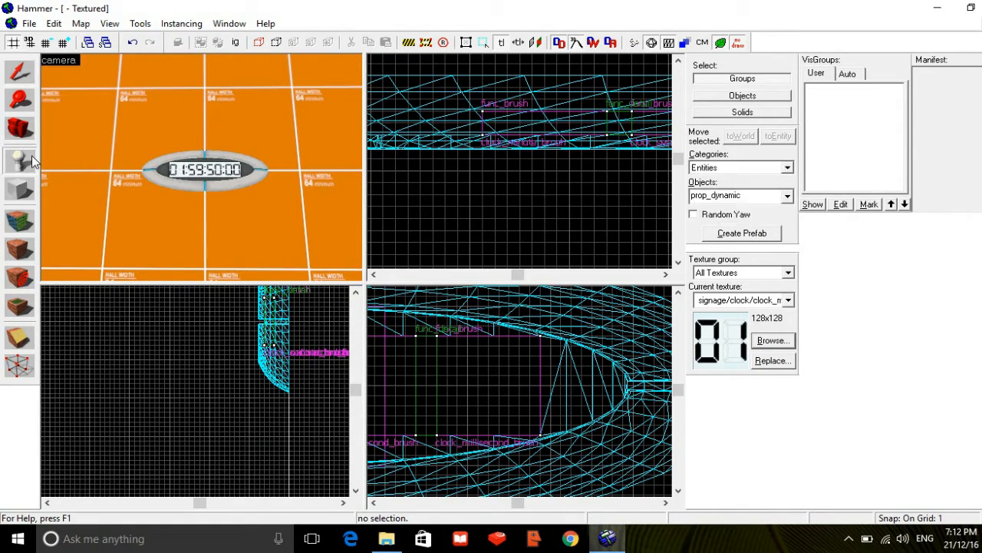
pyautogui.doubleClick(719, 197)
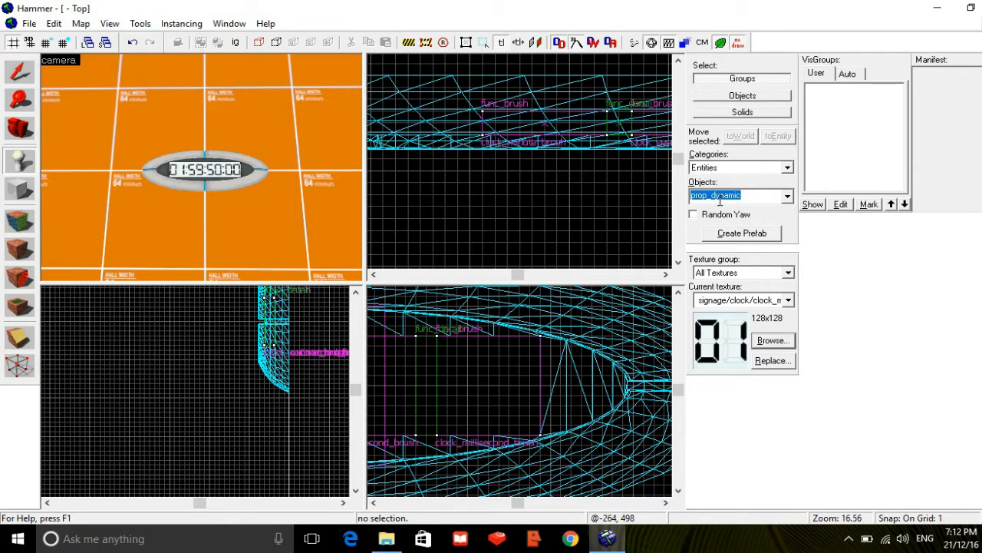
pyautogui.write('e')
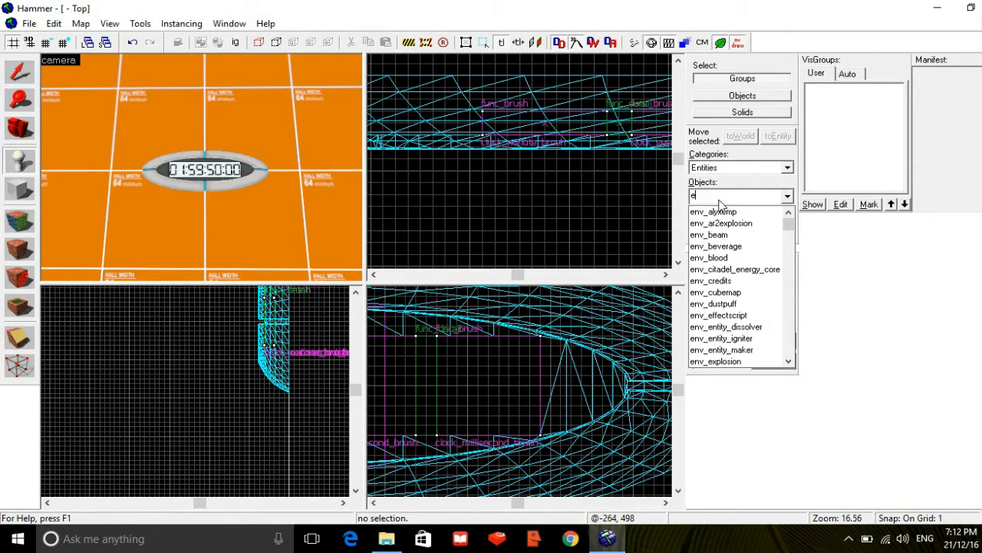
pyautogui.press('BackSpace')
pyautogui.write('tex')
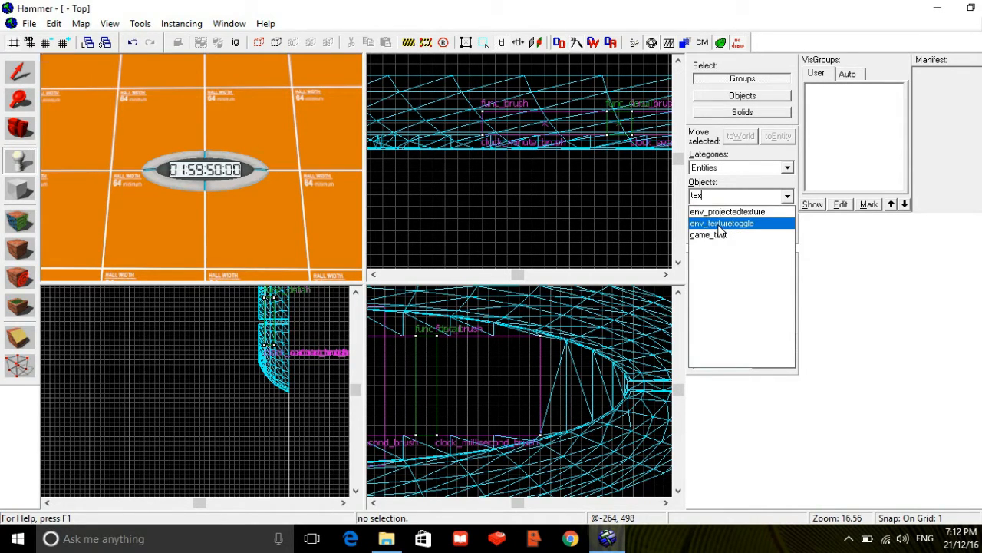
pyautogui.click(719, 223)
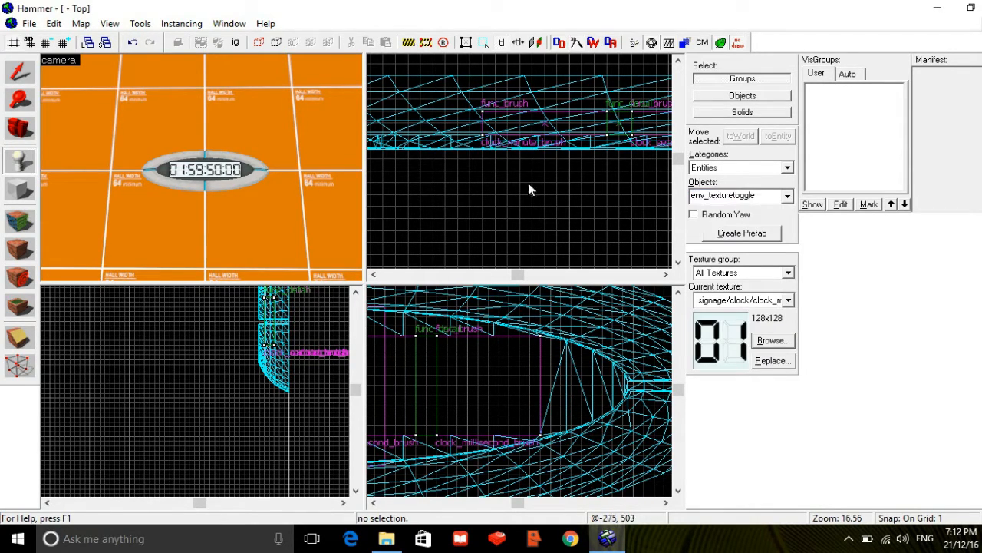
pyautogui.click(175, 95)
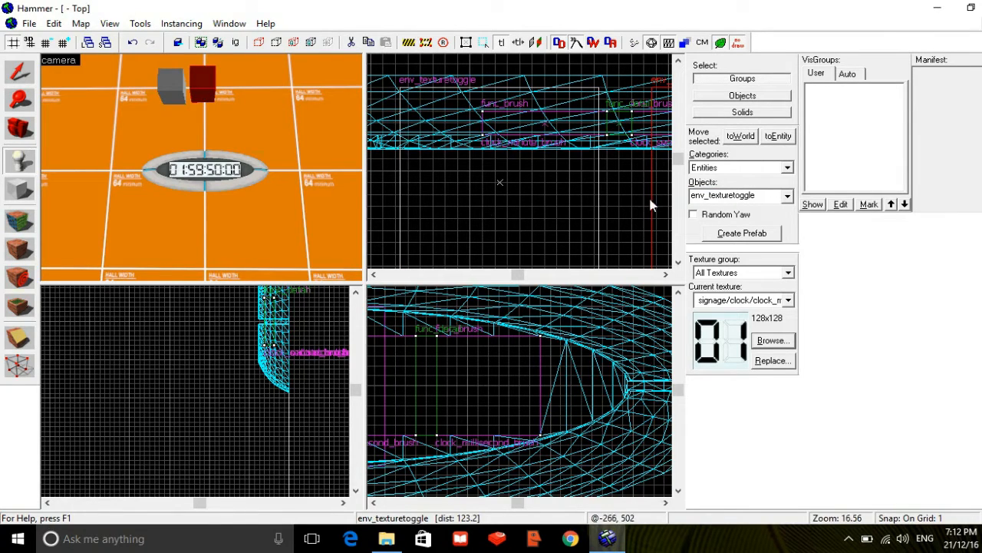
# - Place two material_modify_control entities on the wall beside the env_texturetoggle entities
pyautogui.click(701, 200)
pyautogui.write('mater')
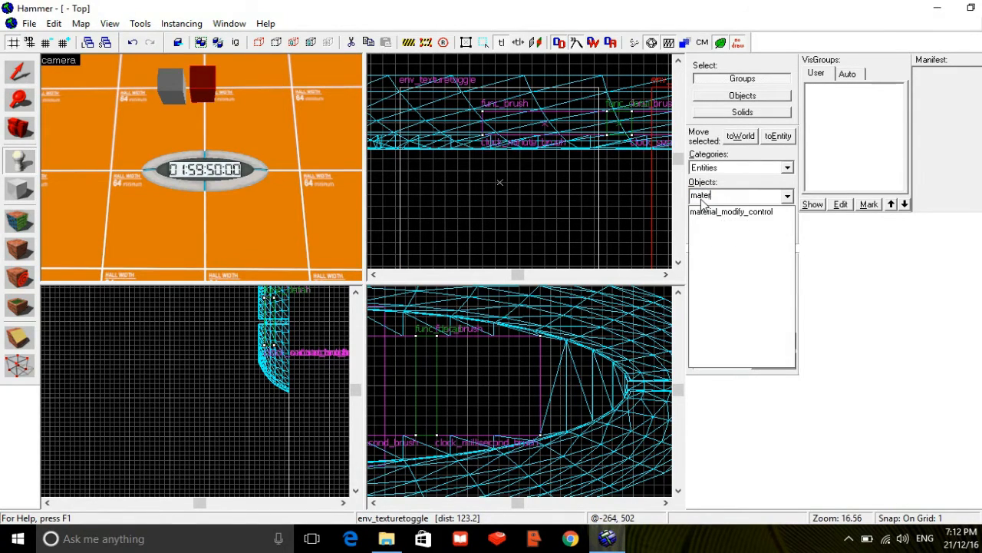
pyautogui.click(706, 213)
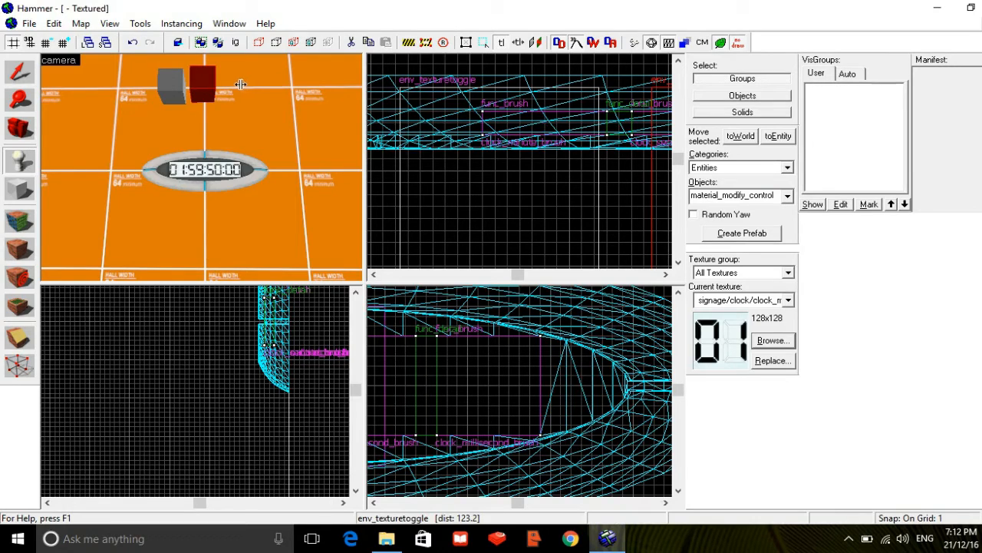
pyautogui.click(234, 81)
pyautogui.click(255, 87)
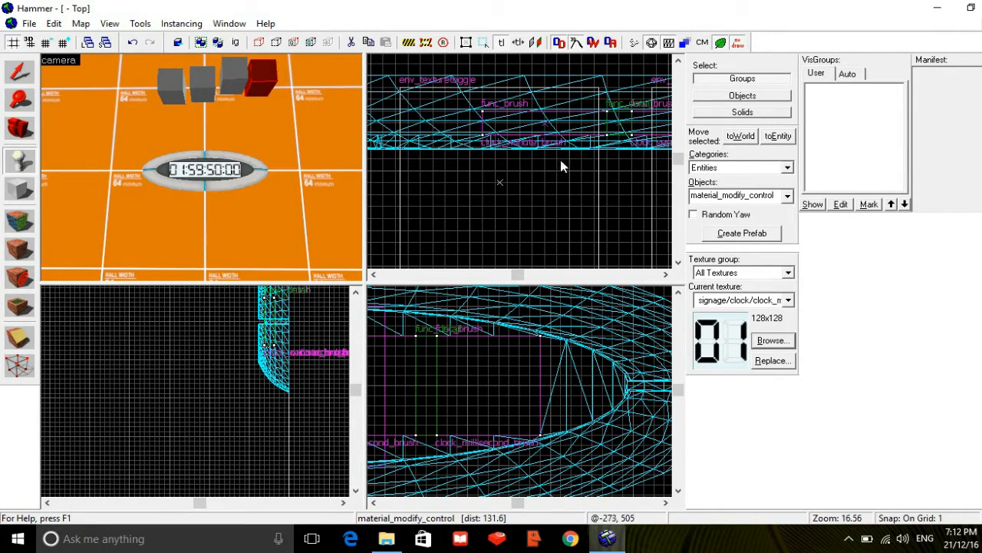
# - Place four logic_timer entities in a row on the wall beneath the texture toggle and material control boxes
pyautogui.click(692, 196)
pyautogui.write('tim')
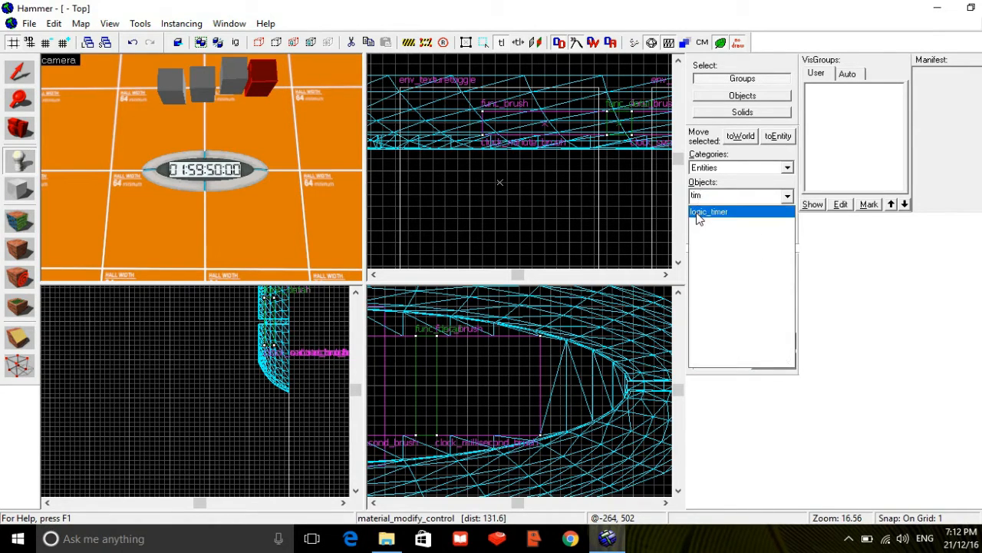
pyautogui.click(706, 212)
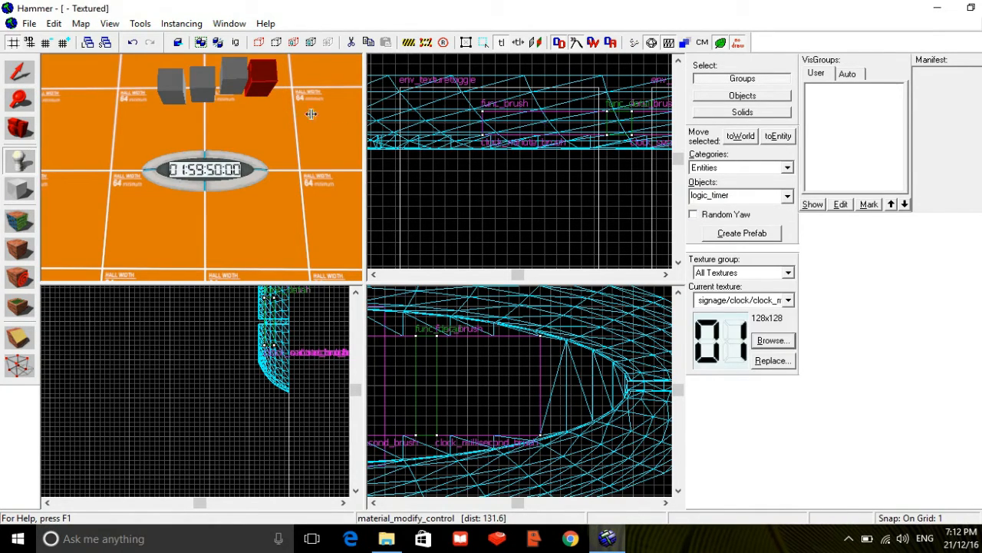
pyautogui.click(167, 112)
pyautogui.click(222, 116)
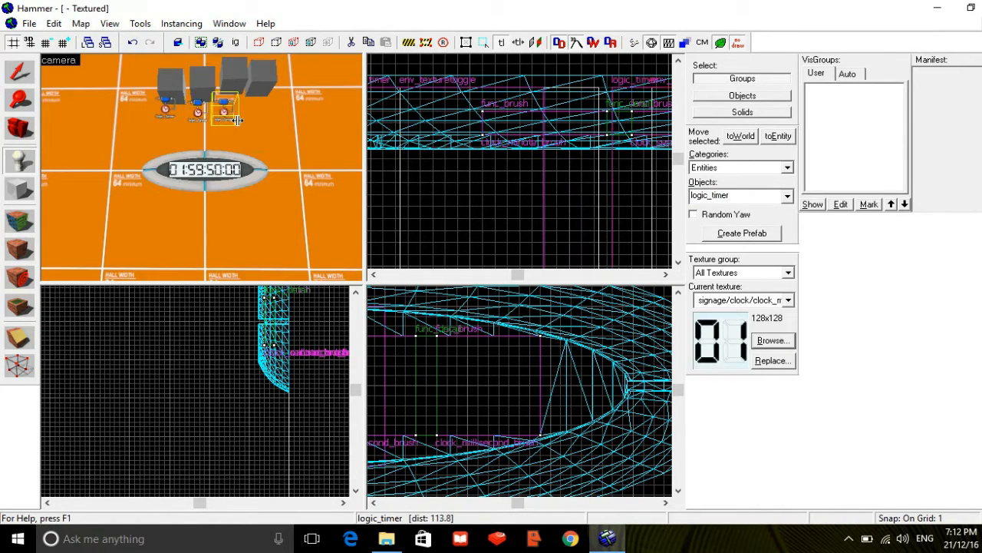
pyautogui.click(259, 118)
# - Place two math_counter entities on the wall between the logic_timer row and the clock, one at each end
pyautogui.click(758, 196)
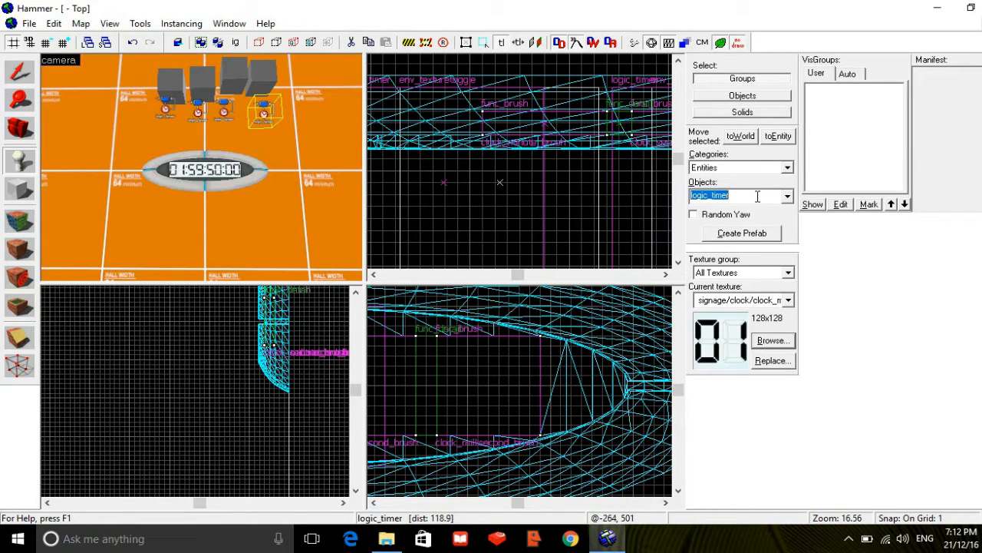
pyautogui.write('math')
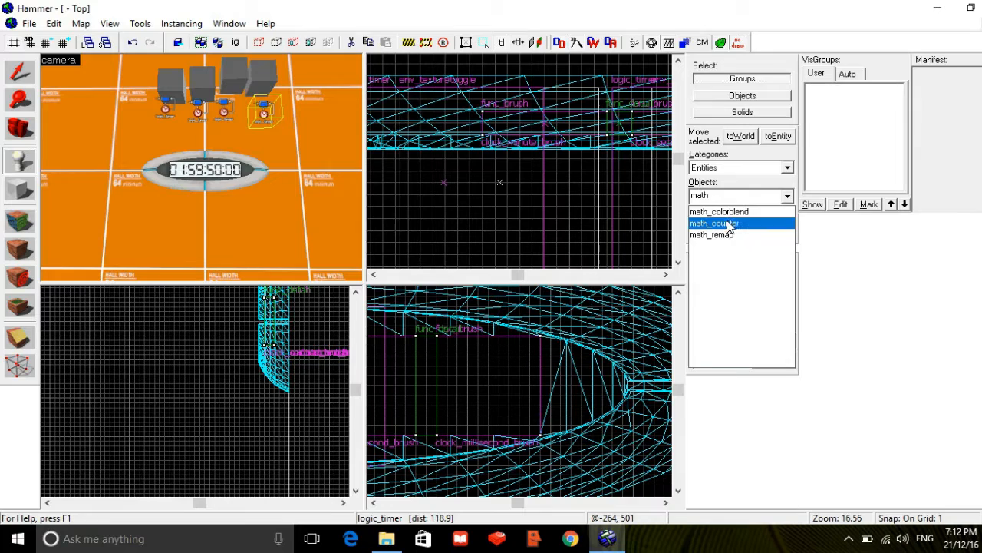
pyautogui.click(729, 224)
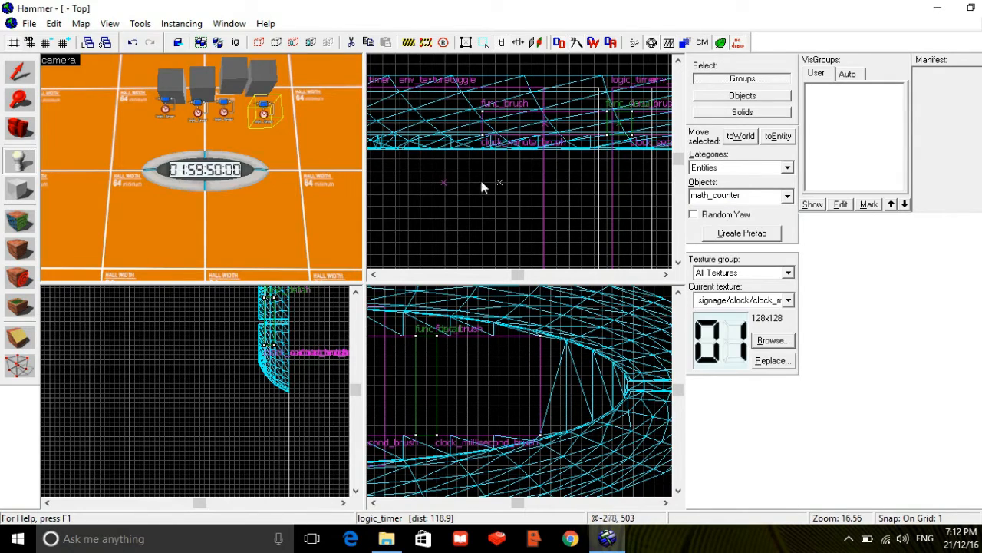
pyautogui.click(164, 140)
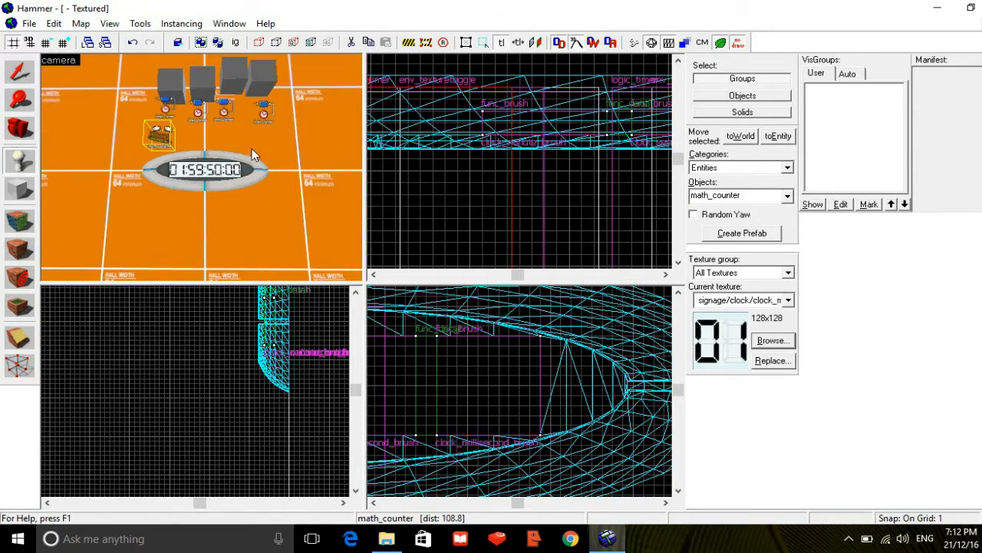
pyautogui.click(258, 142)
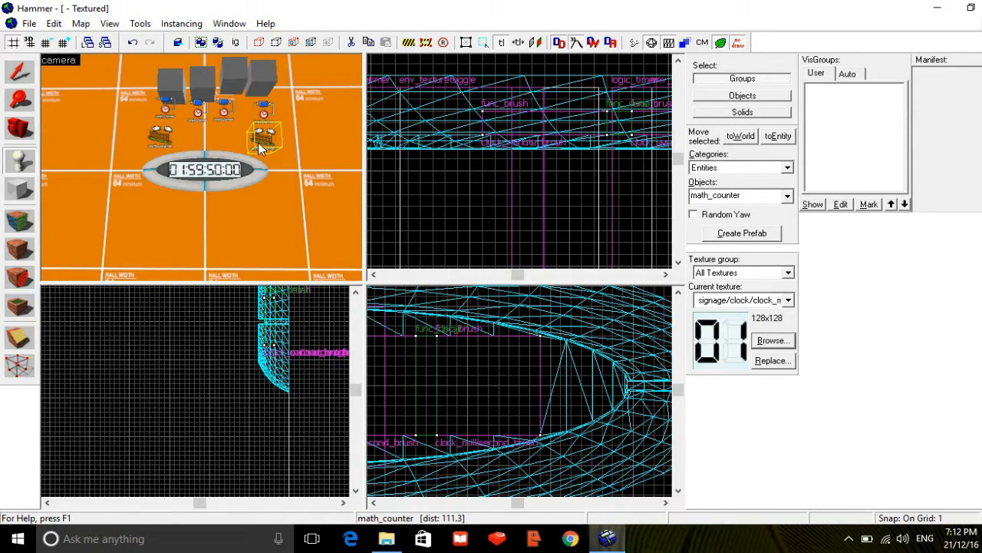
# - Place a logic_relay entity just beside the first math_counter, in the gap between the two counters
pyautogui.click(752, 192)
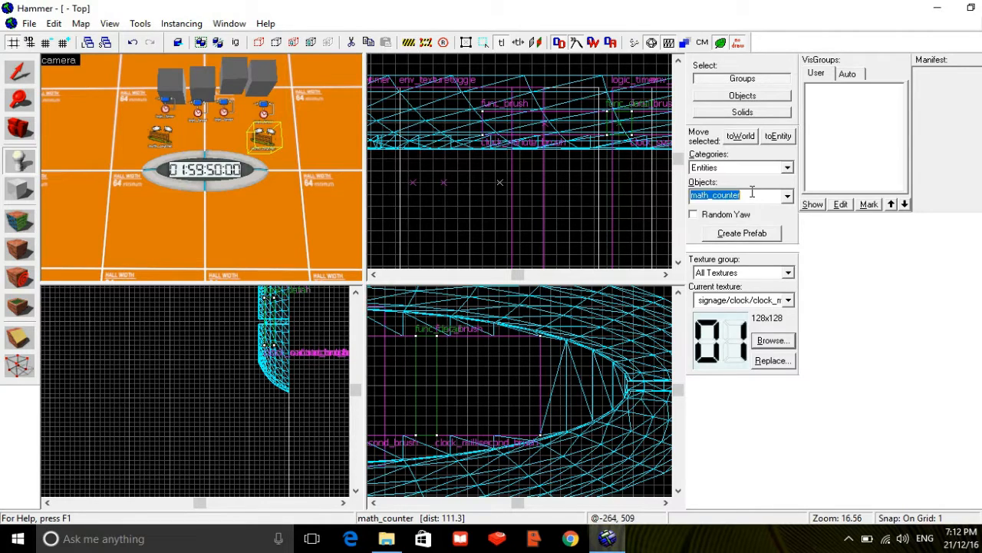
pyautogui.write('rel')
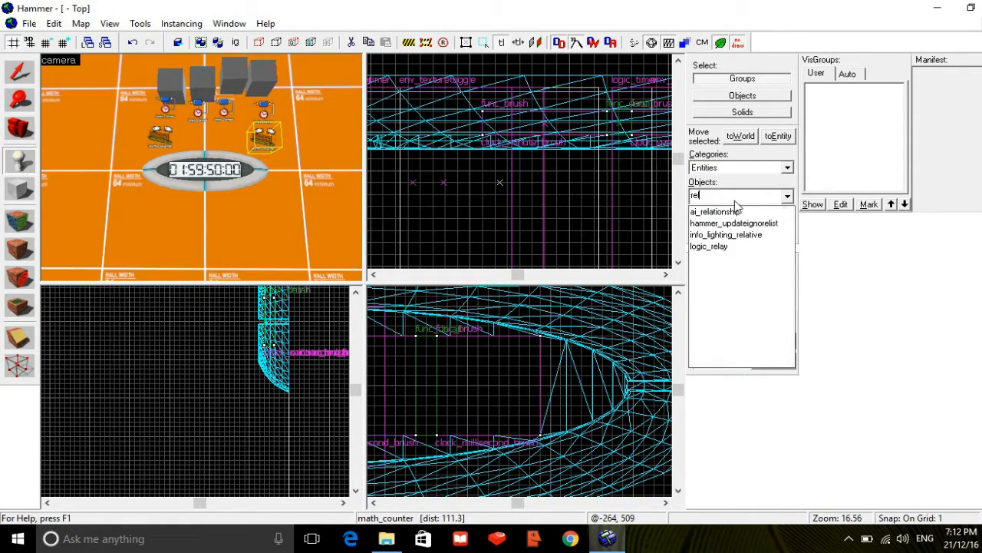
pyautogui.click(710, 246)
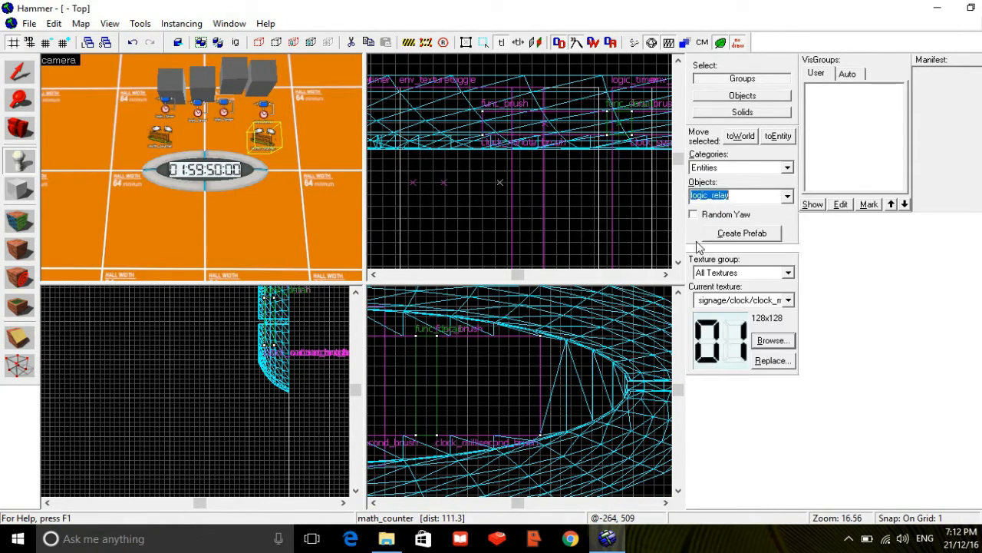
pyautogui.click(196, 141)
# - Place a logic_auto entity between the logic_relay and the second math_counter
pyautogui.click(720, 197)
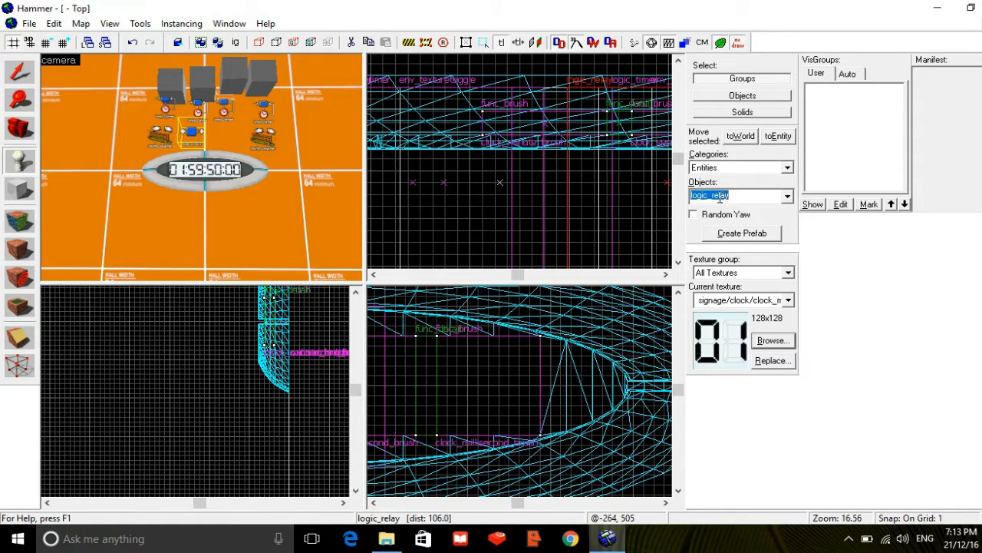
pyautogui.write('aut')
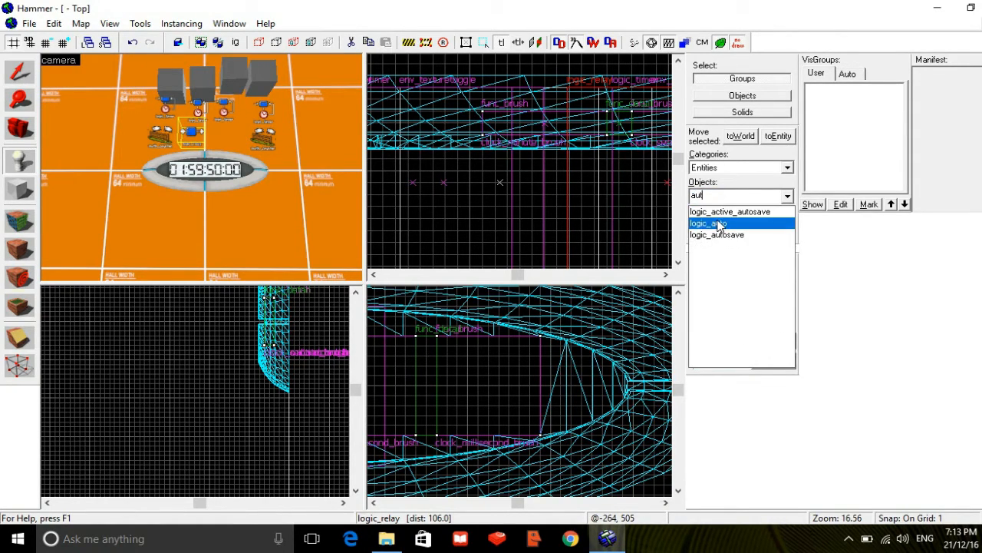
pyautogui.click(716, 222)
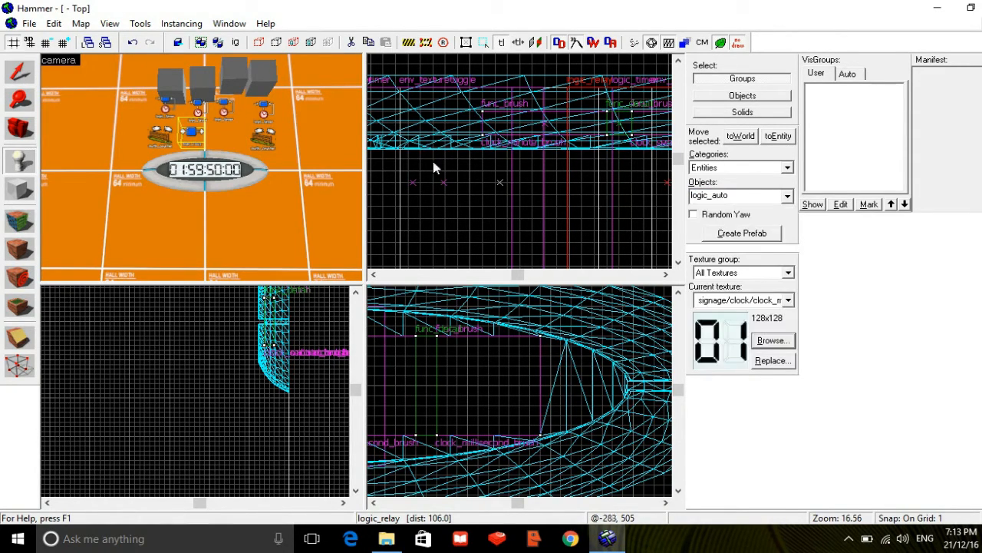
pyautogui.click(225, 131)
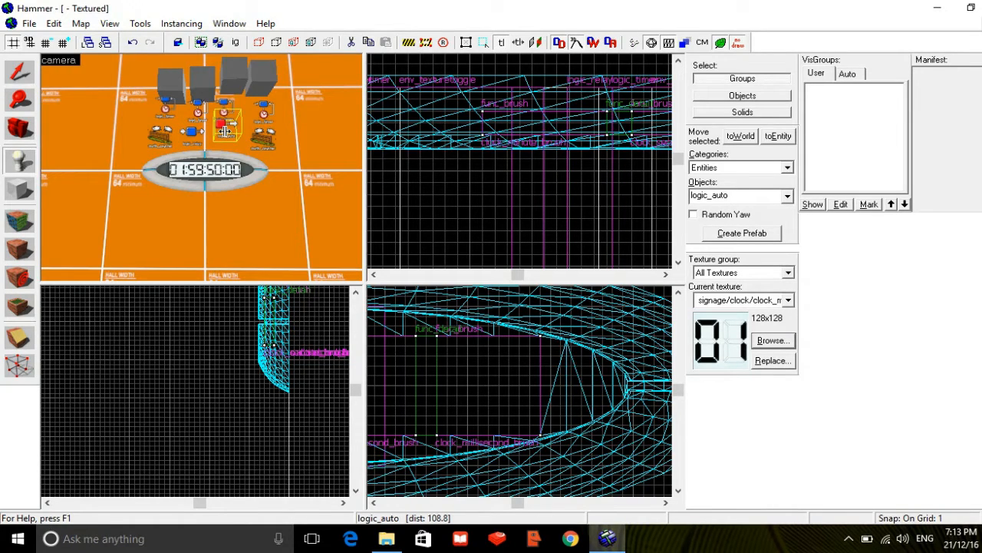
# - Switch to the Selection tool and increase the grid snap size to 16 units
pyautogui.click(12, 83)
pyautogui.press(']')
pyautogui.press(']')
pyautogui.press(']')
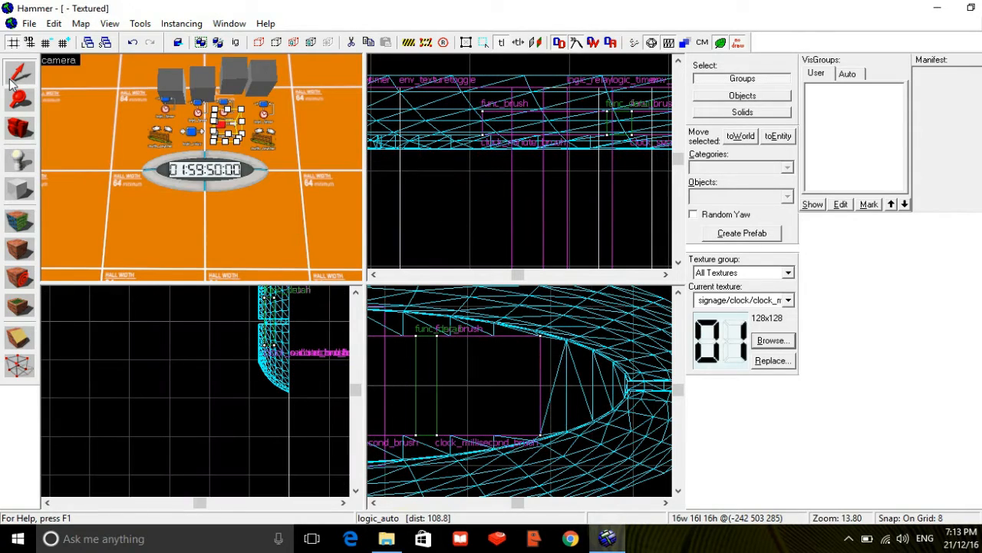
pyautogui.press(']')
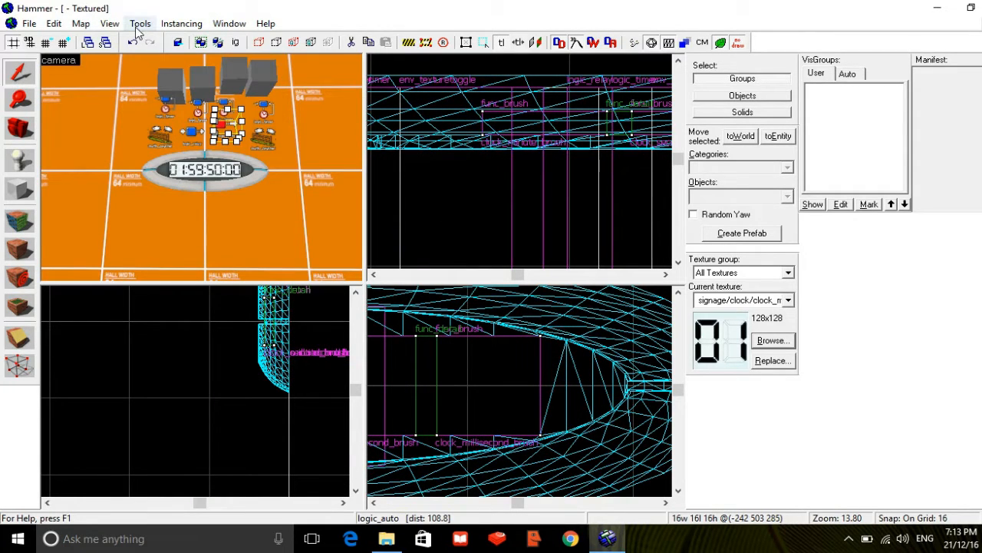
# - Snap all twelve entities above the clock to the grid individually and clear the selection
pyautogui.click(170, 140)
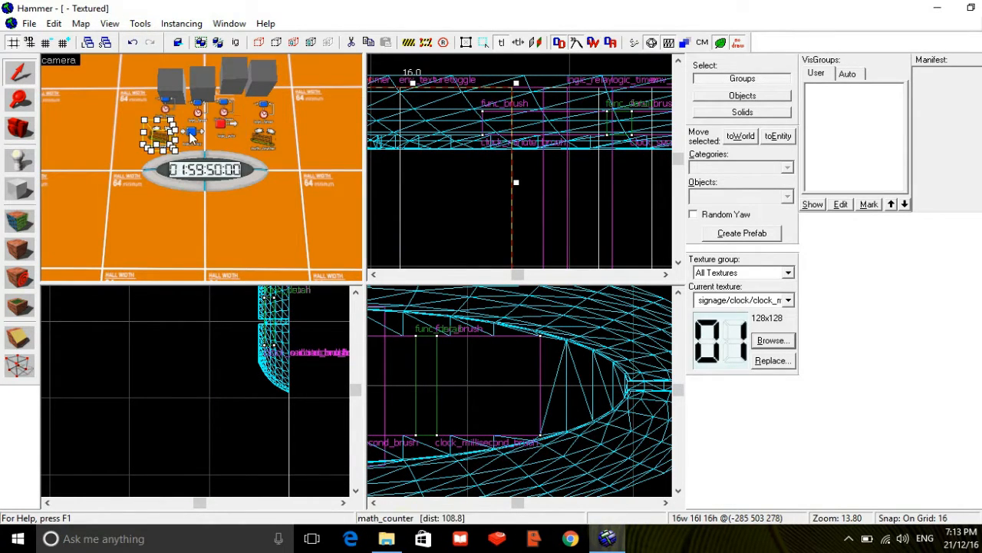
pyautogui.keyDown('ctrl'); pyautogui.click(192, 134); pyautogui.keyUp('ctrl')
pyautogui.keyDown('ctrl'); pyautogui.click(222, 123); pyautogui.keyUp('ctrl')
pyautogui.keyDown('ctrl'); pyautogui.click(263, 132); pyautogui.keyUp('ctrl')
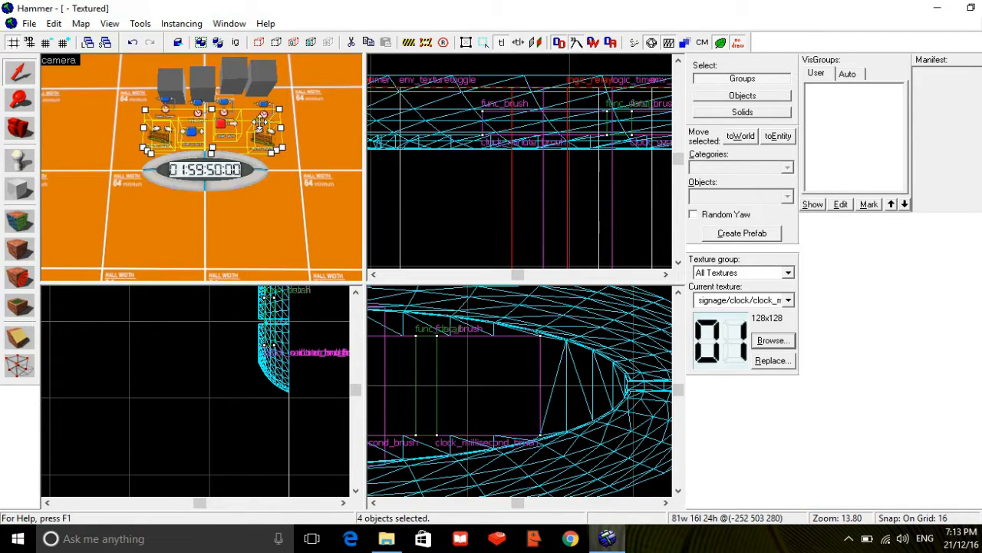
pyautogui.keyDown('ctrl'); pyautogui.click(264, 112); pyautogui.keyUp('ctrl')
pyautogui.keyDown('ctrl'); pyautogui.click(222, 108); pyautogui.keyUp('ctrl')
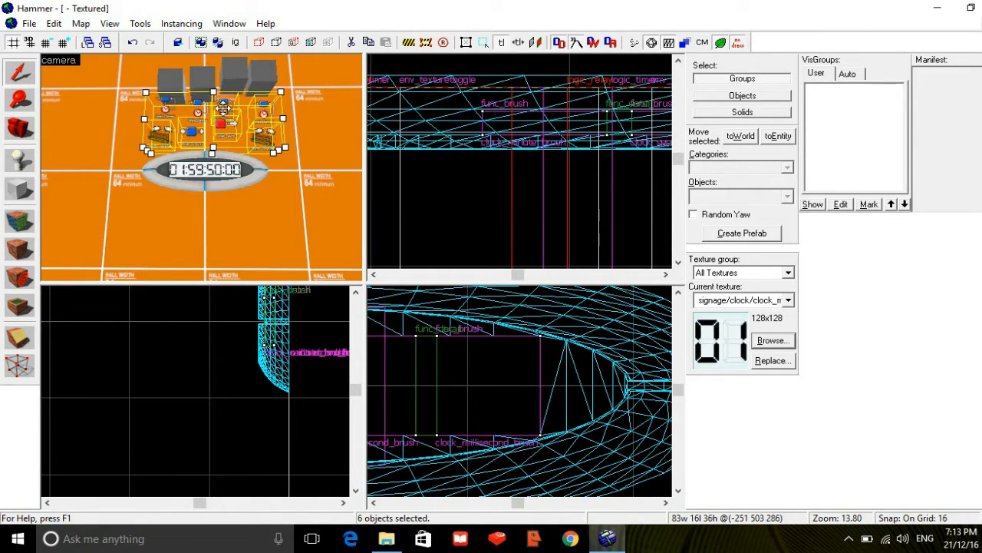
pyautogui.keyDown('ctrl'); pyautogui.click(198, 108); pyautogui.keyUp('ctrl')
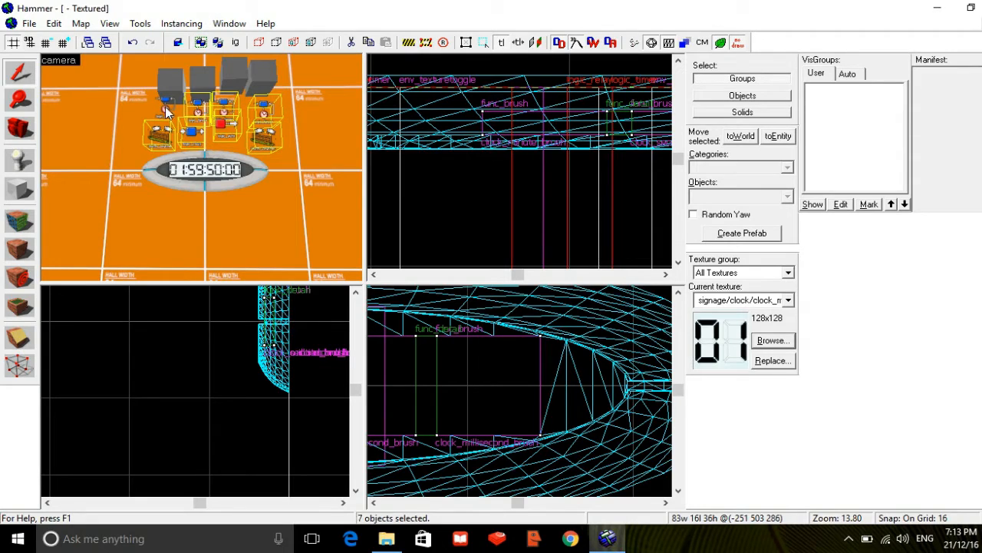
pyautogui.keyDown('ctrl'); pyautogui.click(165, 109); pyautogui.keyUp('ctrl')
pyautogui.keyDown('ctrl'); pyautogui.click(170, 84); pyautogui.keyUp('ctrl')
pyautogui.keyDown('ctrl'); pyautogui.click(195, 83); pyautogui.keyUp('ctrl')
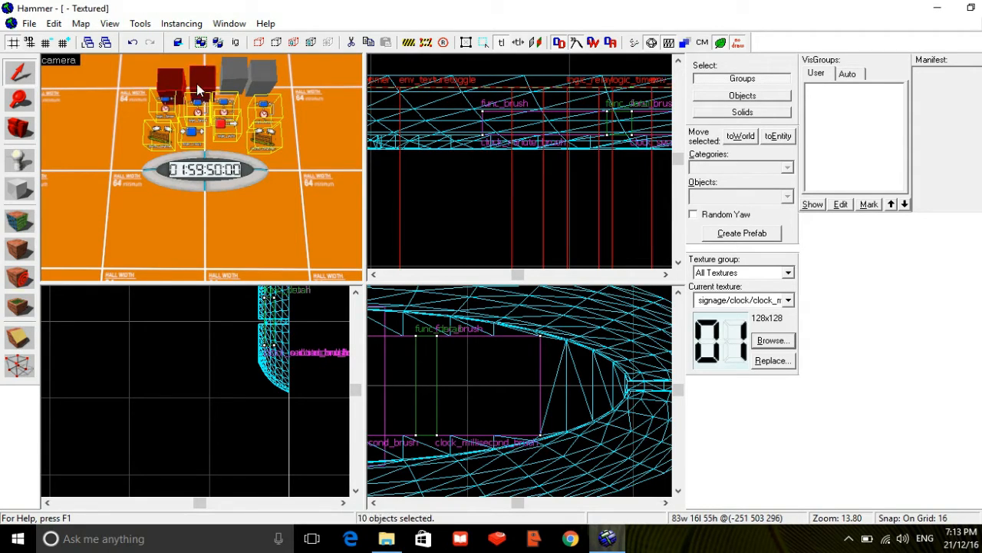
pyautogui.keyDown('ctrl'); pyautogui.click(233, 79); pyautogui.keyUp('ctrl')
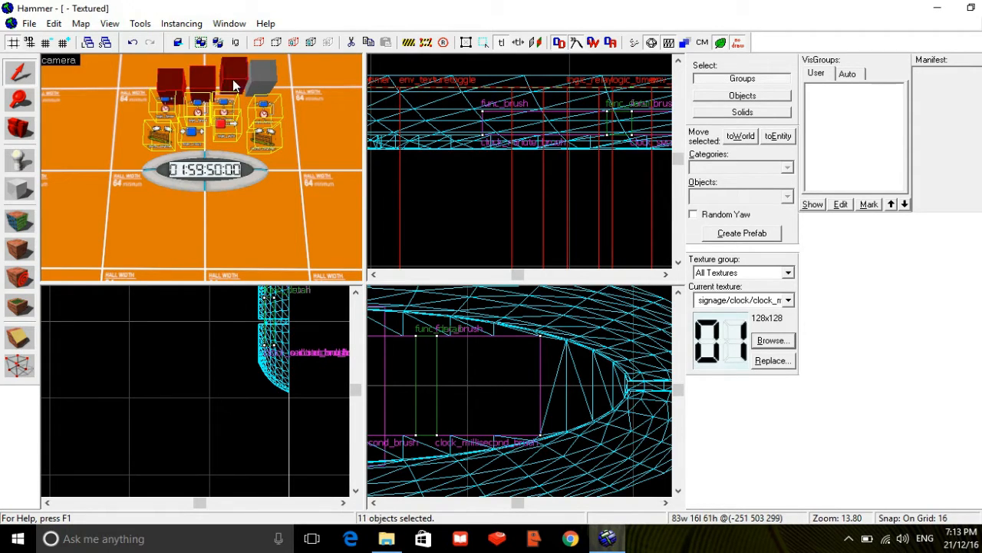
pyautogui.click(140, 24)
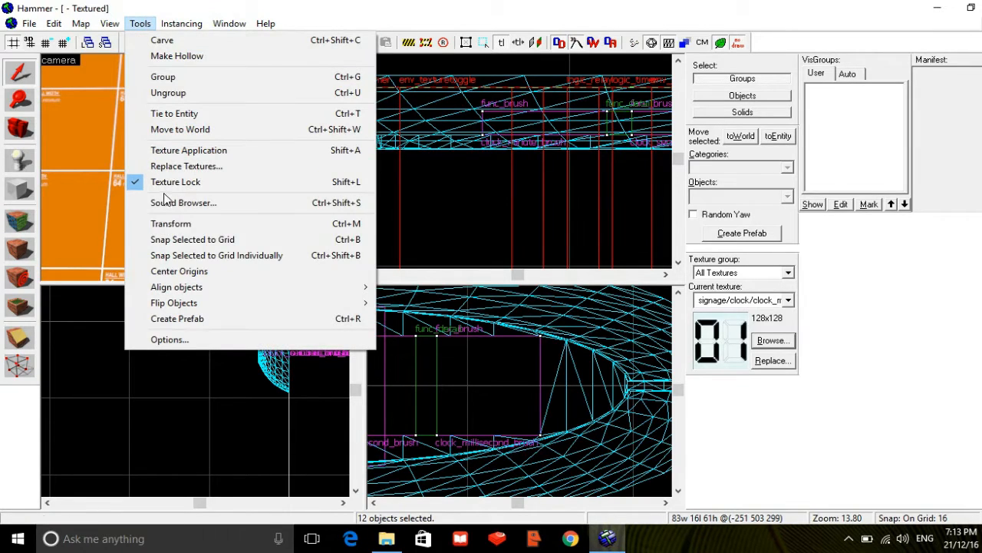
pyautogui.click(184, 255)
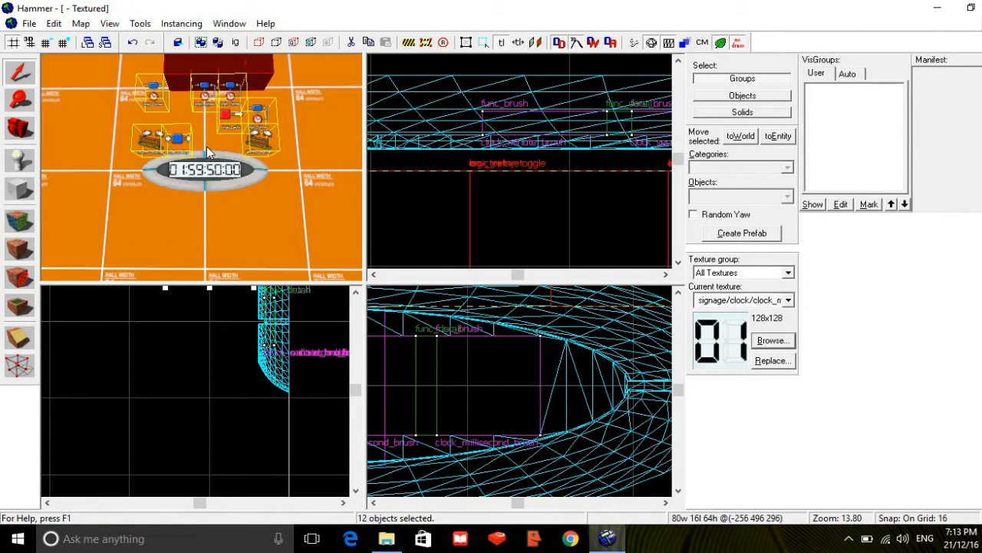
pyautogui.press('Escape')
# - Move the outermost env_texturetoggle one 16-unit grid cell outward, away from the other boxes in its row
pyautogui.press('z')
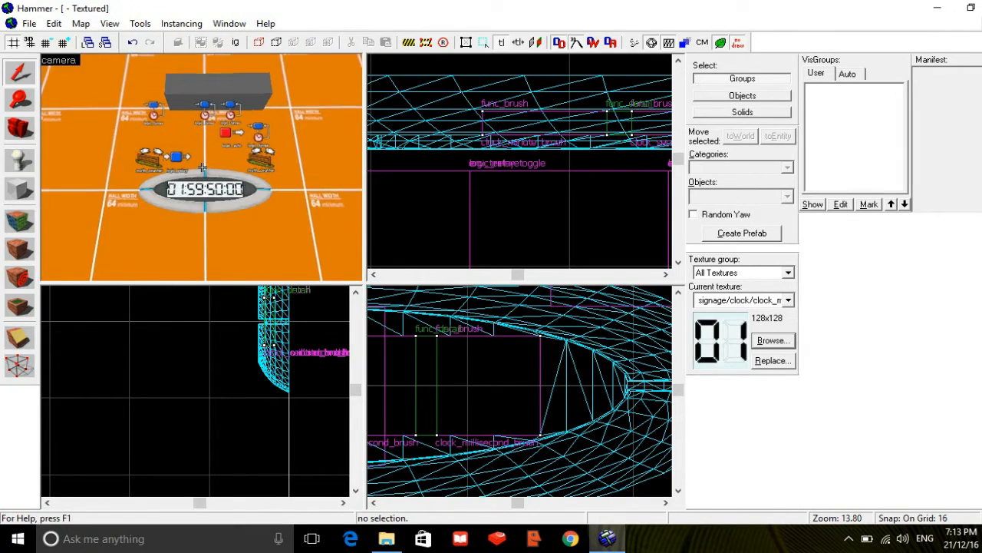
pyautogui.press('s')
pyautogui.press('w')
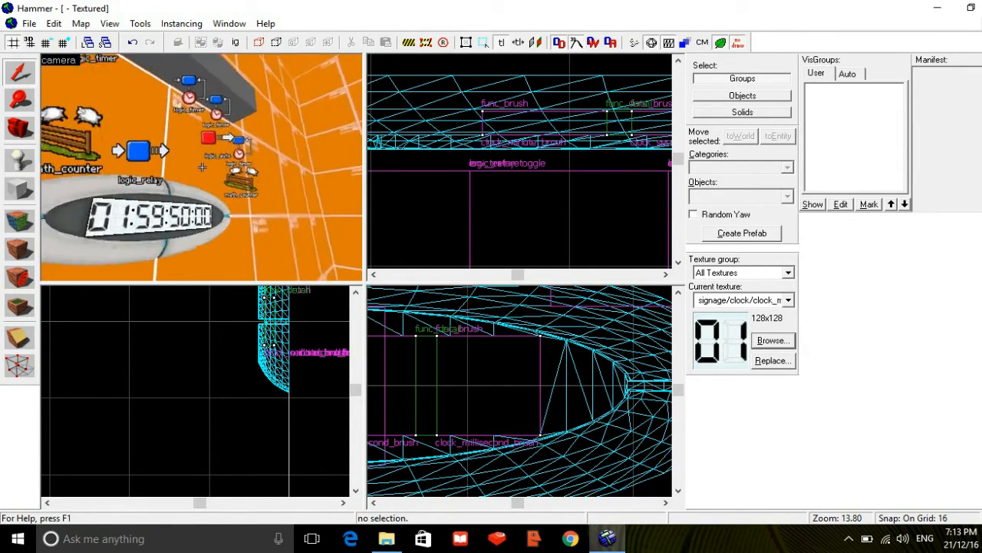
pyautogui.press('w')
pyautogui.press('s')
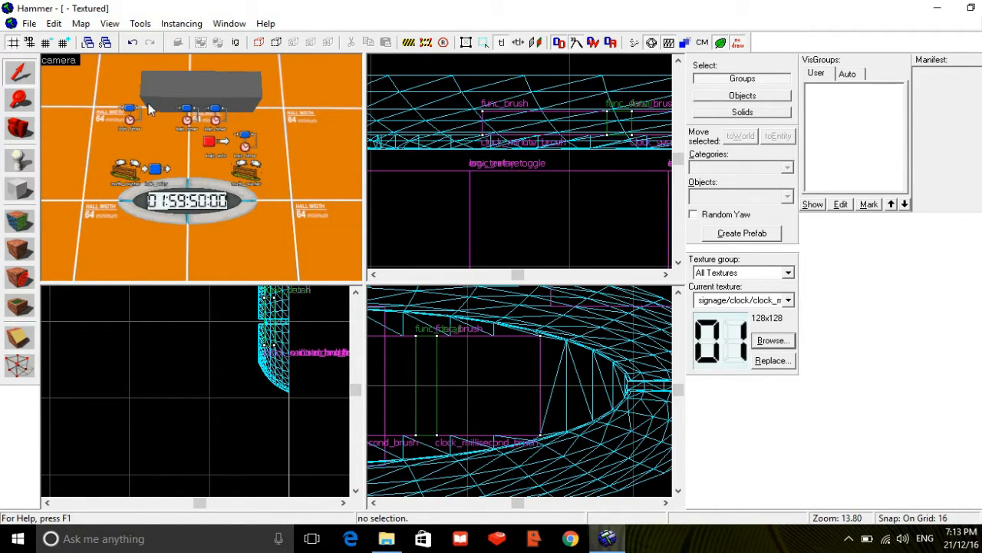
pyautogui.click(148, 102)
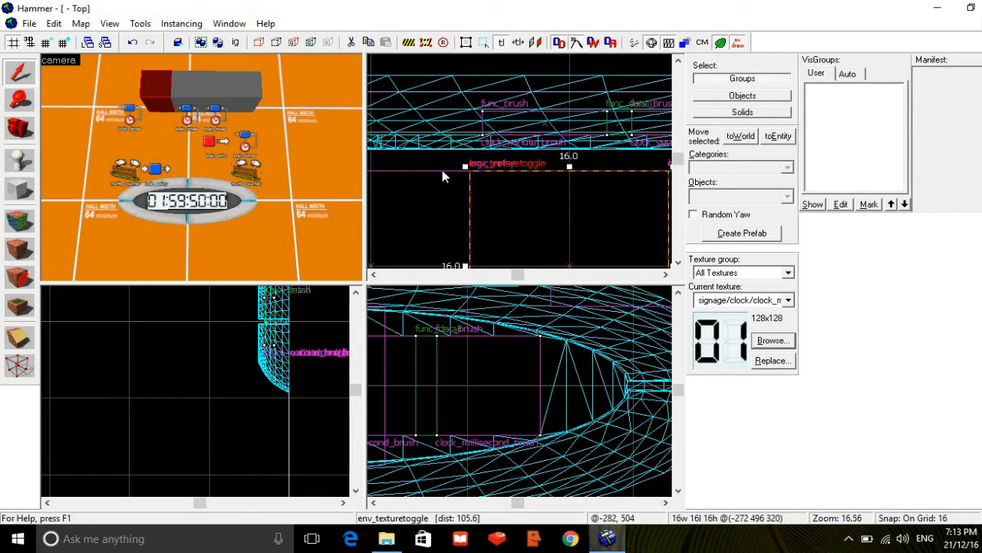
pyautogui.scroll(10, 442, 176)
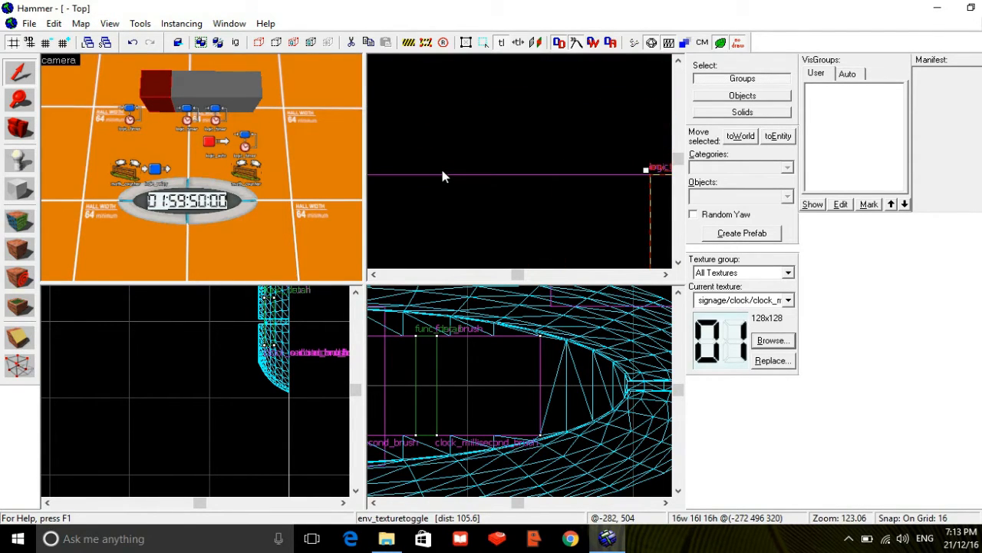
pyautogui.scroll(-14, 442, 177)
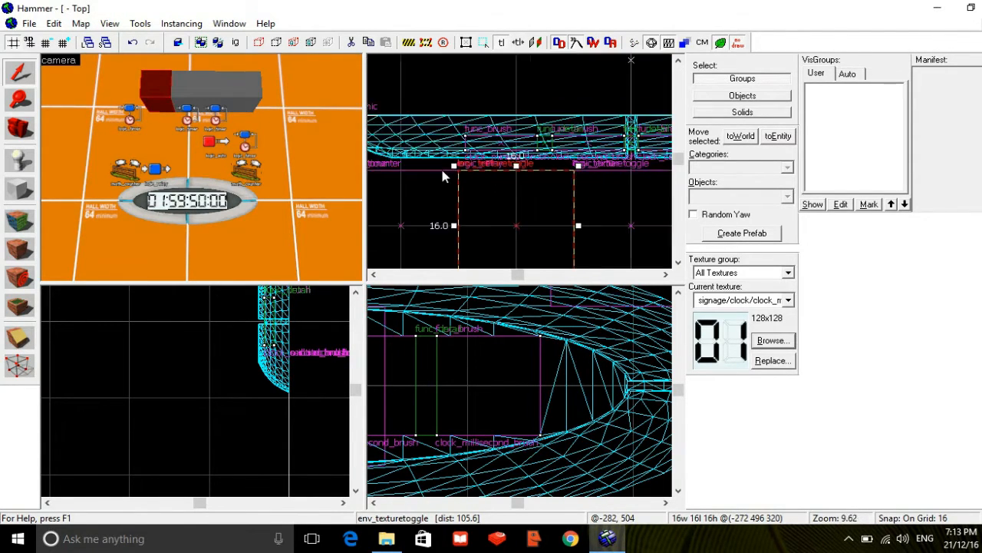
pyautogui.scroll(-5, 442, 176)
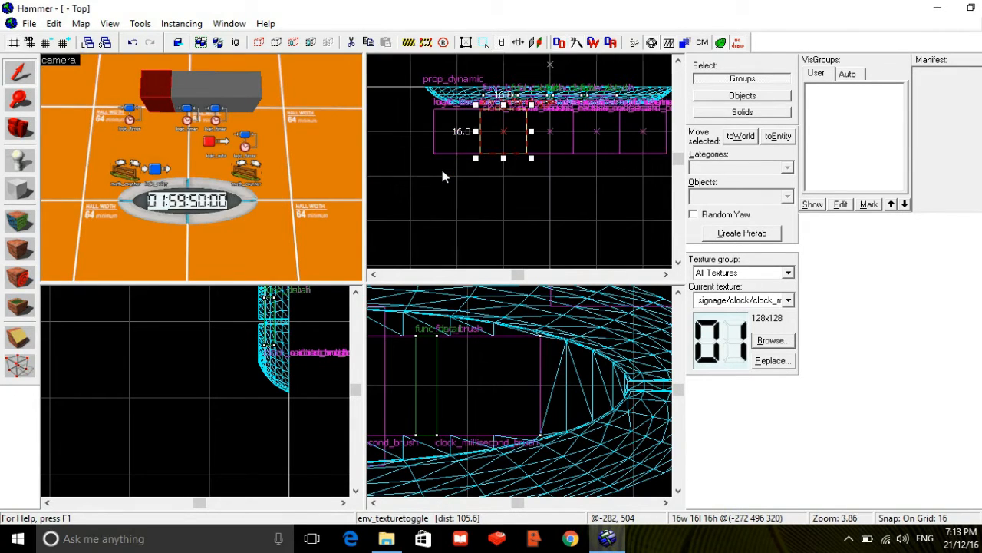
pyautogui.hscroll(-1, 442, 171)
pyautogui.keyDown('shift'); pyautogui.moveTo(567, 128); pyautogui.dragTo(538, 129); pyautogui.keyUp('shift')
# - Move the outer material_modify_control 16 units outward, and the inner one 8 units in the same direction on an 8-unit grid
pyautogui.click(242, 83)
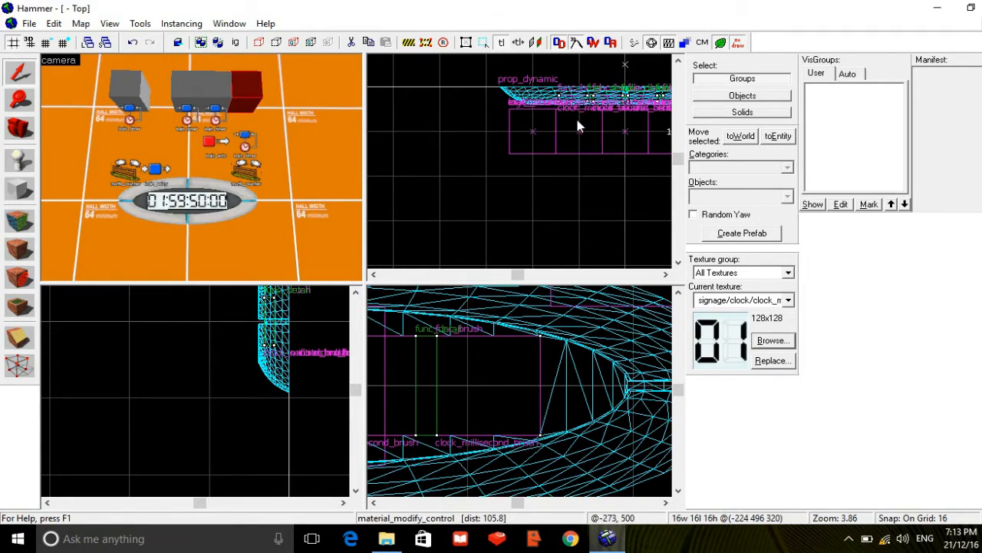
pyautogui.moveTo(576, 128); pyautogui.dragTo(605, 122)
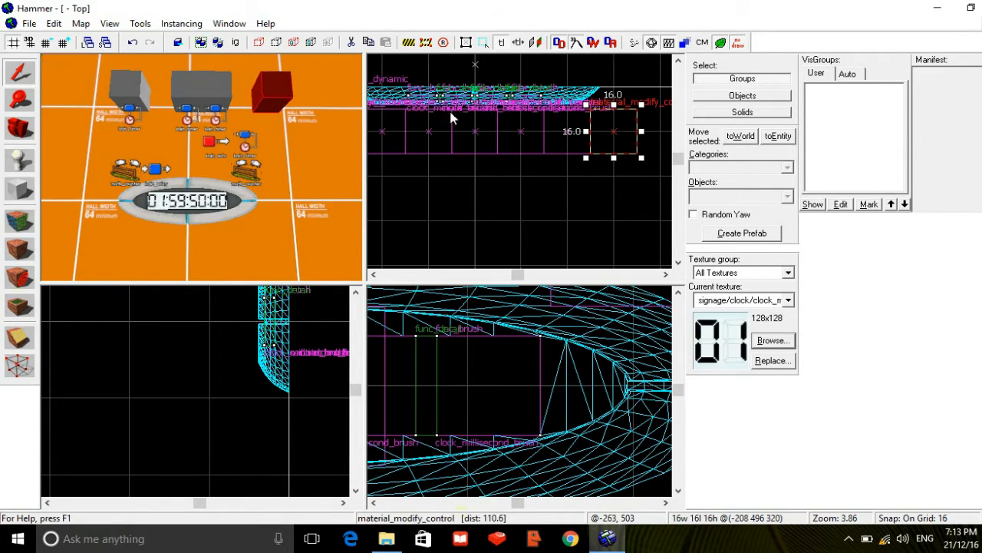
pyautogui.click(226, 99)
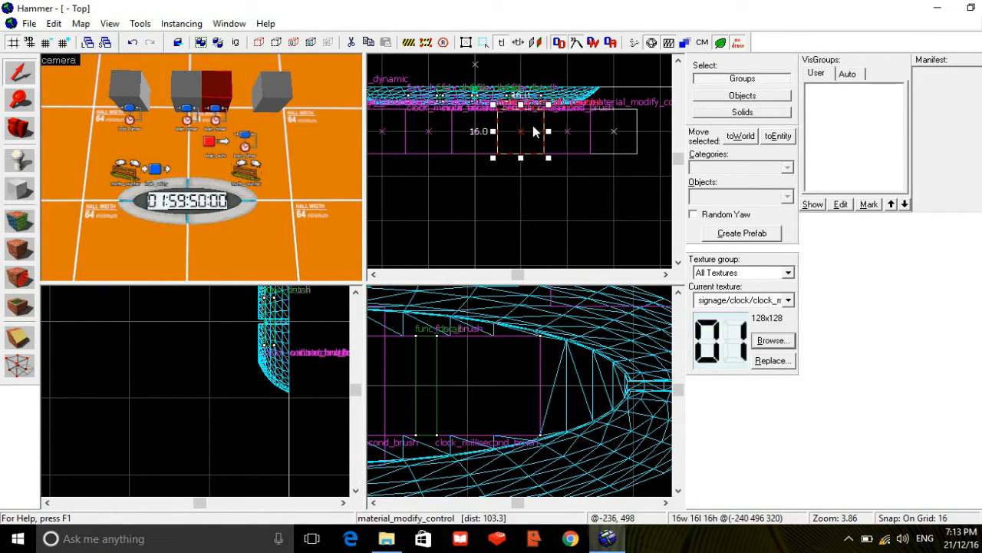
pyautogui.press('[')
pyautogui.moveTo(525, 131); pyautogui.dragTo(545, 131)
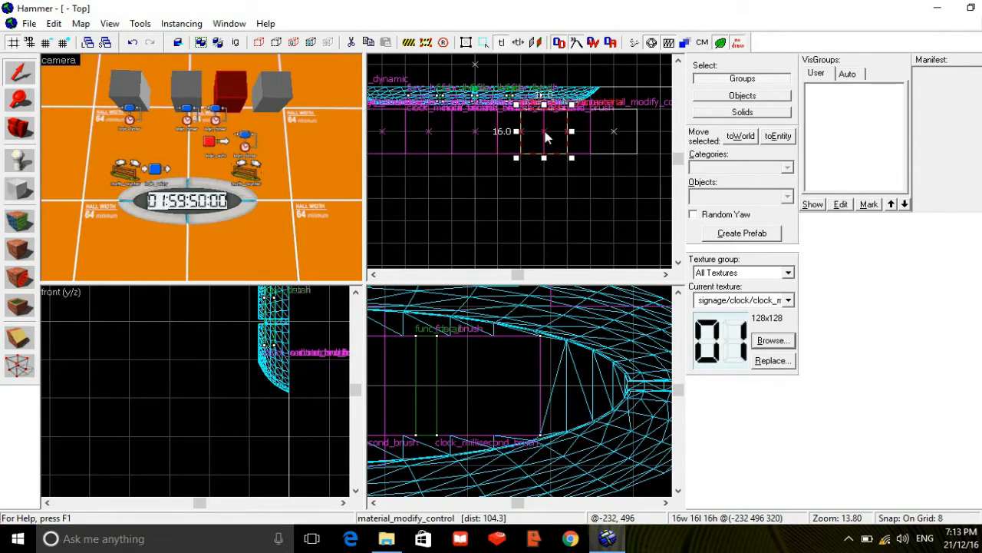
# - Move the inner env_texturetoggle 8 units toward the outer env_texturetoggle and clear the selection
pyautogui.click(184, 80)
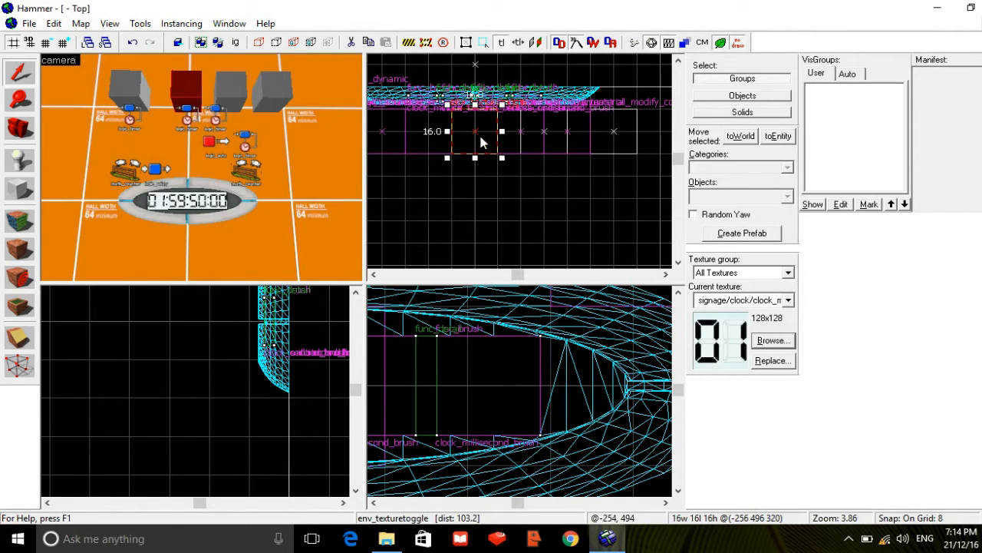
pyautogui.moveTo(479, 132); pyautogui.dragTo(453, 137)
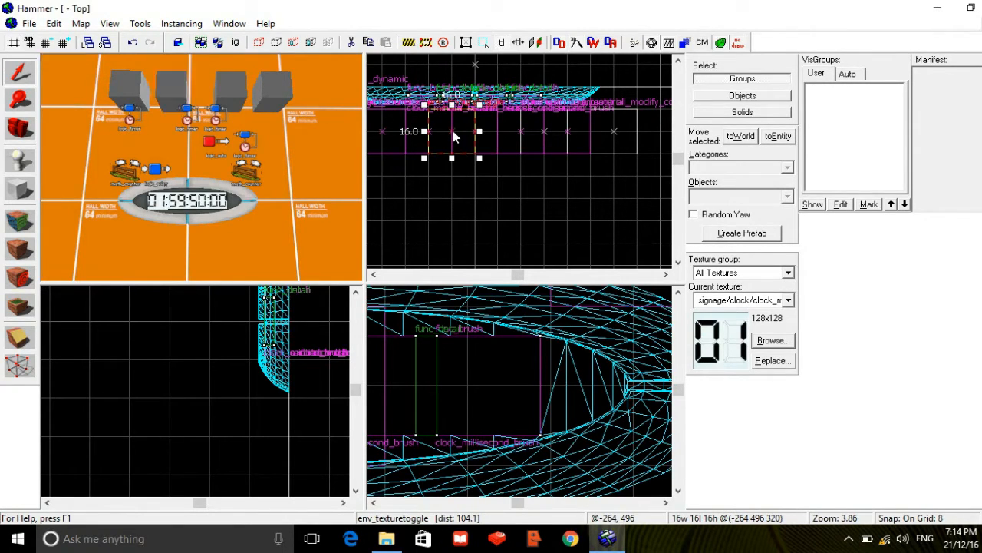
pyautogui.click(310, 114)
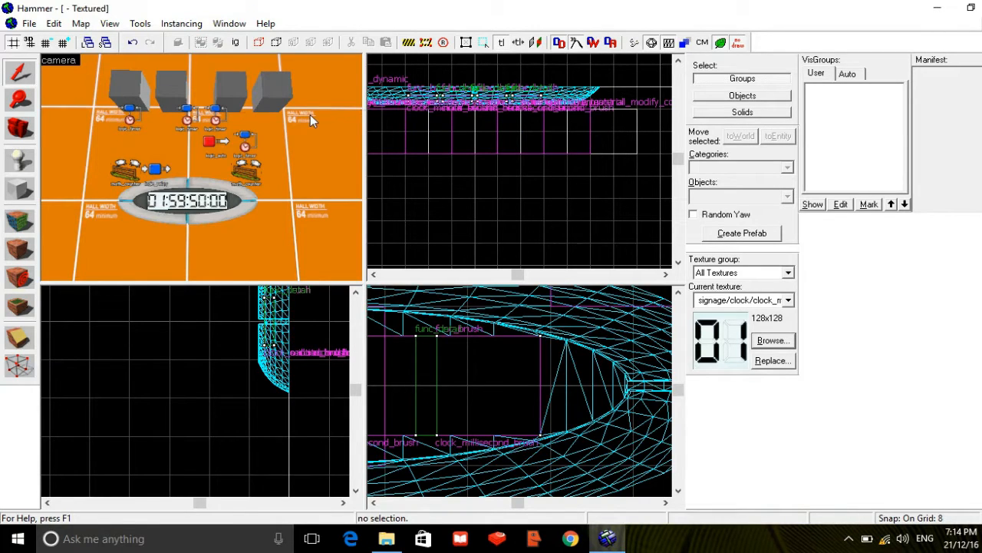
# - Name the outer env_texturetoggle clock_minute_toggle and apply the change
pyautogui.click(118, 94)
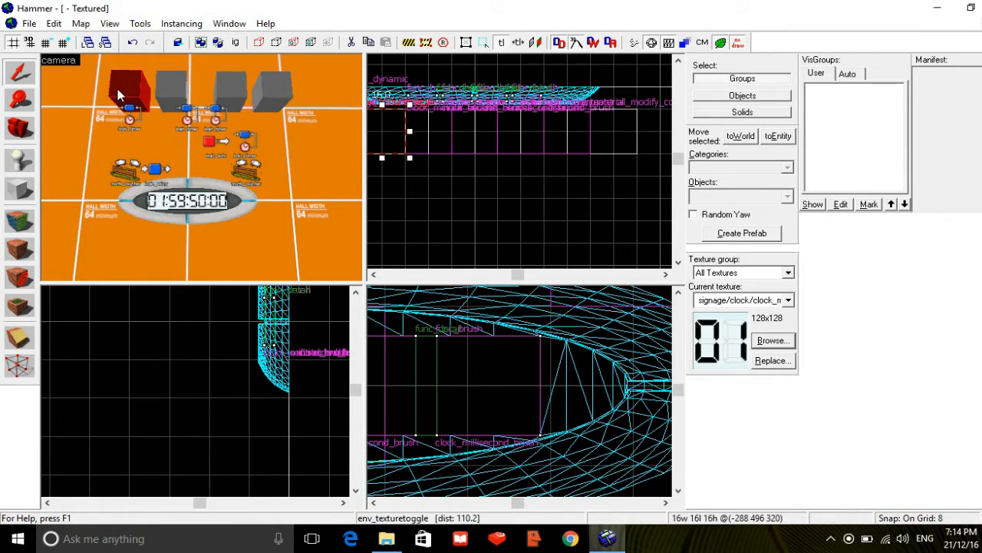
pyautogui.doubleClick(117, 94)
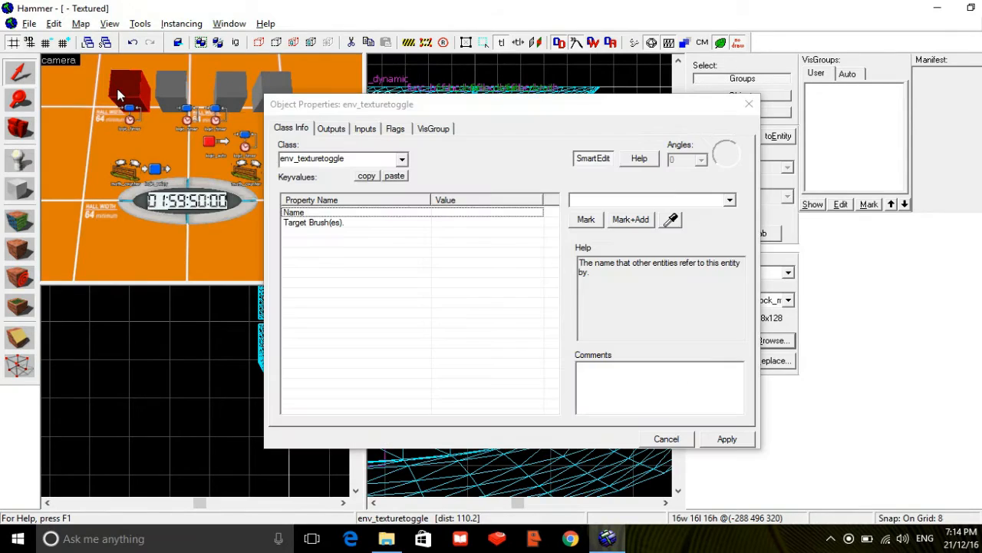
pyautogui.click(615, 202)
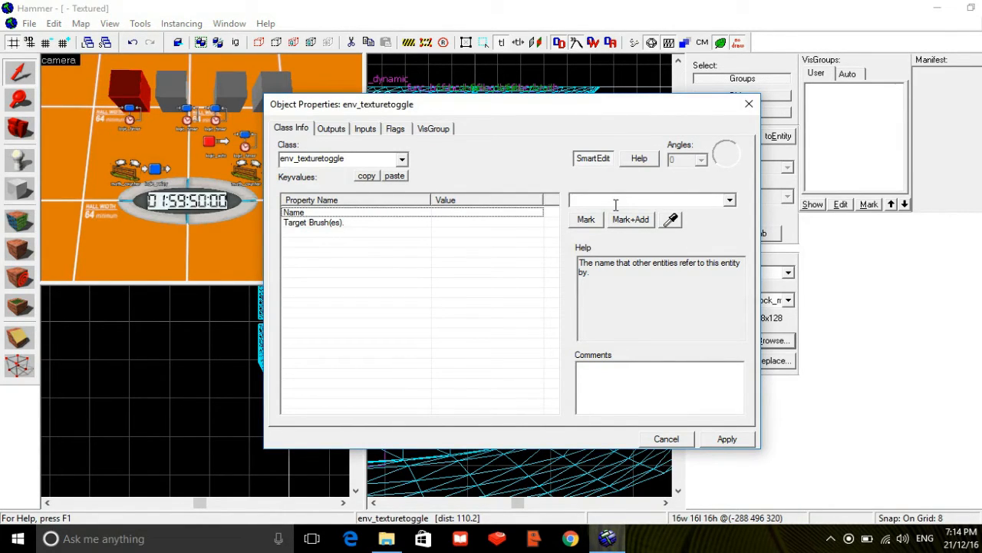
pyautogui.write('cl')
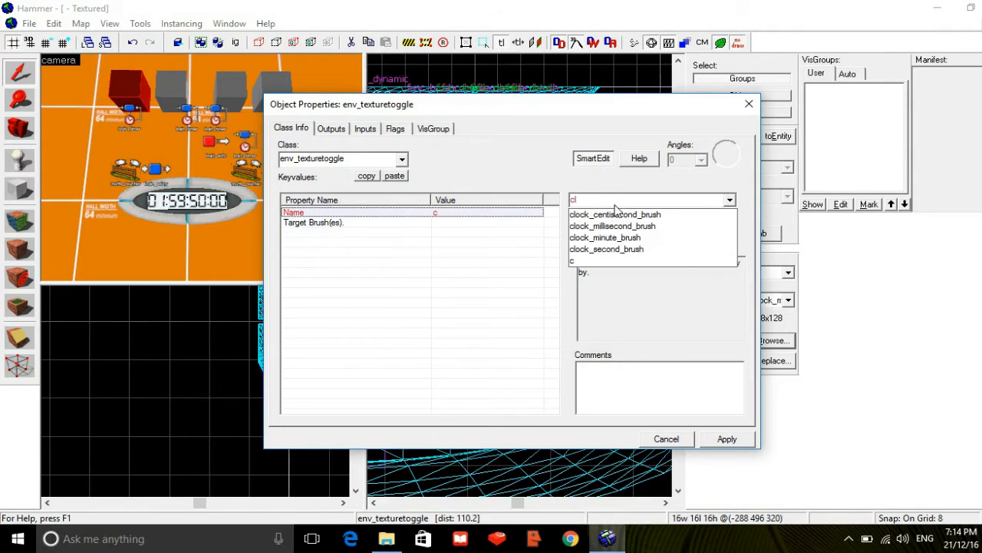
pyautogui.press('Down')
pyautogui.press('Down')
pyautogui.press('Down')
pyautogui.press('End')
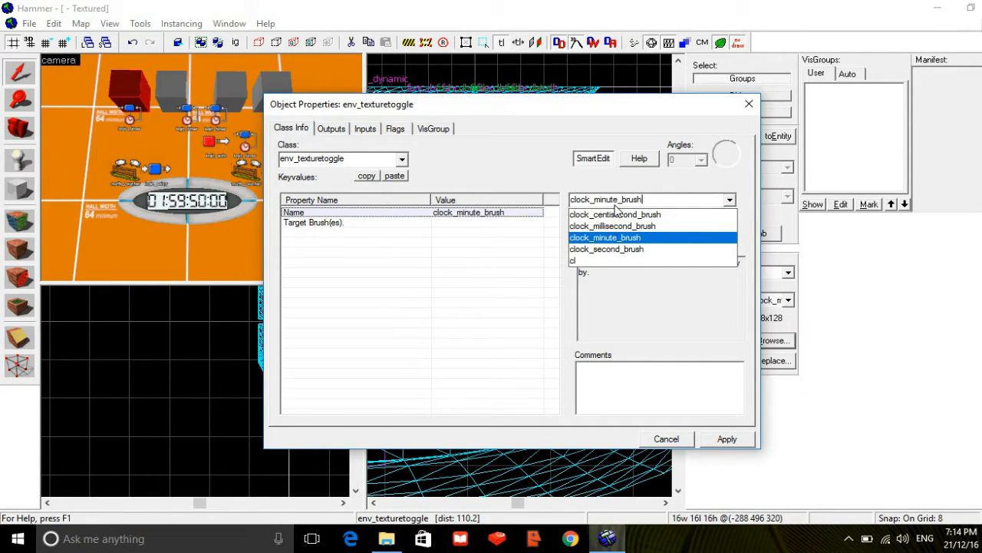
pyautogui.press('BackSpace')
pyautogui.press('BackSpace')
pyautogui.press('BackSpace')
pyautogui.press('BackSpace')
pyautogui.write('t')
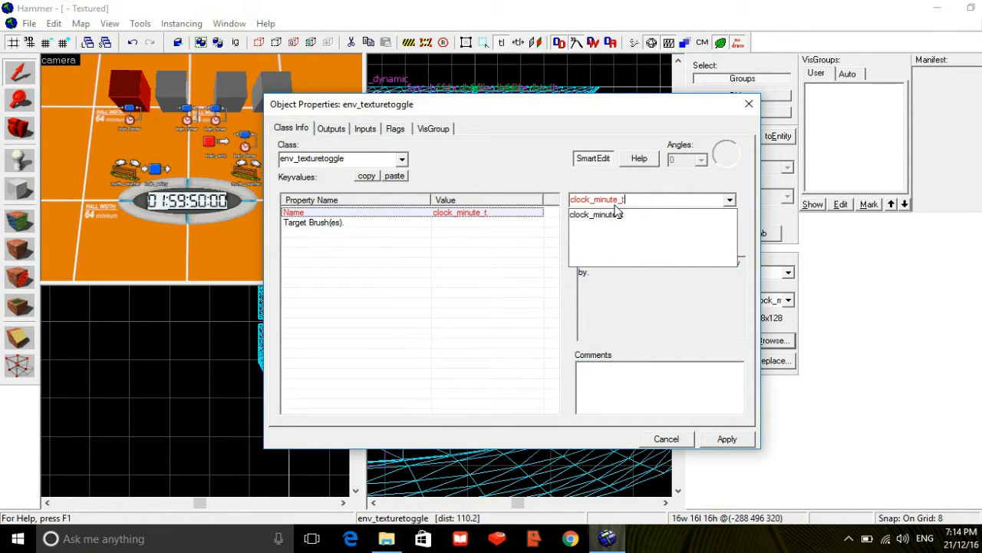
pyautogui.write('oggle')
pyautogui.click(721, 438)
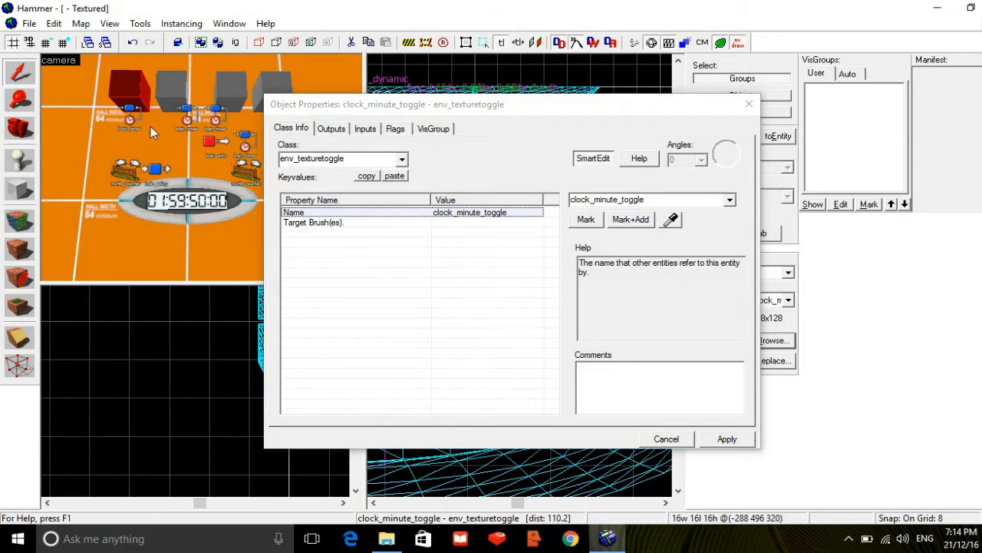
# - Name the inner env_texturetoggle clock_second_toggle and apply the change
pyautogui.click(161, 96)
pyautogui.click(579, 202)
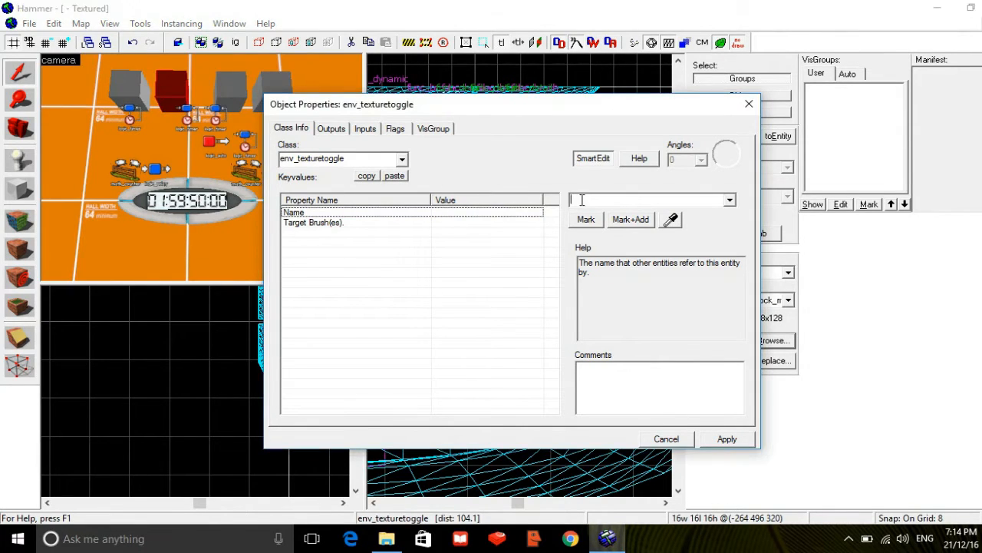
pyautogui.write('c')
pyautogui.click(602, 260)
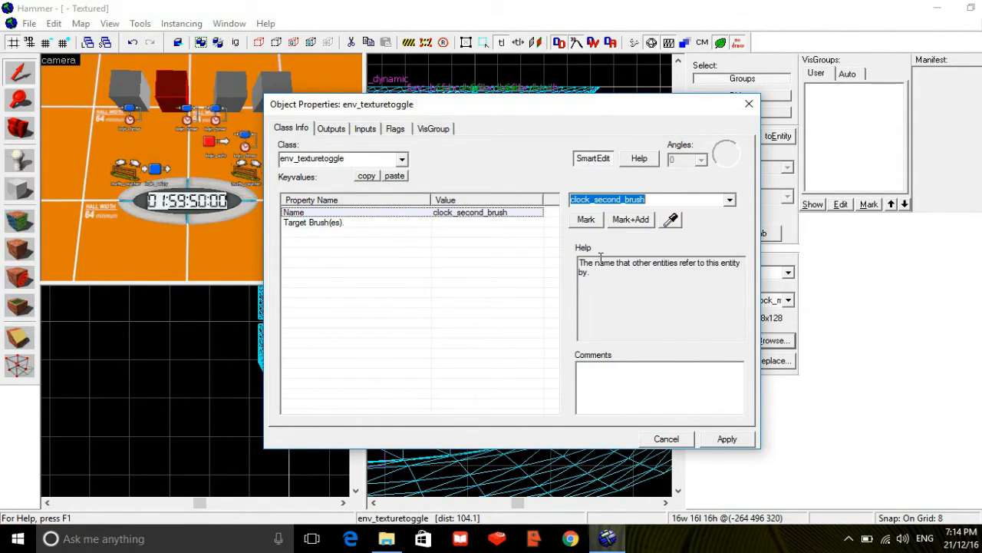
pyautogui.press('End')
pyautogui.press('BackSpace')
pyautogui.press('BackSpace')
pyautogui.press('BackSpace')
pyautogui.press('BackSpace')
pyautogui.press('BackSpace')
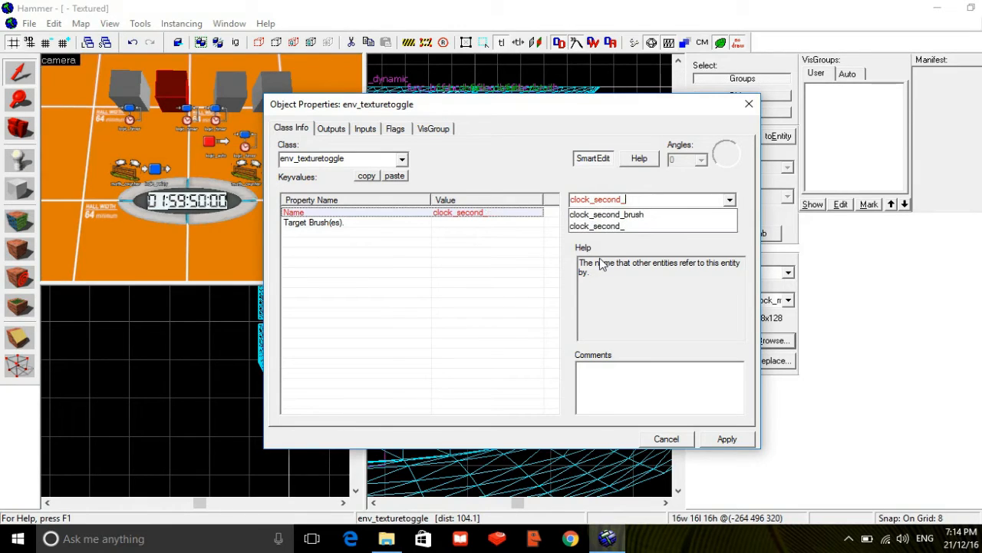
pyautogui.write('toggle')
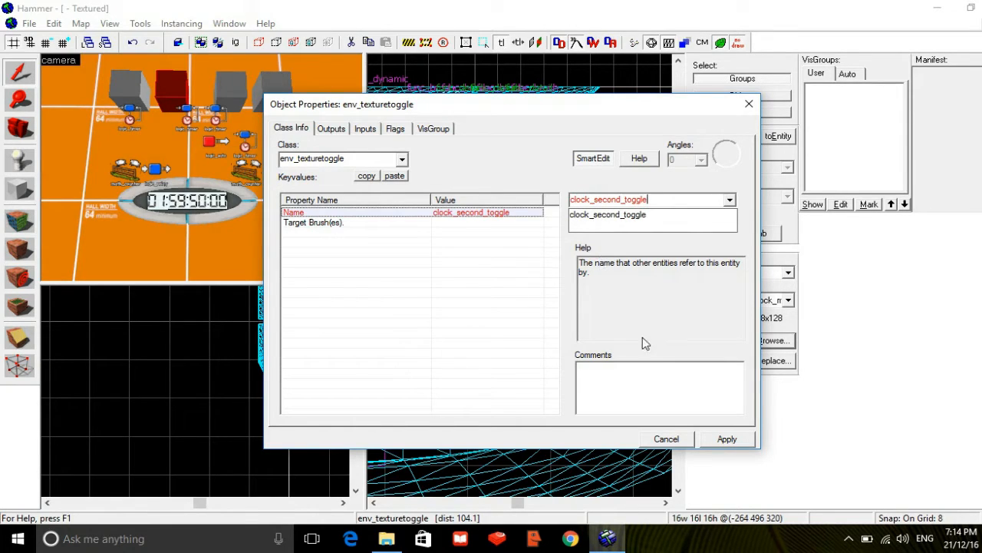
pyautogui.click(721, 441)
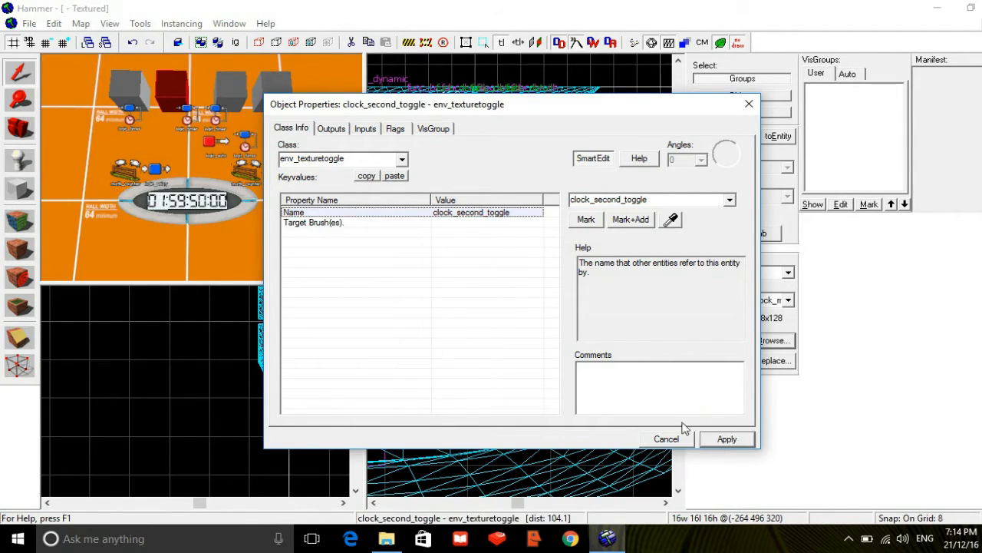
# - Name the inner material_modify_control clock_centisecond_mmc and apply the change
pyautogui.click(239, 84)
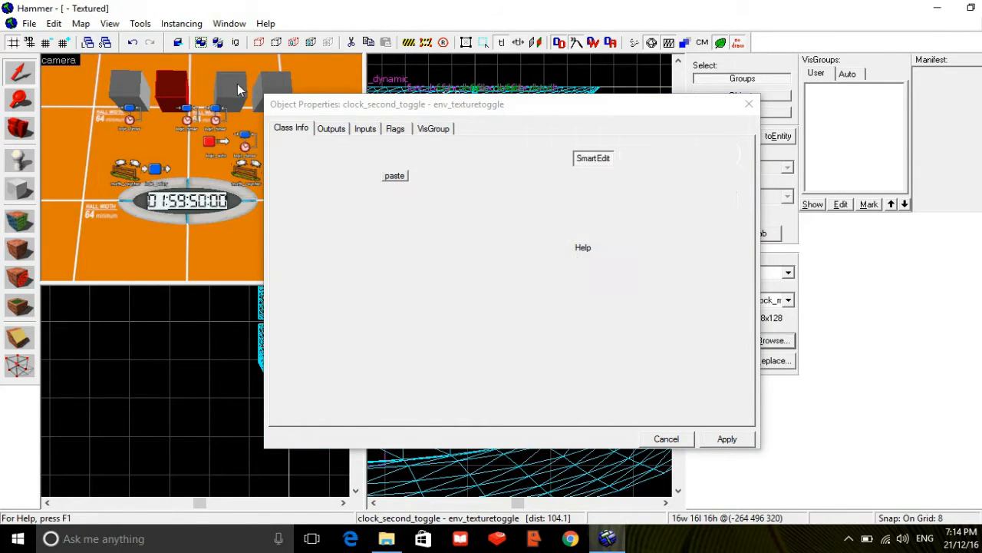
pyautogui.click(590, 202)
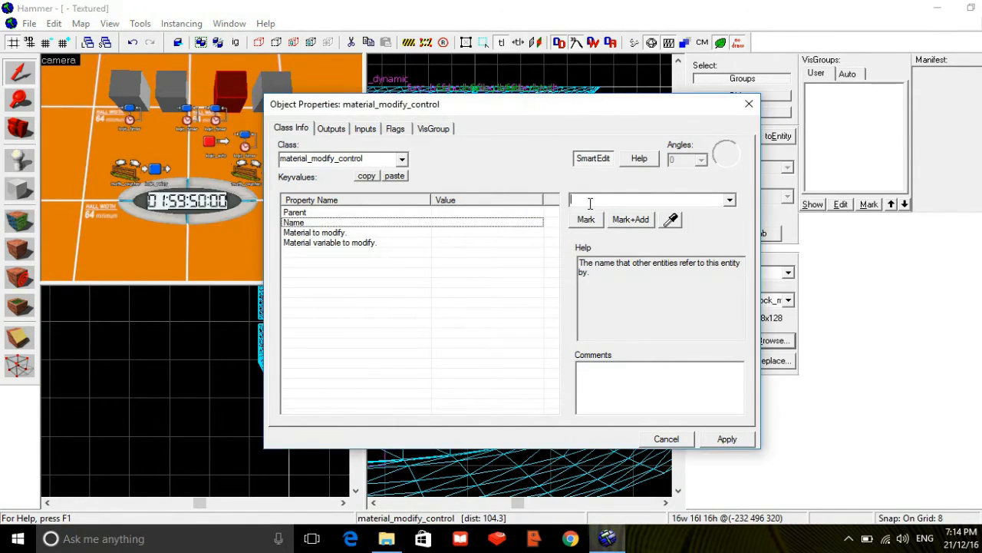
pyautogui.write('c')
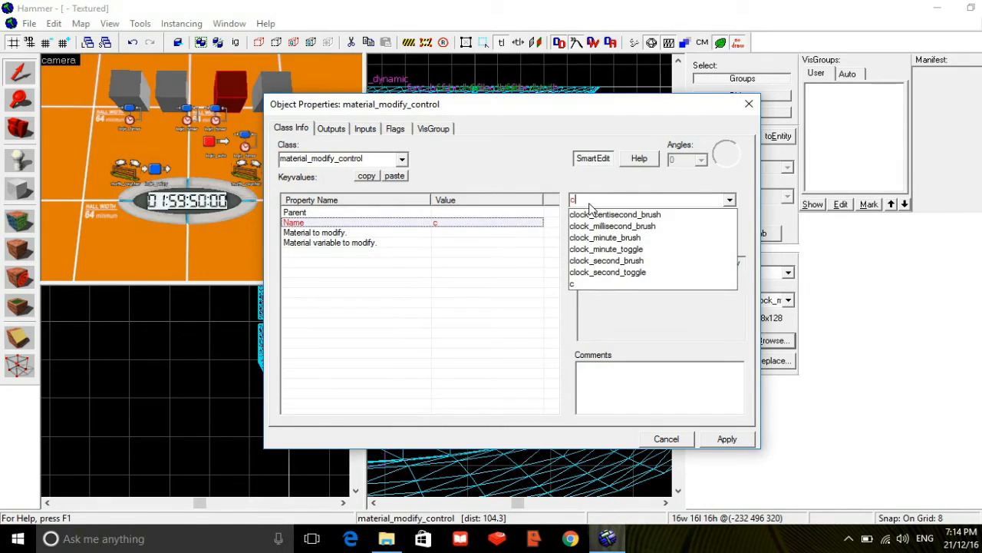
pyautogui.press('Down')
pyautogui.press('Right')
pyautogui.press('BackSpace')
pyautogui.press('BackSpace')
pyautogui.press('BackSpace')
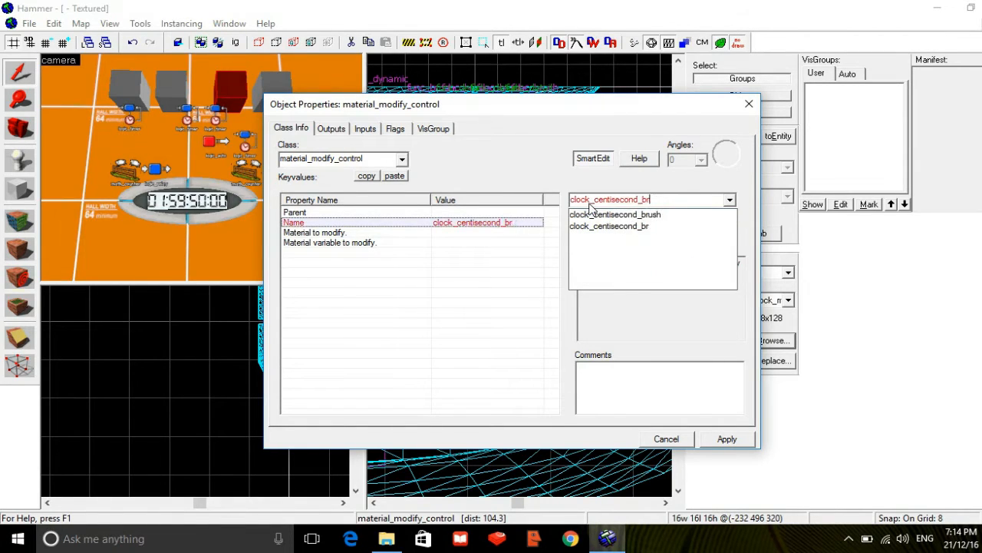
pyautogui.write('m')
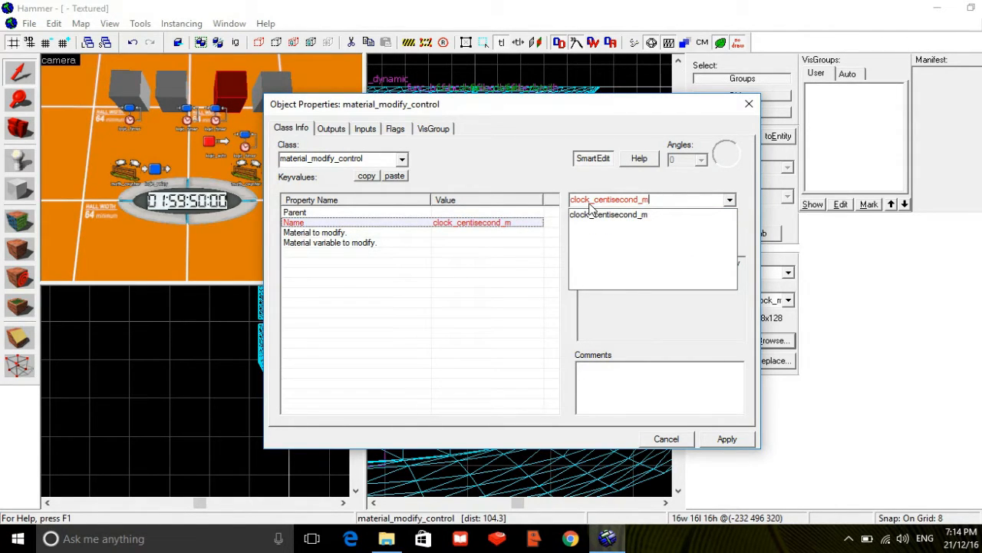
pyautogui.write('mc')
pyautogui.click(714, 436)
pyautogui.click(715, 437)
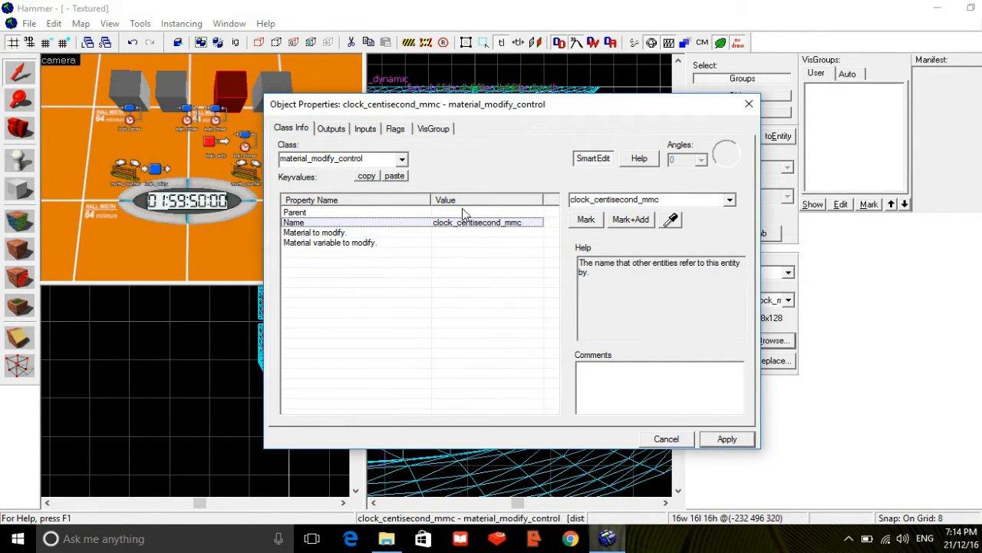
# - Name the outer material_modify_control clock_millisecond_mmc and apply the change
pyautogui.click(262, 84)
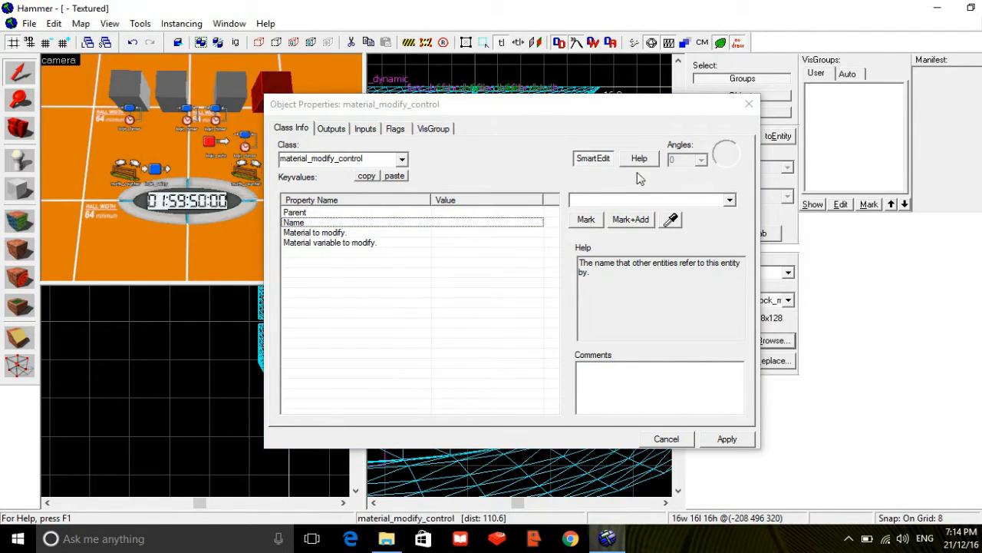
pyautogui.write('cl')
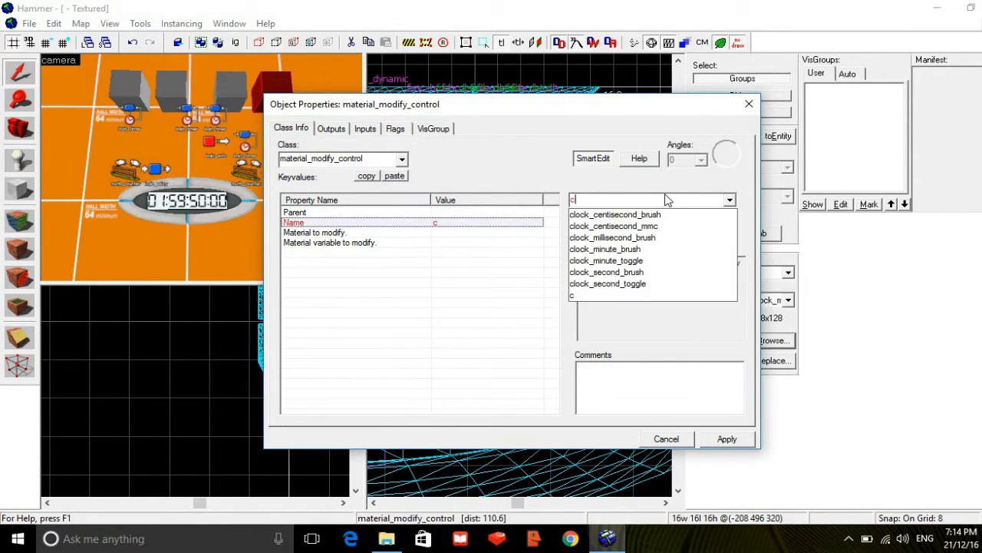
pyautogui.press('Down')
pyautogui.press('Down')
pyautogui.press('Down')
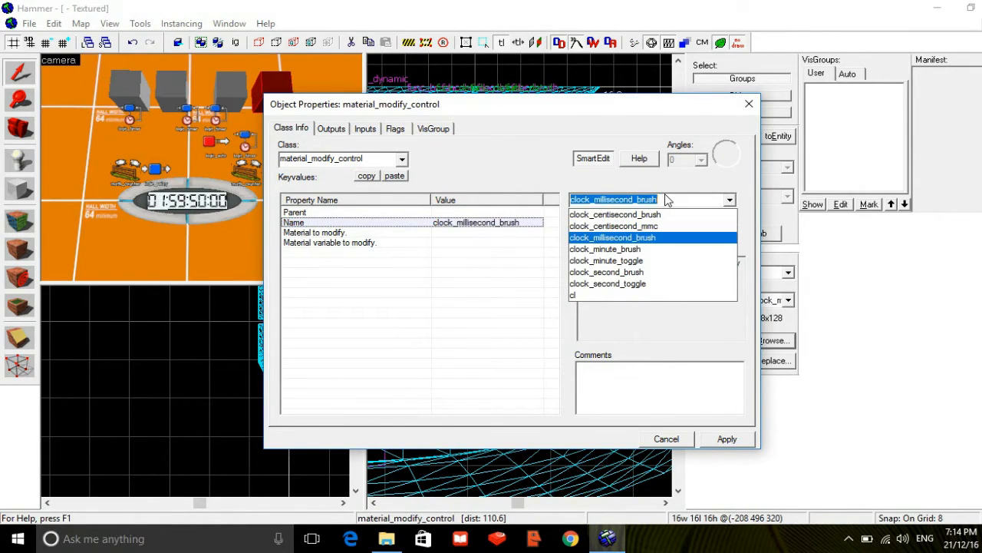
pyautogui.press('End')
pyautogui.press('BackSpace')
pyautogui.press('BackSpace')
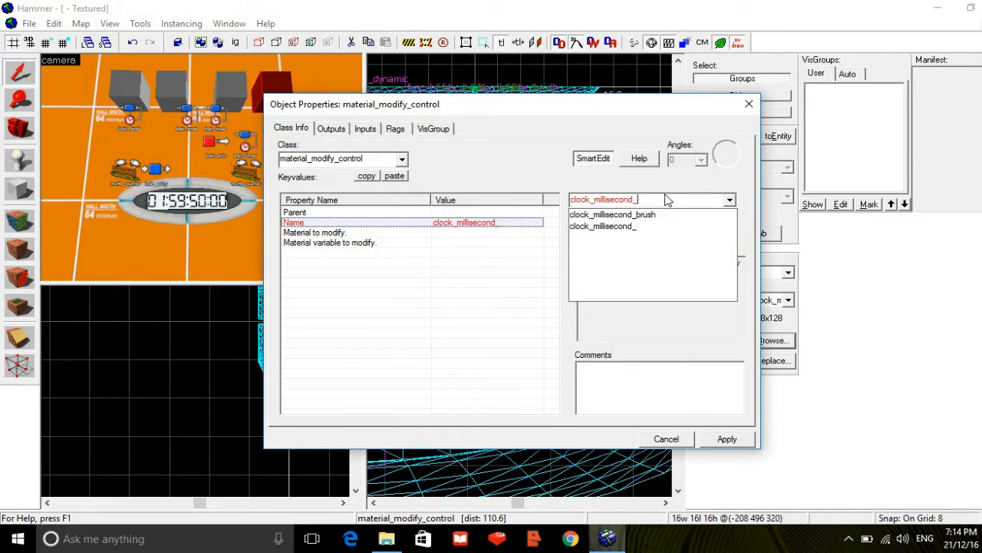
pyautogui.write('mmc')
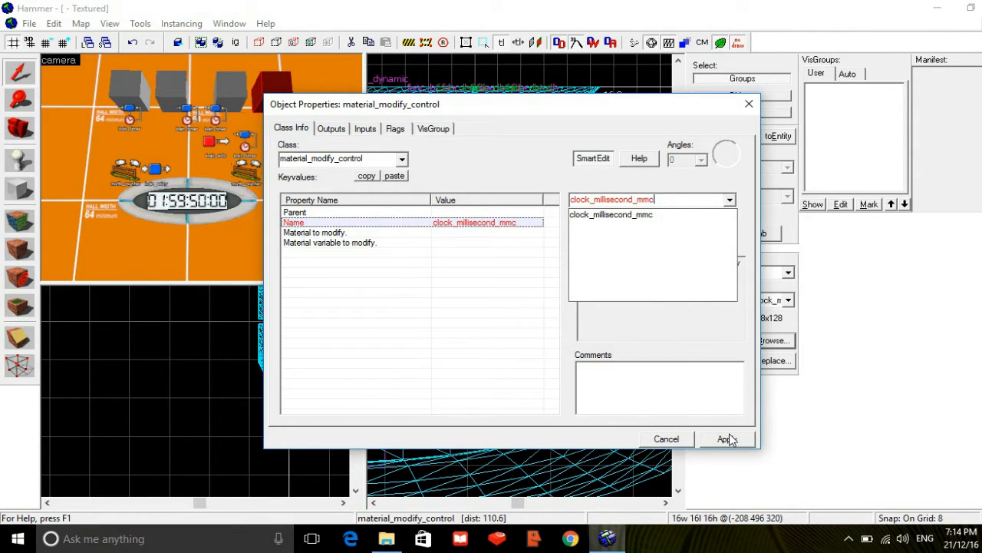
pyautogui.click(726, 439)
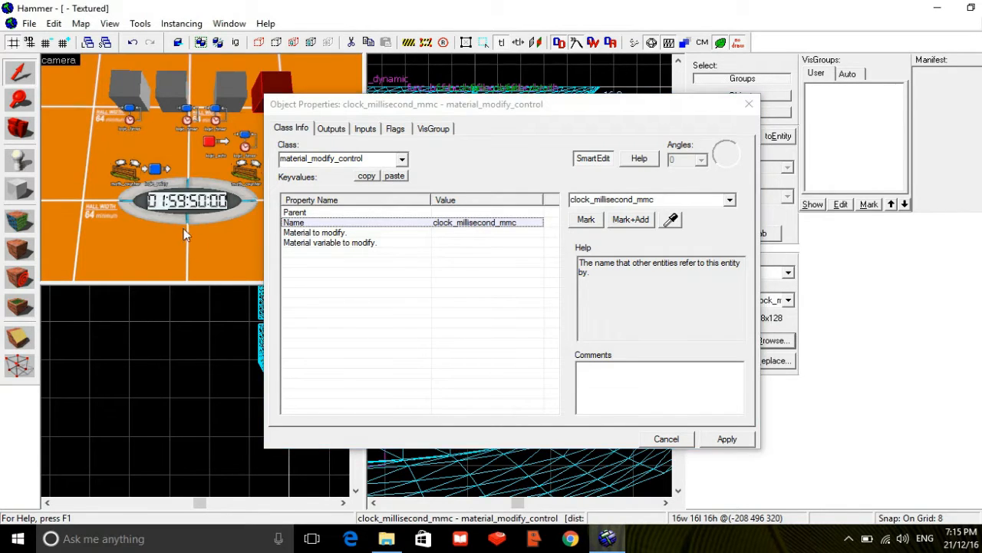
# - Name the logic_timer below the first grey block clock_minute_timer and apply the change
pyautogui.click(121, 129)
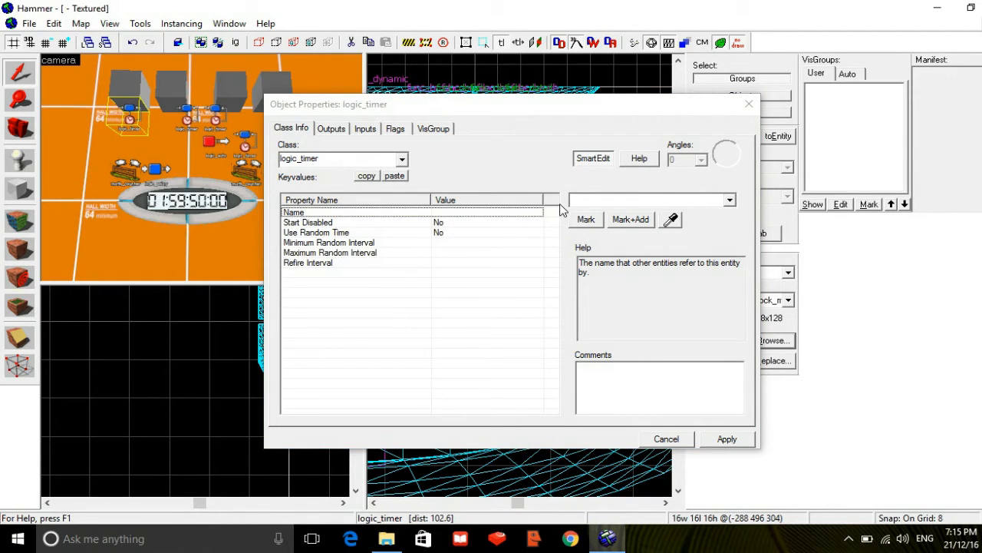
pyautogui.click(586, 201)
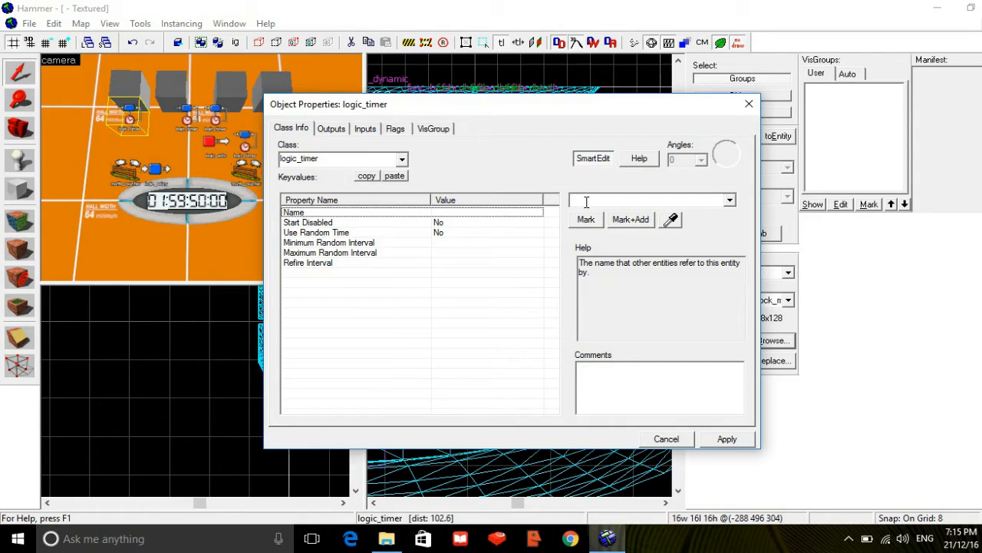
pyautogui.write('clo')
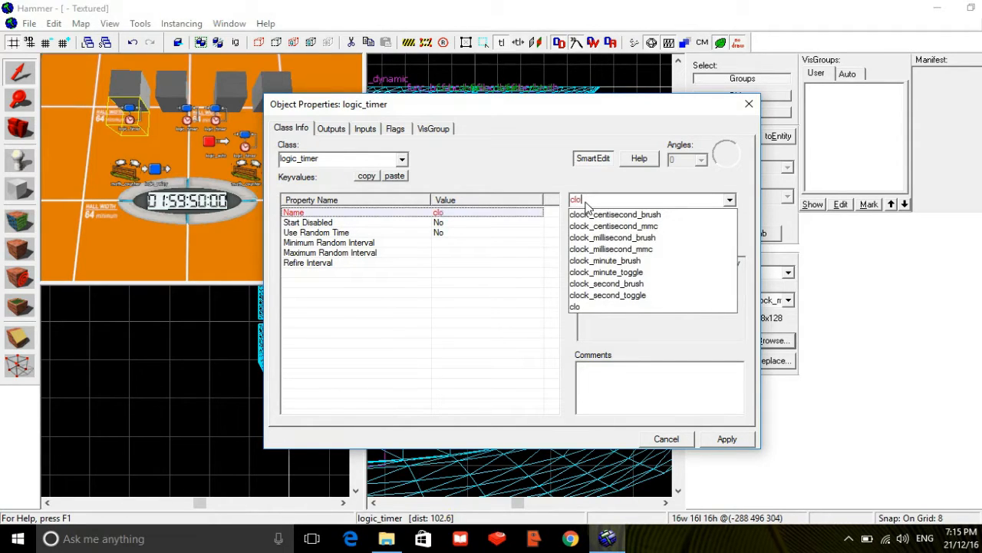
pyautogui.press('Down')
pyautogui.press('Down')
pyautogui.press('Down')
pyautogui.press('Down')
pyautogui.press('Down')
pyautogui.press('BackSpace')
pyautogui.press('BackSpace')
pyautogui.press('BackSpace')
pyautogui.press('BackSpace')
pyautogui.press('BackSpace')
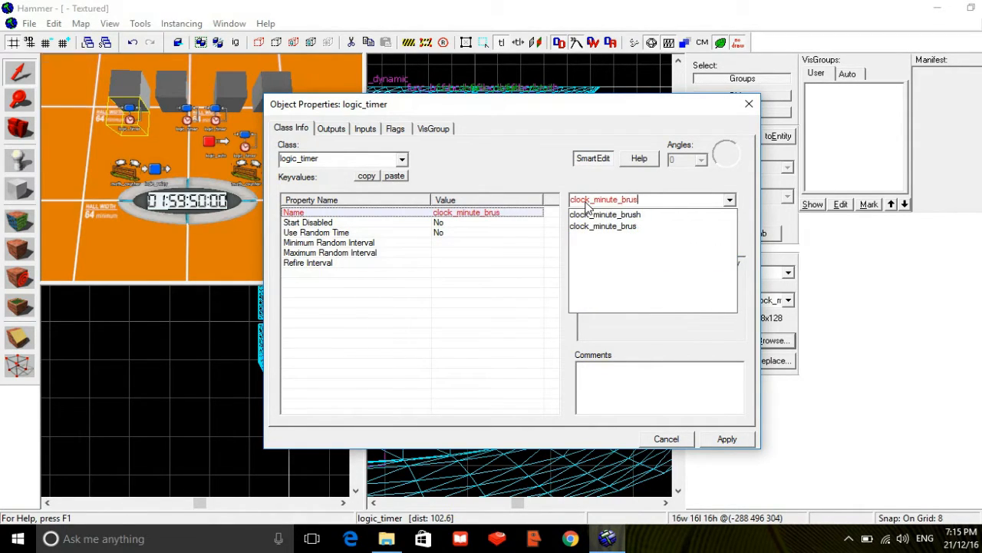
pyautogui.write('timer')
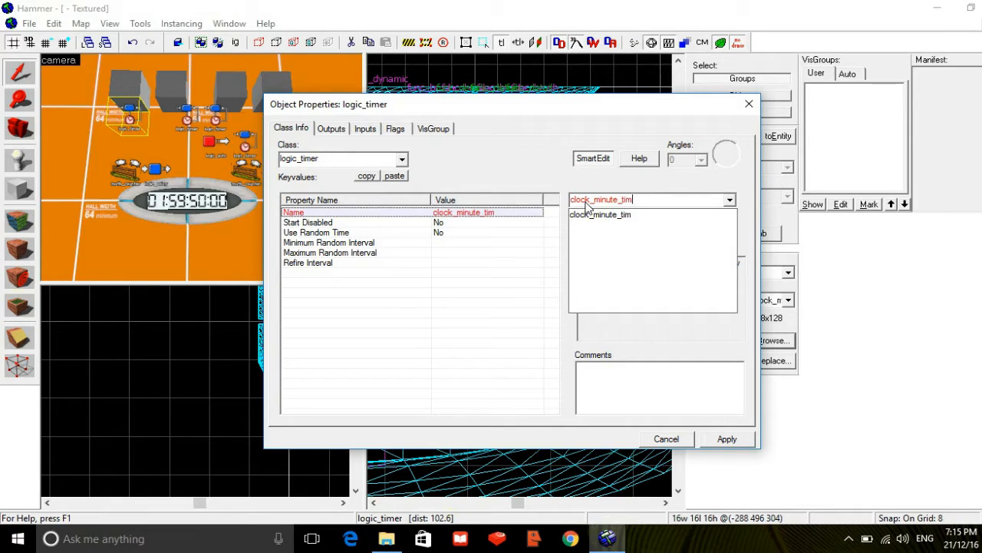
pyautogui.click(714, 436)
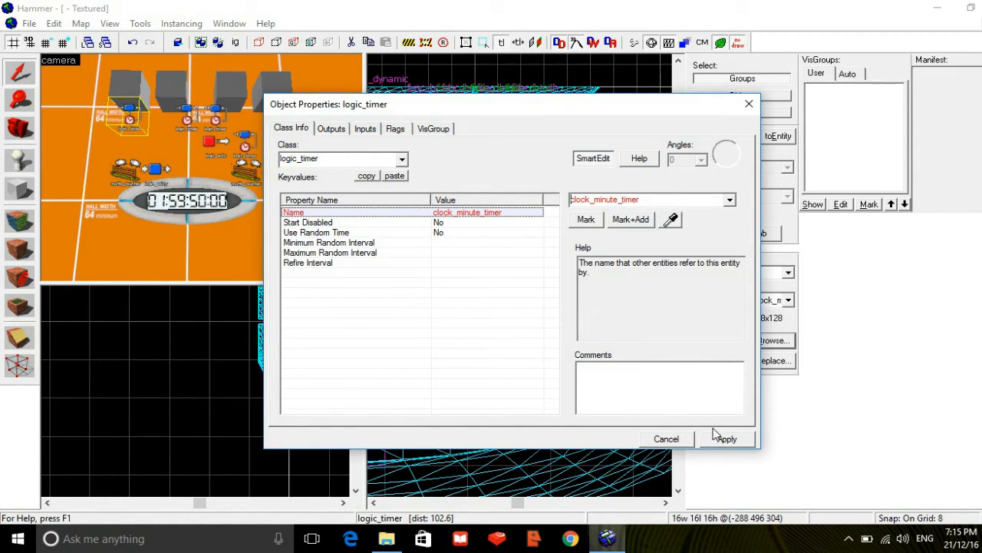
pyautogui.click(715, 438)
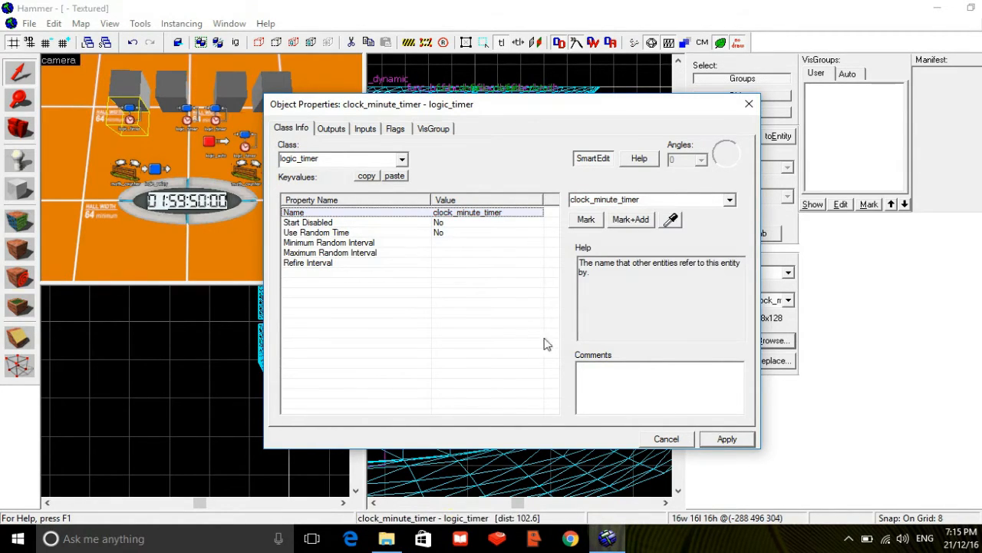
# - Name the second logic_timer in the upper row clock_second_timer and apply the change
pyautogui.click(188, 120)
pyautogui.click(596, 197)
pyautogui.write('clo')
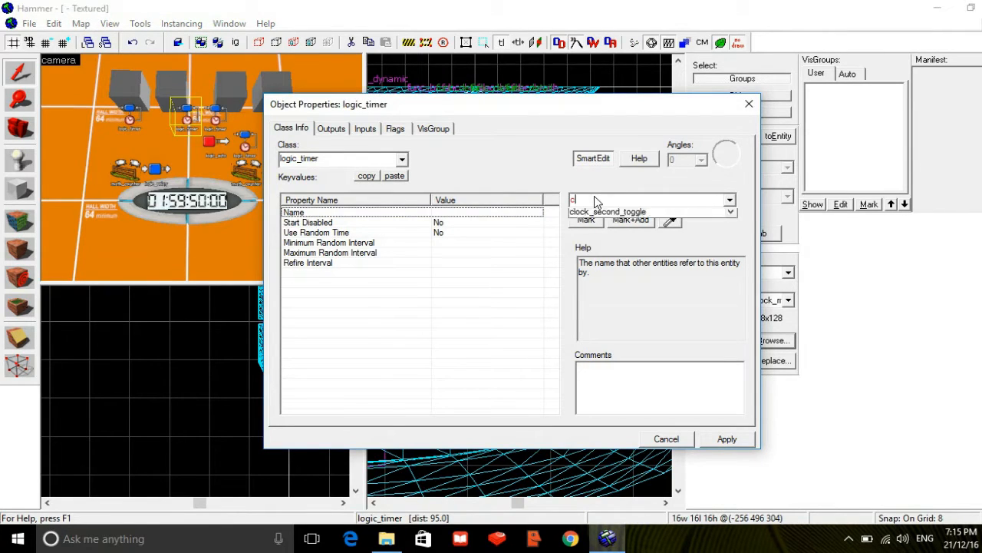
pyautogui.press('Down')
pyautogui.press('Down')
pyautogui.press('Down')
pyautogui.press('Down')
pyautogui.press('Down')
pyautogui.press('Down')
pyautogui.press('Down')
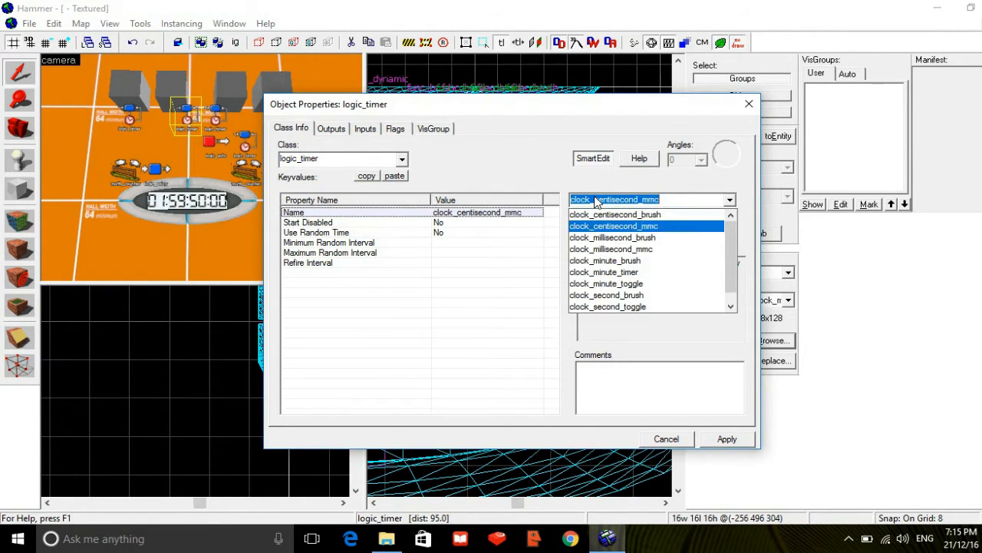
pyautogui.press('Down')
pyautogui.press('BackSpace')
pyautogui.press('BackSpace')
pyautogui.press('BackSpace')
pyautogui.press('BackSpace')
pyautogui.press('BackSpace')
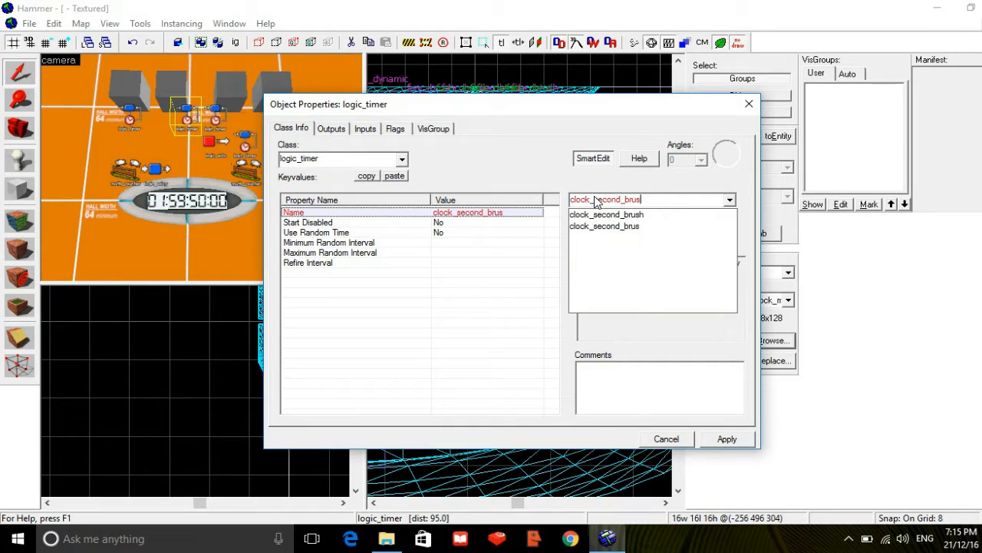
pyautogui.write('timer')
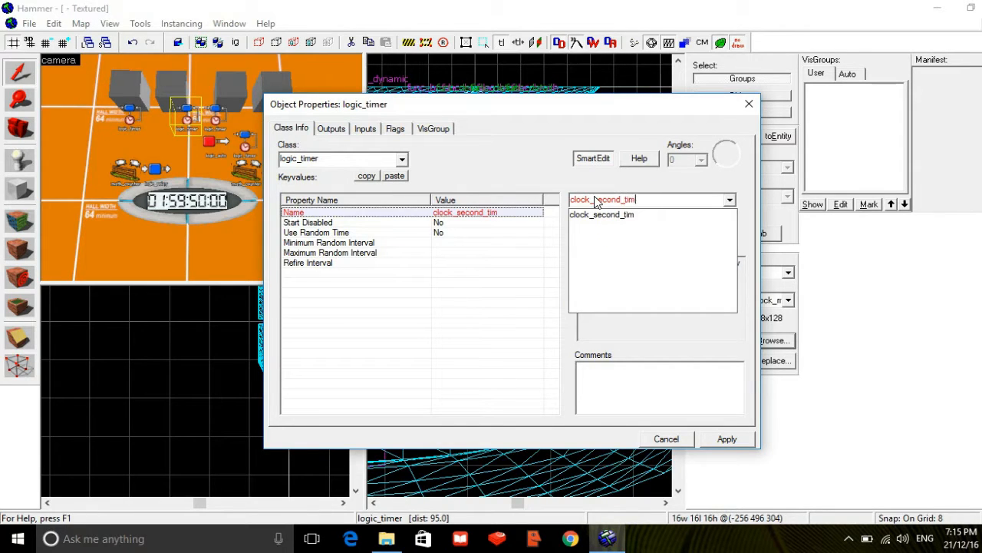
pyautogui.click(711, 439)
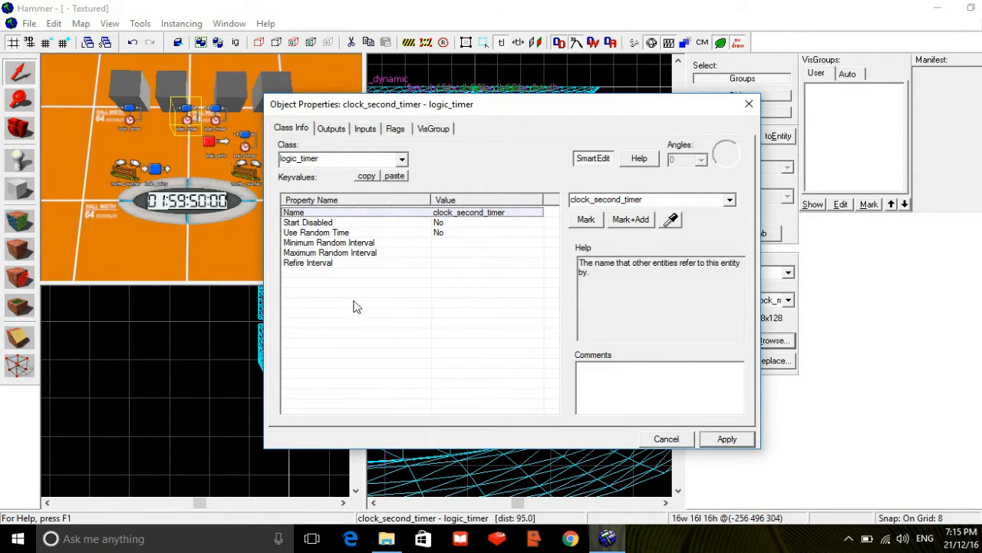
# - Name the third logic_timer in the upper row clock_centisecond_timer and apply the change
pyautogui.click(218, 122)
pyautogui.click(660, 203)
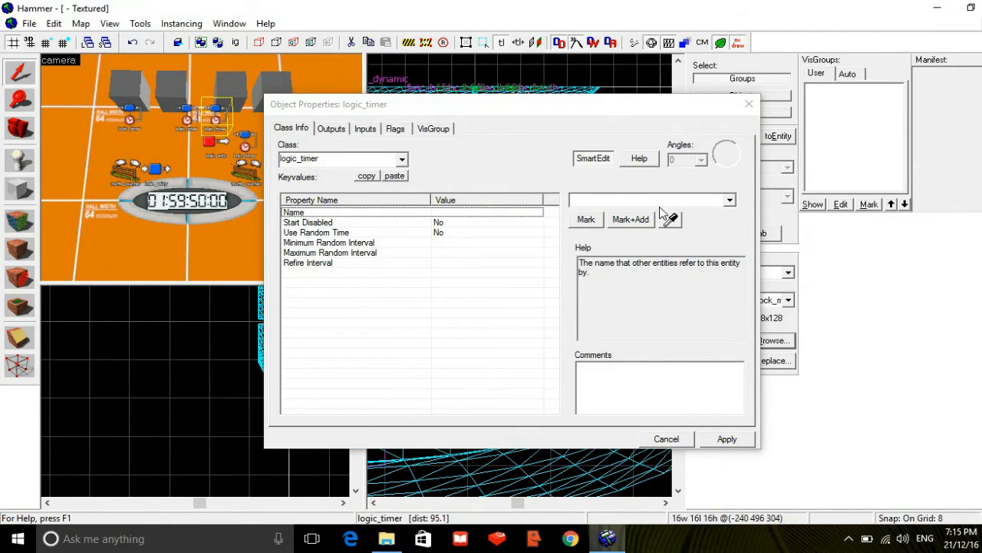
pyautogui.write('c')
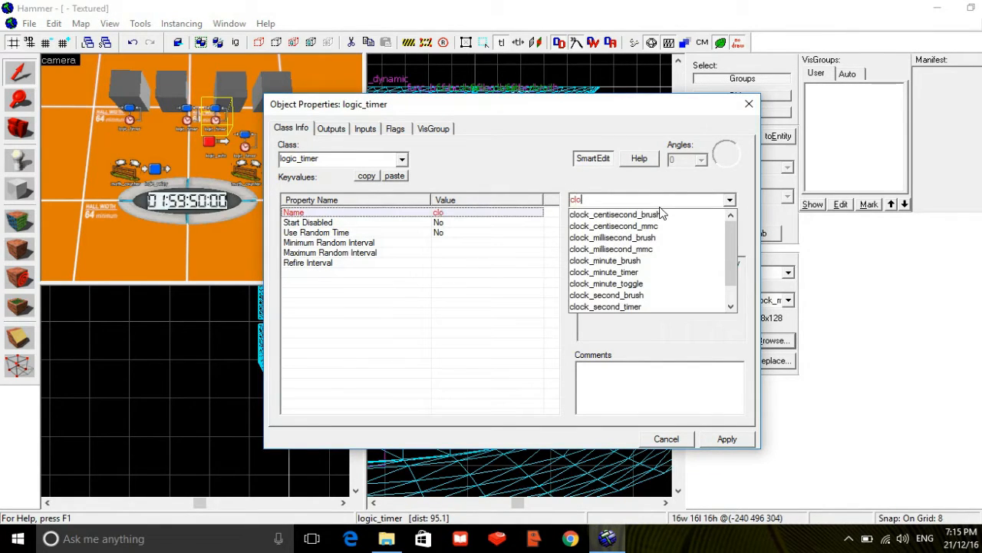
pyautogui.write('lo')
pyautogui.press('Down')
pyautogui.press('Right')
pyautogui.press('BackSpace')
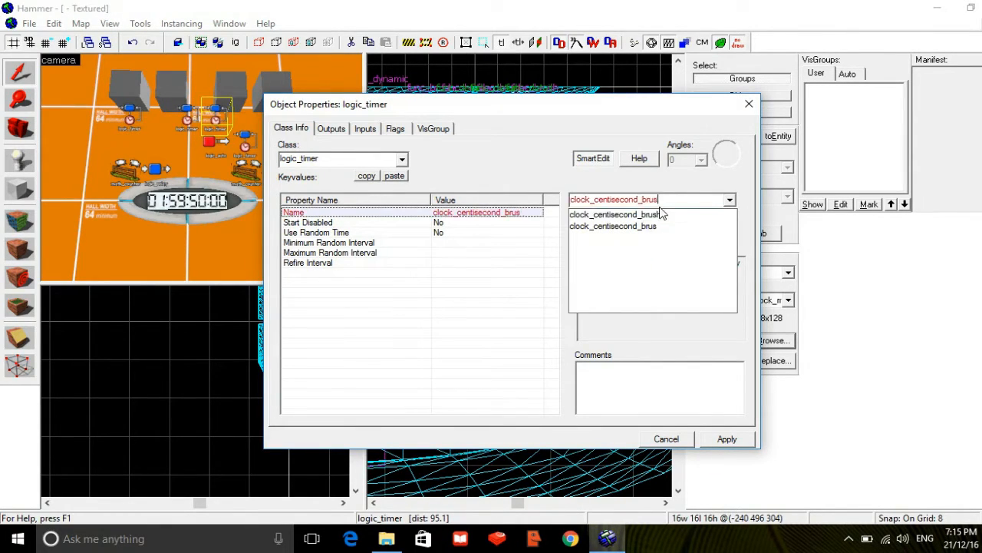
pyautogui.press('BackSpace')
pyautogui.press('BackSpace')
pyautogui.write('timer')
pyautogui.click(728, 442)
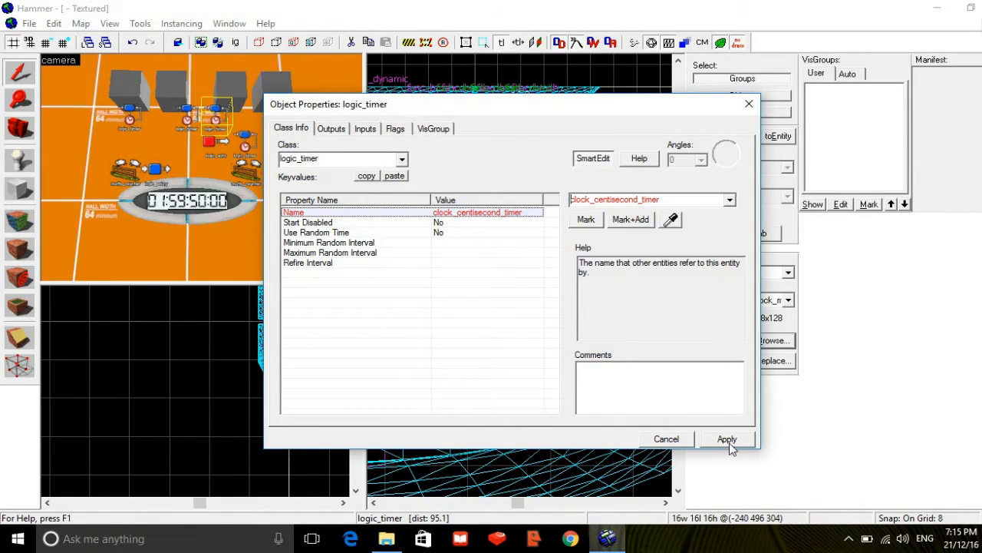
# - Name the remaining logic_timer beside the logic_auto clock_millisecond_timer and apply the change
pyautogui.click(245, 143)
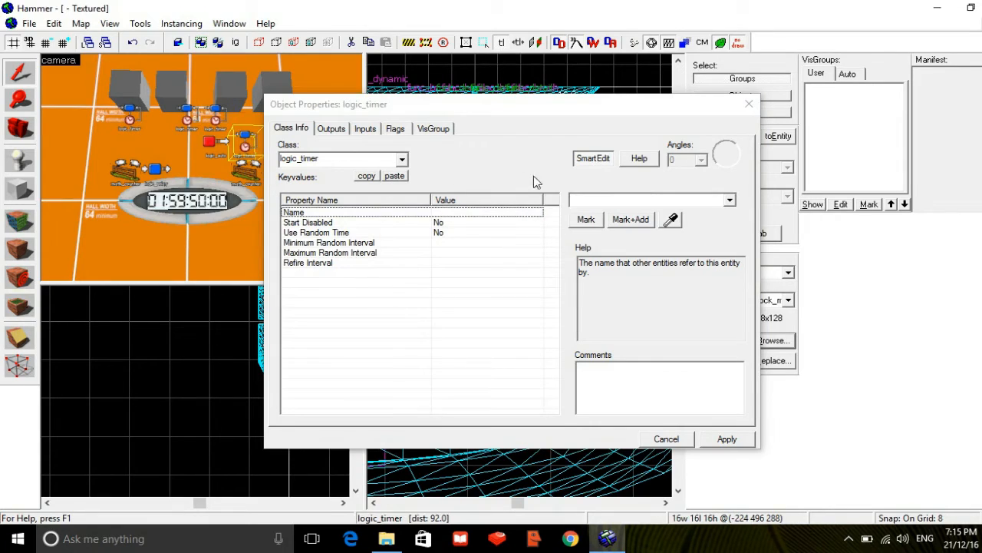
pyautogui.click(591, 199)
pyautogui.write('cl')
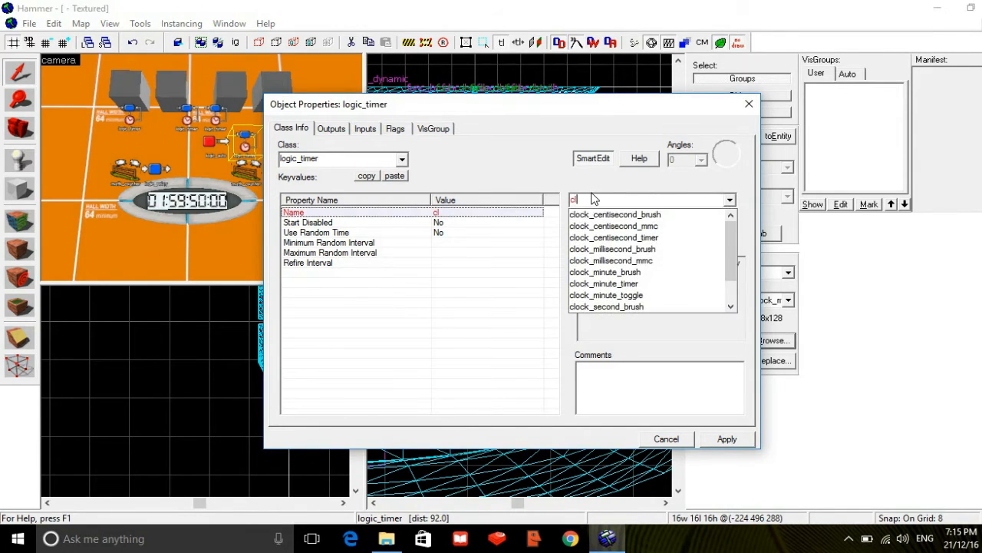
pyautogui.write('o')
pyautogui.press('Down')
pyautogui.press('Down')
pyautogui.press('Down')
pyautogui.press('Down')
pyautogui.press('Down')
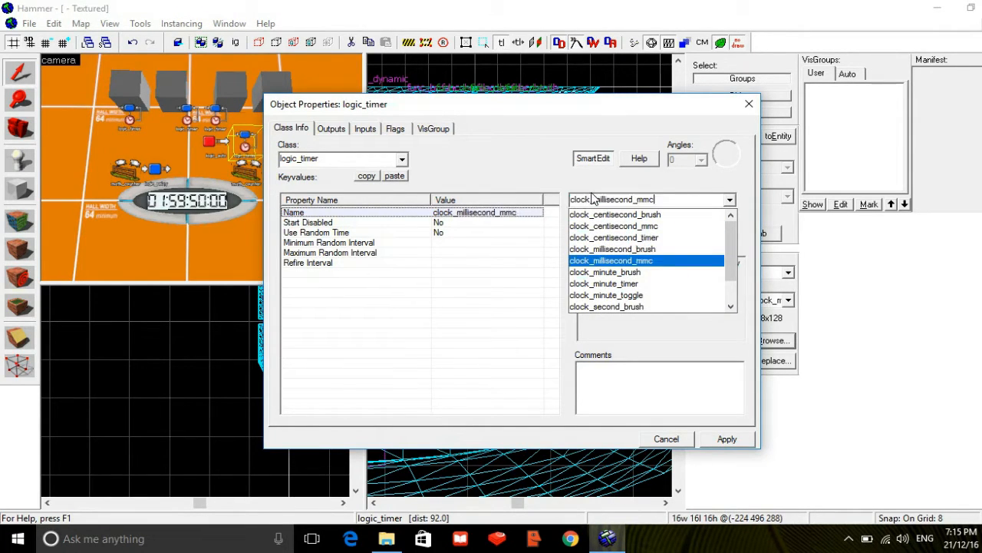
pyautogui.press('BackSpace')
pyautogui.press('BackSpace')
pyautogui.press('BackSpace')
pyautogui.write('timer')
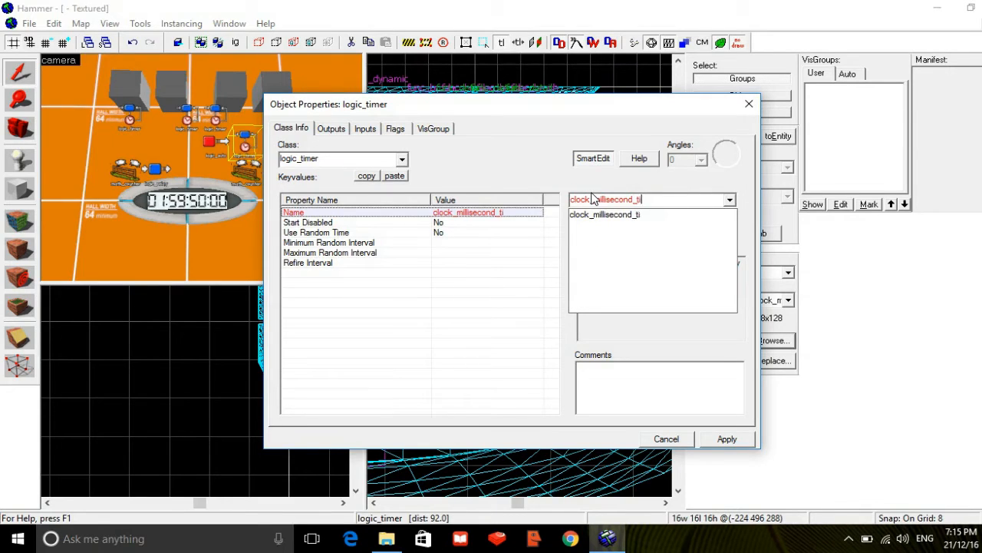
pyautogui.click(727, 438)
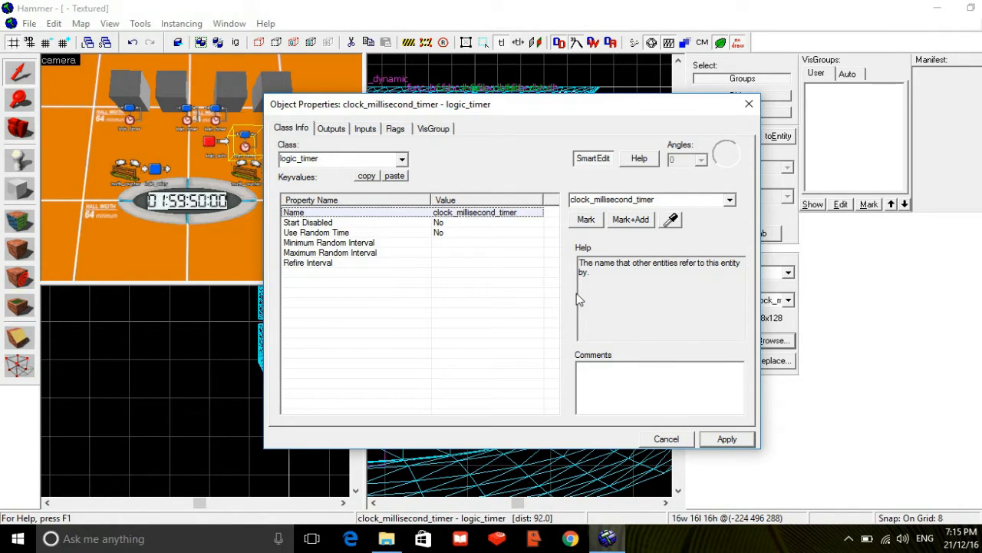
# - Name the math_counter beside the logic_relay clock_counter and apply the change
pyautogui.click(91, 107)
pyautogui.click(123, 166)
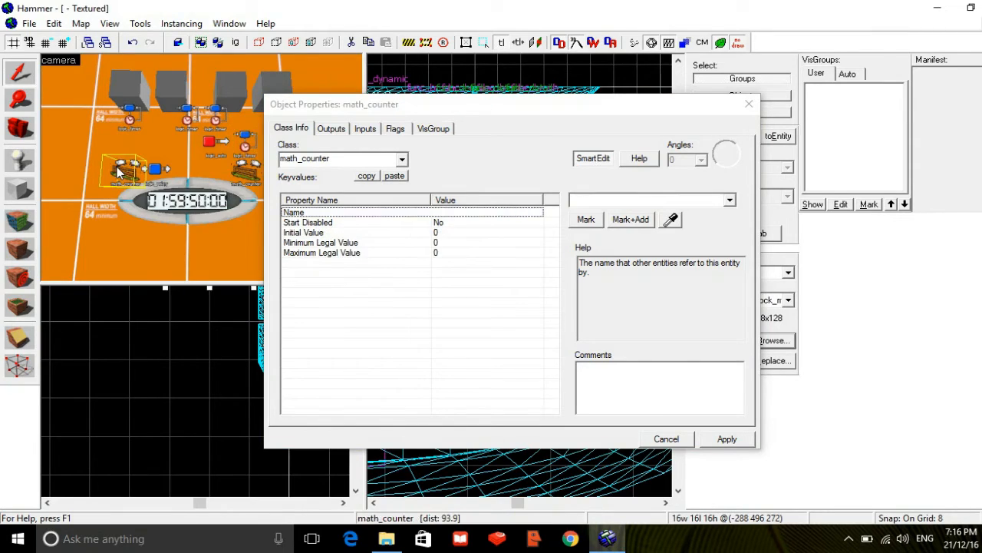
pyautogui.click(591, 201)
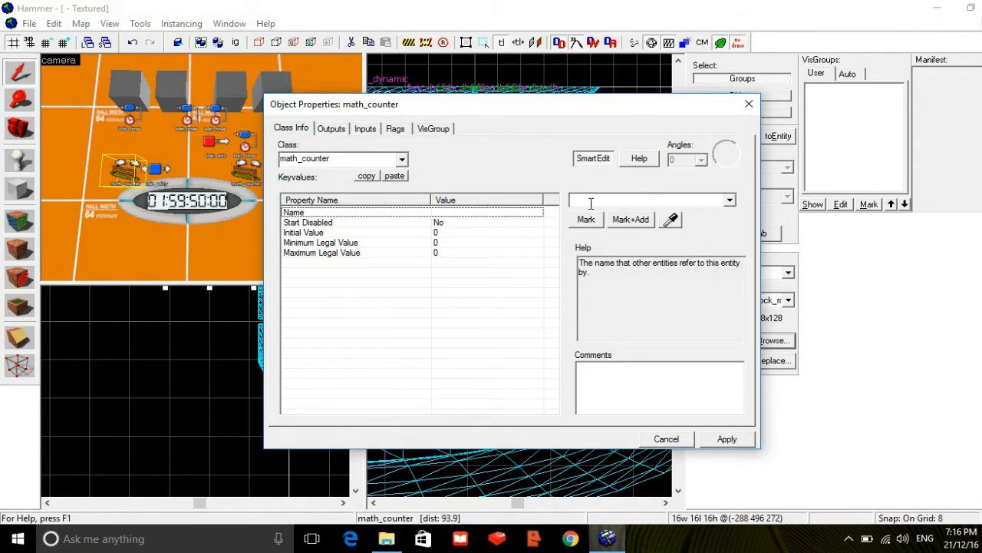
pyautogui.write('clo')
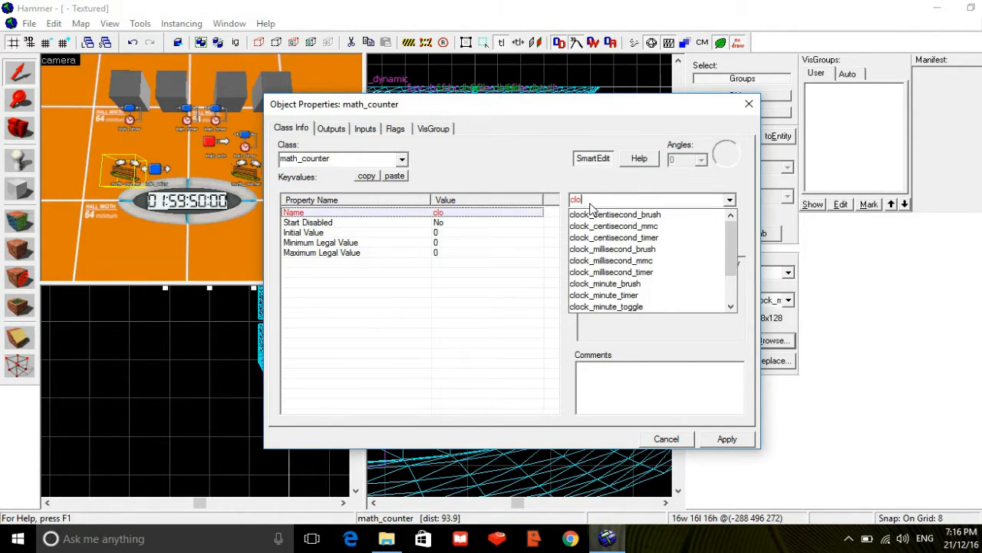
pyautogui.write('ck_counter')
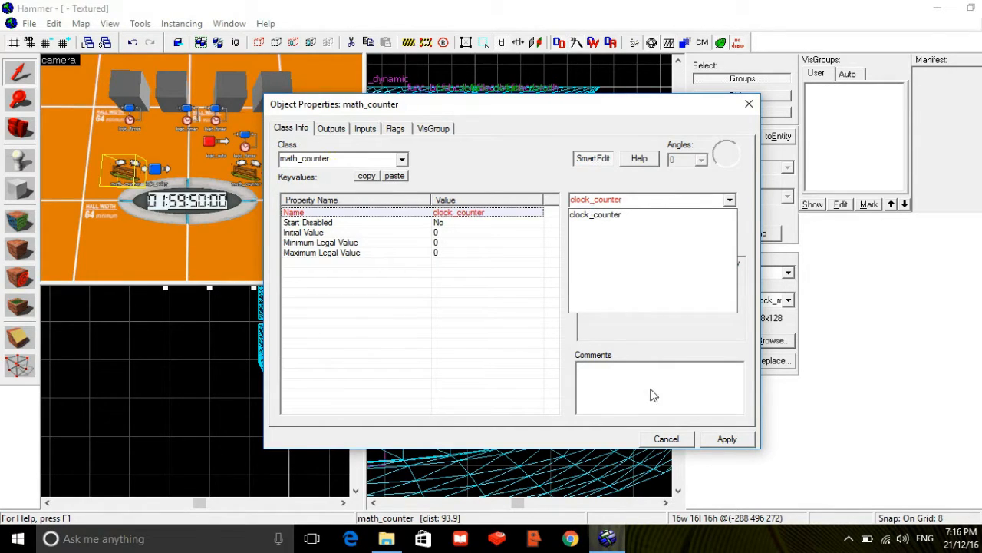
pyautogui.click(708, 445)
pyautogui.click(710, 445)
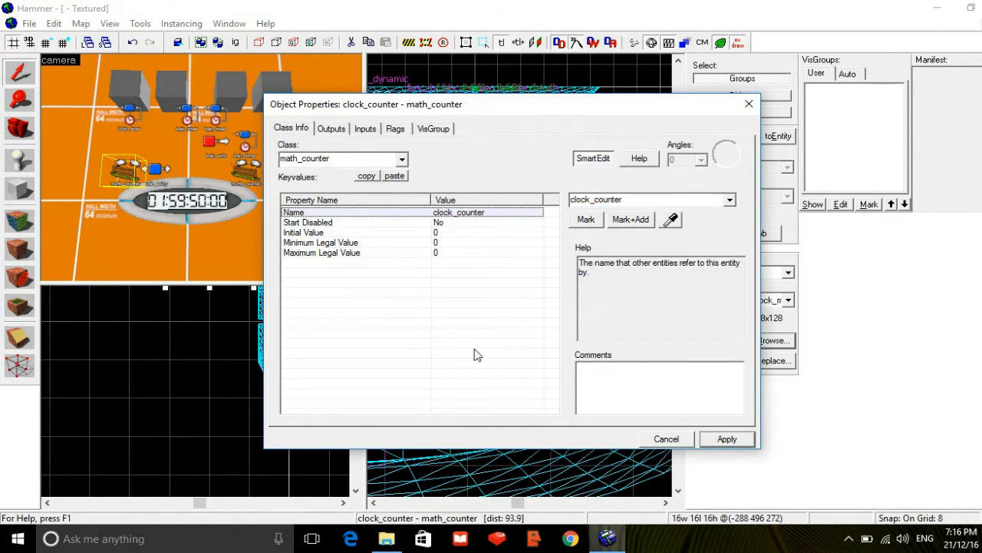
# - Name the other math_counter, below the millisecond timer, clock_counter_2 and apply the change
pyautogui.click(253, 180)
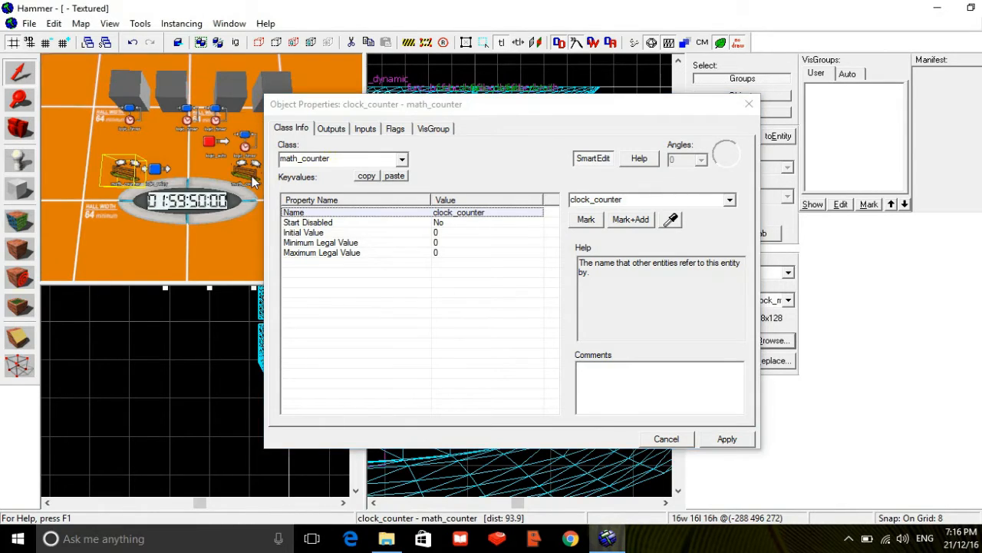
pyautogui.click(666, 198)
pyautogui.write('c')
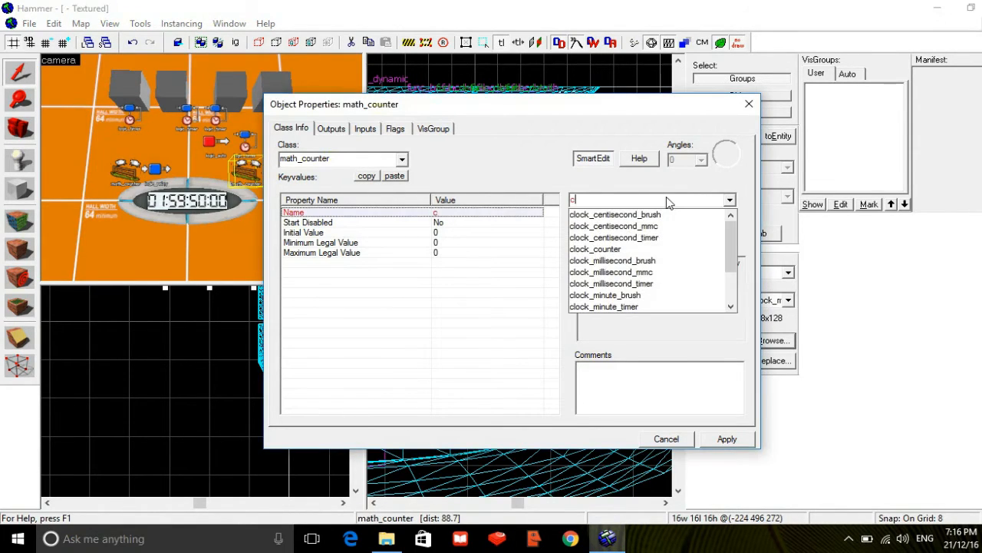
pyautogui.write('lock_counter')
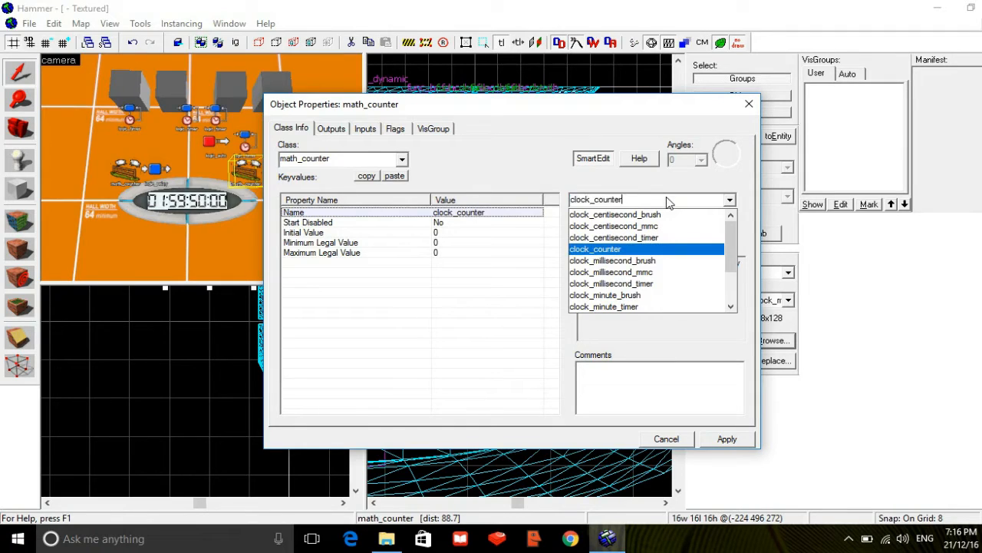
pyautogui.write('_2')
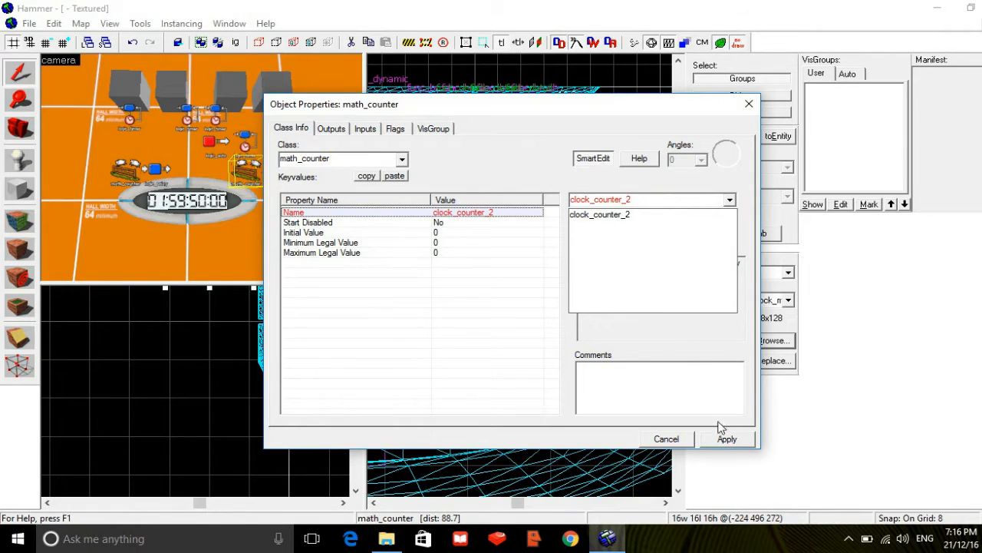
pyautogui.click(727, 439)
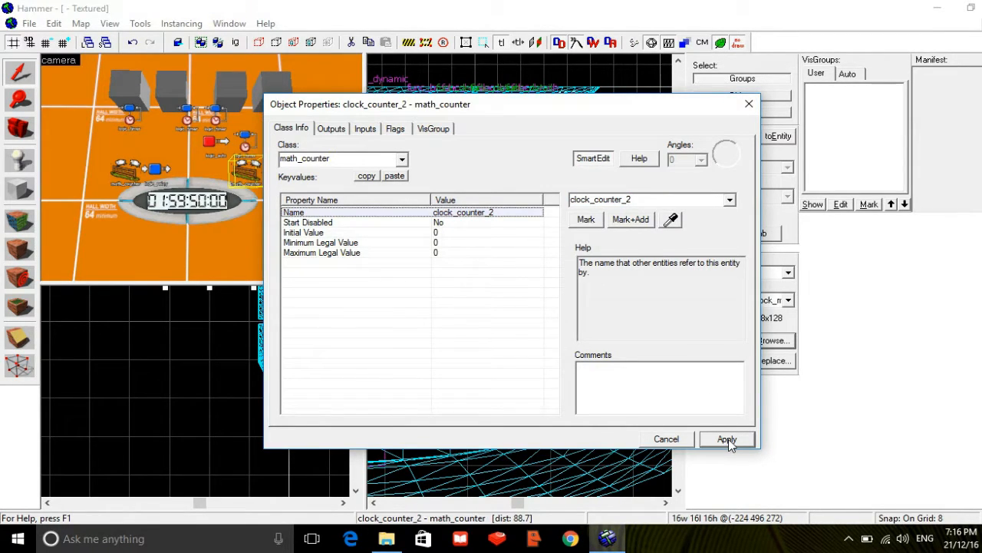
# - Name the logic_relay above the clock clock_relay and apply the change
pyautogui.click(165, 183)
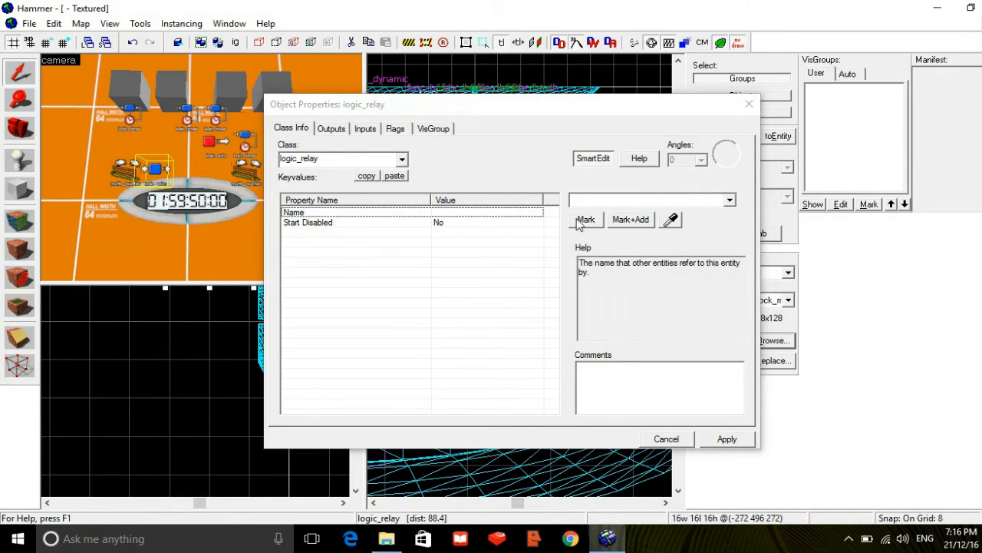
pyautogui.click(656, 214)
pyautogui.write('cl')
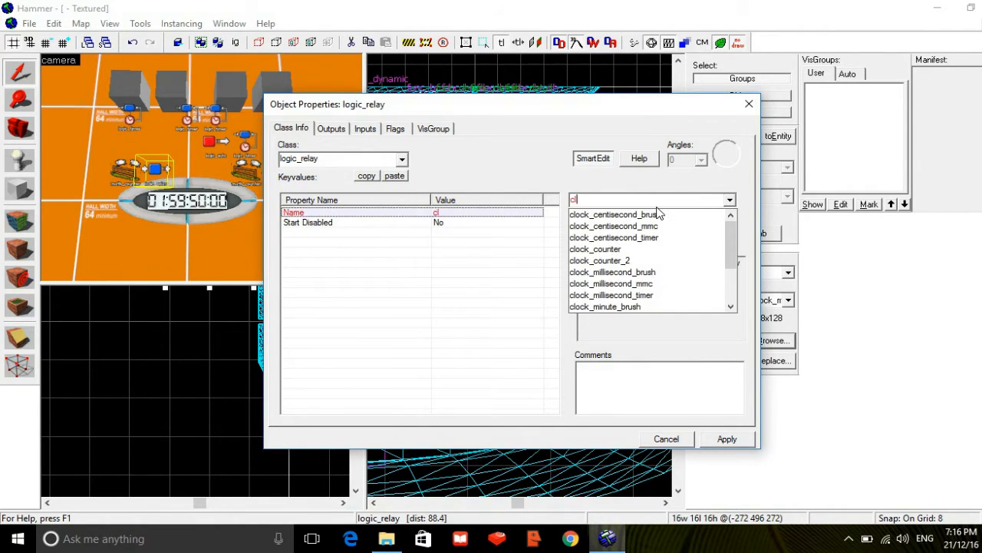
pyautogui.write('ock_relay')
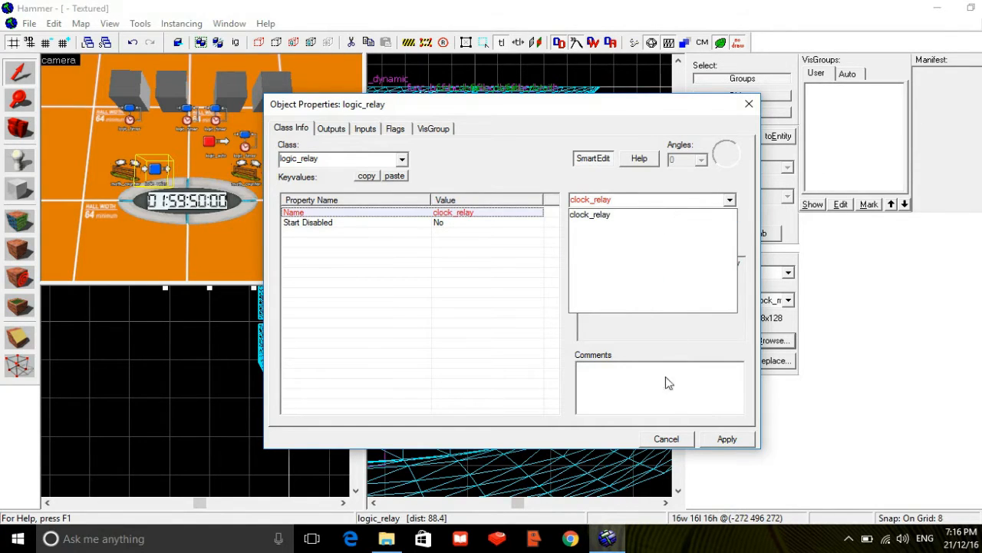
pyautogui.click(713, 444)
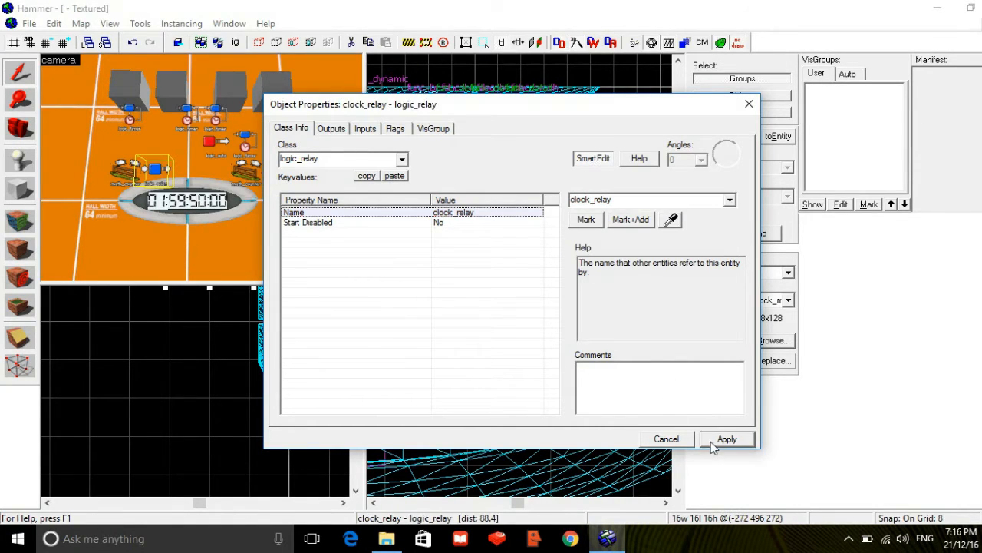
# - Open the outputs list of the logic_auto entity beside the clock's timers
pyautogui.click(205, 152)
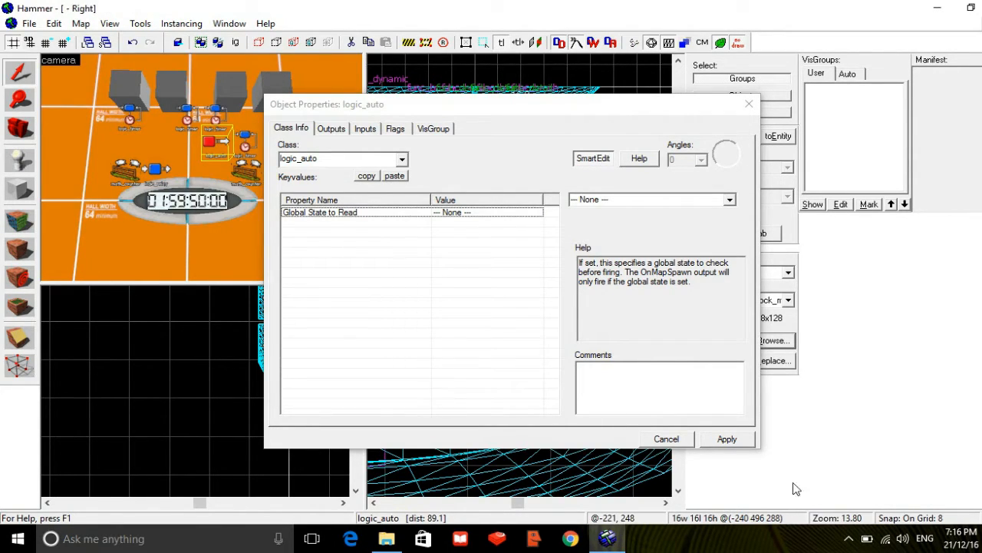
pyautogui.click(903, 537)
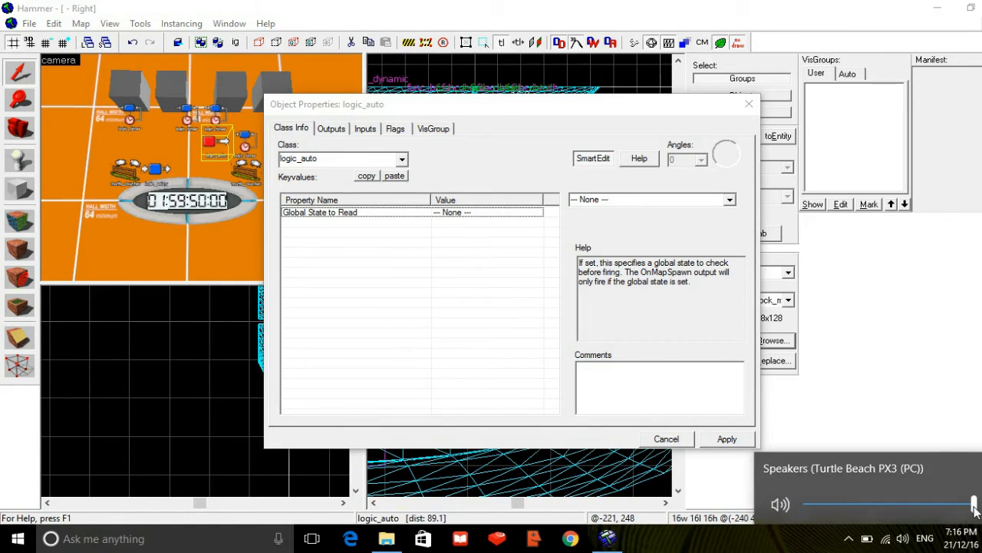
pyautogui.click(498, 114)
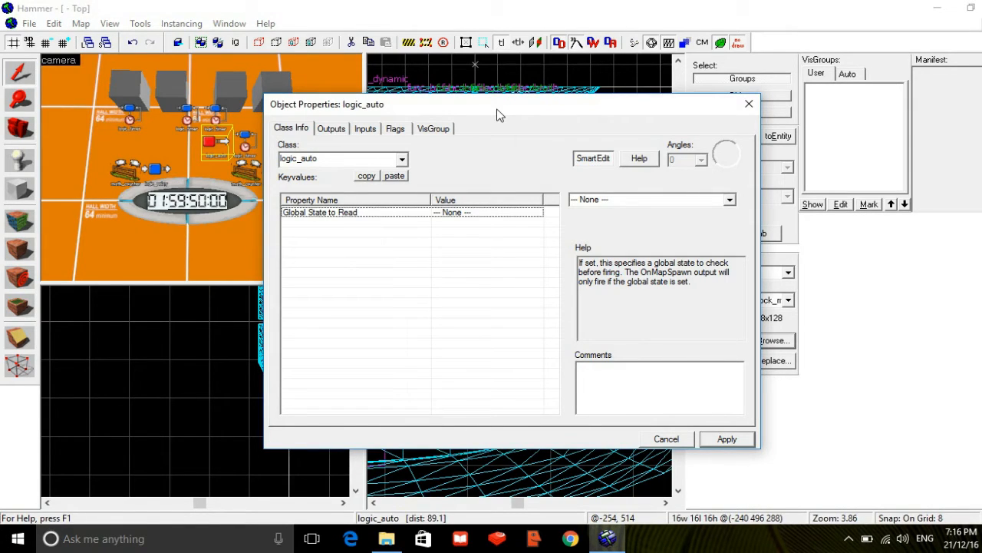
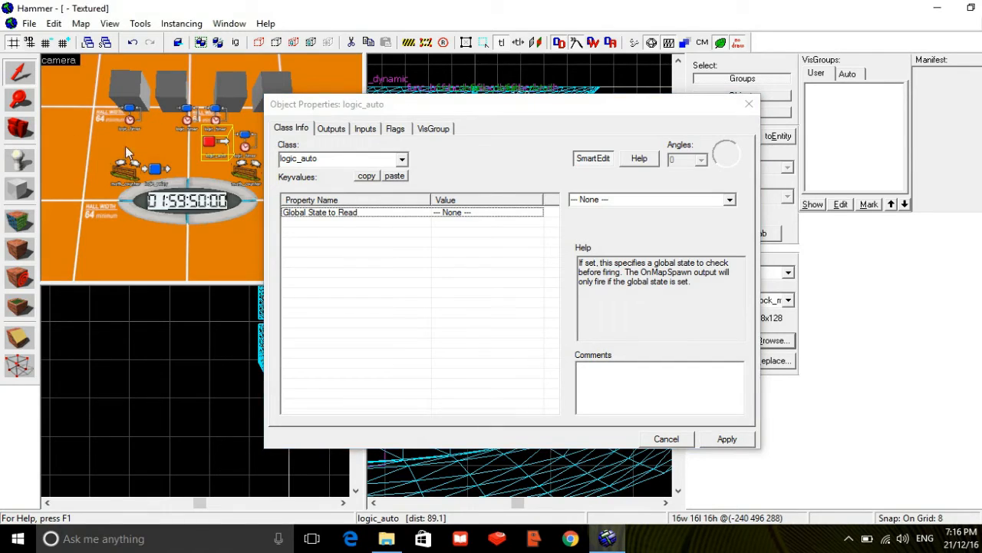
pyautogui.click(298, 132)
pyautogui.click(332, 129)
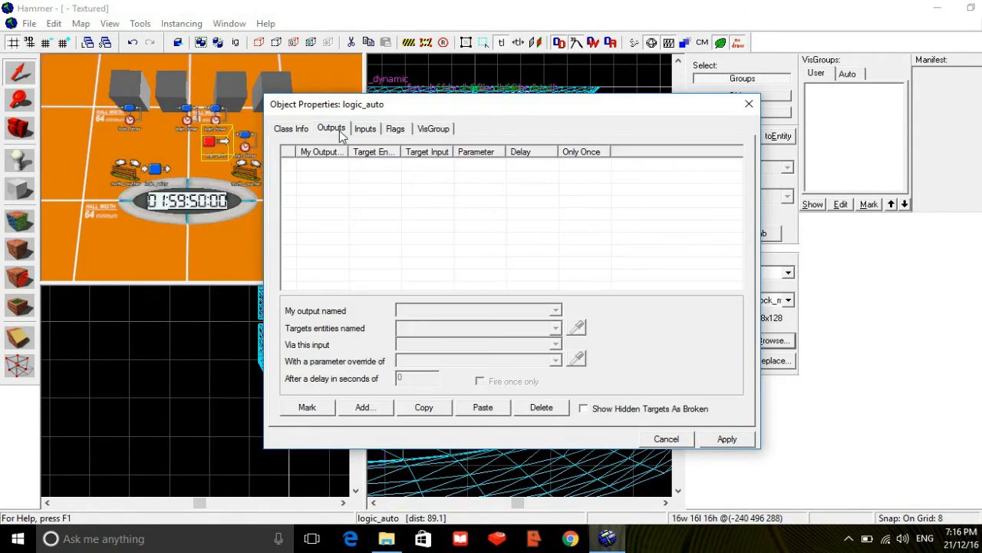
# - Add an OnMapSpawn output to the logic_auto that sends SetMaterialVar to clock_millisecond_mmc with parameter 9
pyautogui.click(363, 409)
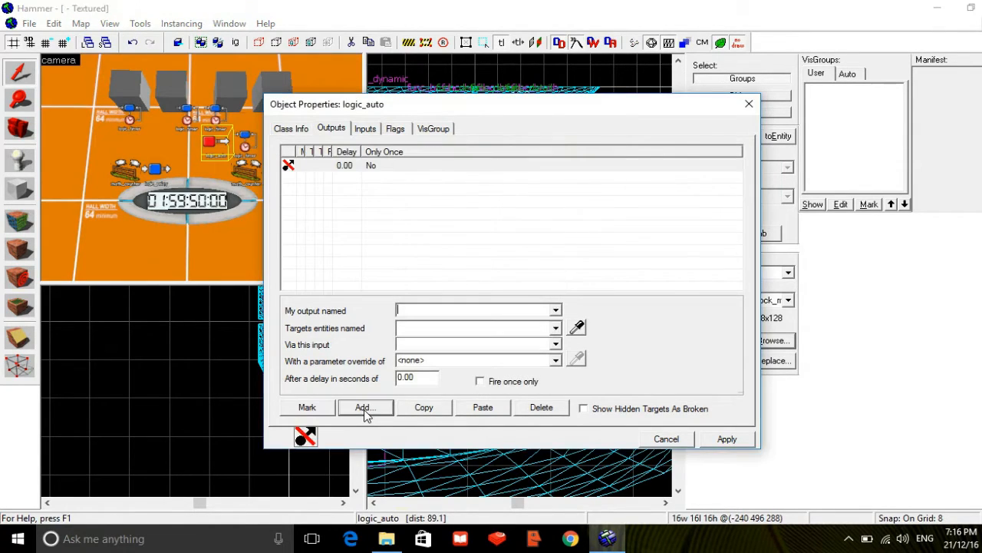
pyautogui.write('OnMapSpawn')
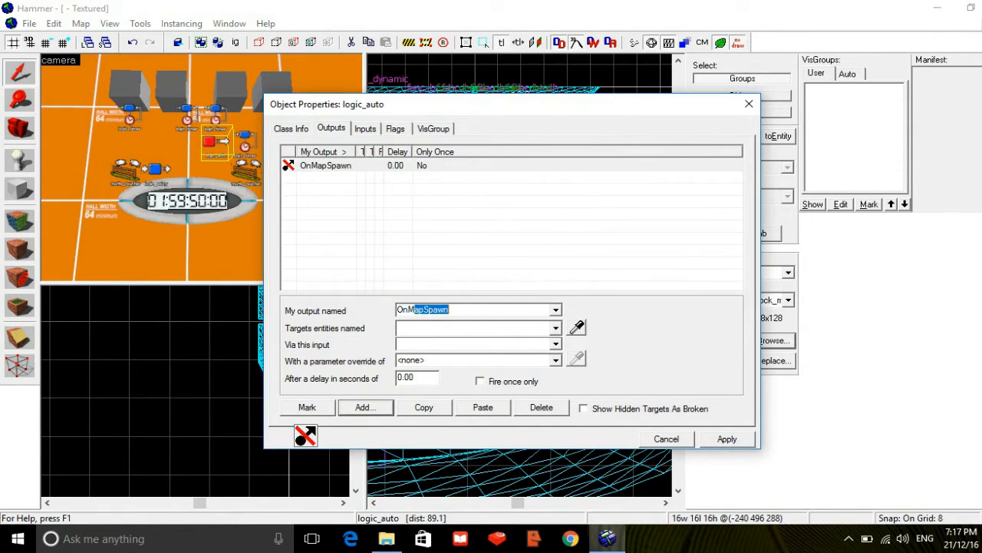
pyautogui.click(438, 327)
pyautogui.write('mmc')
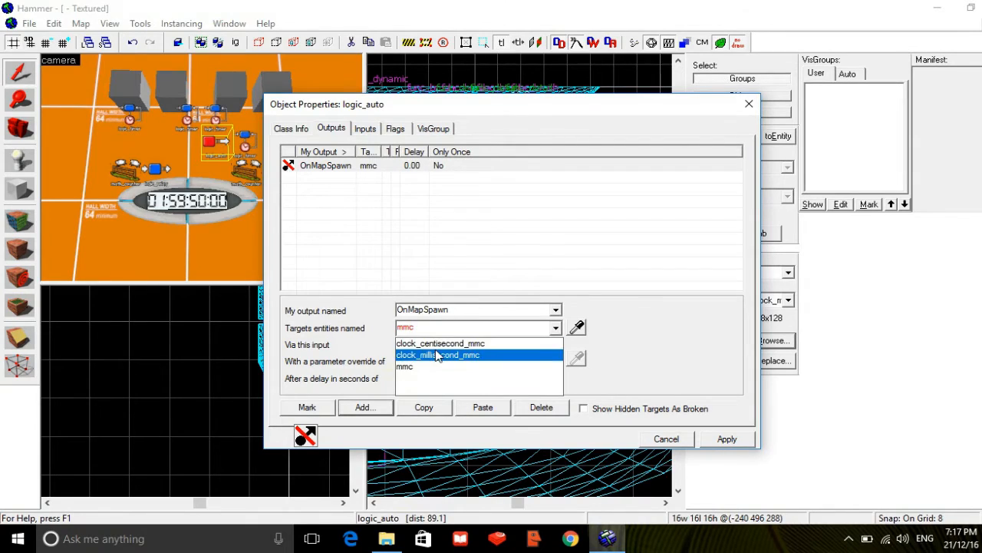
pyautogui.click(438, 347)
pyautogui.click(436, 346)
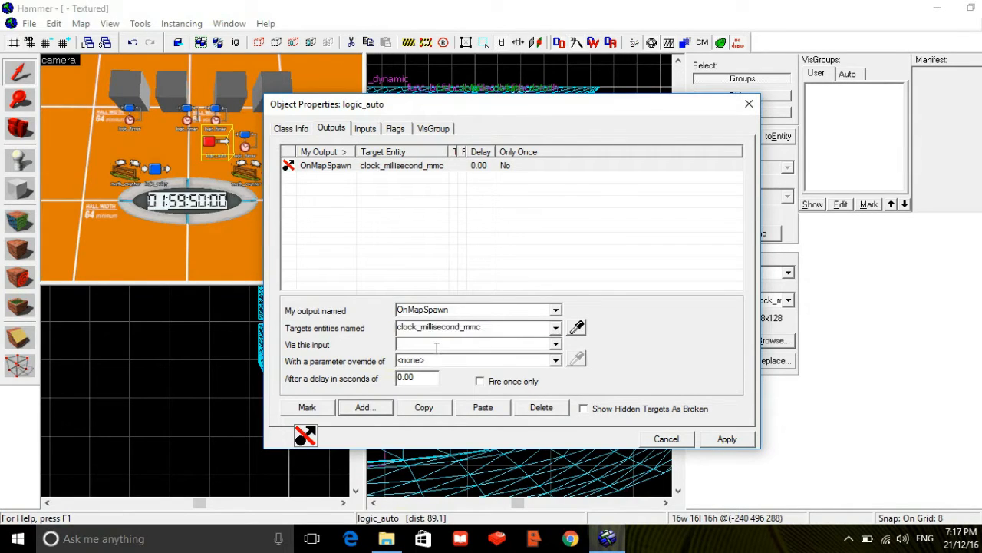
pyautogui.write('SetMaterialVar')
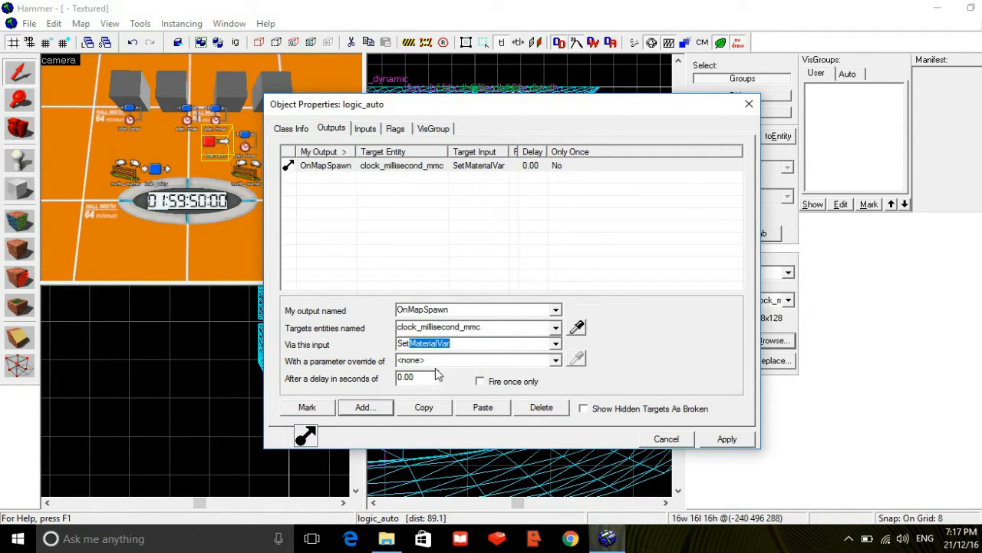
pyautogui.click(436, 364)
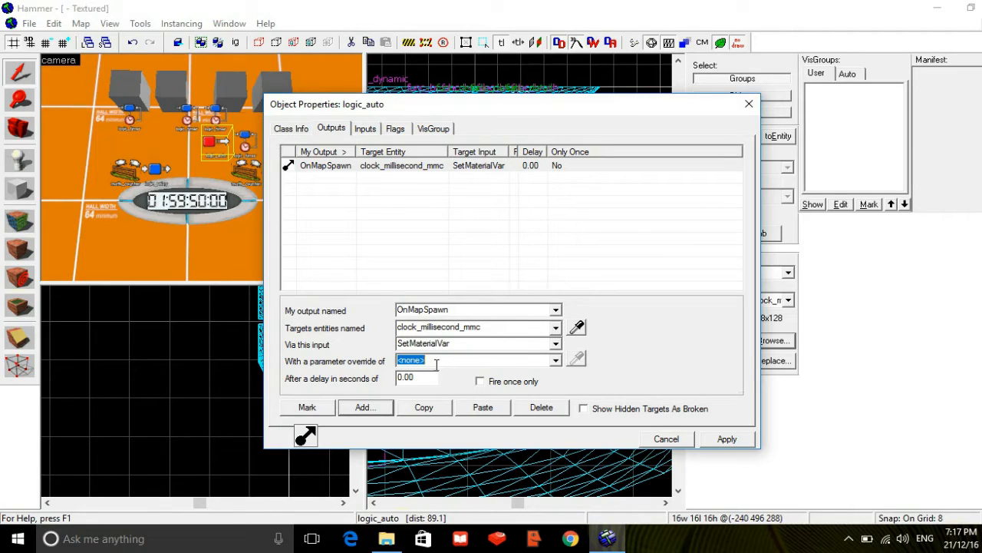
# - Add an OnMapSpawn output to the logic_auto that sends SetMaterialVar to clock_centisecond_mmc with parameter 59
pyautogui.click(373, 407)
pyautogui.write('o')
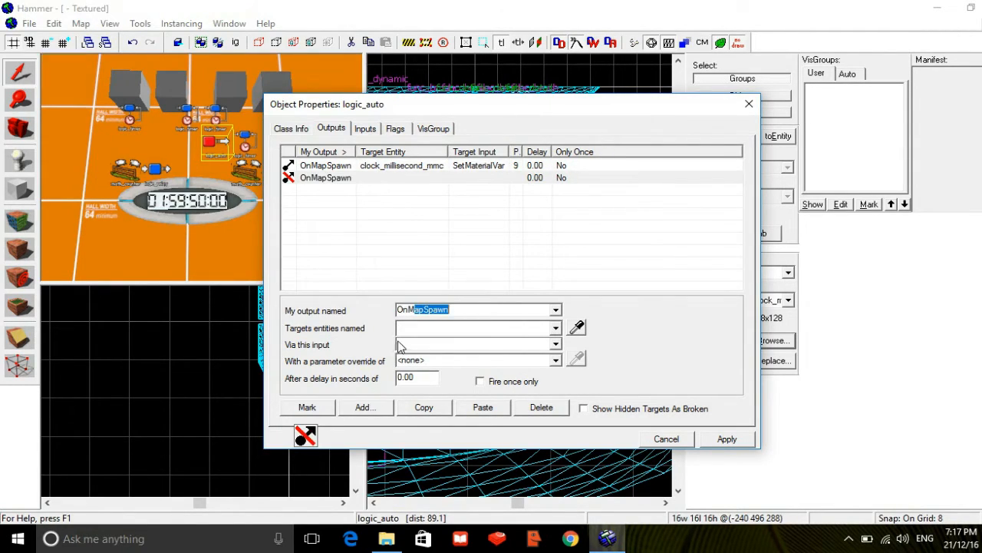
pyautogui.click(413, 329)
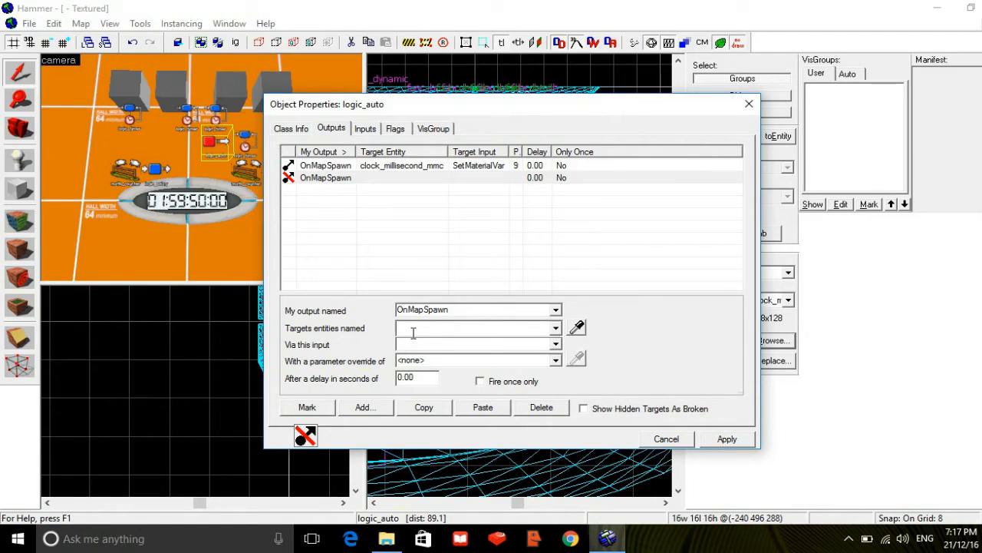
pyautogui.write('mmc')
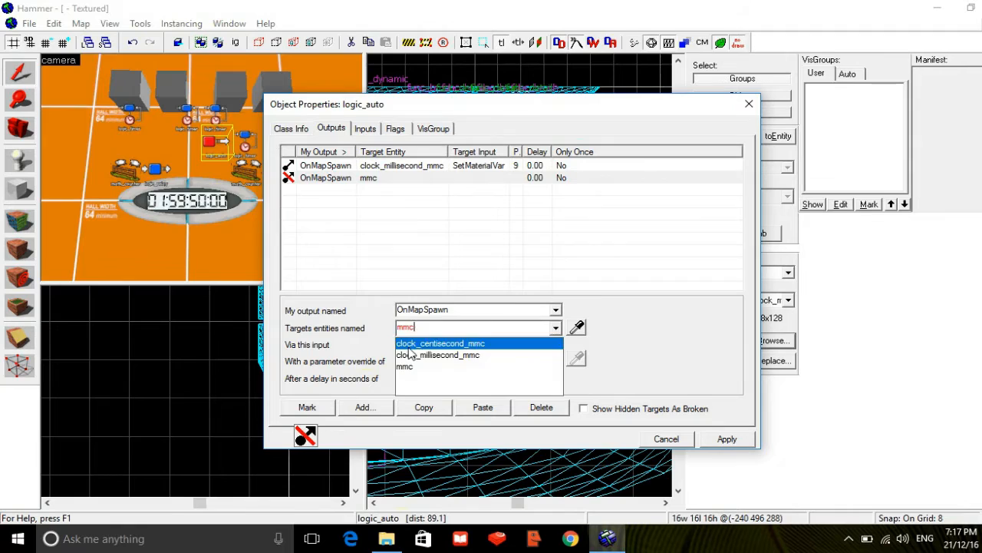
pyautogui.click(409, 347)
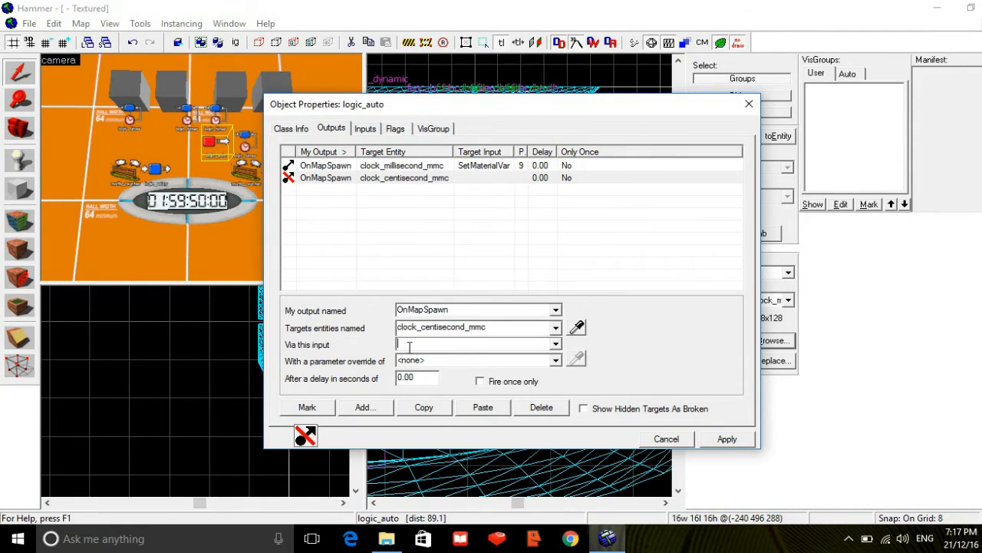
pyautogui.click(409, 347)
pyautogui.write('SetMaterialVar')
pyautogui.press('Tab')
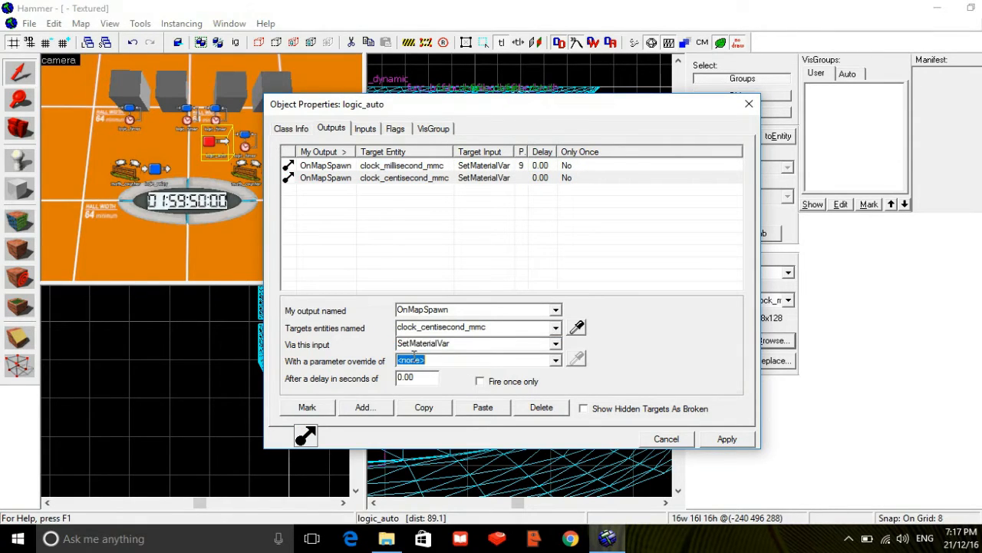
pyautogui.write('59')
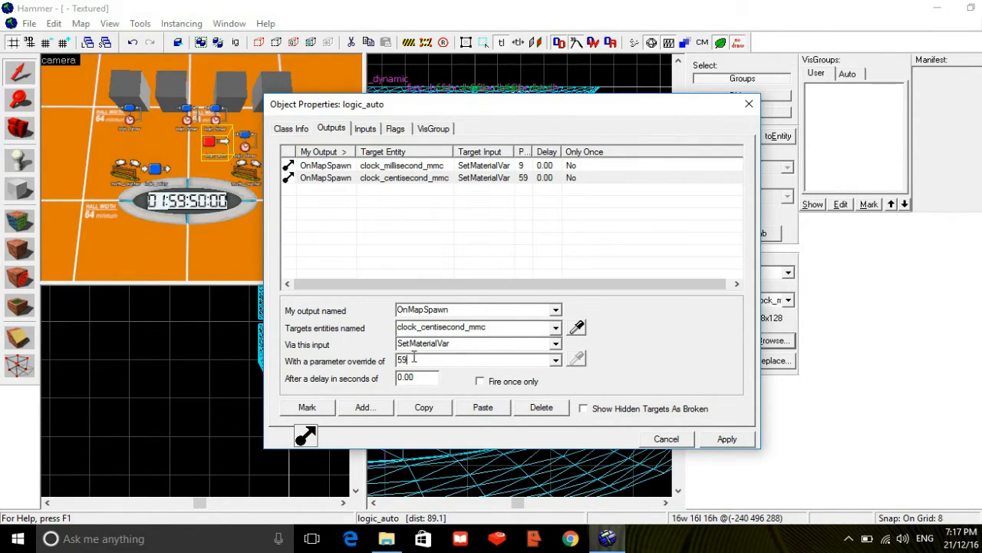
# - Add an OnMapSpawn output sending SetTextureIndex to clock_second_toggle with parameter 59, apply it and close the logic_auto properties
pyautogui.click(363, 407)
pyautogui.write('OnM')
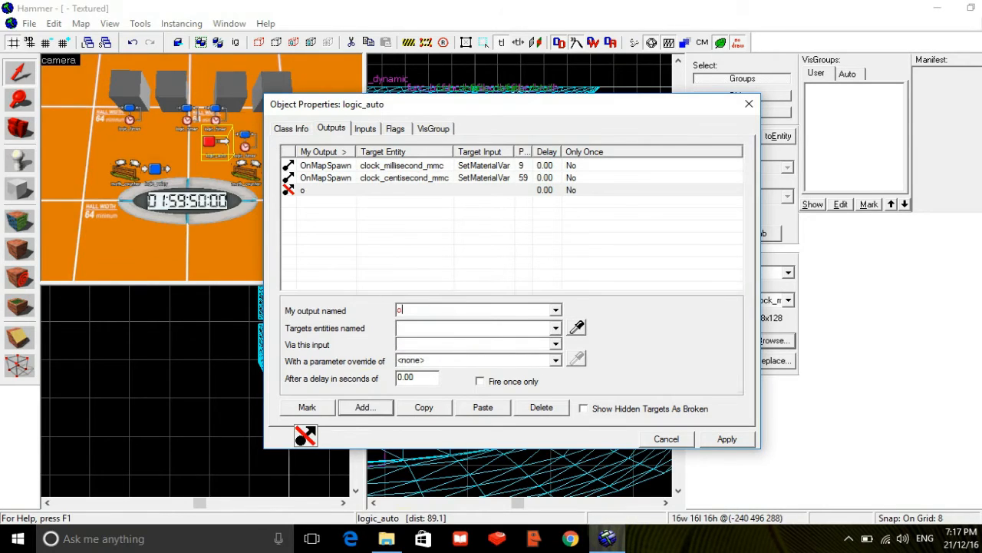
pyautogui.click(408, 332)
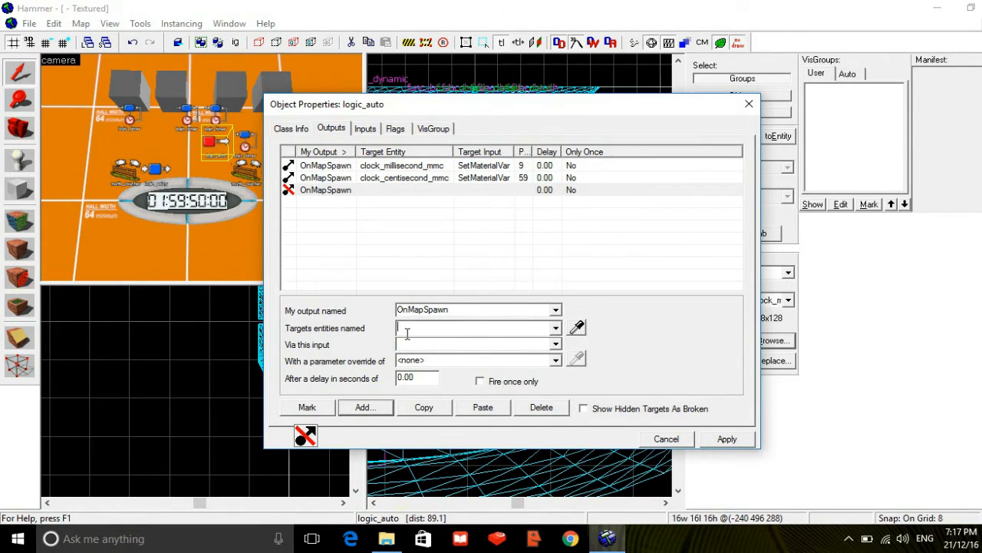
pyautogui.write('tog')
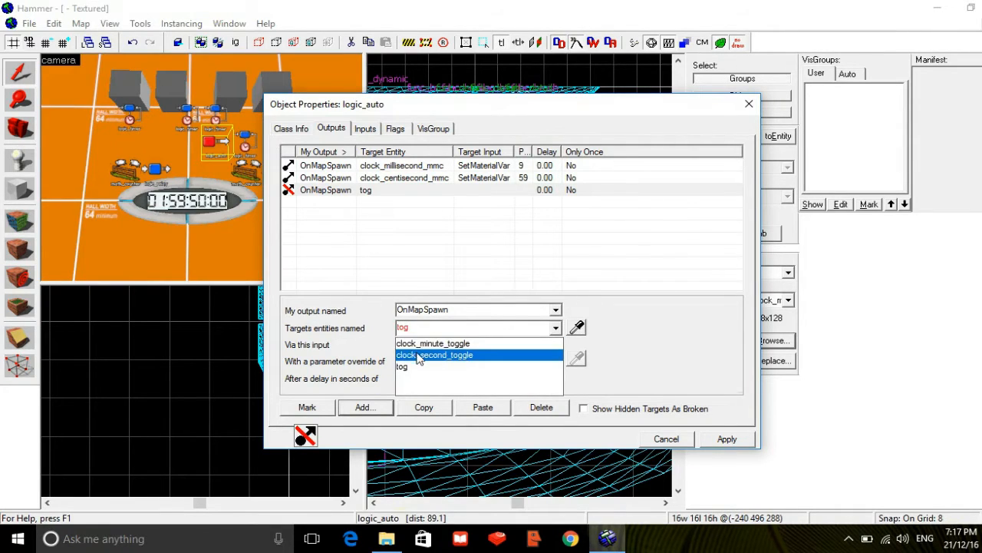
pyautogui.click(418, 357)
pyautogui.click(420, 346)
pyautogui.write('SetTextureIndex')
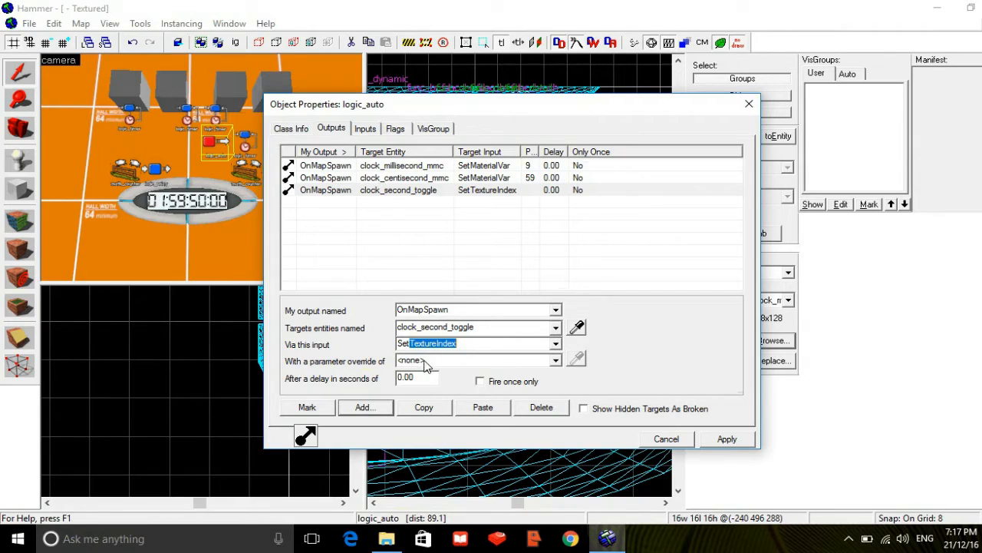
pyautogui.click(427, 361)
pyautogui.write('59')
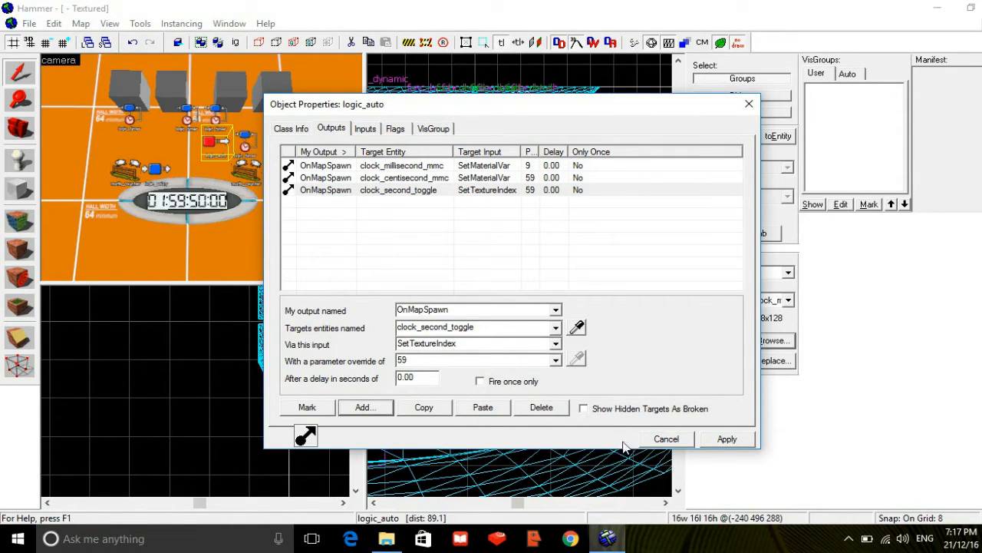
pyautogui.click(727, 438)
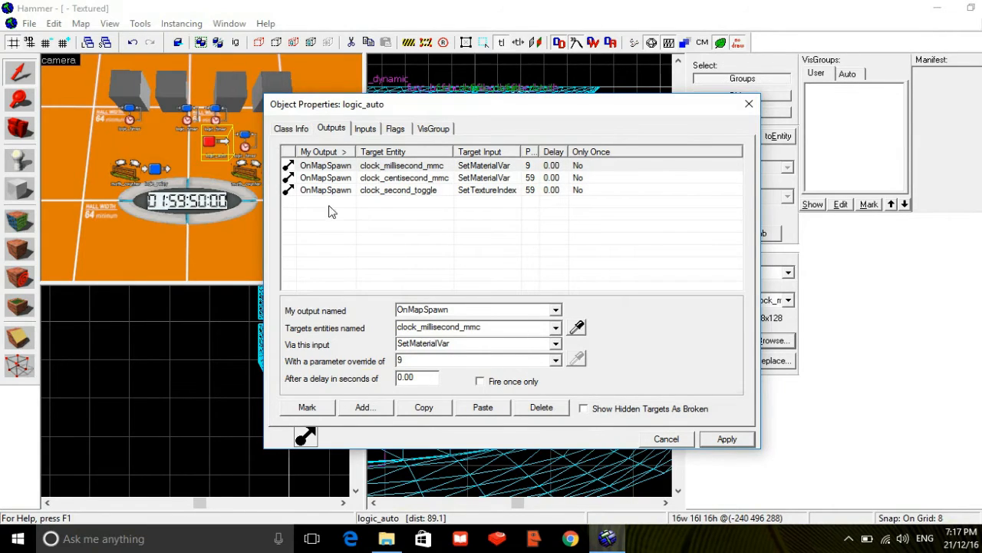
pyautogui.click(184, 201)
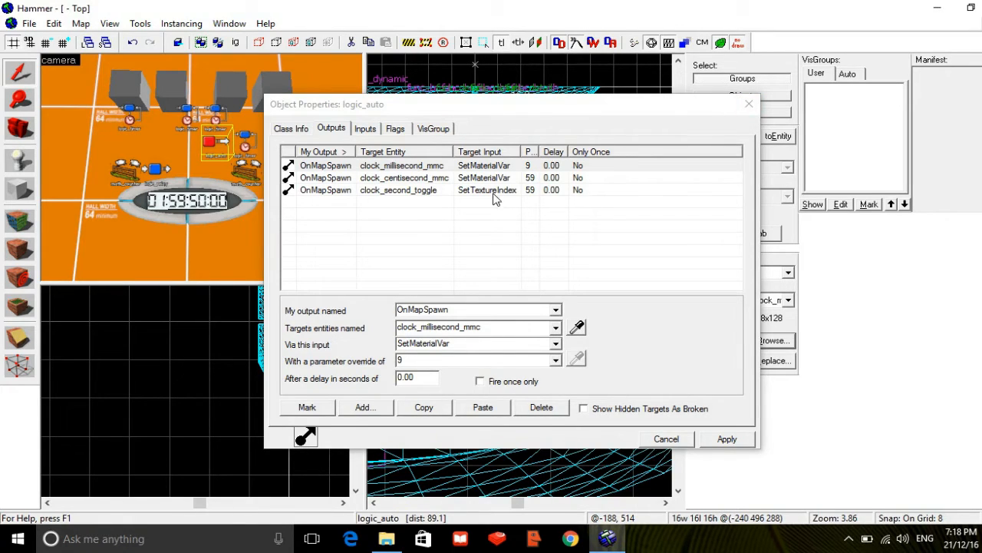
pyautogui.click(742, 112)
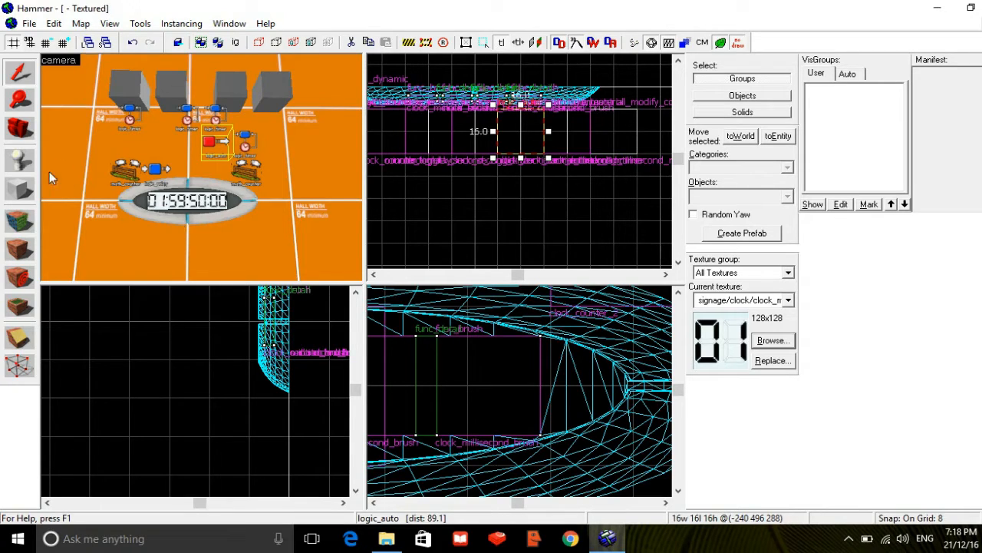
# - Add an OnTrigger output to the clock_relay entity that sends Enable to clock_minute_timer
pyautogui.click(154, 170)
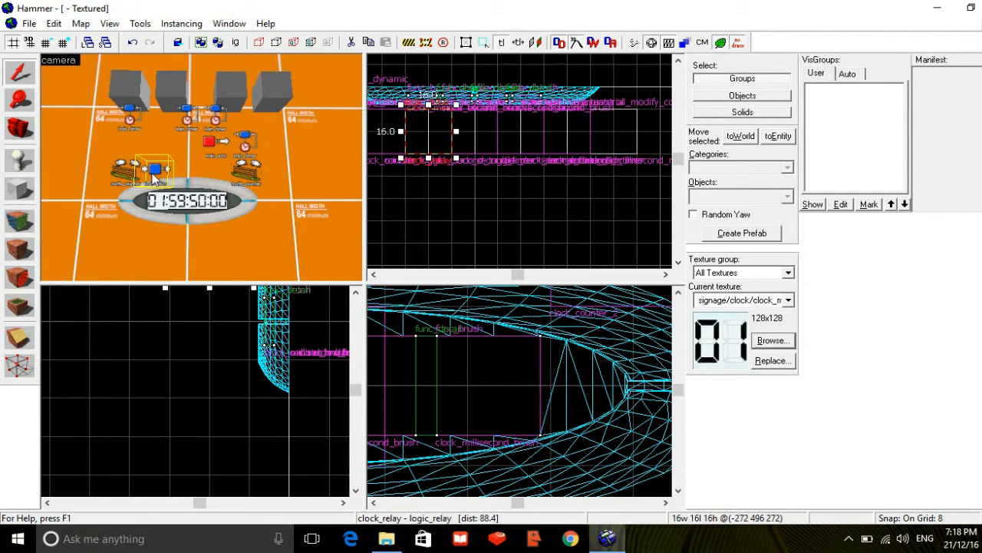
pyautogui.doubleClick(153, 176)
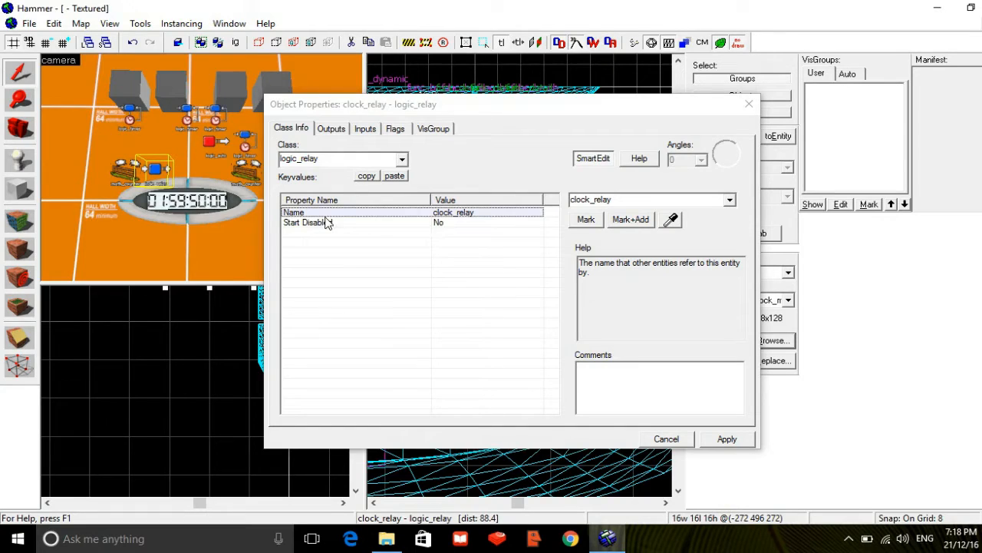
pyautogui.click(328, 132)
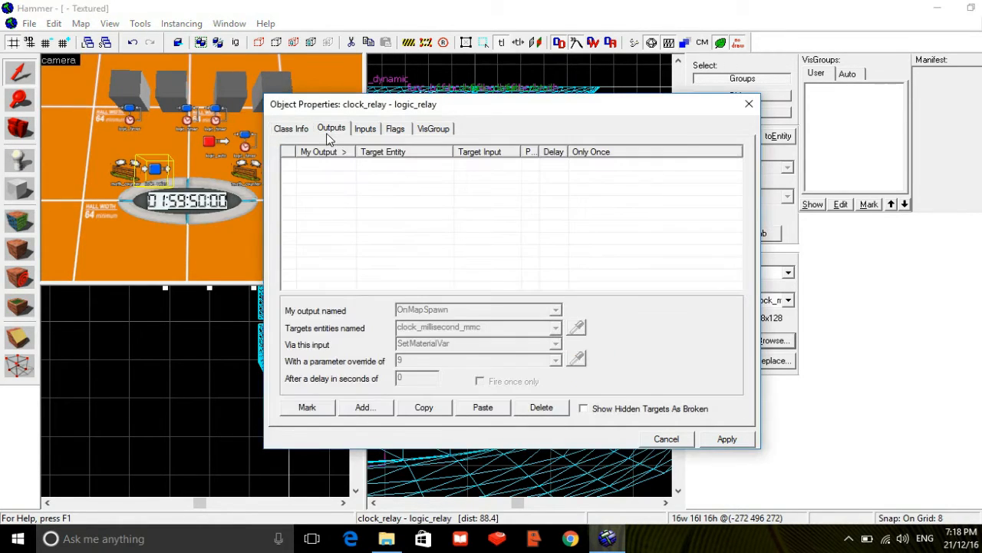
pyautogui.click(364, 407)
pyautogui.write('OnTrigger')
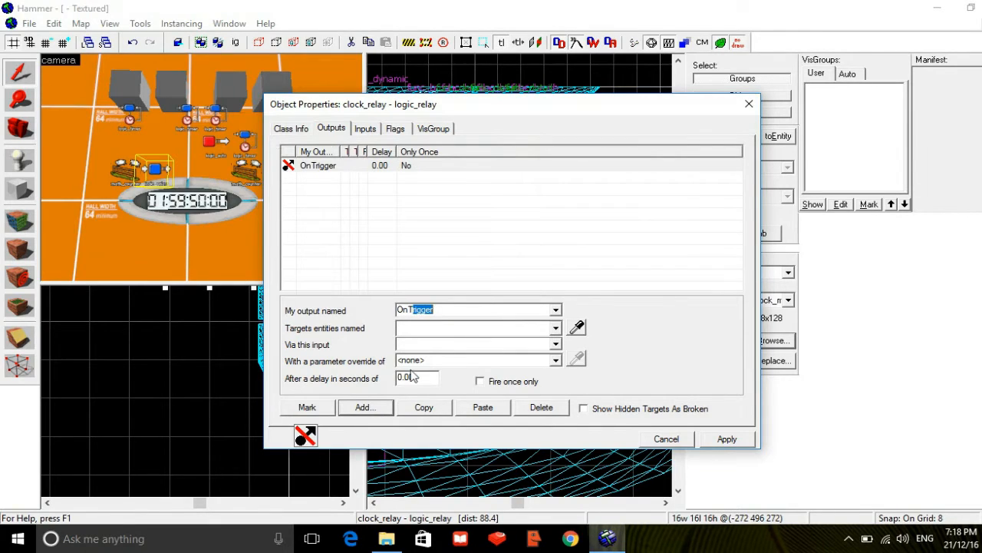
pyautogui.click(438, 330)
pyautogui.write('mi')
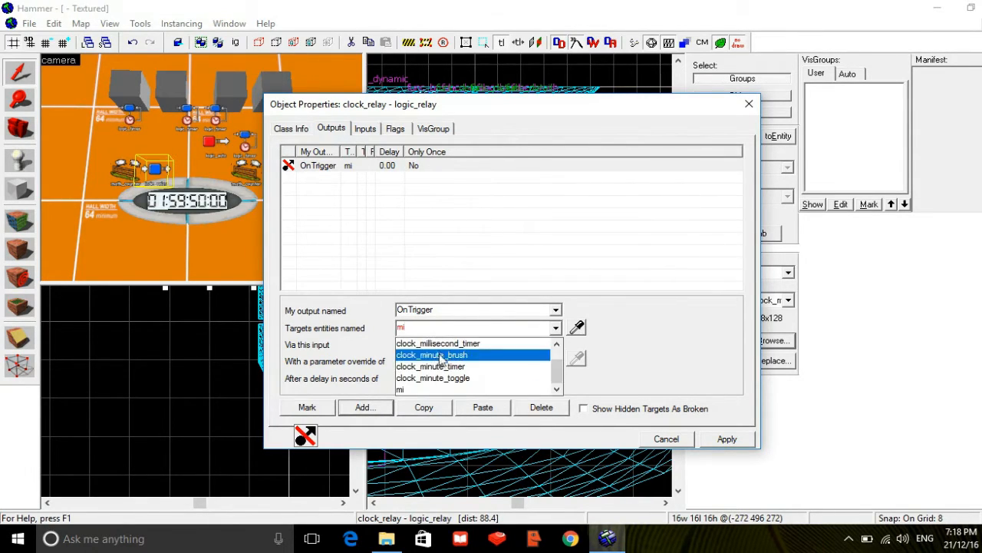
pyautogui.click(442, 364)
pyautogui.click(442, 360)
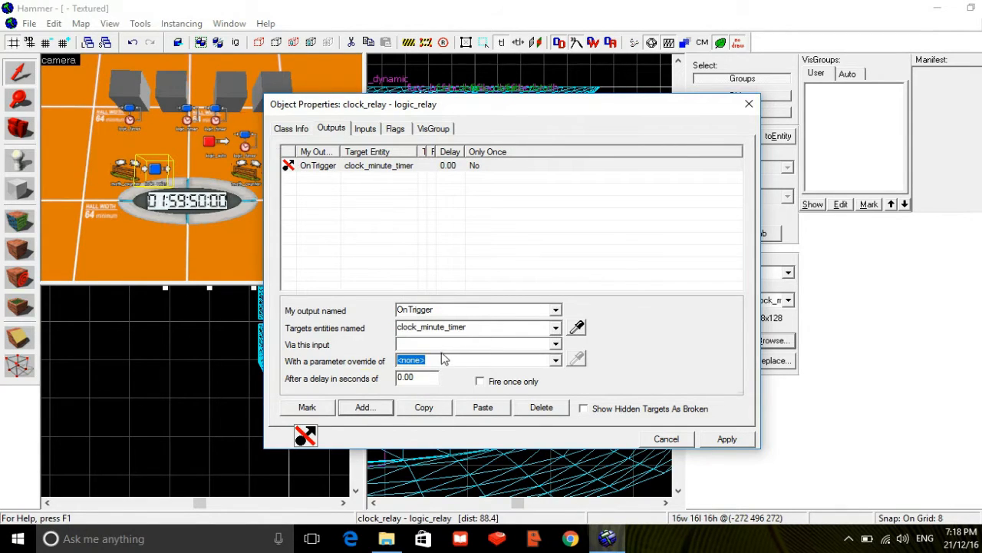
pyautogui.click(444, 358)
pyautogui.write('Enable')
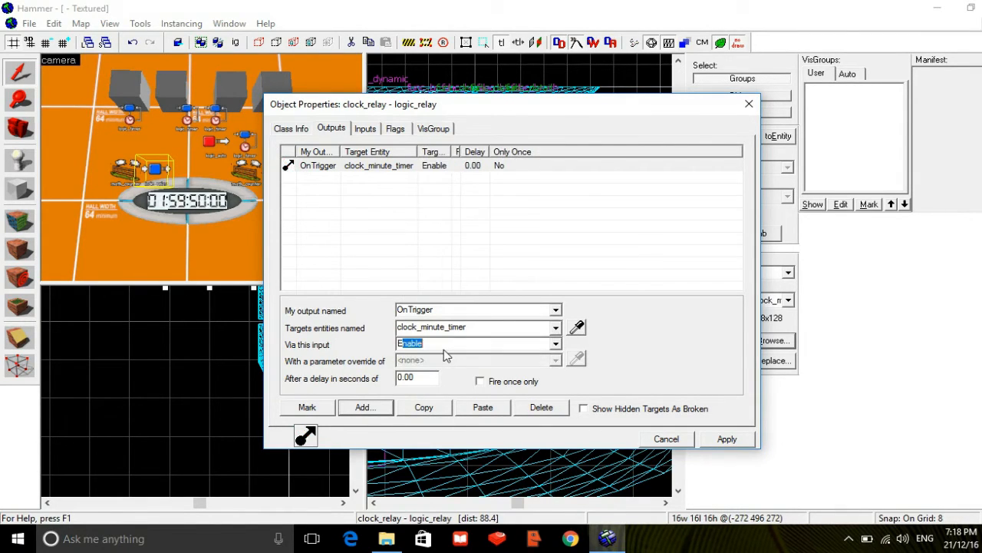
# - Add an OnTrigger output to clock_relay that sends Enable to clock_second_timer
pyautogui.click(364, 407)
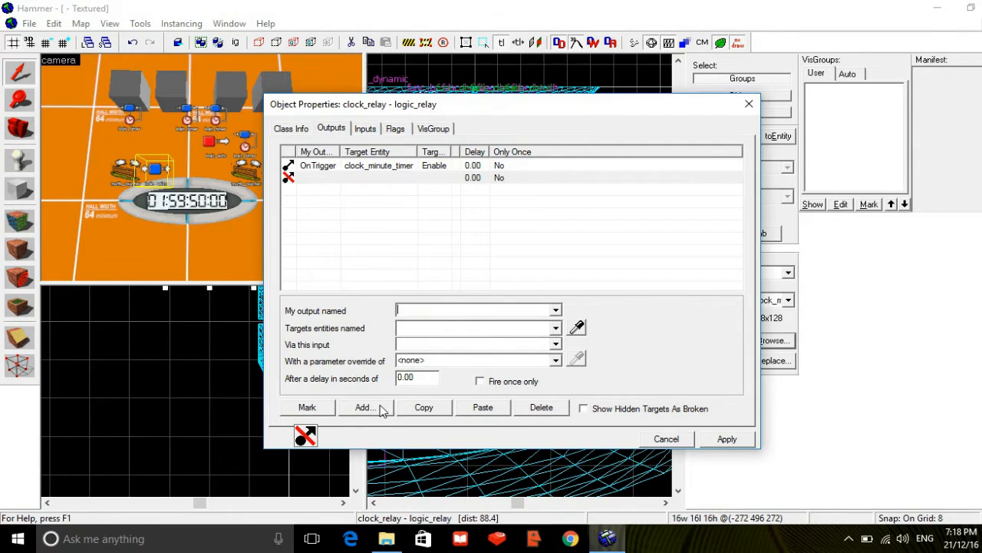
pyautogui.write('OnTrigger')
pyautogui.click(418, 329)
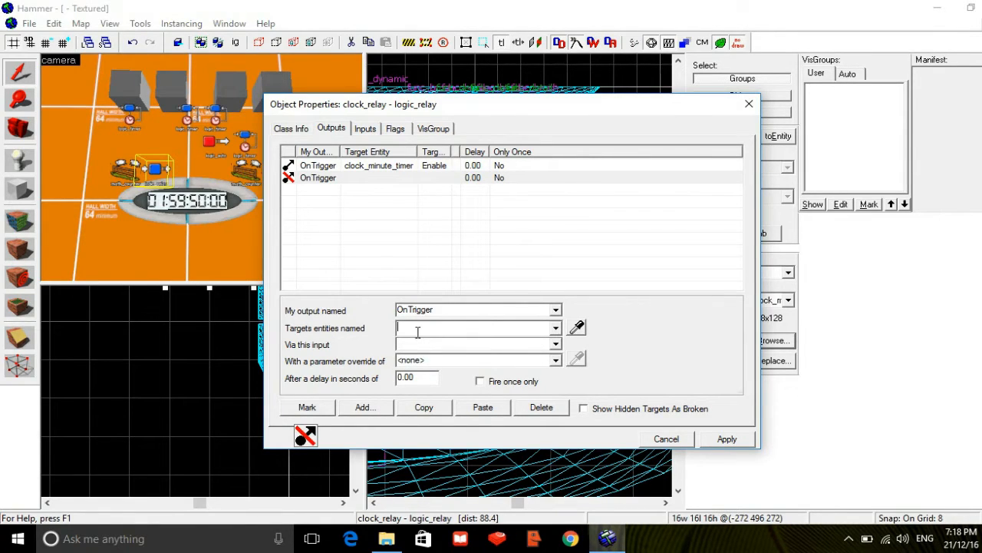
pyautogui.write('clo')
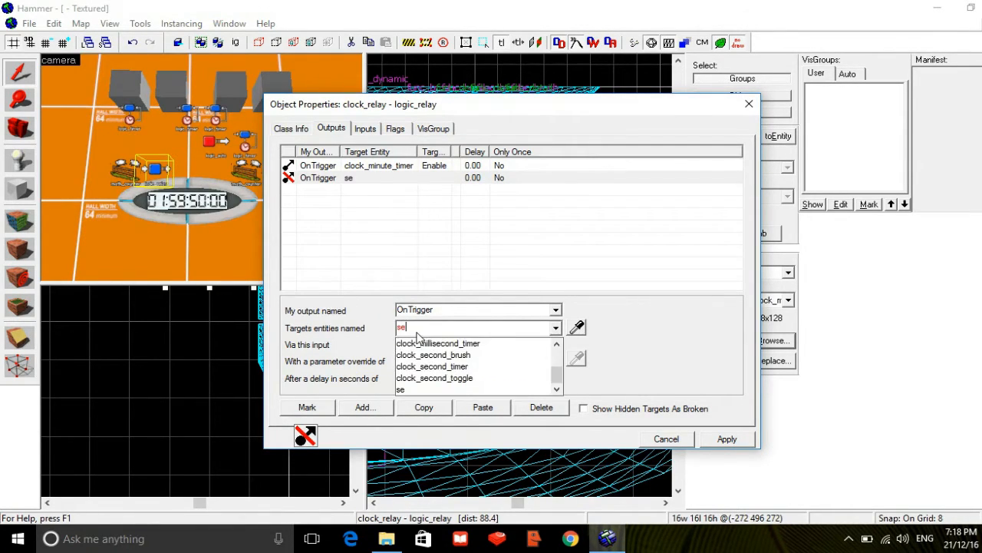
pyautogui.click(426, 355)
pyautogui.click(424, 345)
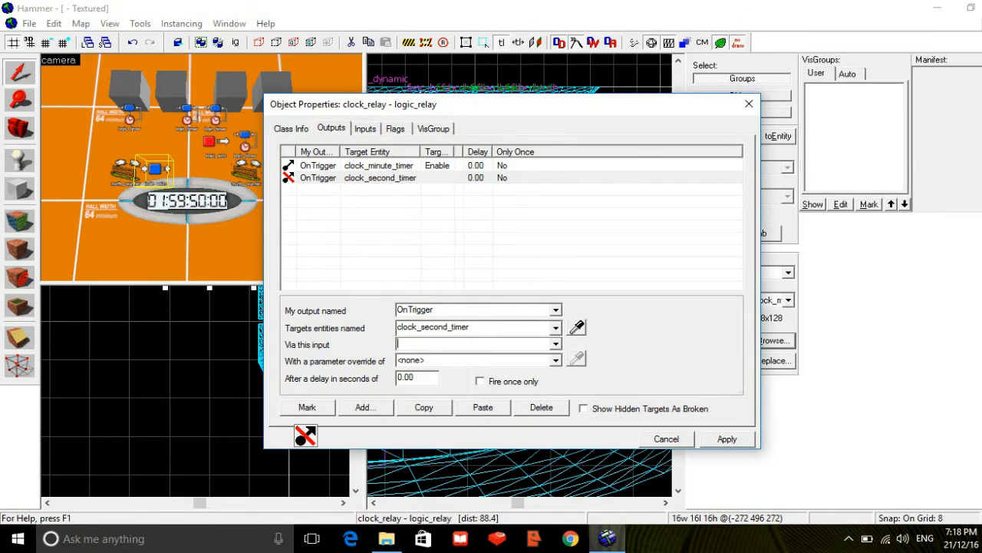
pyautogui.write('Enable')
# - Add another OnTrigger output to clock_relay and look up the centisecond entities as its target
pyautogui.click(371, 411)
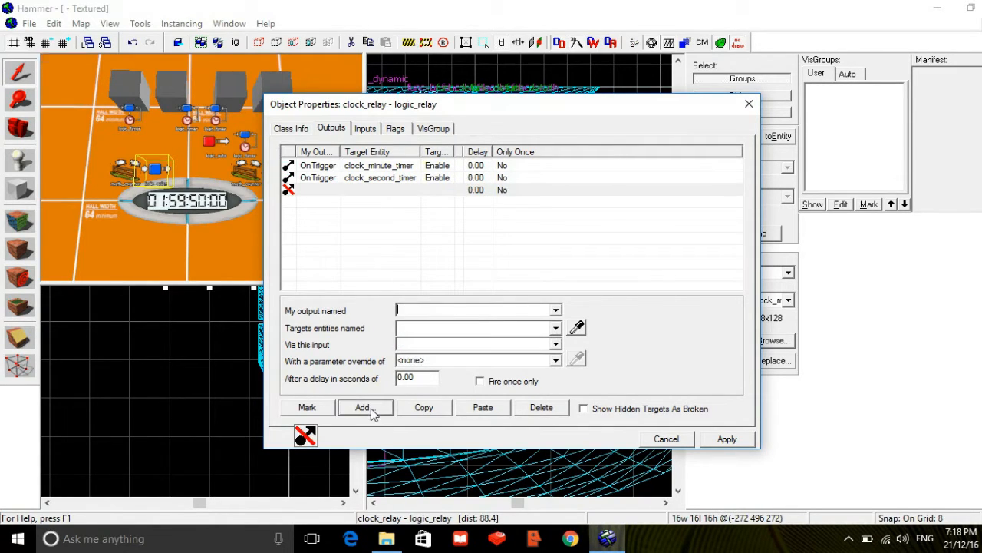
pyautogui.write('OnTrigger')
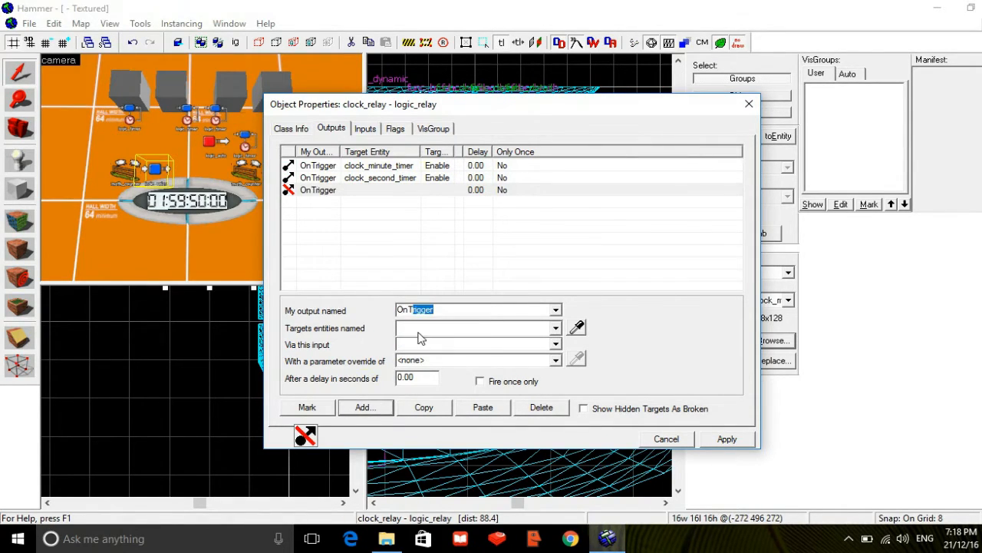
pyautogui.click(419, 331)
pyautogui.write('ce')
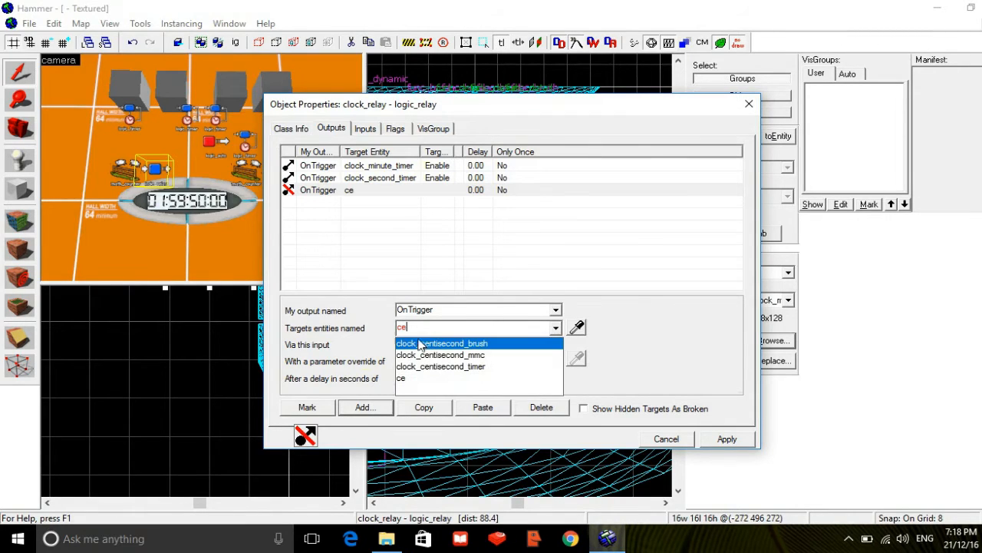
# - Set the unfinished OnTrigger output of clock_relay to target clock_centisecond_timer with the Enable input
pyautogui.click(422, 367)
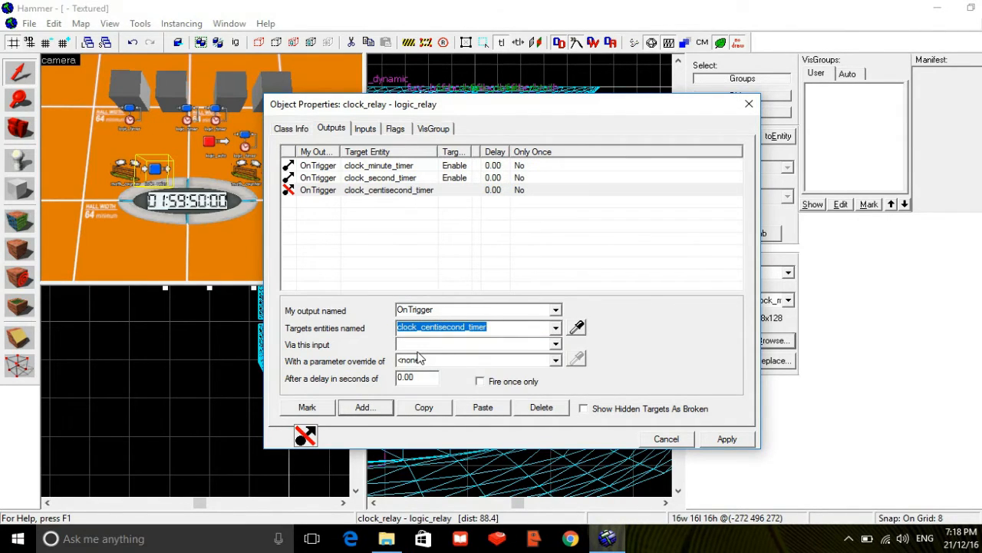
pyautogui.click(420, 345)
pyautogui.write('Enable')
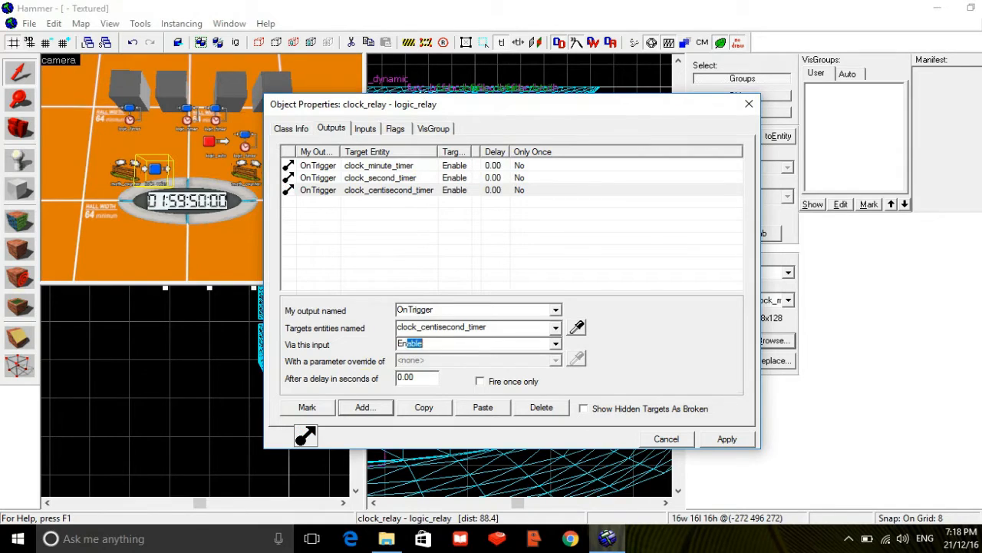
# - Add another OnTrigger output to clock_relay that sends Enable to clock_millisecond_timer
pyautogui.click(381, 405)
pyautogui.write('OnT')
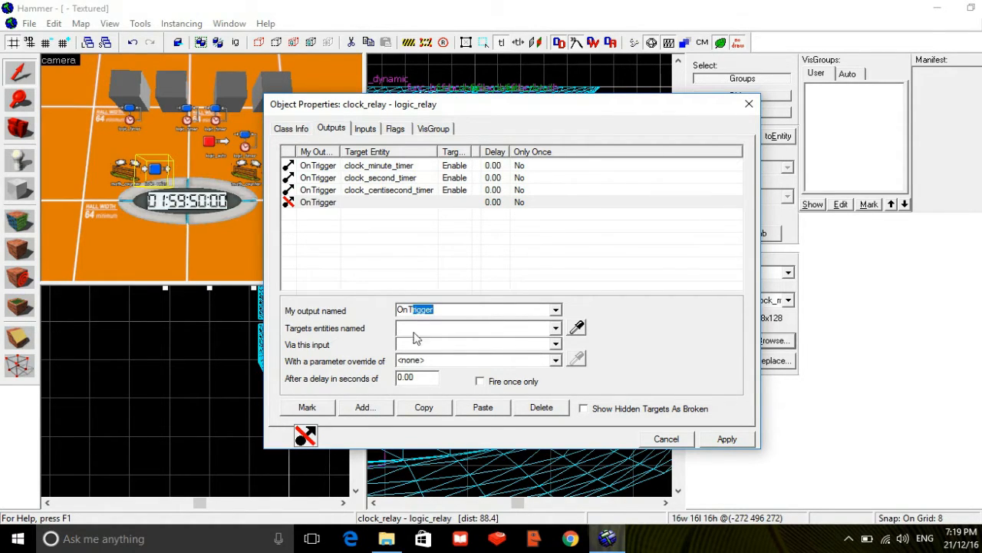
pyautogui.click(415, 329)
pyautogui.write('mi')
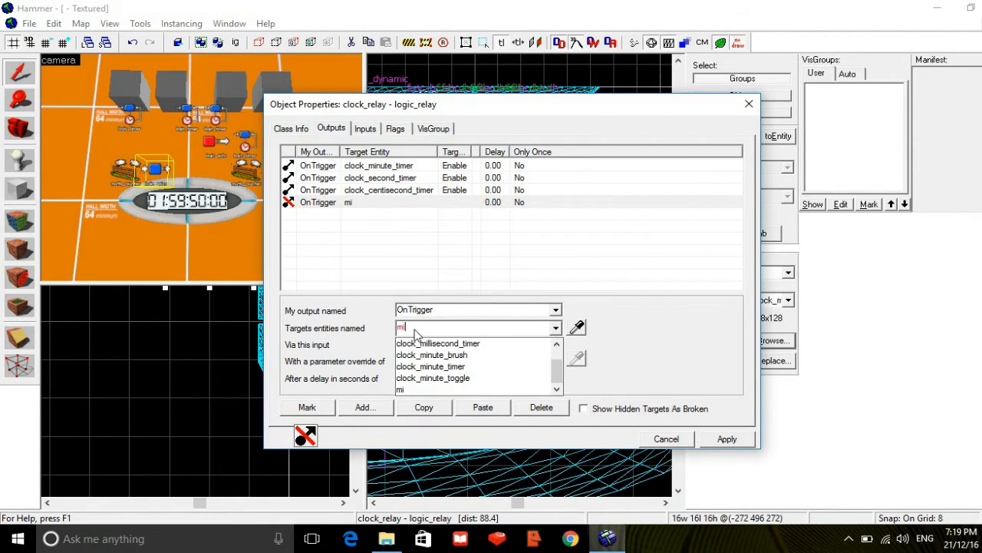
pyautogui.click(433, 367)
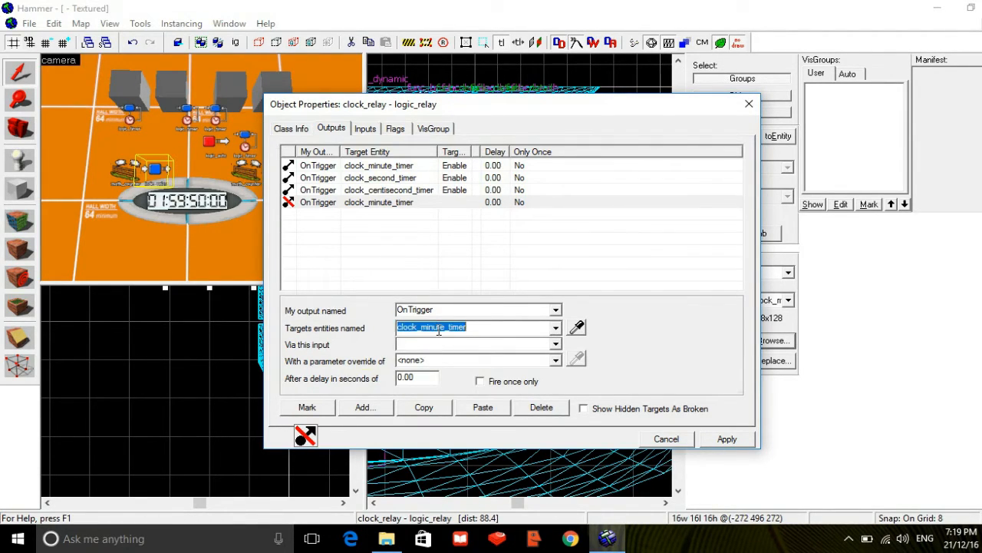
pyautogui.write('mill')
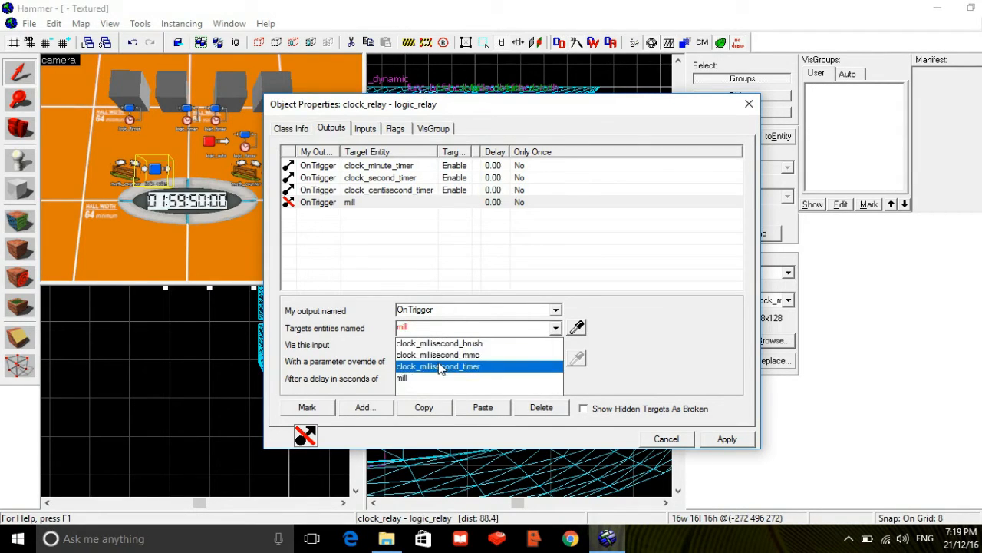
pyautogui.click(440, 367)
pyautogui.click(439, 347)
pyautogui.write('e')
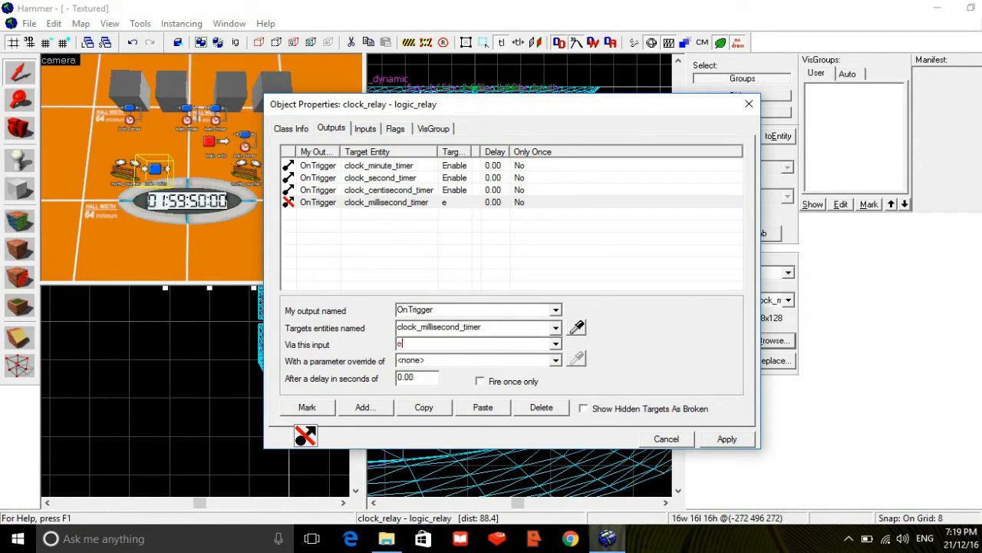
pyautogui.write('nabl')
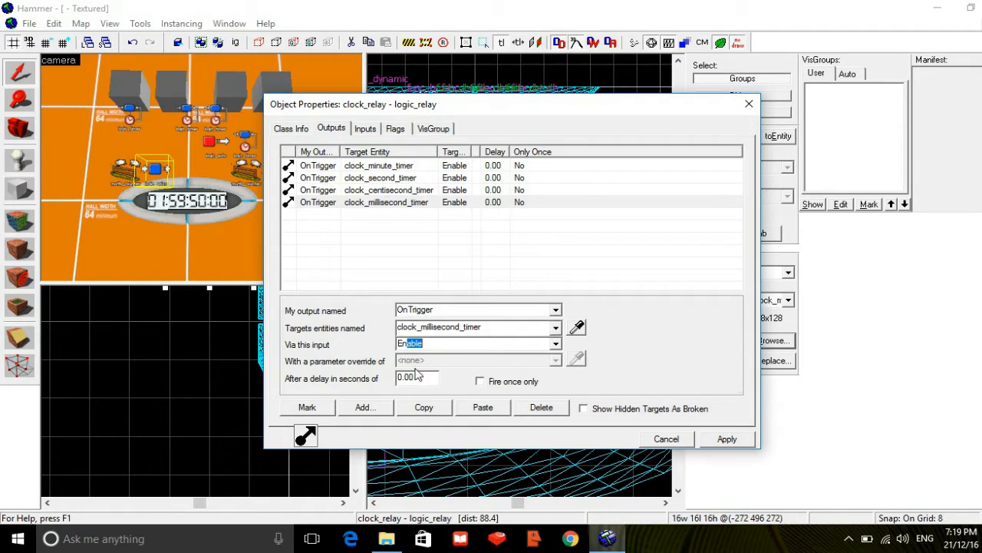
# - Give the clock_millisecond_timer output a 0.90 second delay, apply the relay's outputs, and close its properties with nothing selected
pyautogui.click(406, 377)
pyautogui.write('9')
pyautogui.click(727, 440)
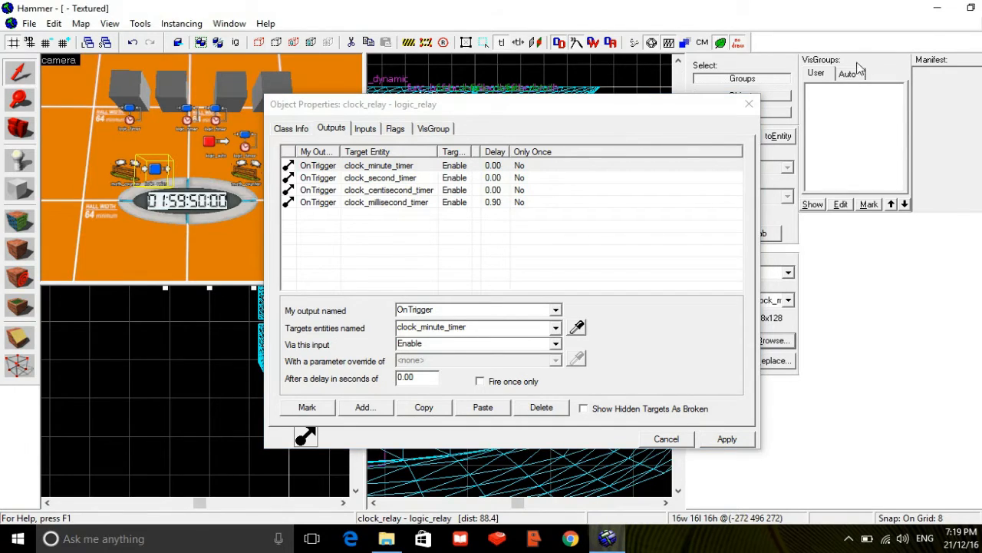
pyautogui.click(747, 102)
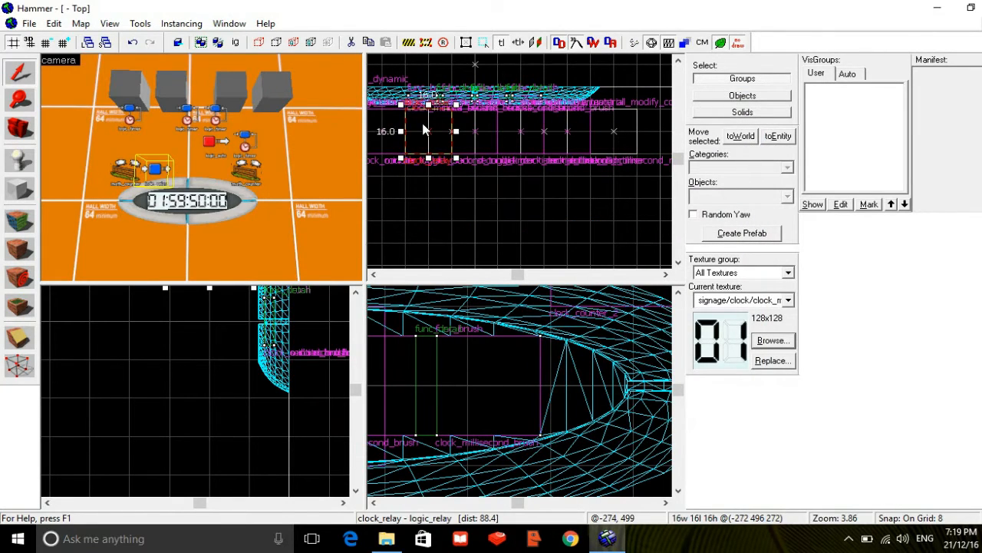
pyautogui.press('Escape')
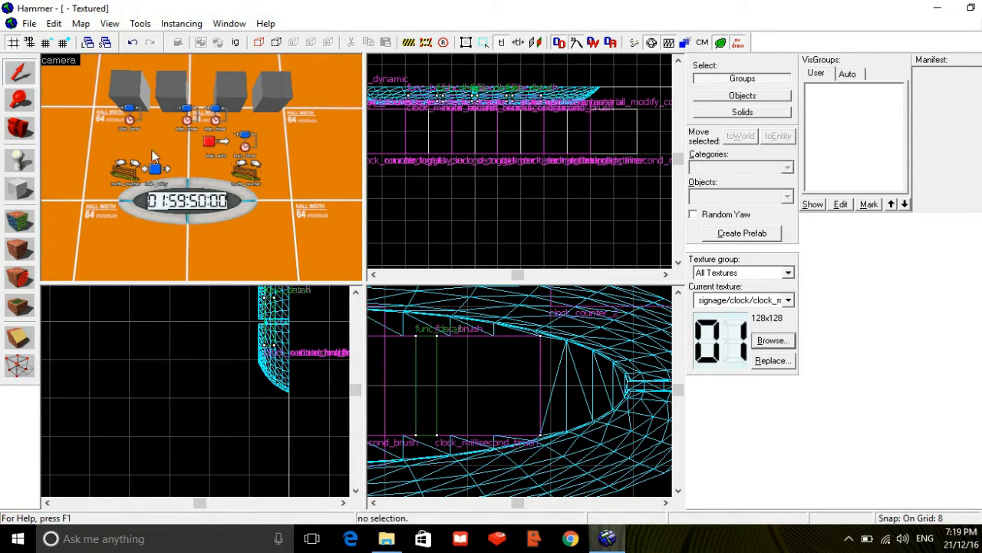
# - Select the minute, second, centisecond and millisecond logic_timer entities together and set Start Disabled to Yes
pyautogui.click(126, 123)
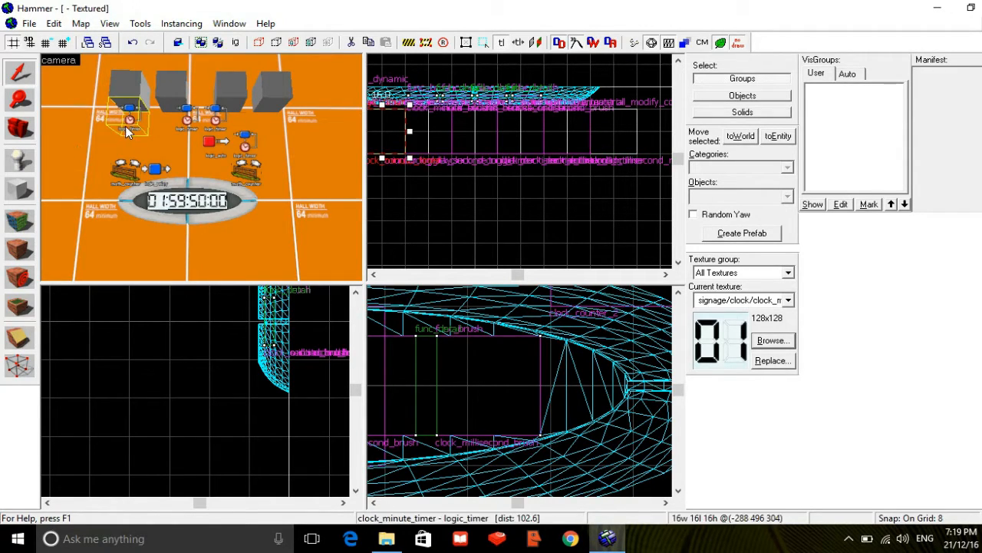
pyautogui.keyDown('ctrl'); pyautogui.click(189, 118); pyautogui.keyUp('ctrl')
pyautogui.keyDown('ctrl'); pyautogui.click(212, 121); pyautogui.keyUp('ctrl')
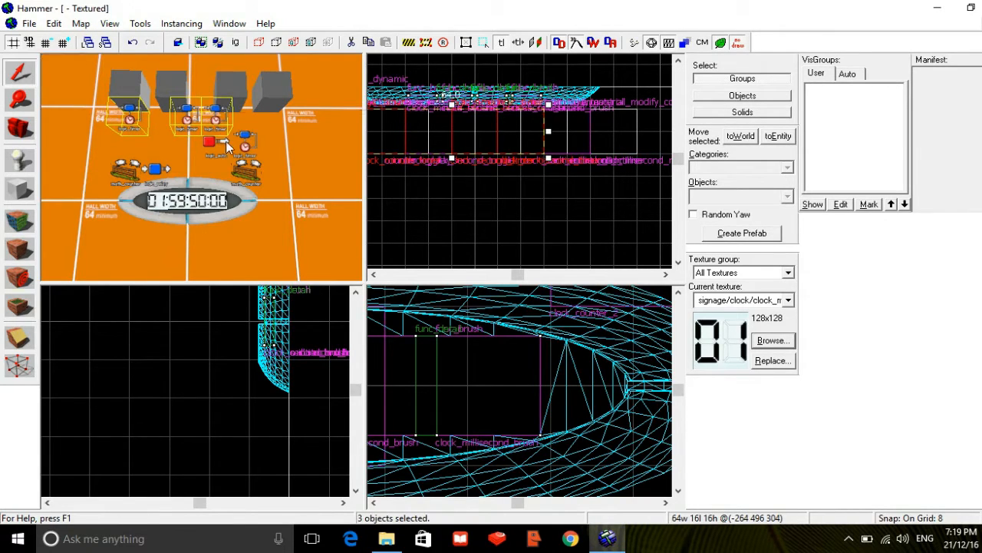
pyautogui.keyDown('ctrl'); pyautogui.click(244, 146); pyautogui.keyUp('ctrl')
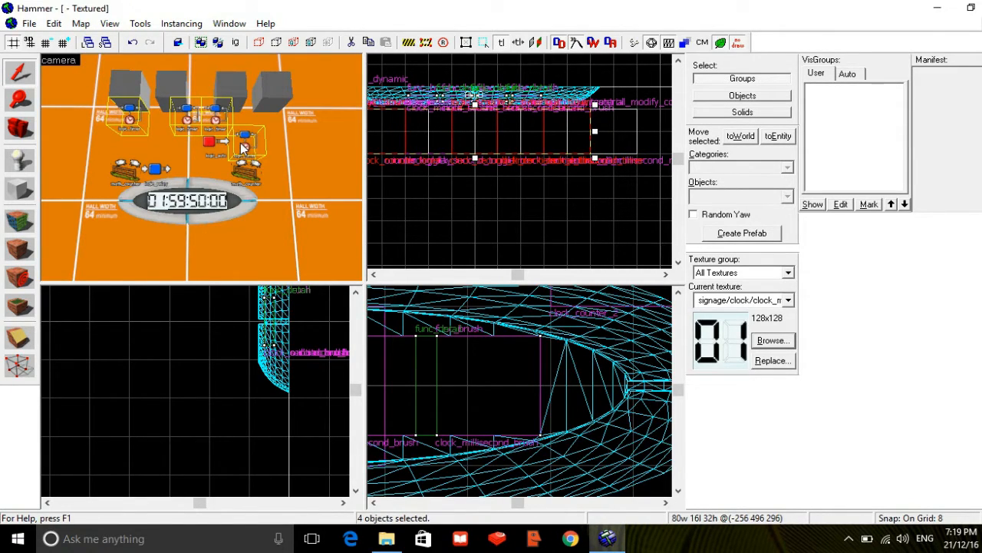
pyautogui.hotkey('alt', 'Return')
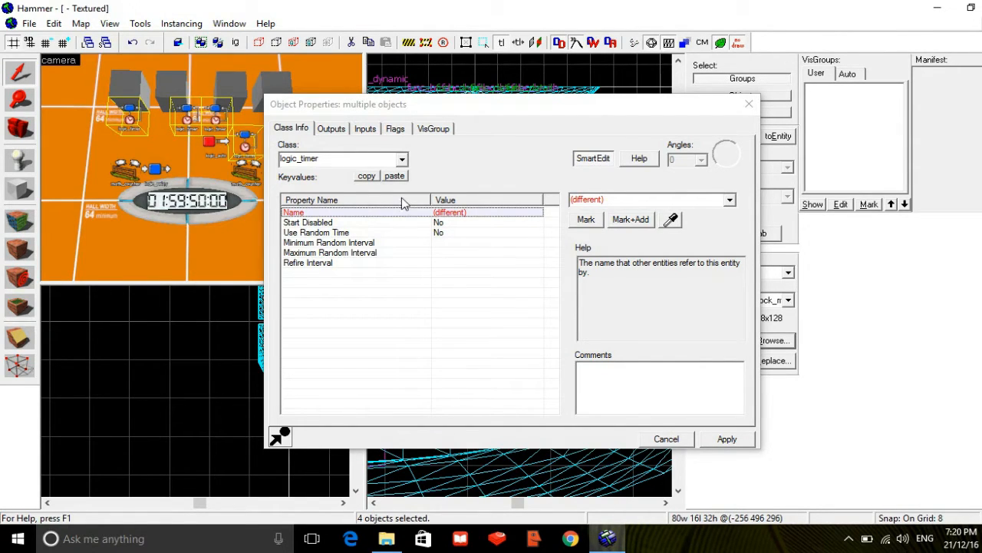
pyautogui.click(437, 223)
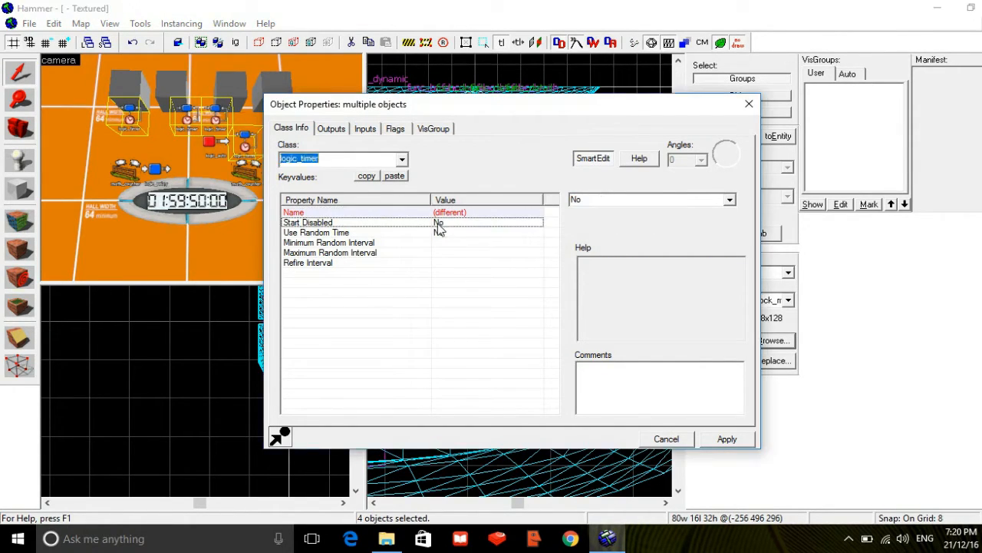
pyautogui.click(729, 201)
pyautogui.click(628, 229)
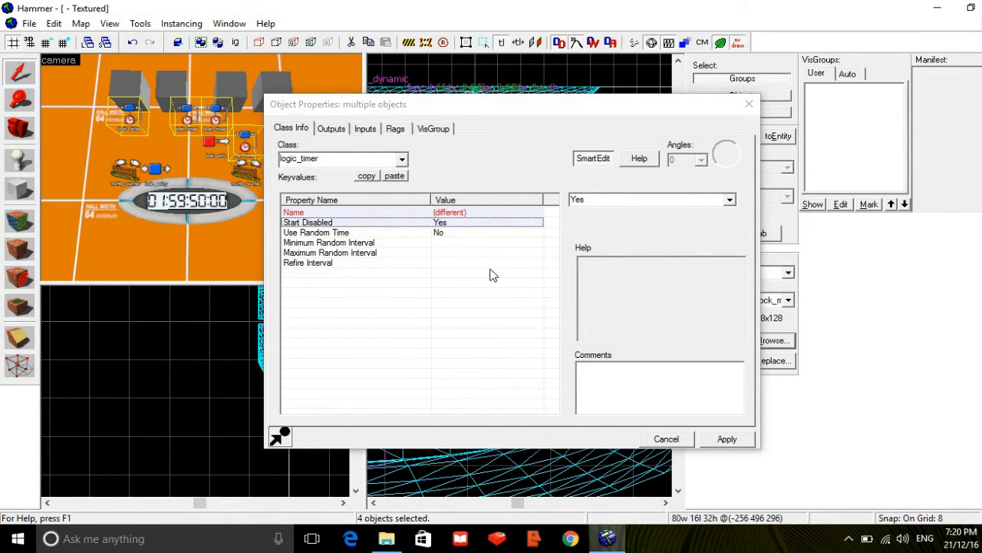
# - Set the Refire Interval of all four selected timers to 1 and apply it
pyautogui.click(442, 242)
pyautogui.click(435, 262)
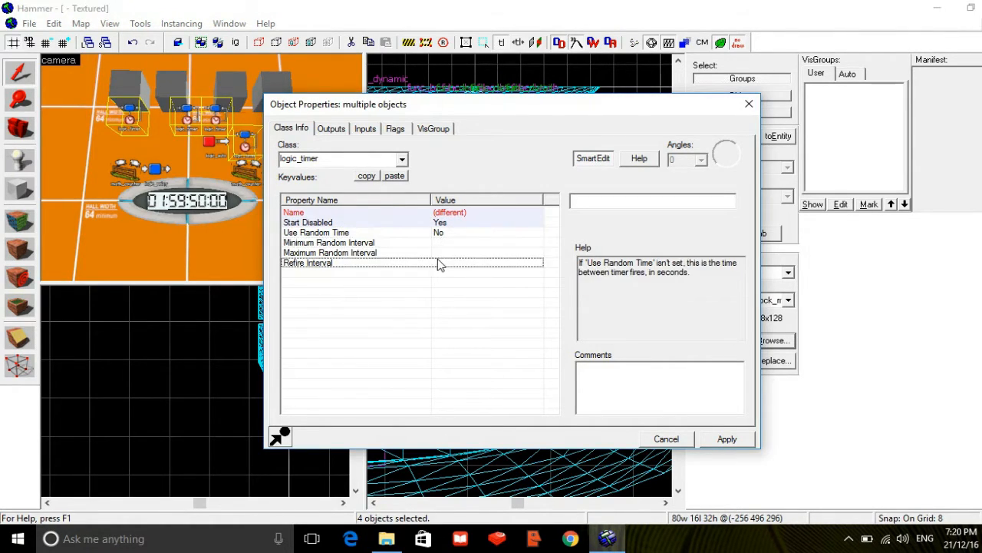
pyautogui.click(580, 202)
pyautogui.write('1')
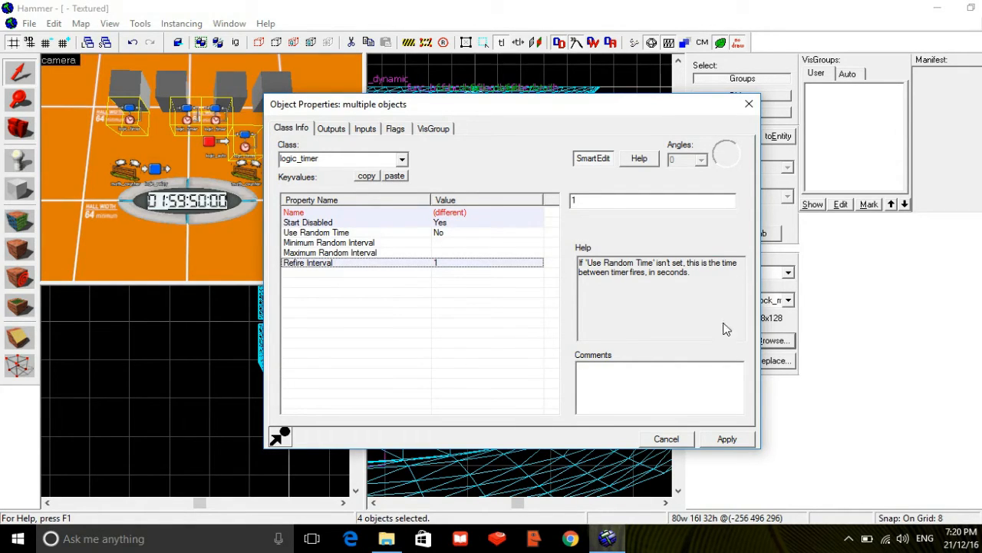
pyautogui.click(727, 438)
# - Set the Refire Interval of clock_millisecond_timer alone to .1, apply it, and close its properties
pyautogui.click(245, 145)
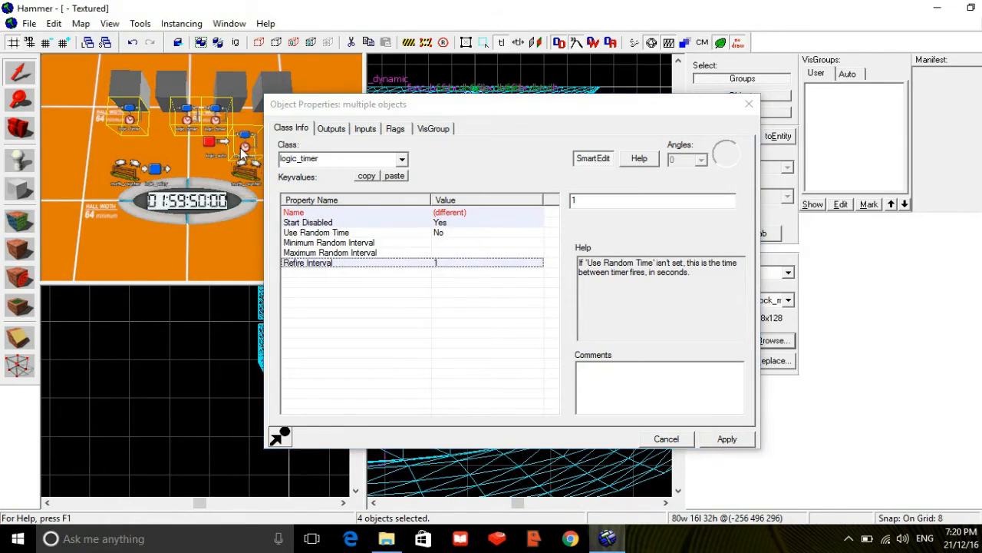
pyautogui.click(573, 204)
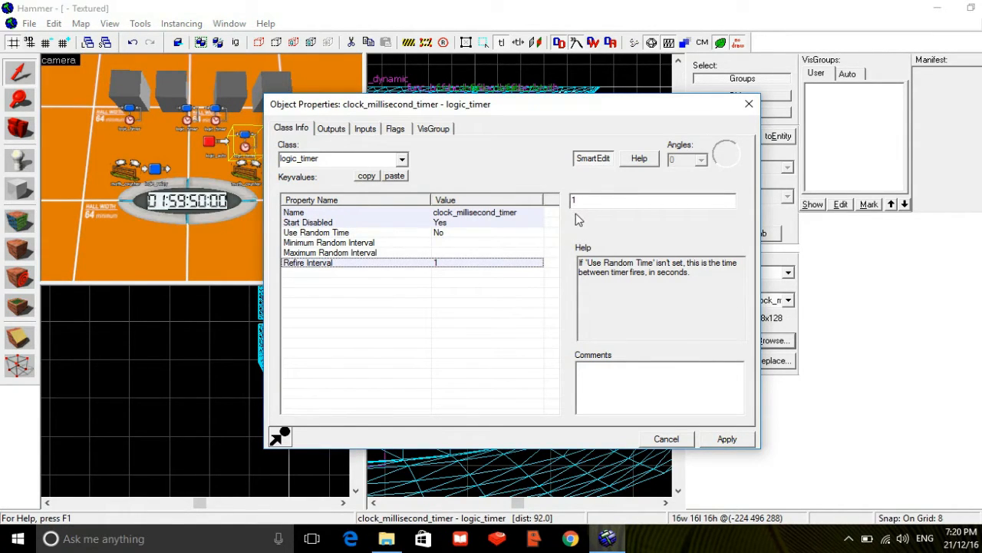
pyautogui.write('.')
pyautogui.click(739, 445)
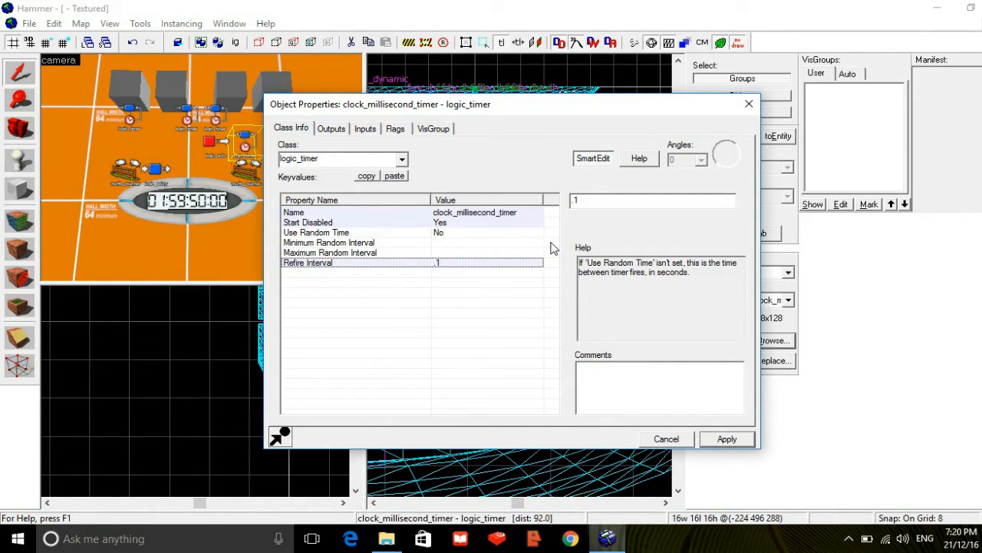
pyautogui.click(756, 105)
pyautogui.click(385, 125)
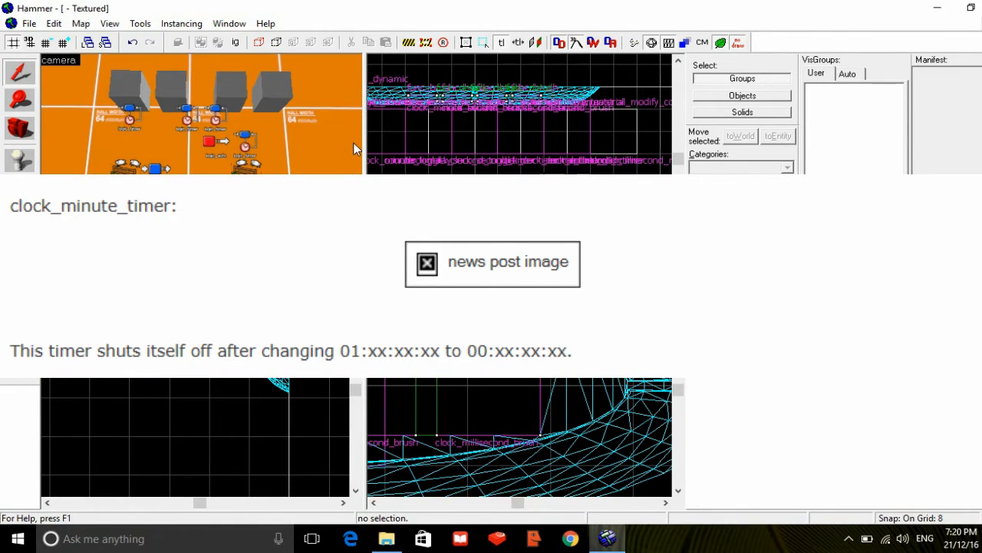
# - Bring the testchmb_a_00_d.vmf map window to the front and maximize it
pyautogui.click(226, 24)
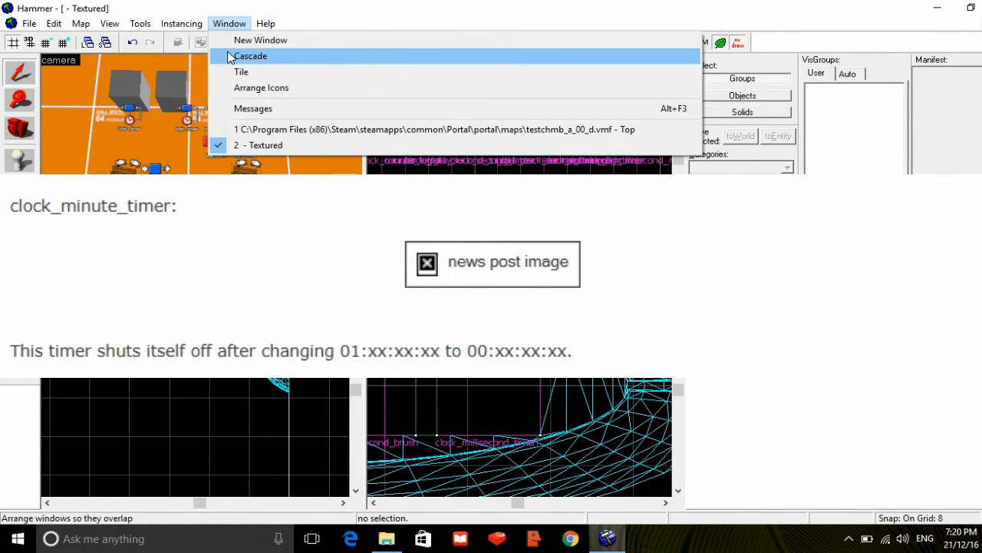
pyautogui.click(230, 58)
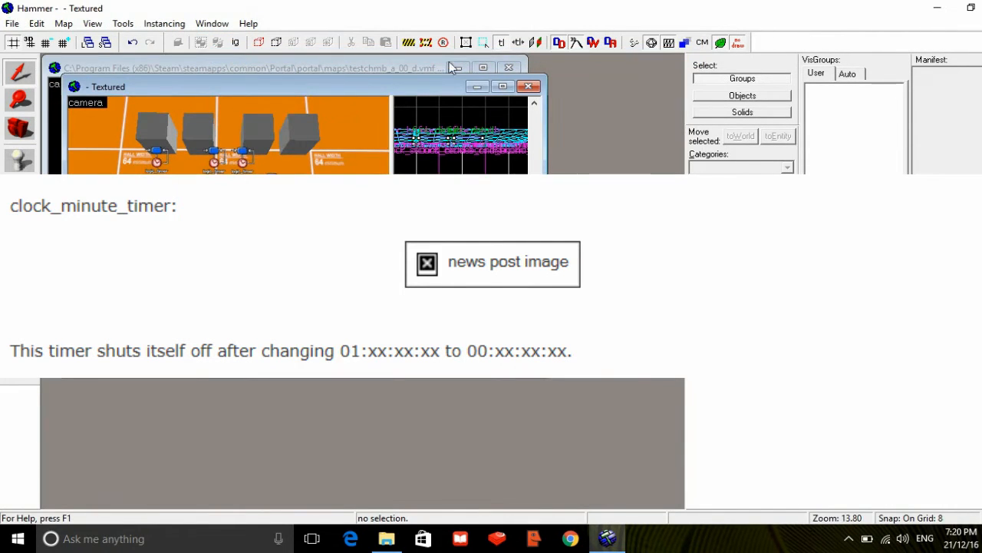
pyautogui.click(483, 69)
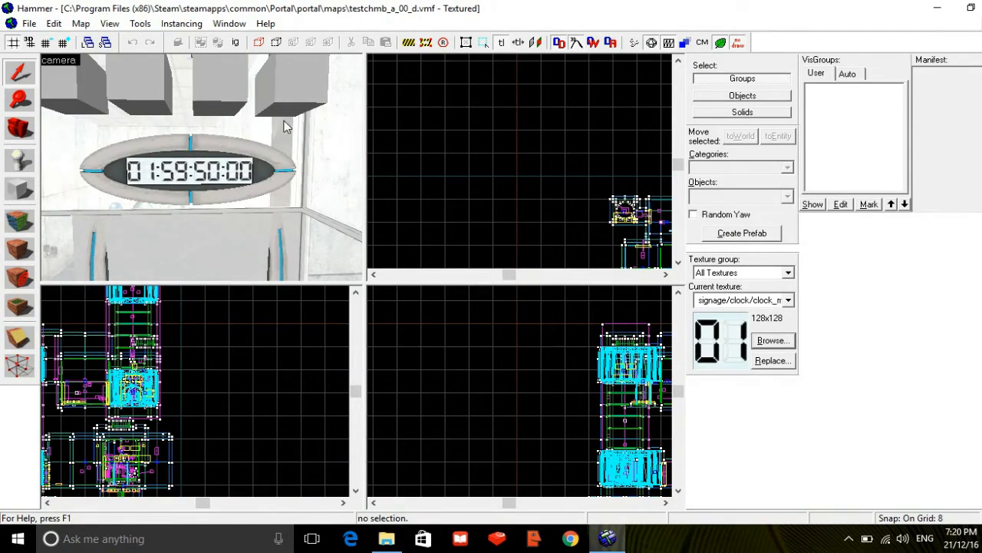
# - Copy both OnTimer outputs of the timer_clock_minutes entity above the clock
pyautogui.press('s')
pyautogui.press('z')
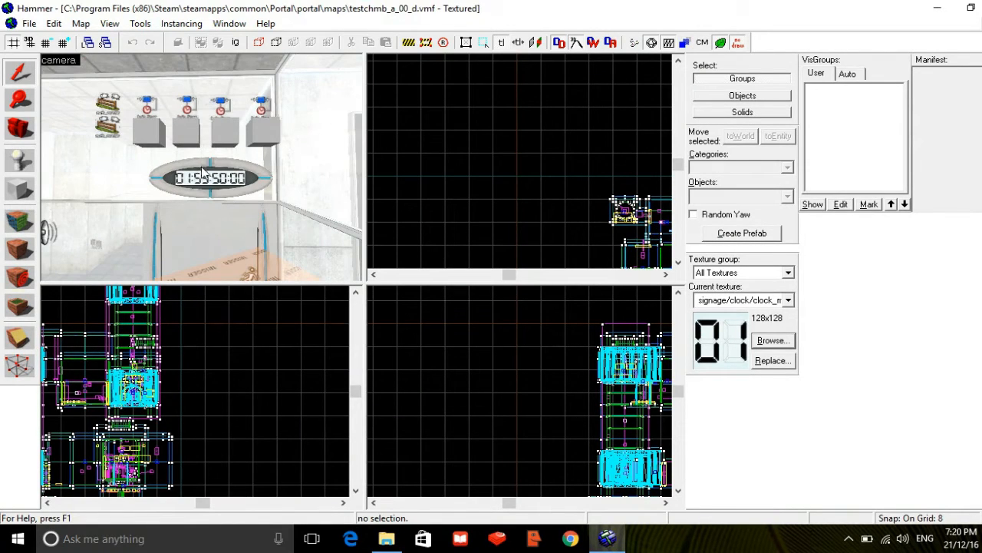
pyautogui.click(147, 108)
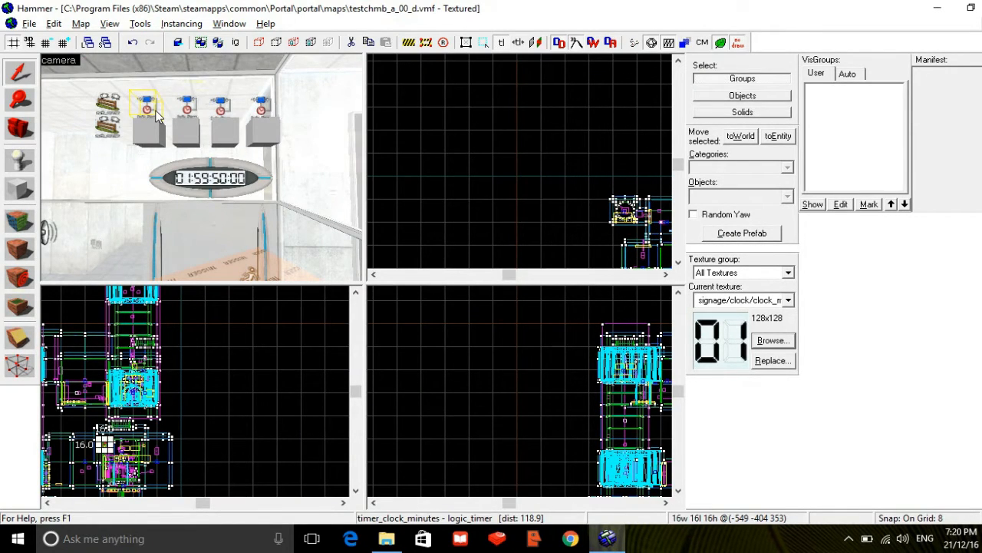
pyautogui.doubleClick(156, 113)
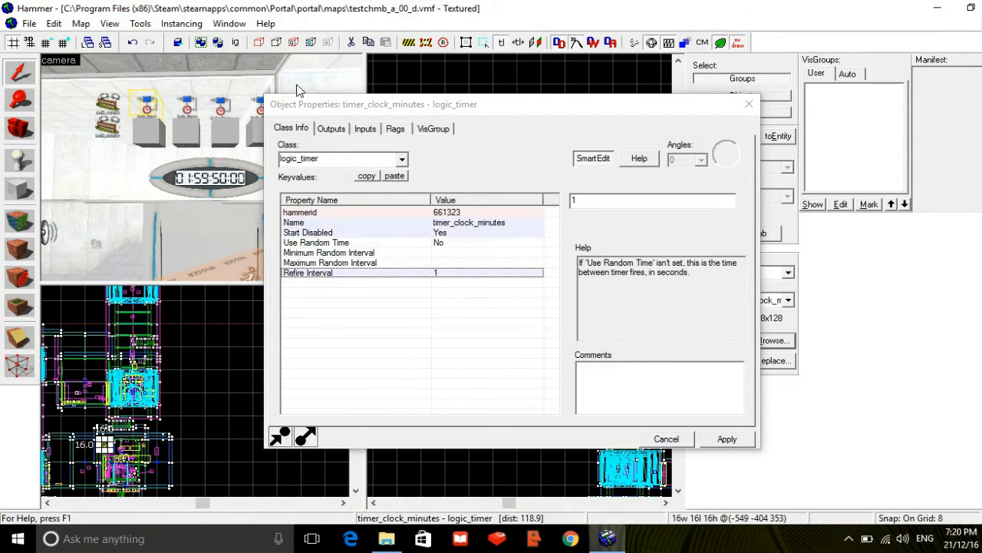
pyautogui.click(335, 130)
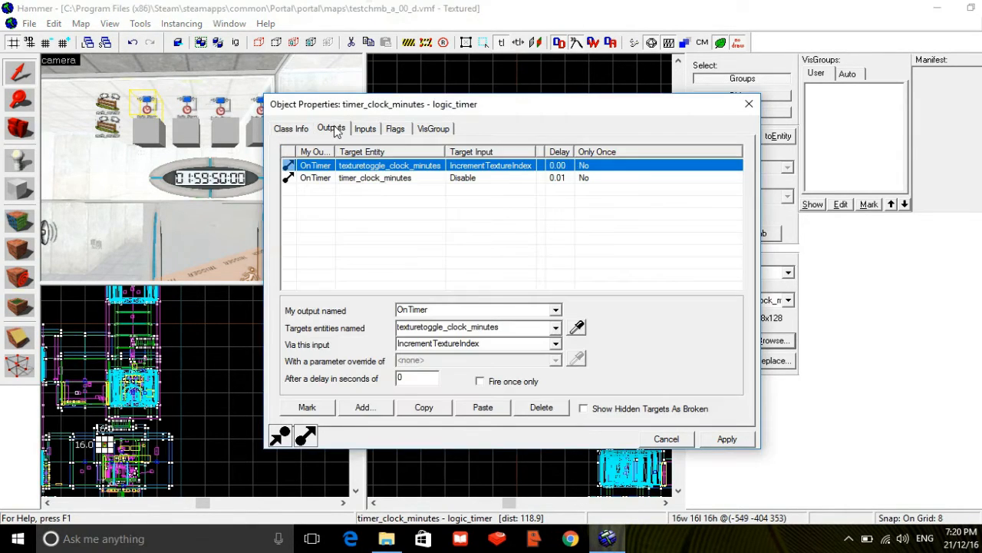
pyautogui.keyDown('shift'); pyautogui.click(378, 178); pyautogui.keyUp('shift')
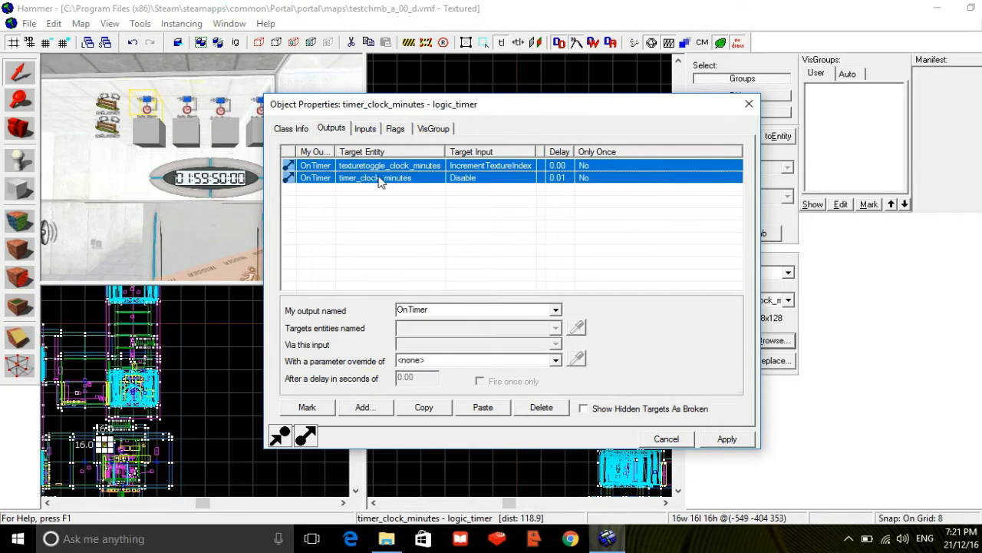
pyautogui.click(424, 408)
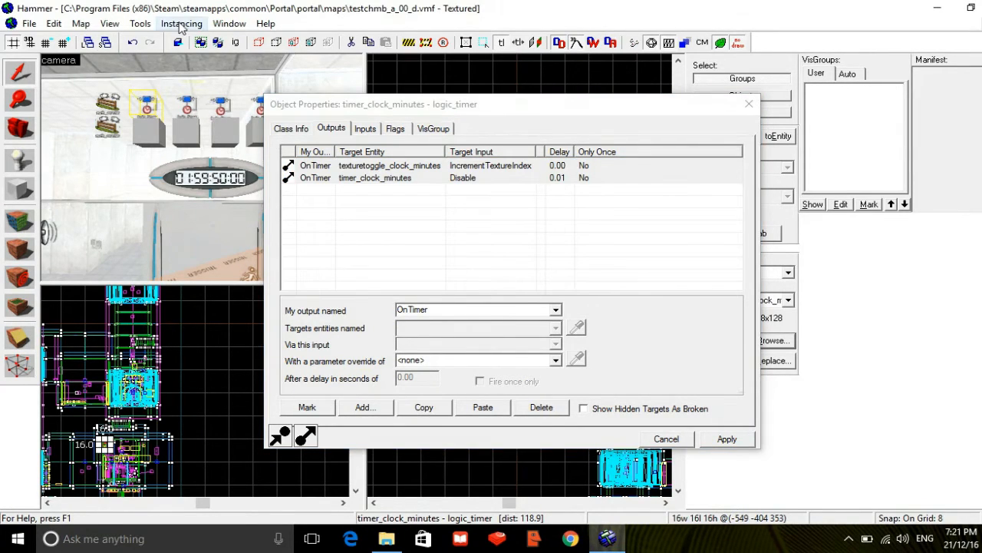
# - Switch back to the untitled clock map, maximize it, and paste the copied OnTimer outputs into clock_minute_timer
pyautogui.click(229, 23)
pyautogui.click(318, 54)
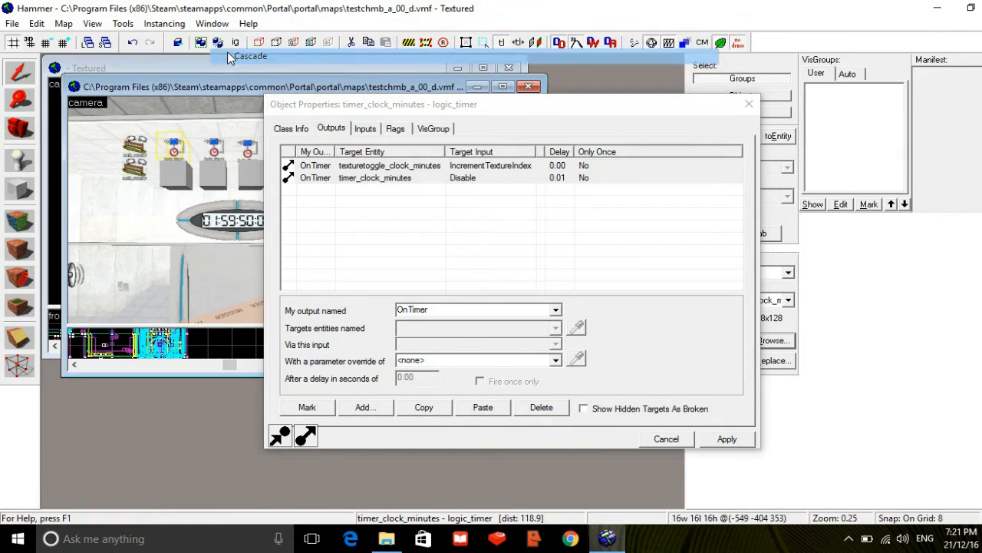
pyautogui.click(483, 67)
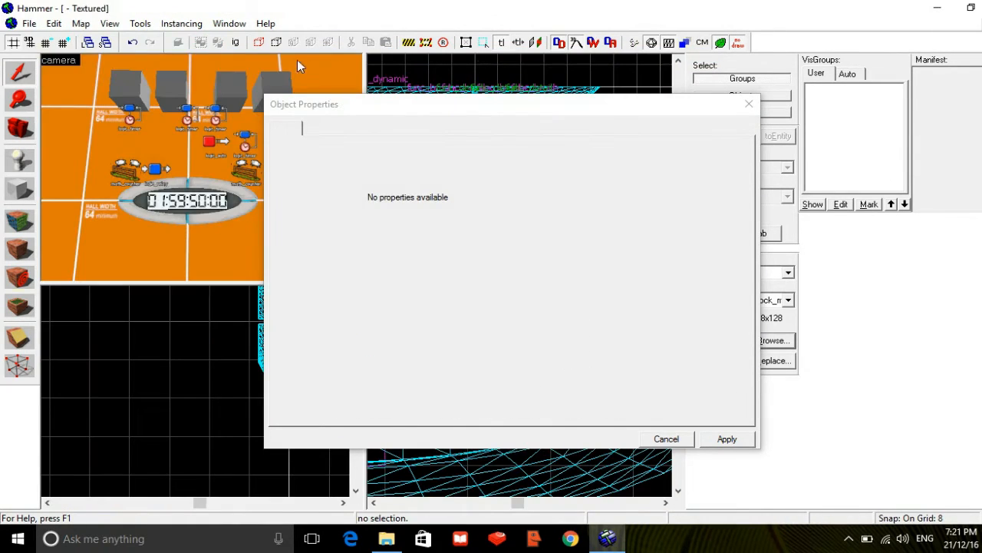
pyautogui.click(131, 119)
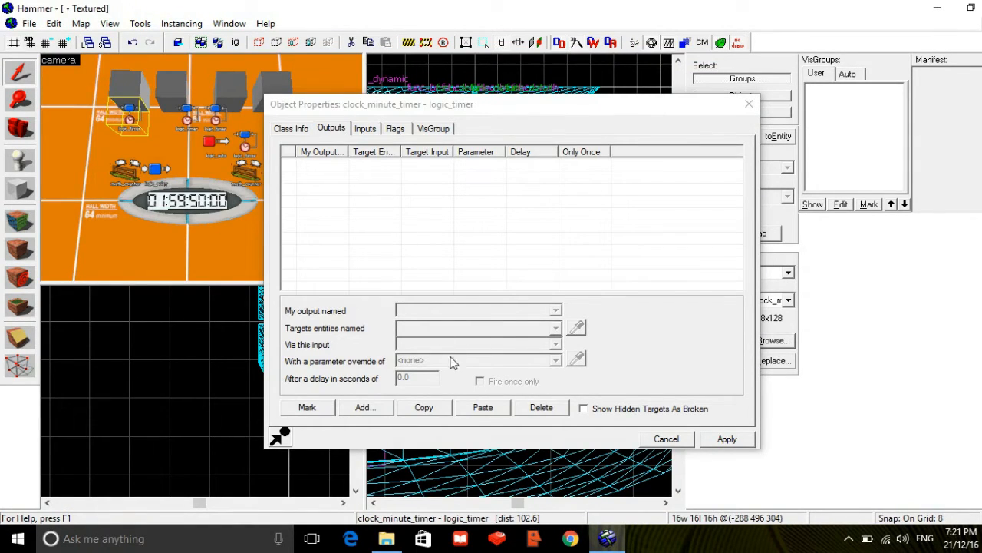
pyautogui.click(482, 407)
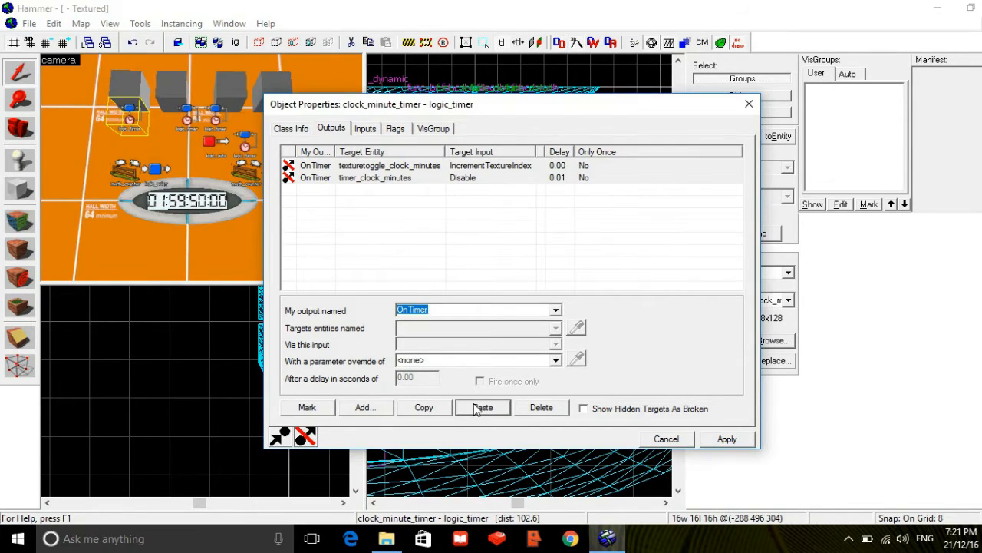
# - Retarget the pasted IncrementTextureIndex output of clock_minute_timer to clock_minute_toggle
pyautogui.click(422, 166)
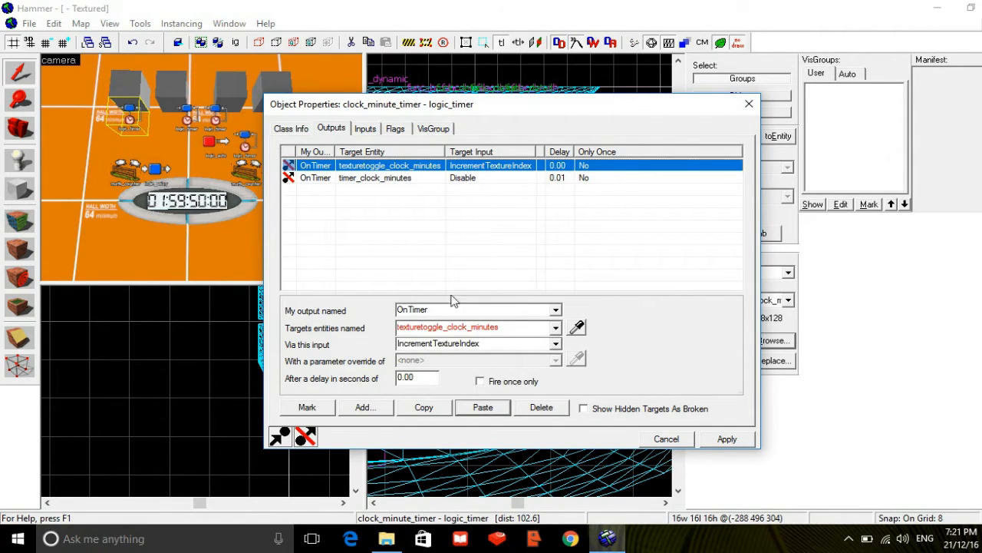
pyautogui.click(455, 327)
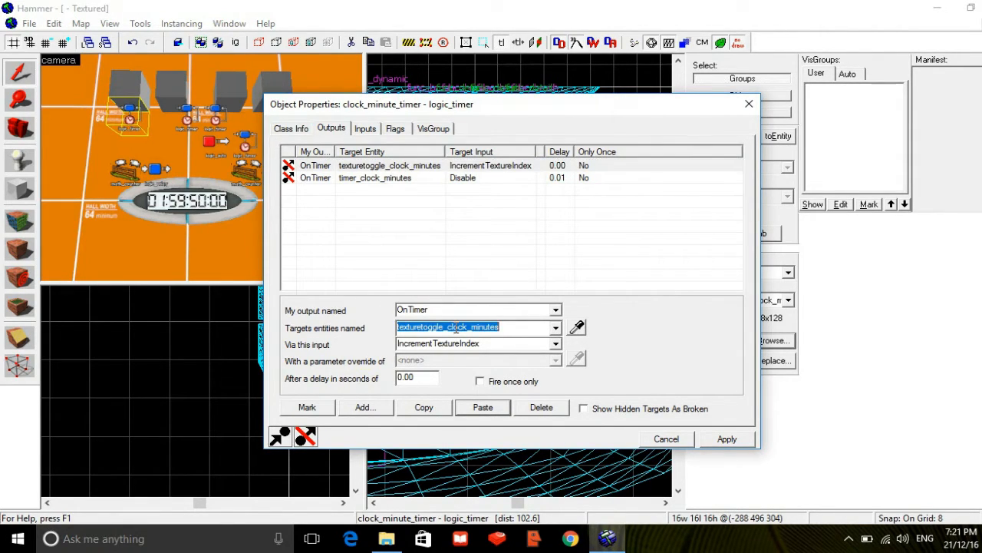
pyautogui.write('tog')
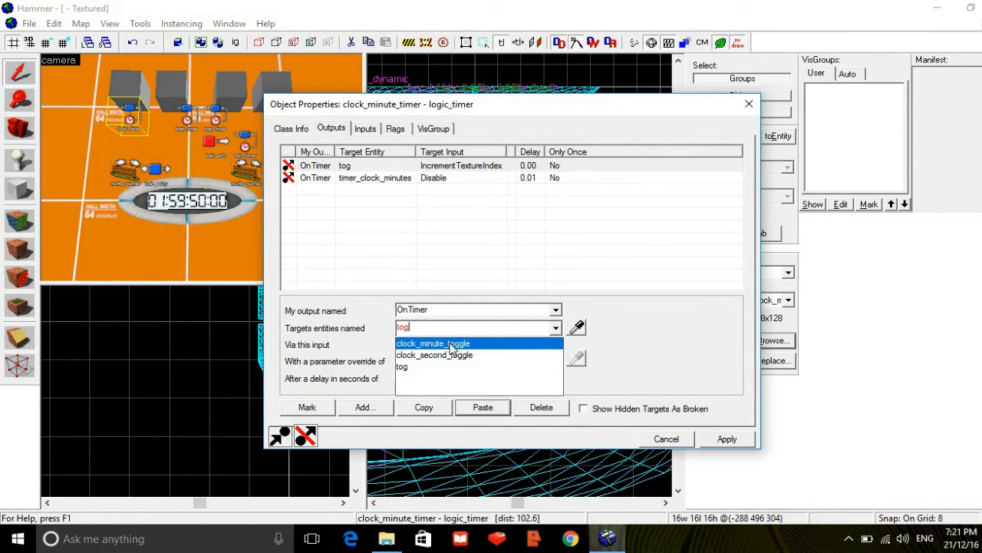
pyautogui.click(451, 344)
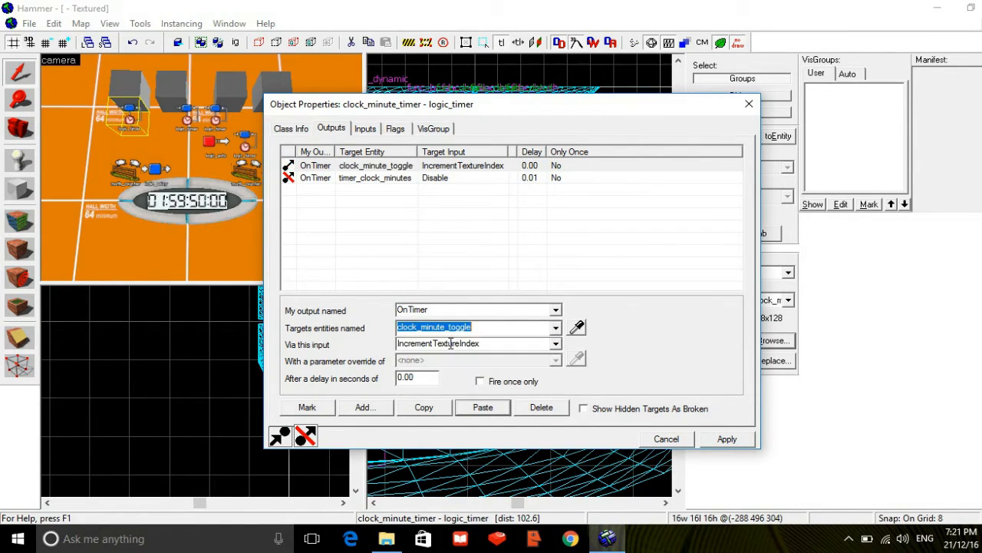
# - Retarget the pasted Disable output to clock_minute_timer and apply the changes
pyautogui.click(383, 178)
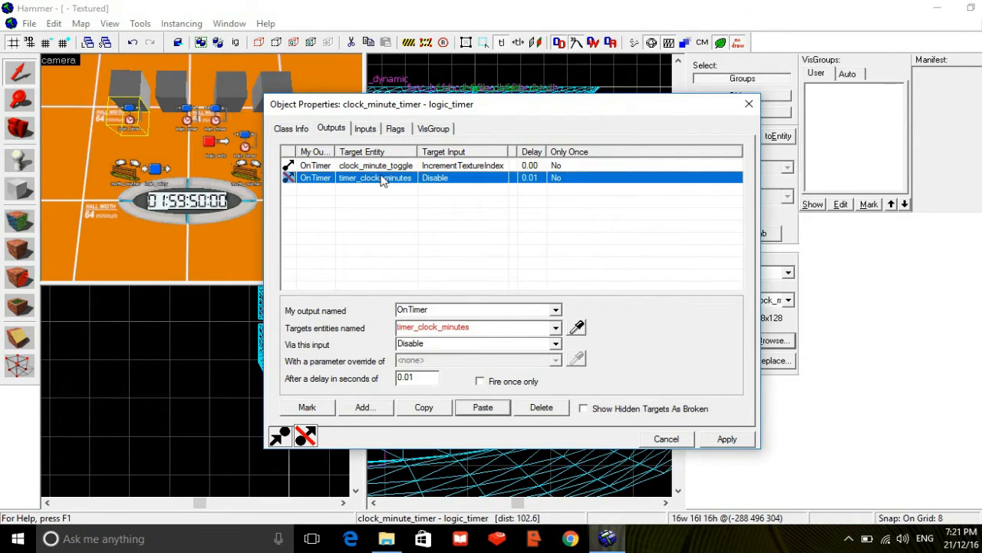
pyautogui.doubleClick(445, 326)
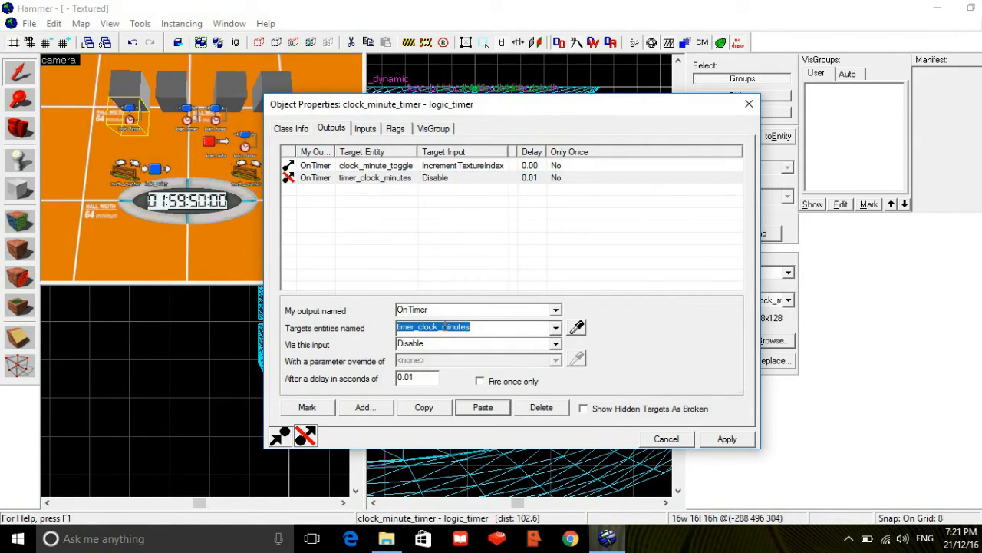
pyautogui.write('clo')
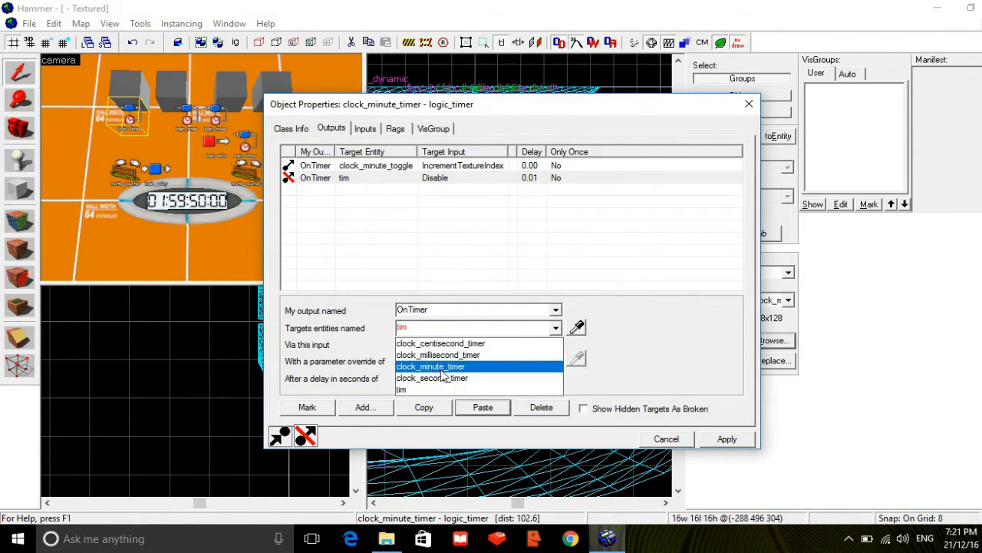
pyautogui.click(440, 367)
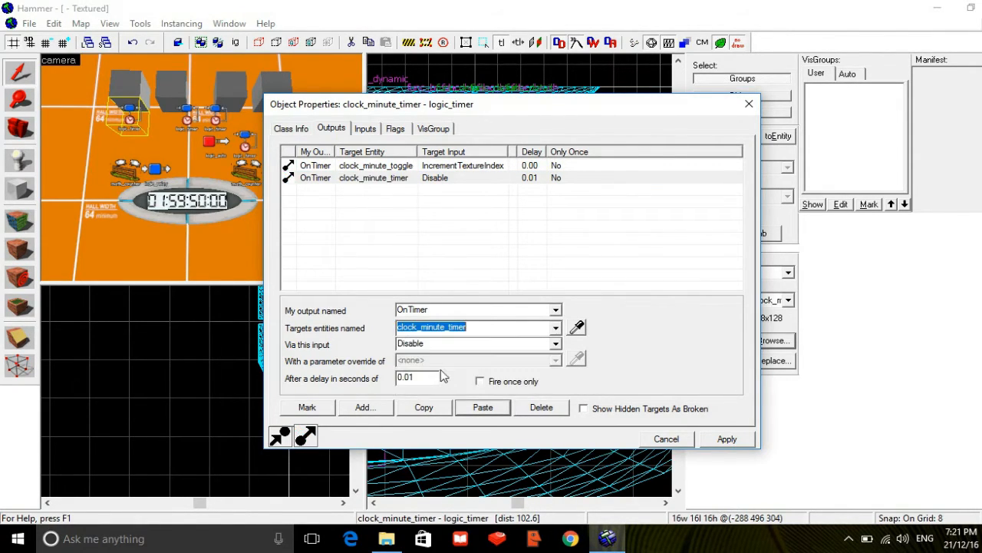
pyautogui.click(709, 438)
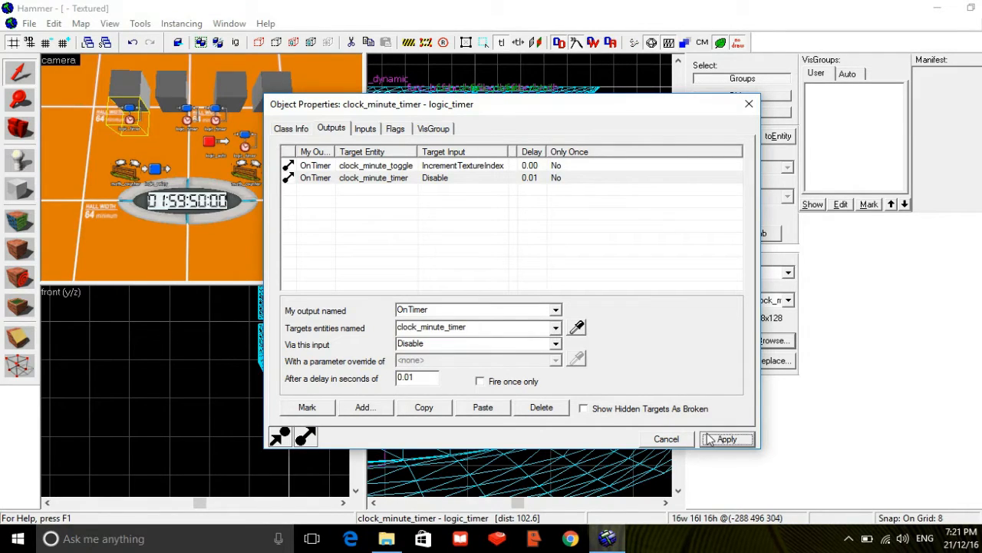
# - Add an OnTimer output to clock_second_timer that sends IncrementTextureIndex to clock_second_toggle
pyautogui.click(259, 127)
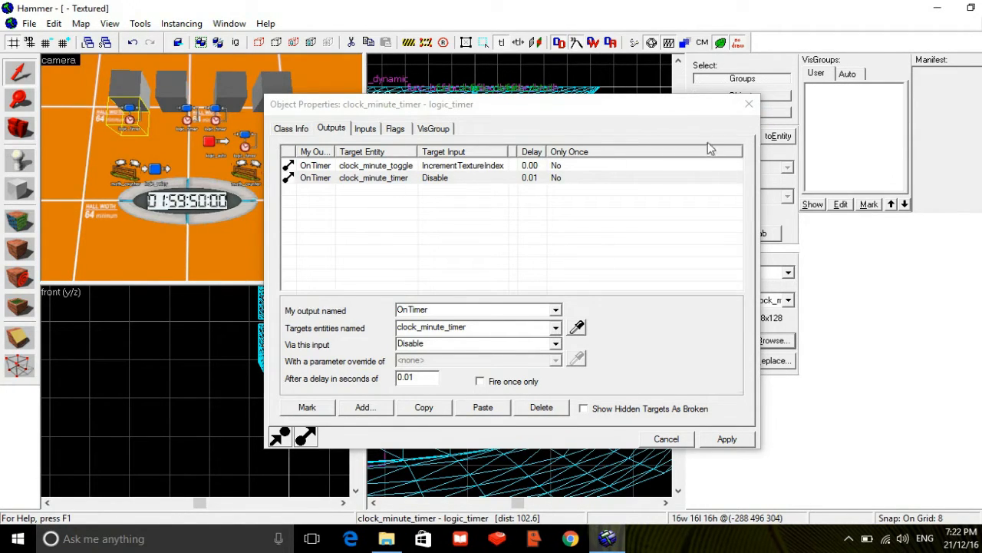
pyautogui.click(290, 128)
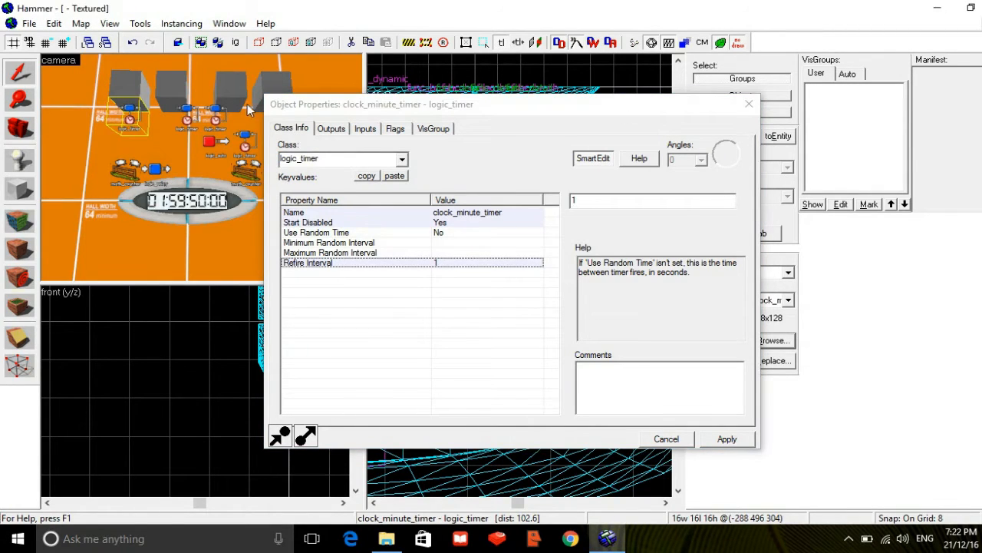
pyautogui.click(188, 115)
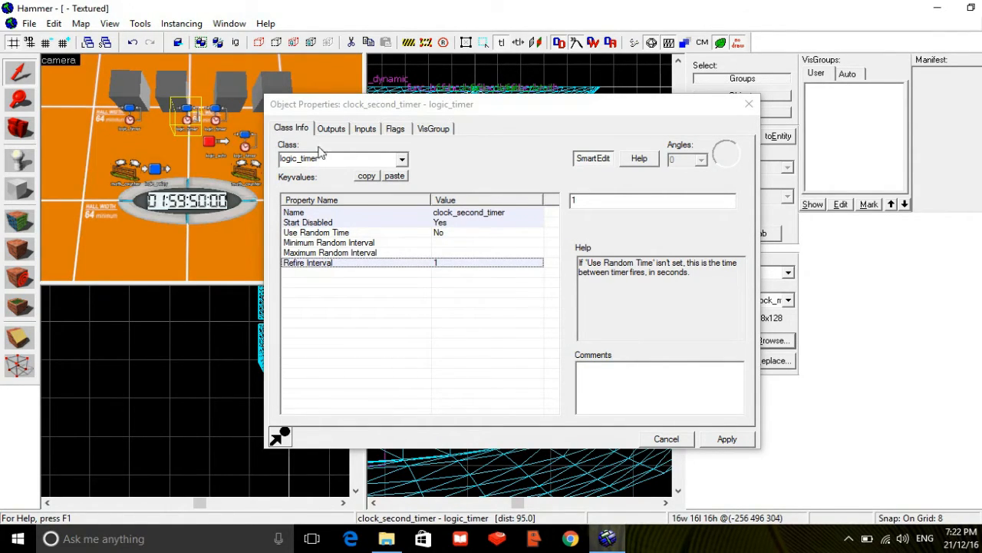
pyautogui.click(342, 129)
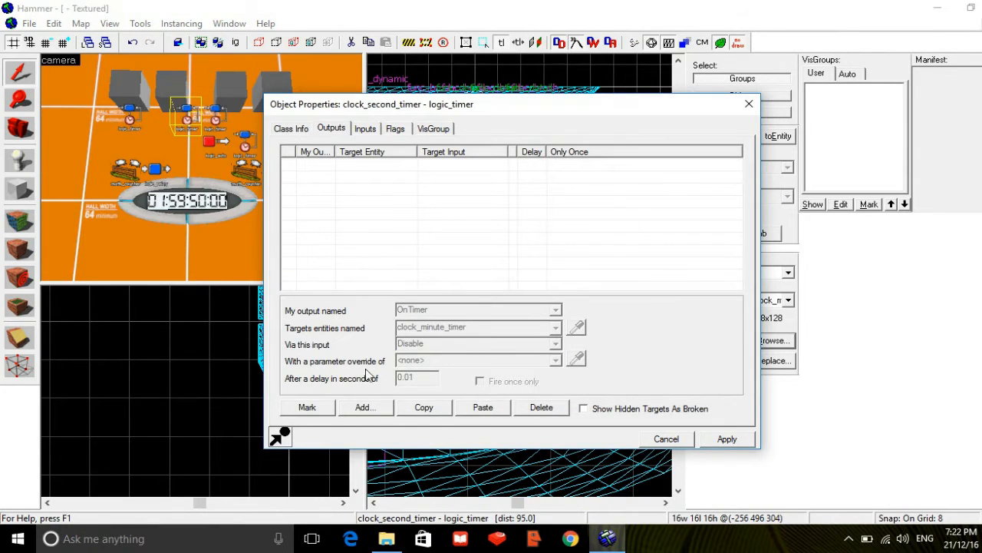
pyautogui.click(366, 407)
pyautogui.write('OnTimer')
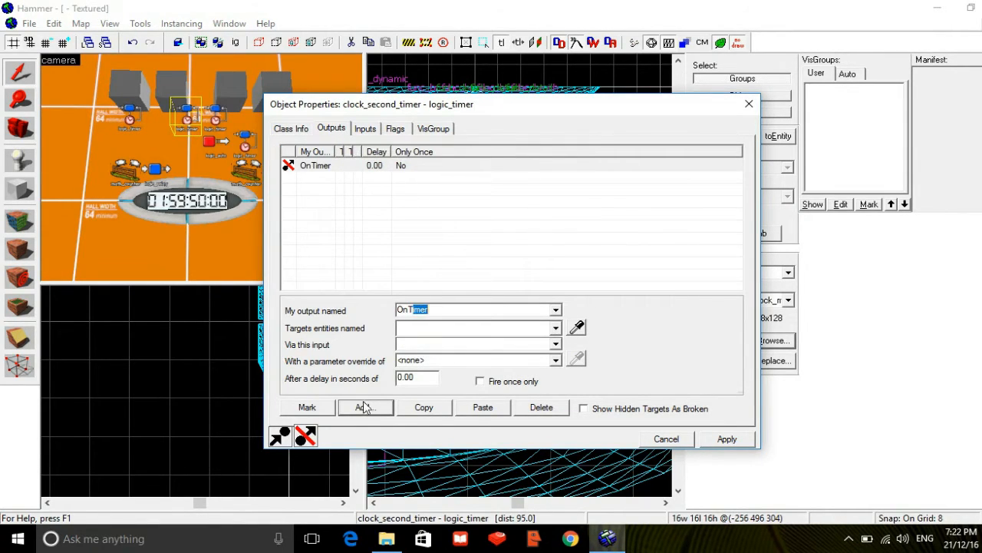
pyautogui.press('Tab')
pyautogui.write('tog')
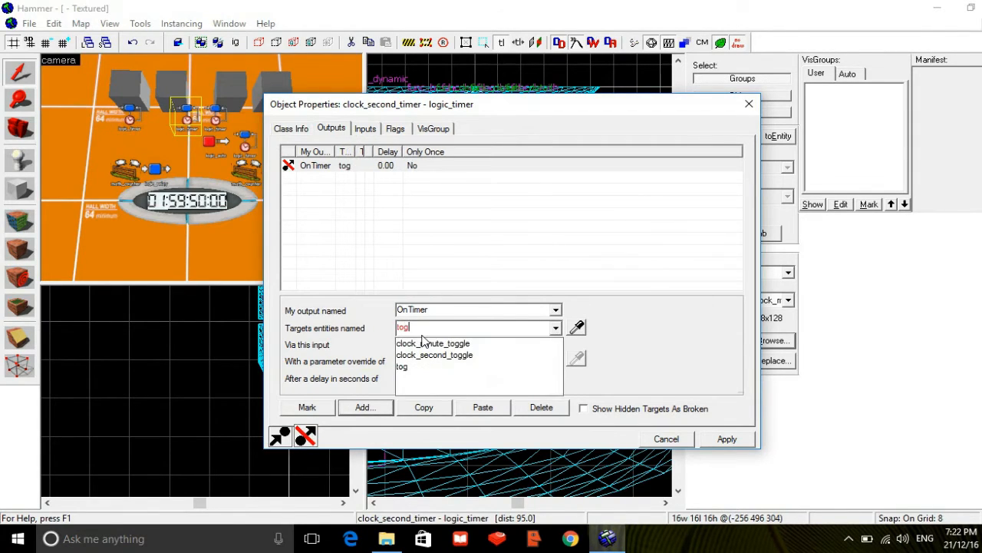
pyautogui.click(422, 356)
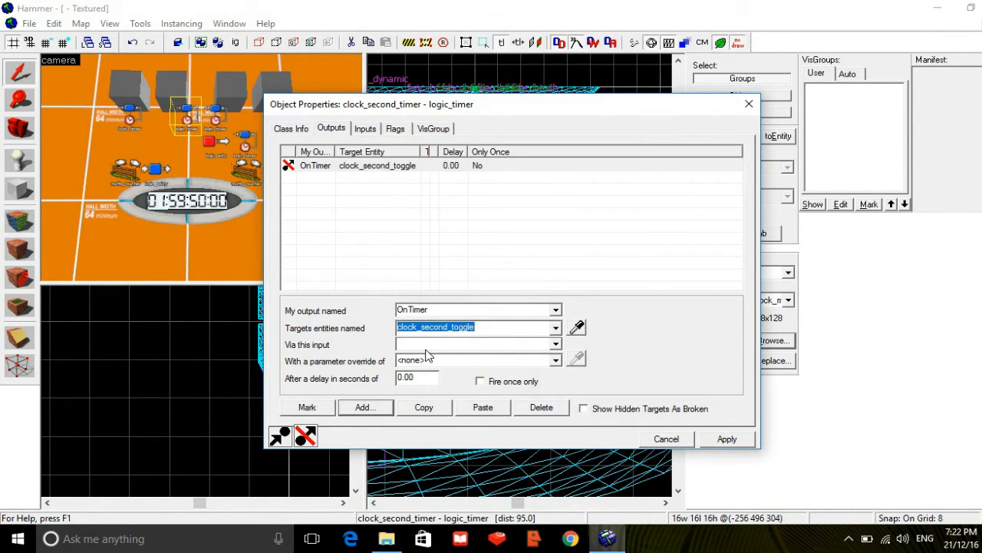
pyautogui.press('Tab')
pyautogui.write('i')
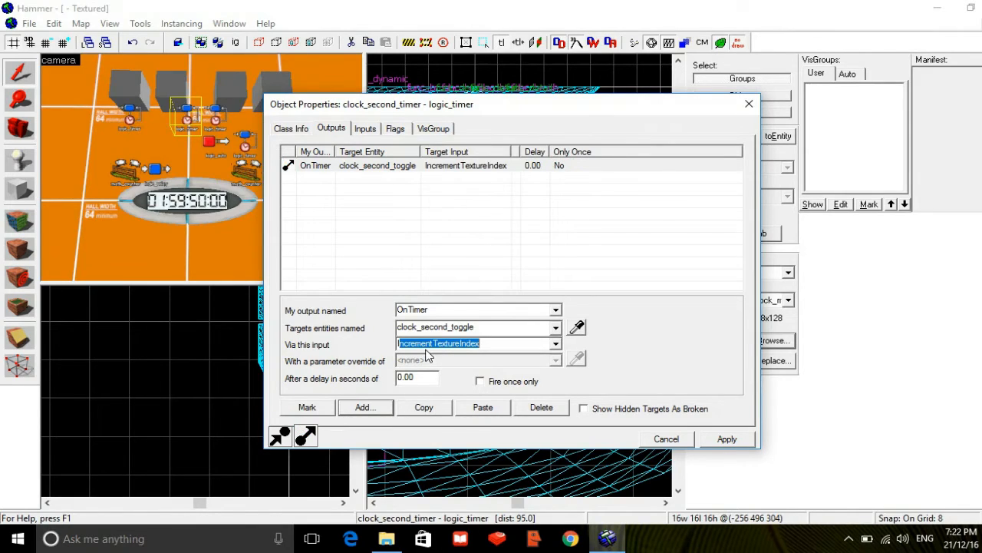
# - Add a second OnTimer output to clock_second_timer that sends Add to clock_counter with a parameter of 1
pyautogui.click(366, 406)
pyautogui.write('On')
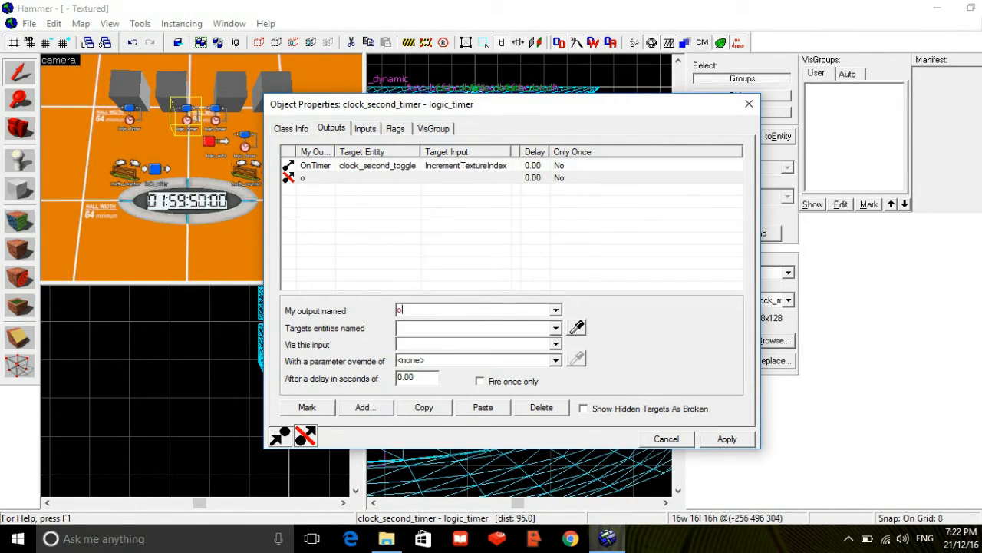
pyautogui.click(421, 330)
pyautogui.write('cou')
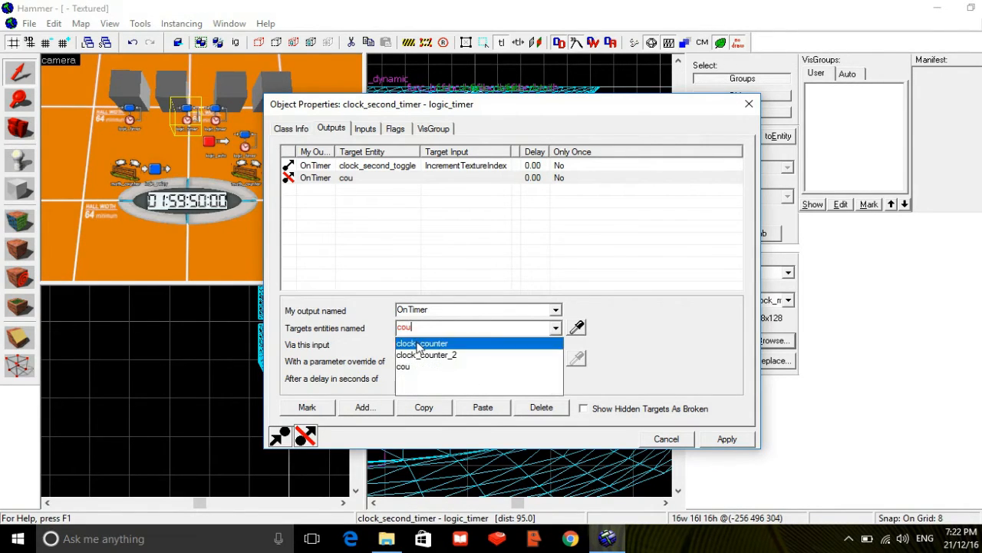
pyautogui.click(418, 344)
pyautogui.click(418, 343)
pyautogui.write('a')
pyautogui.click(418, 359)
pyautogui.write('1')
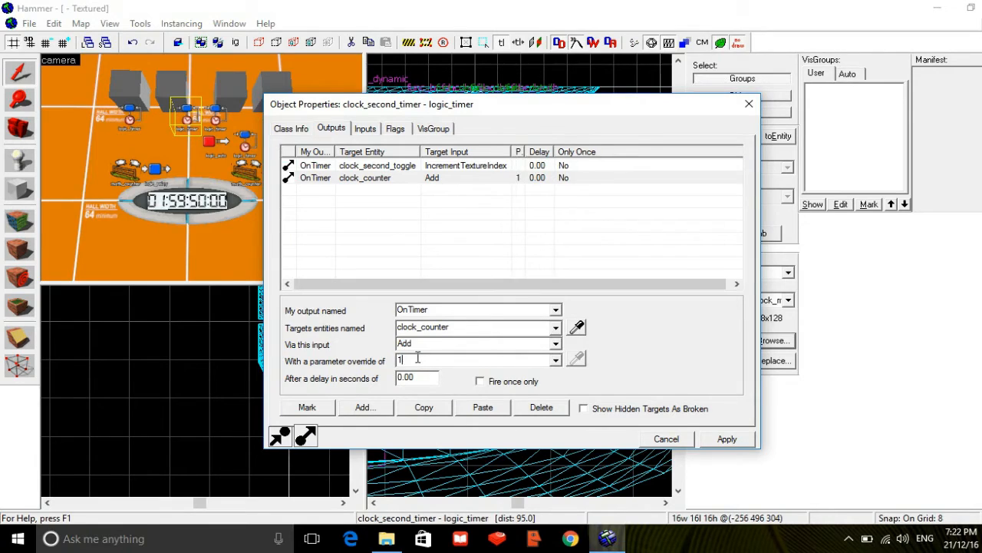
# - Duplicate the clock_counter output, retarget the copy to clock_counter_2, and apply the changes
pyautogui.click(422, 408)
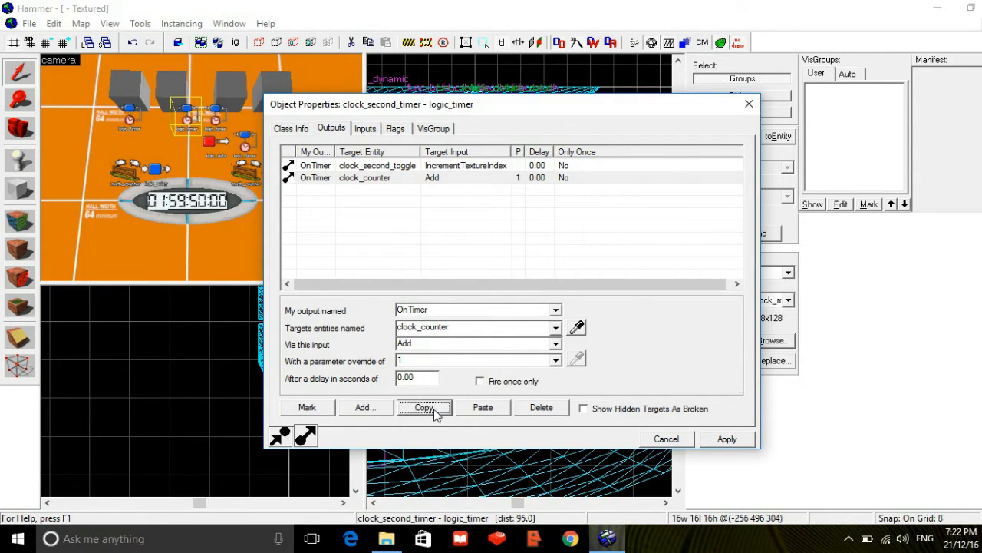
pyautogui.click(482, 407)
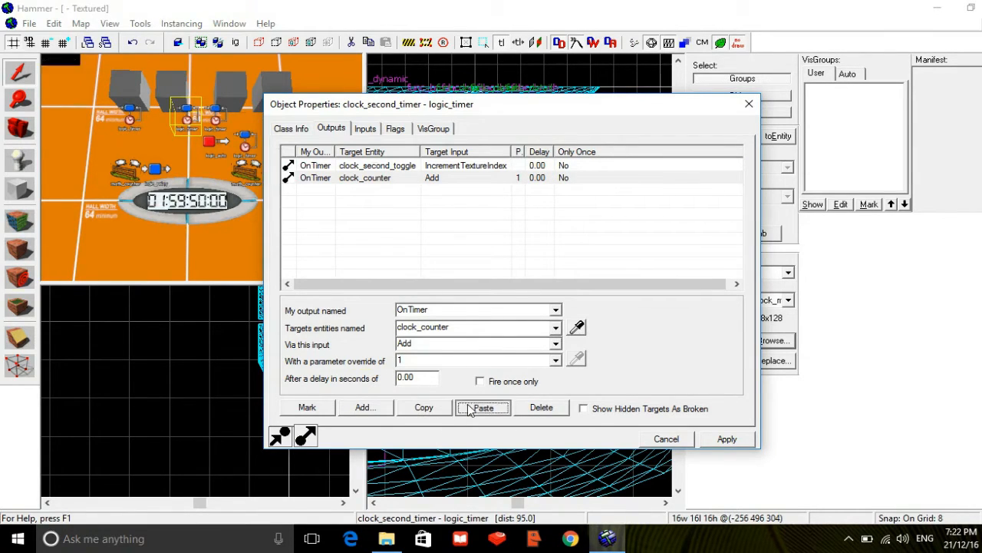
pyautogui.click(468, 331)
pyautogui.click(472, 332)
pyautogui.write('_2')
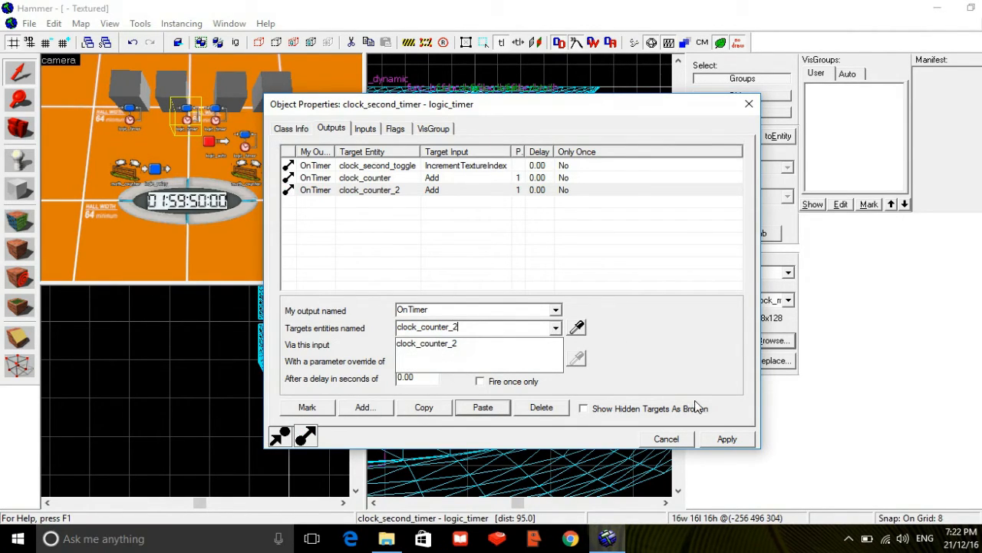
pyautogui.click(718, 438)
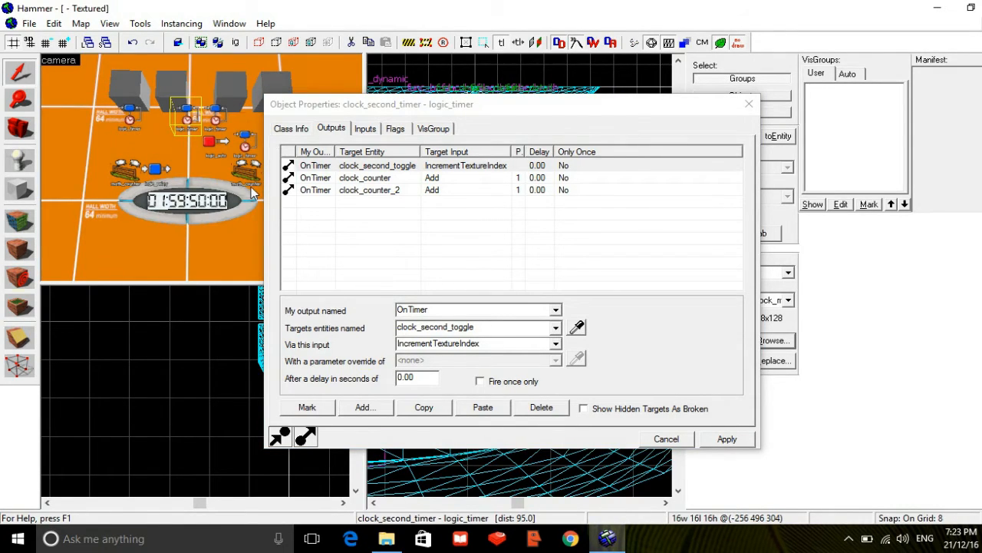
# - Add an OnTimer output to clock_centisecond_timer that sends StartFloatLerp to clock_centisecond_mmc
pyautogui.click(216, 117)
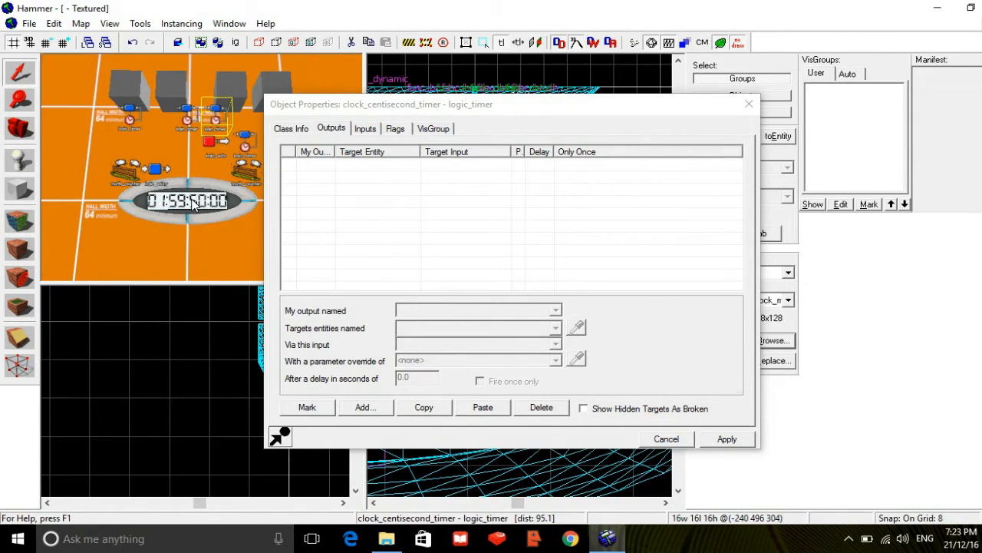
pyautogui.click(377, 408)
pyautogui.write('OnT')
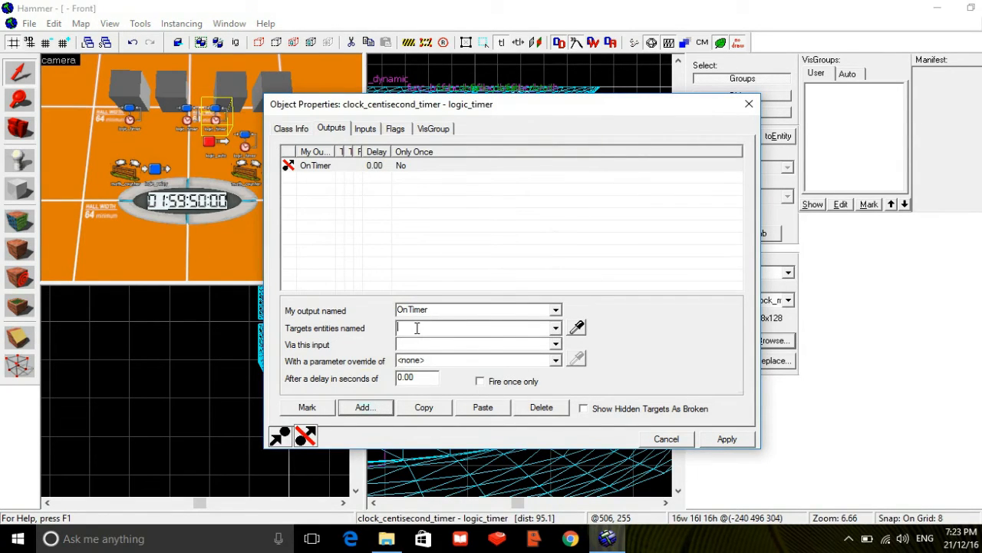
pyautogui.write('mmc')
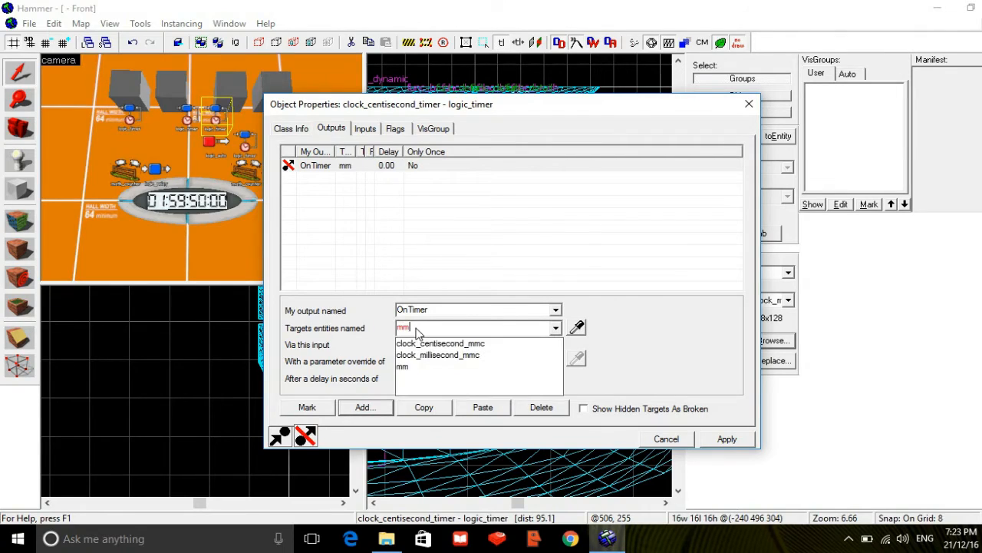
pyautogui.click(424, 343)
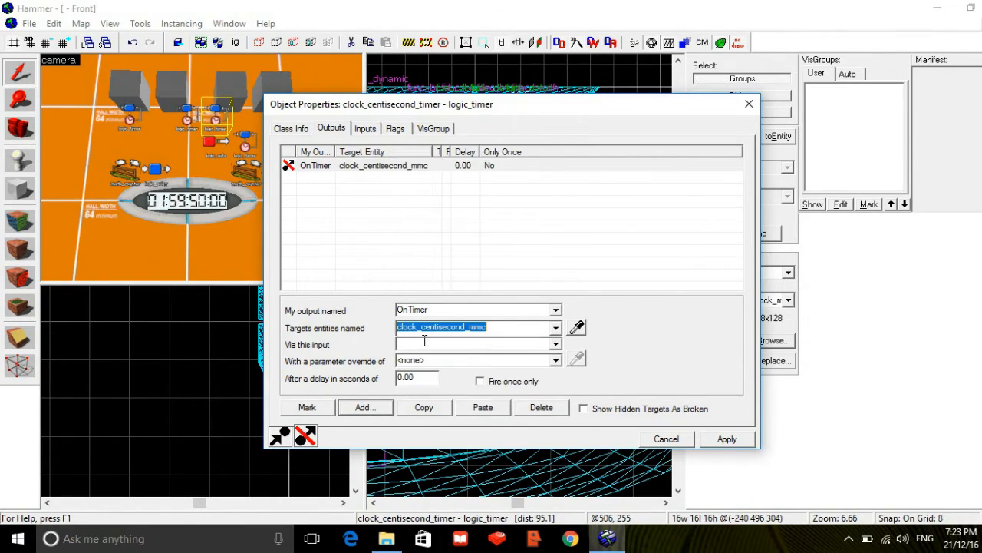
pyautogui.click(425, 341)
pyautogui.write('Start')
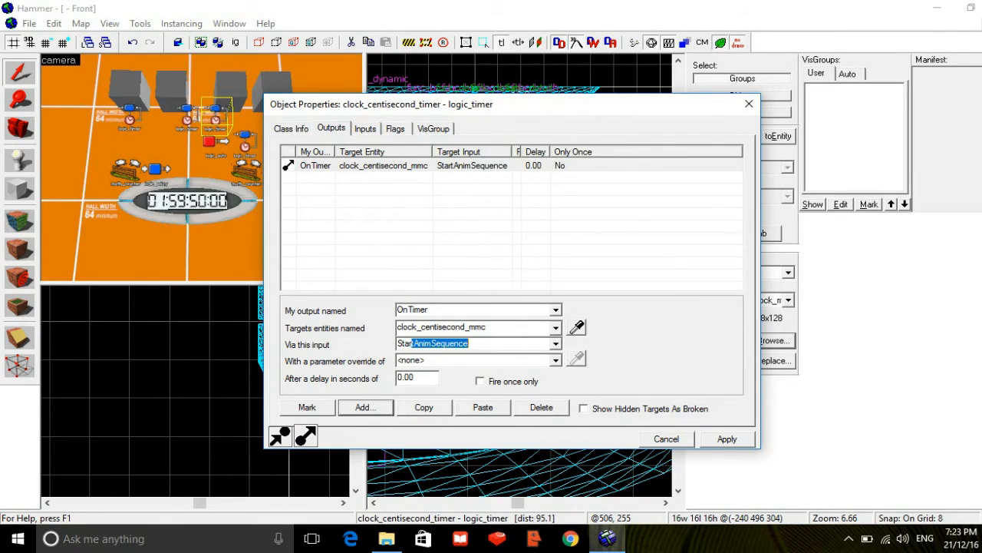
pyautogui.write('FloatLerp')
# - Set the centisecond output's parameter override to 0 59 1 0 and apply the changes
pyautogui.click(426, 359)
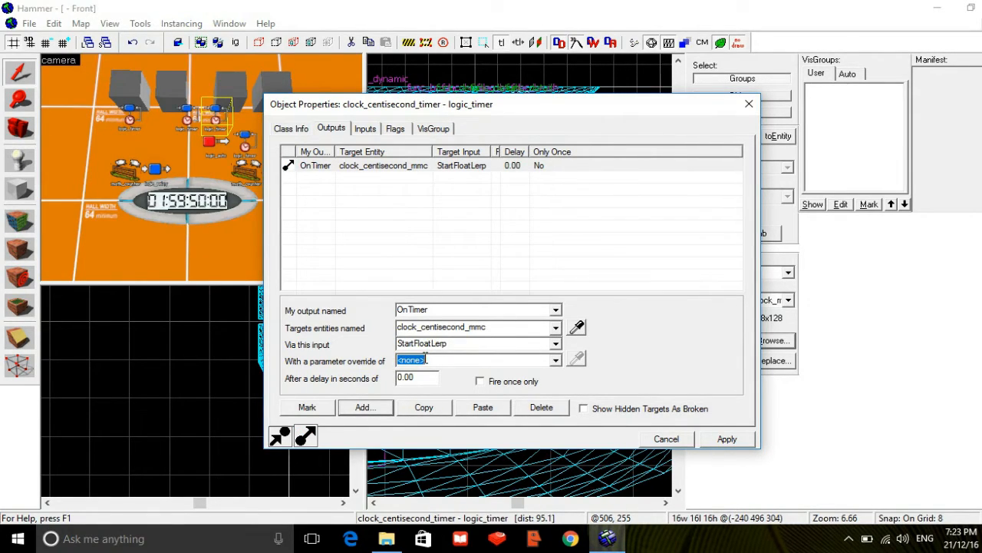
pyautogui.write('0 5')
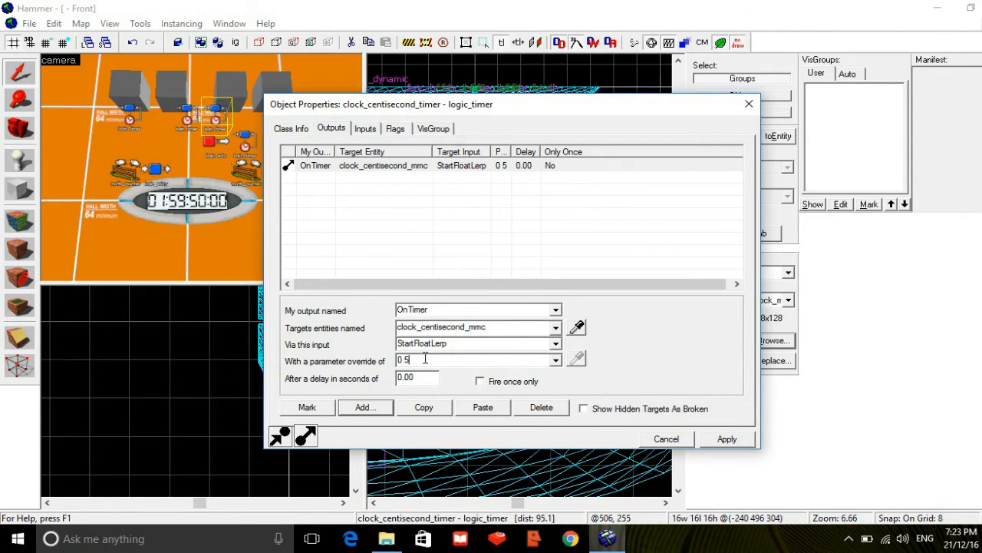
pyautogui.write('9 1 0')
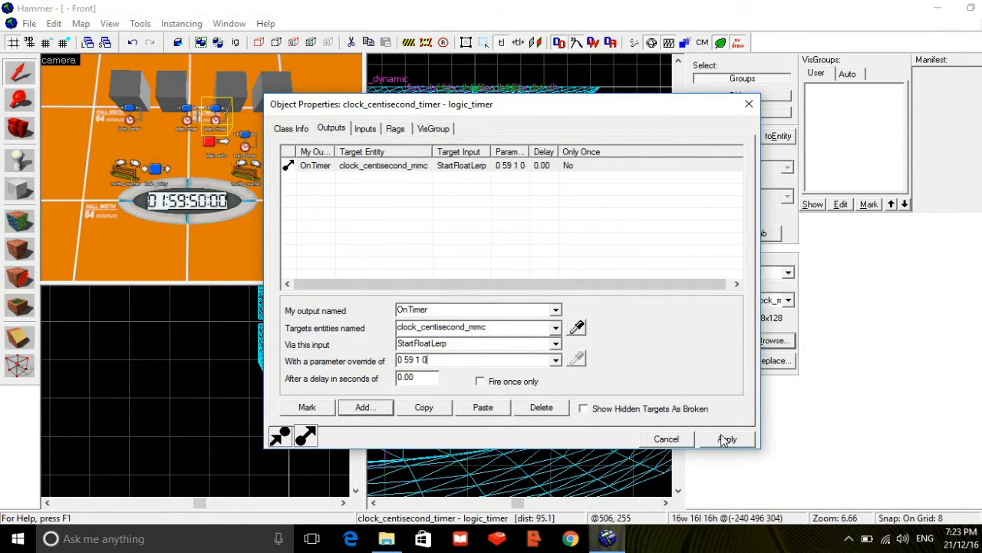
pyautogui.click(725, 439)
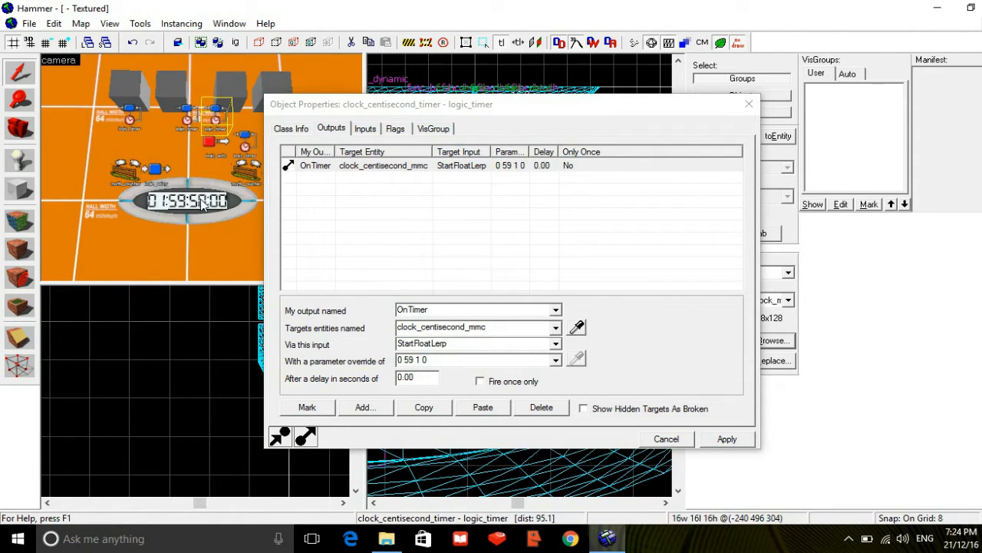
# - Add an OnTimer output to clock_millisecond_timer that sends StartFloatLerp to clock_millisecond_mmc
pyautogui.click(244, 146)
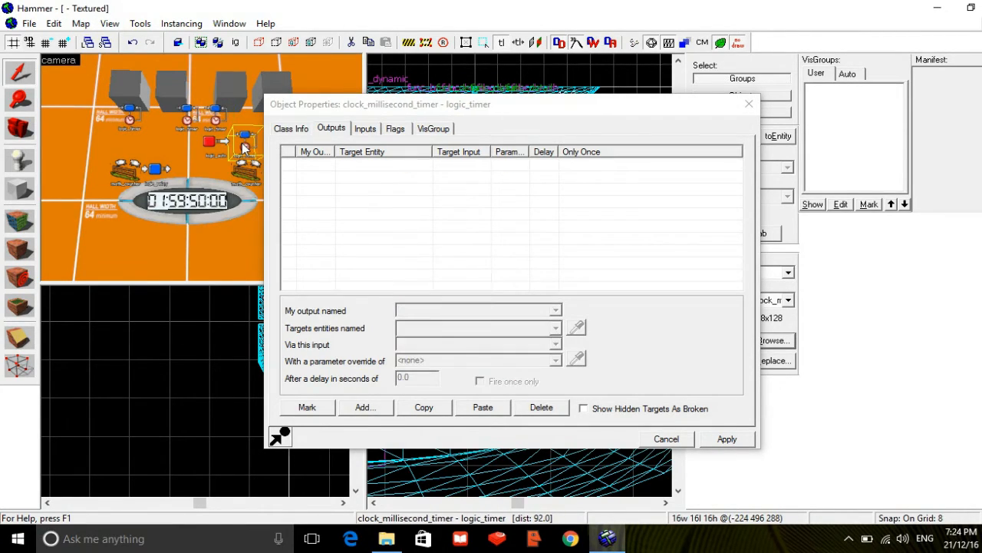
pyautogui.click(360, 408)
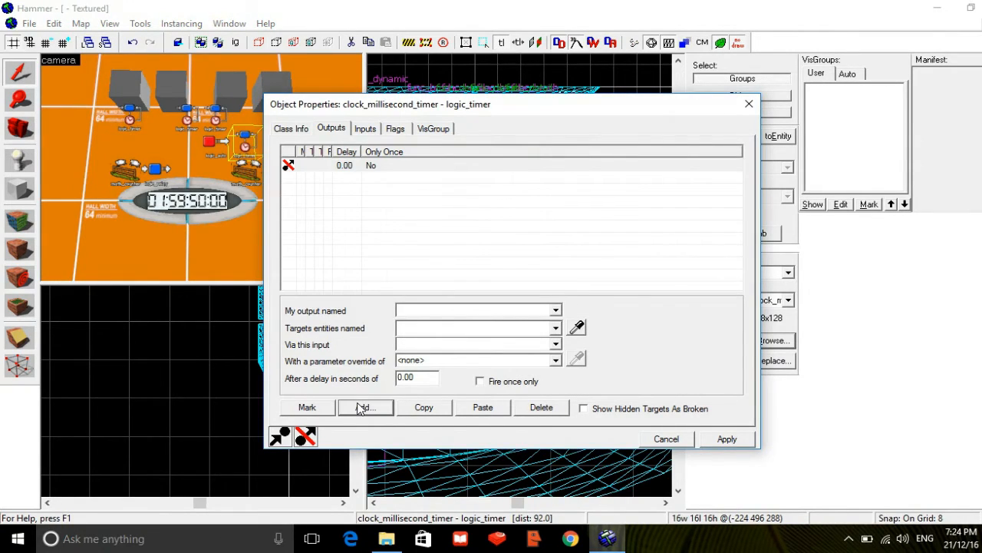
pyautogui.write('OnTimer')
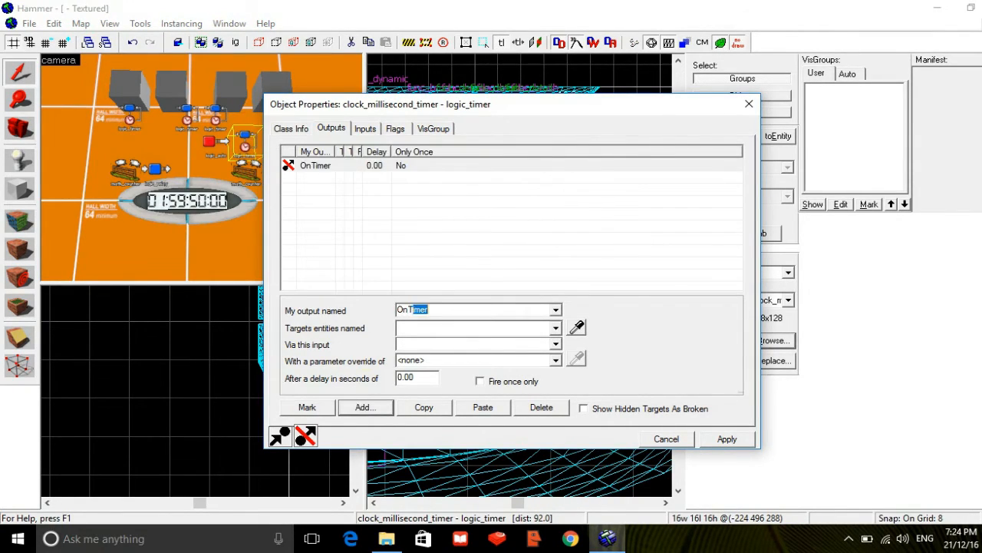
pyautogui.click(433, 329)
pyautogui.write('mmc')
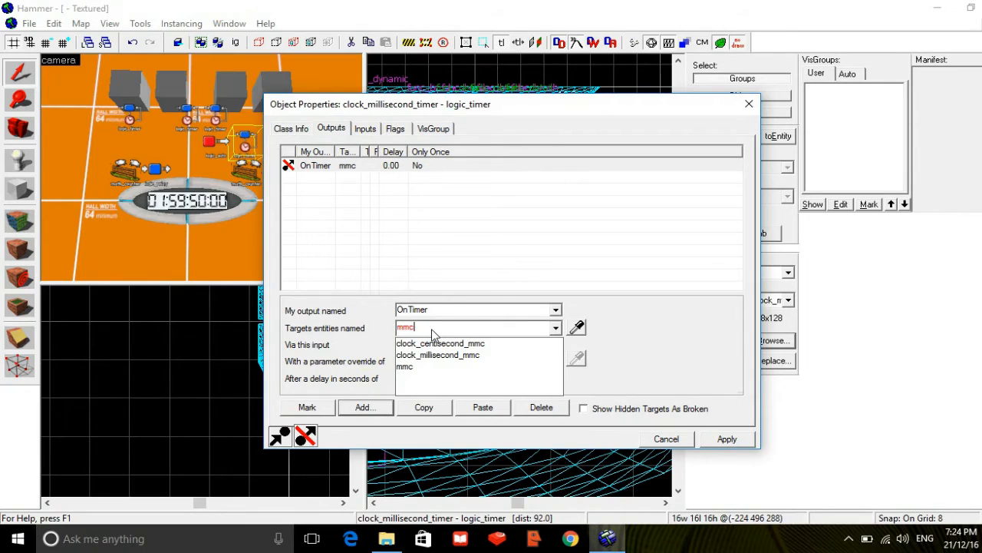
pyautogui.click(432, 354)
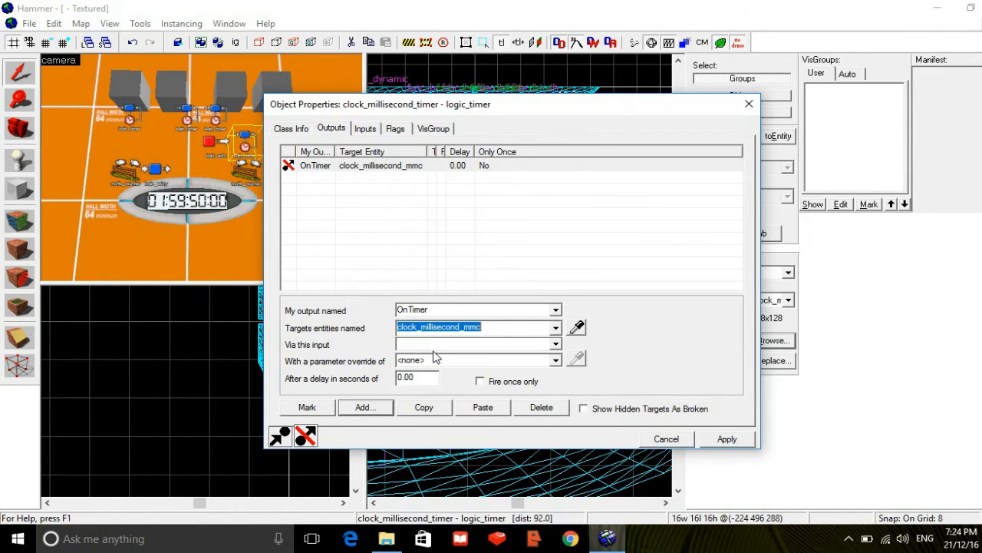
pyautogui.press('Tab')
pyautogui.write('StartFloatLerp')
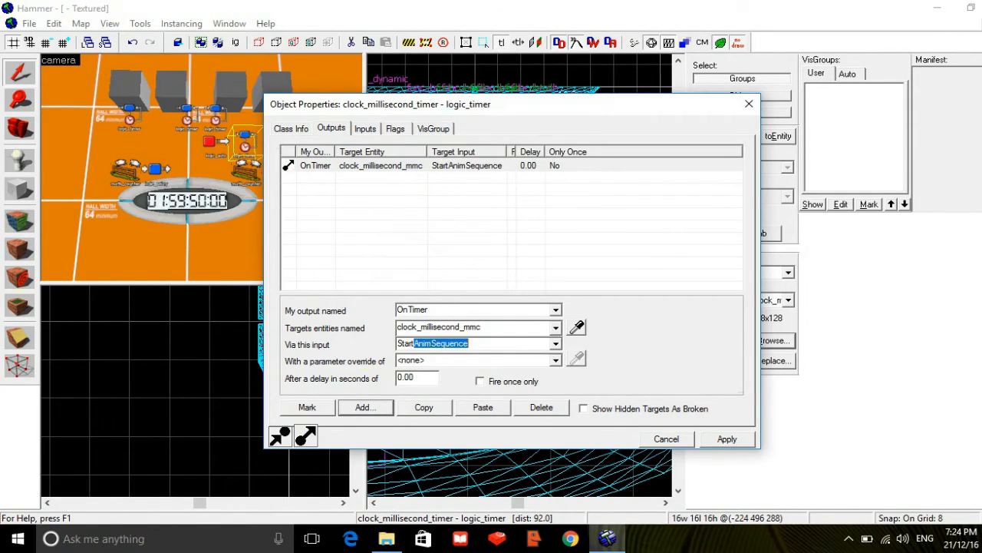
# - Set the millisecond output's parameter override to 0 9 .1 1 and apply the changes
pyautogui.press('Tab')
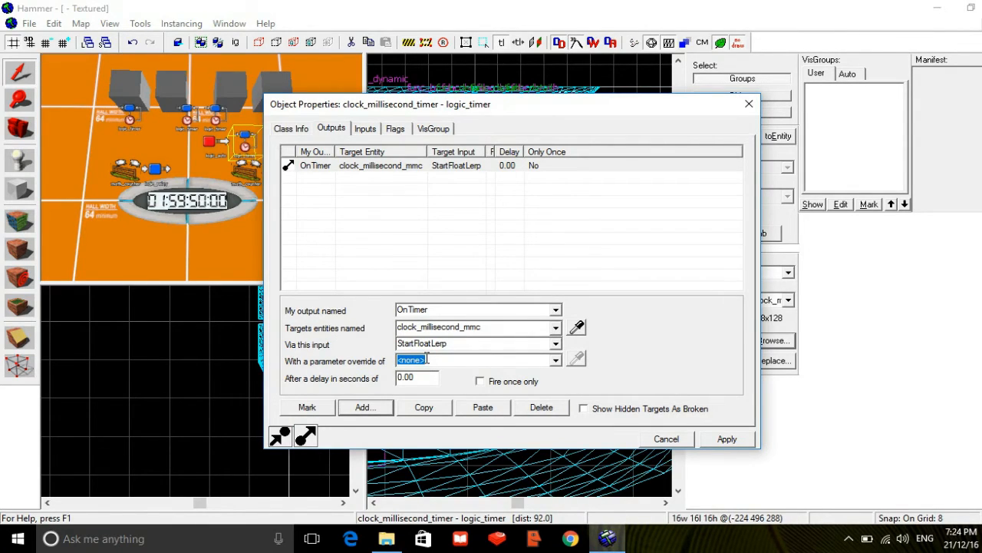
pyautogui.write('0')
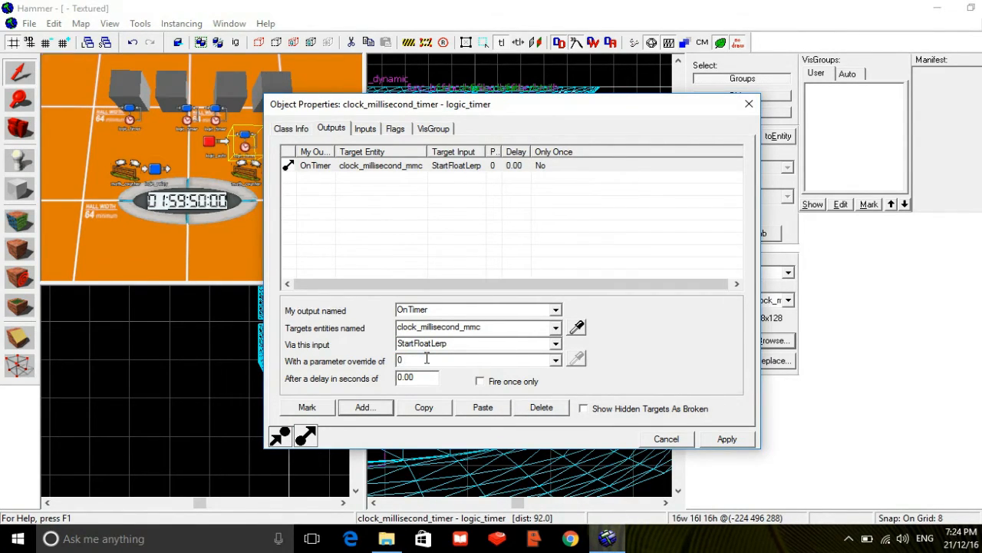
pyautogui.write('.9 1')
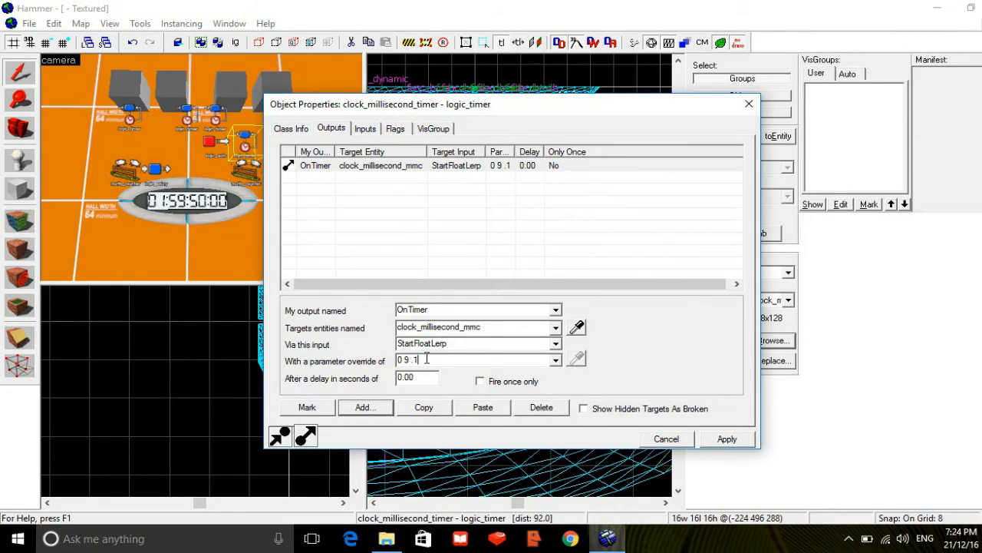
pyautogui.write(' 1')
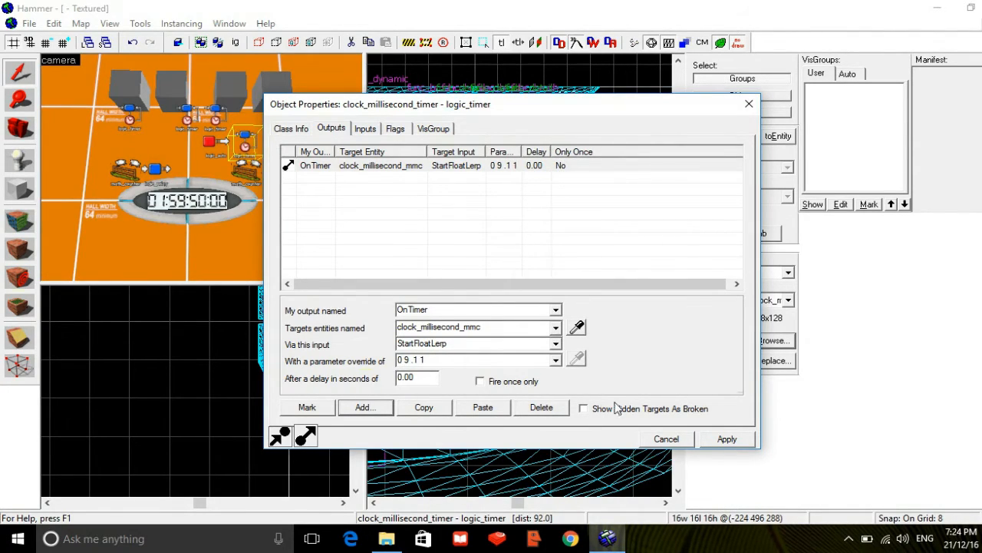
pyautogui.click(725, 441)
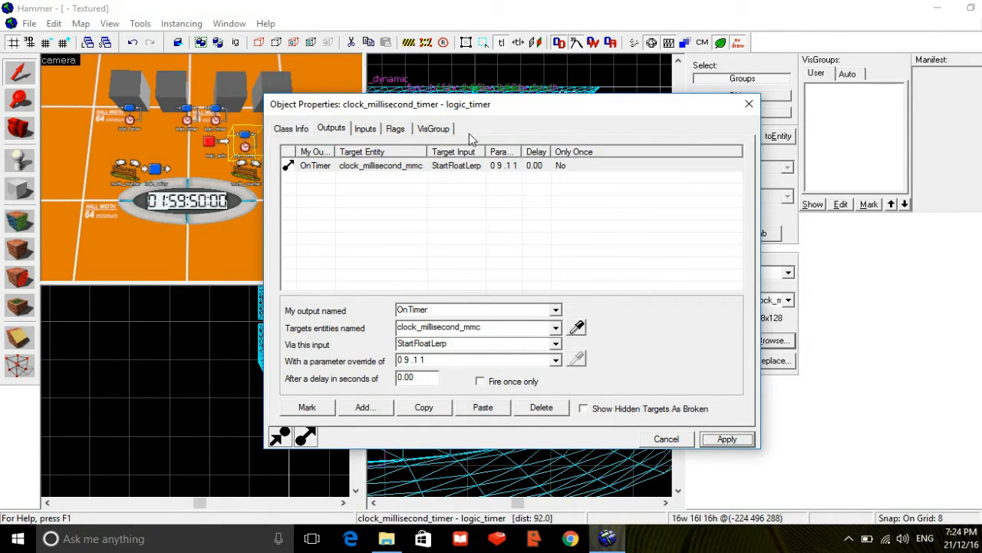
# - Check clock_millisecond_timer's refire interval against the parameter of its StartFloatLerp output
pyautogui.click(196, 178)
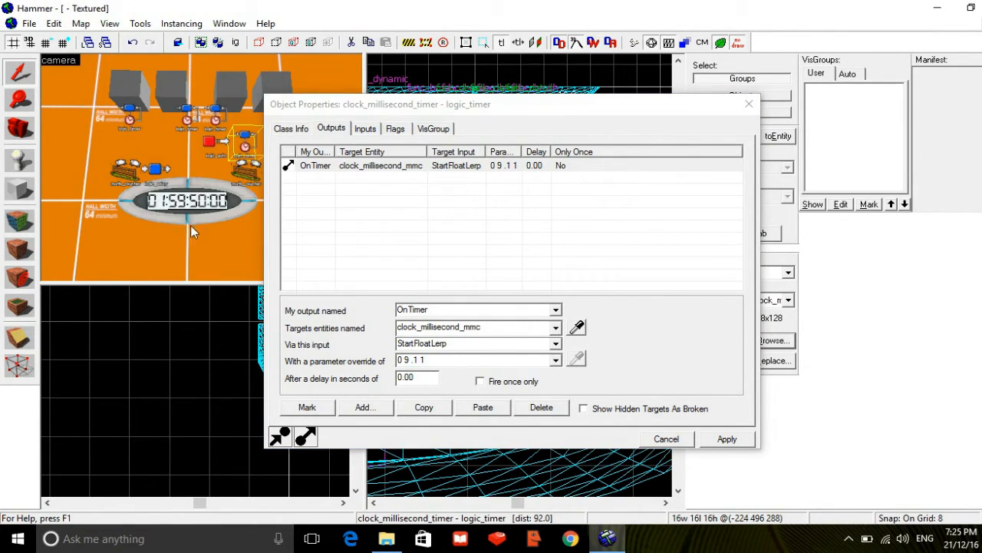
pyautogui.click(290, 129)
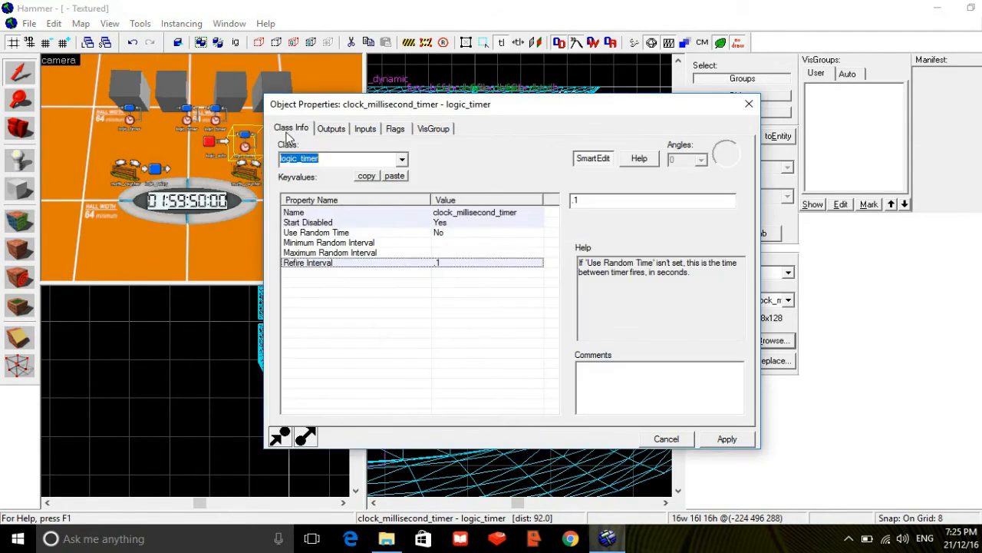
pyautogui.click(335, 129)
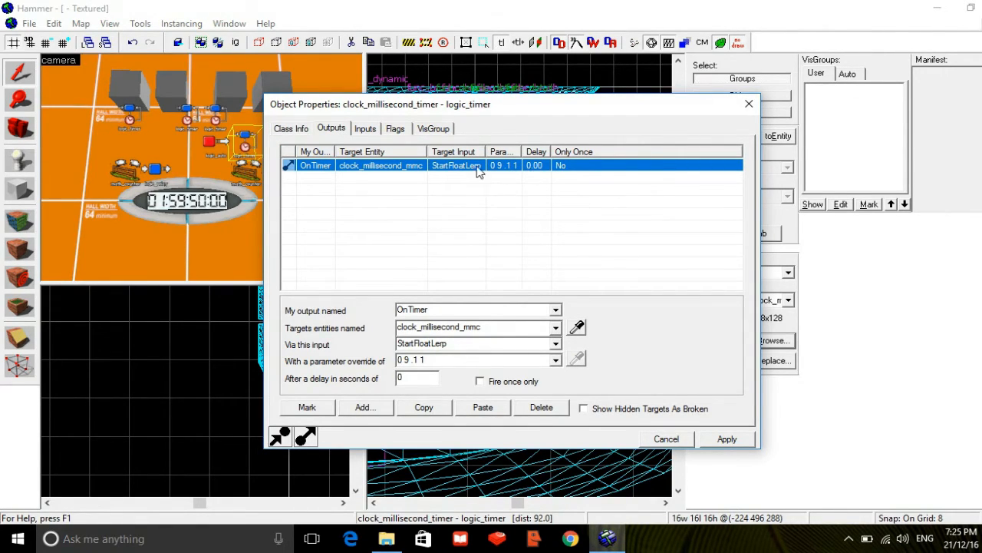
# - Set the Maximum Legal Value of both math_counter entities to 60 together and apply the change
pyautogui.click(135, 177)
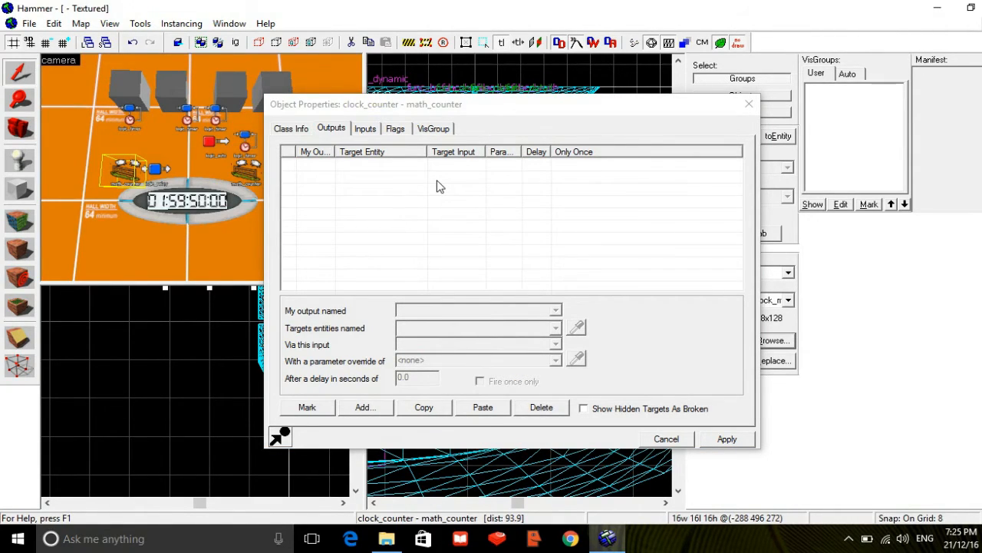
pyautogui.click(285, 131)
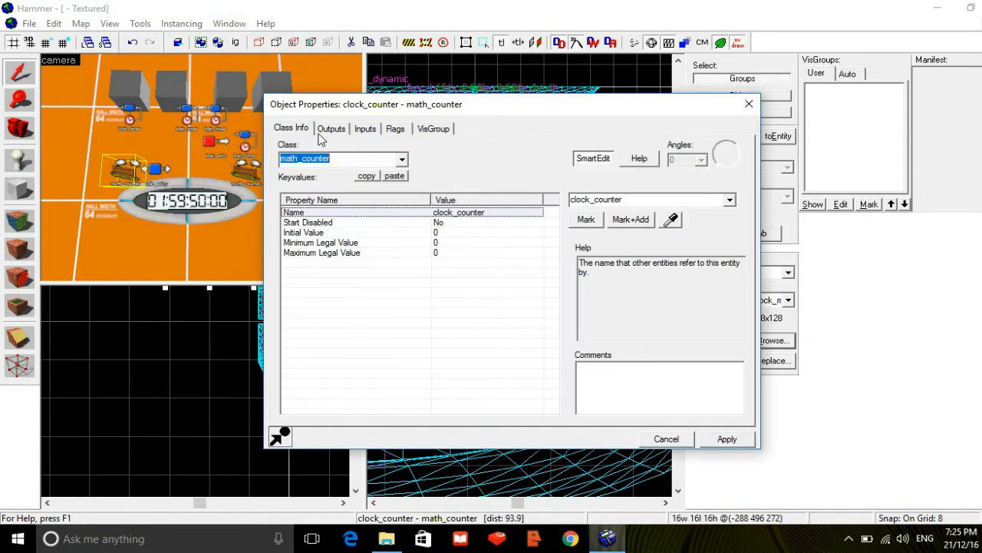
pyautogui.click(326, 130)
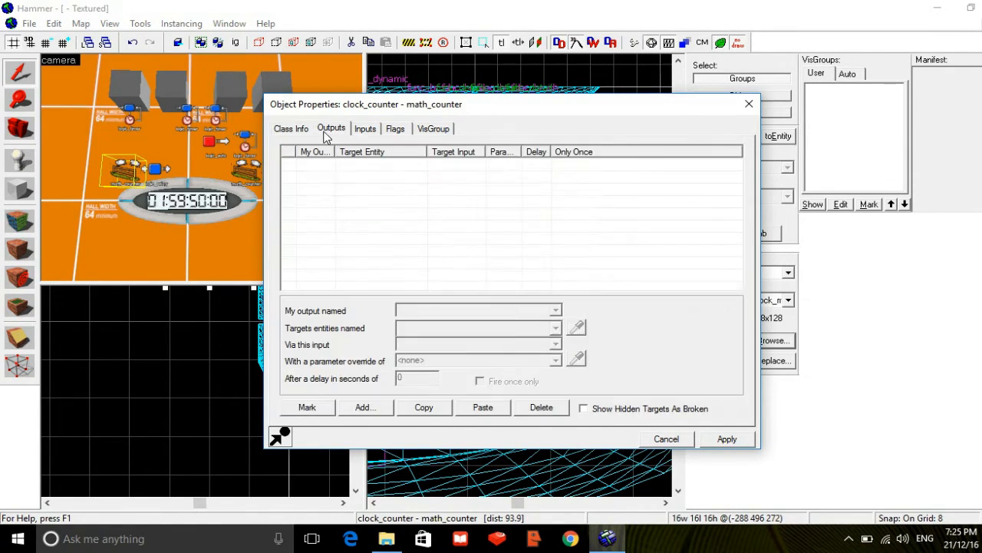
pyautogui.click(301, 129)
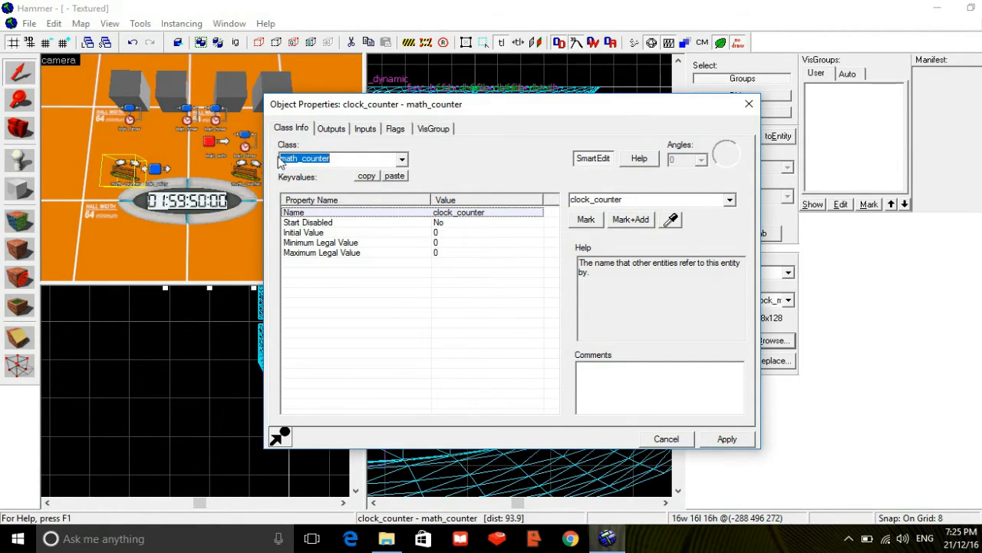
pyautogui.click(251, 170)
pyautogui.keyDown('ctrl'); pyautogui.click(251, 170); pyautogui.keyUp('ctrl')
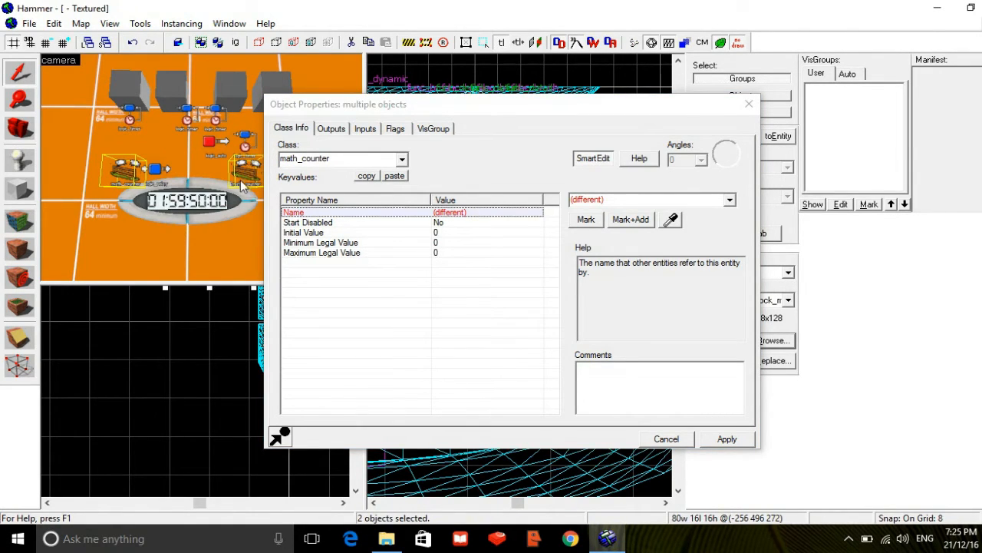
pyautogui.click(447, 253)
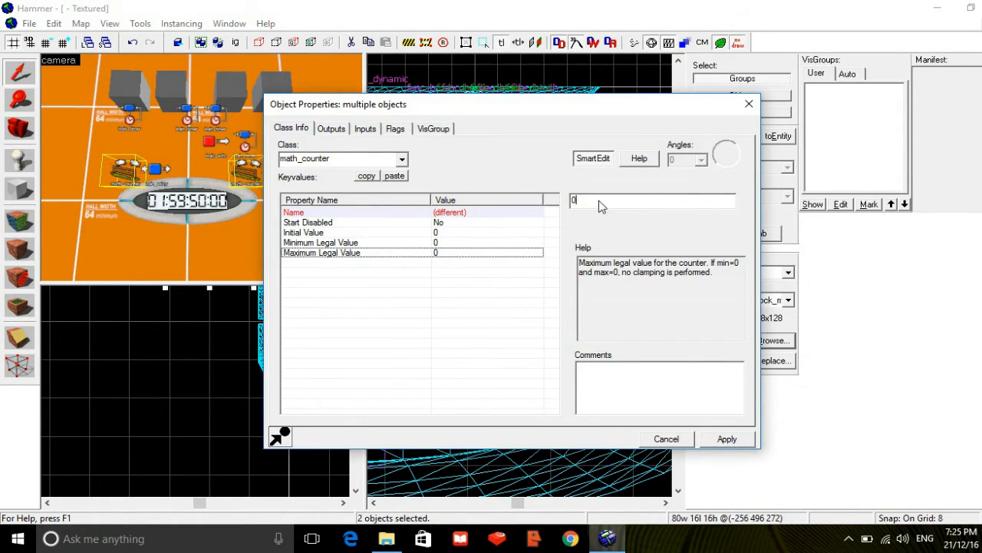
pyautogui.write('60')
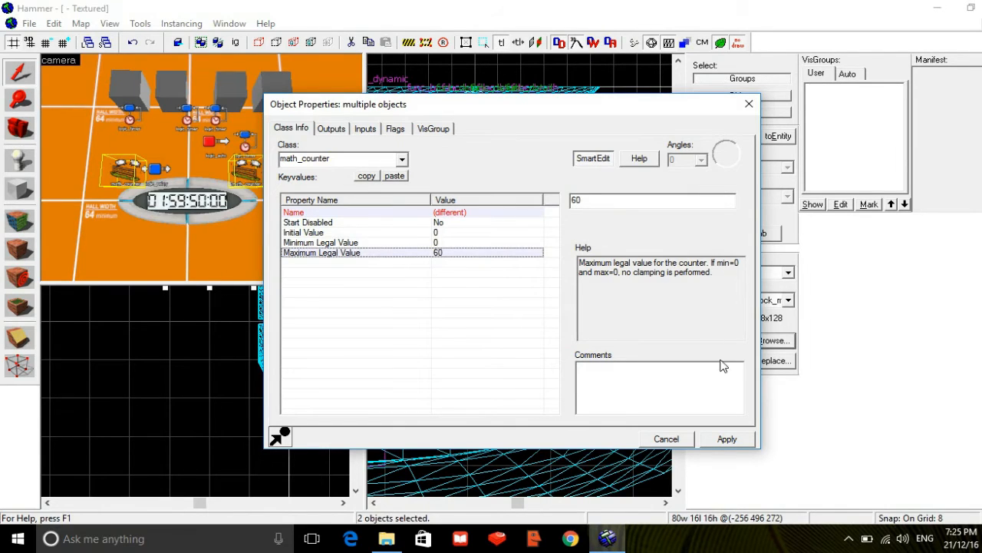
pyautogui.click(719, 444)
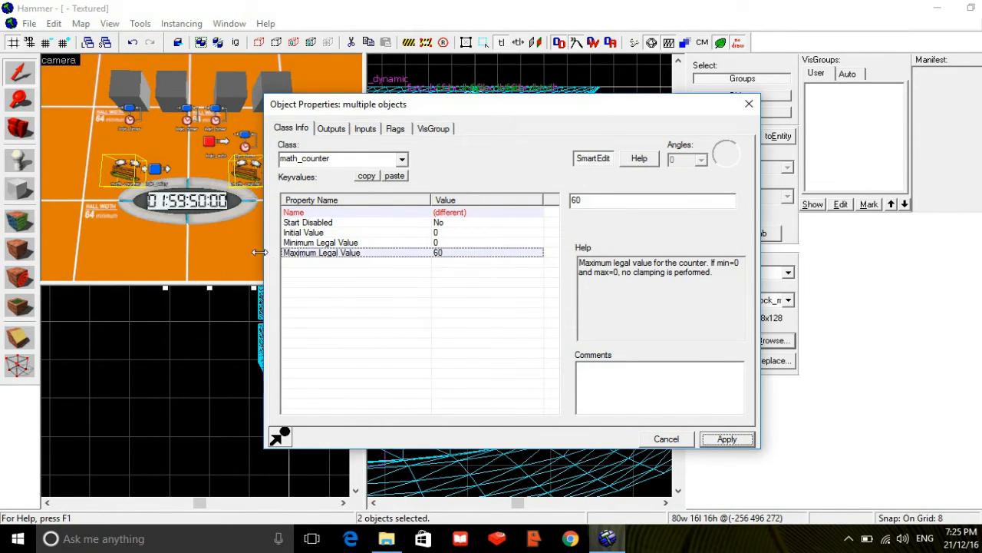
# - Add an OnHitMax output to the clock_counter entity that targets clock_second_toggle
pyautogui.click(176, 218)
pyautogui.click(128, 187)
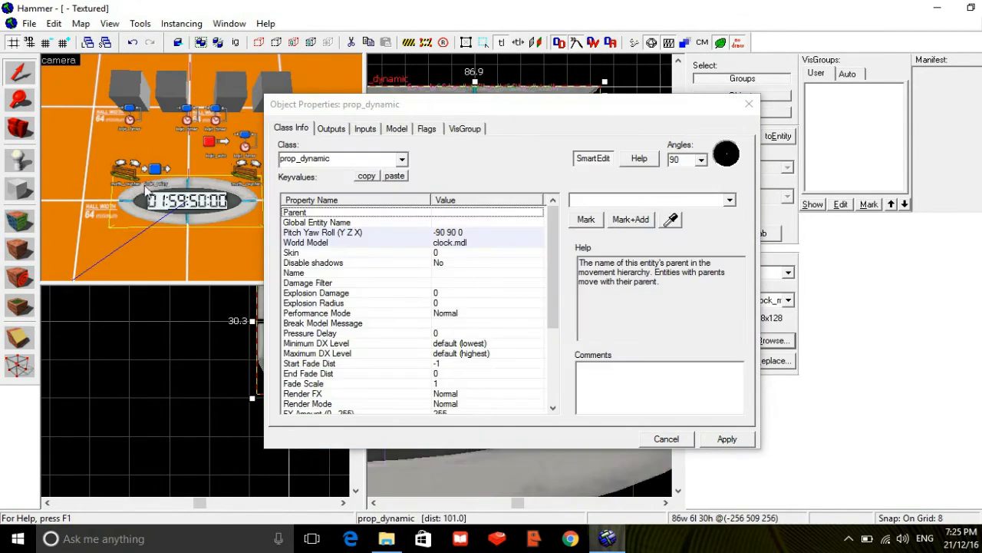
pyautogui.click(135, 181)
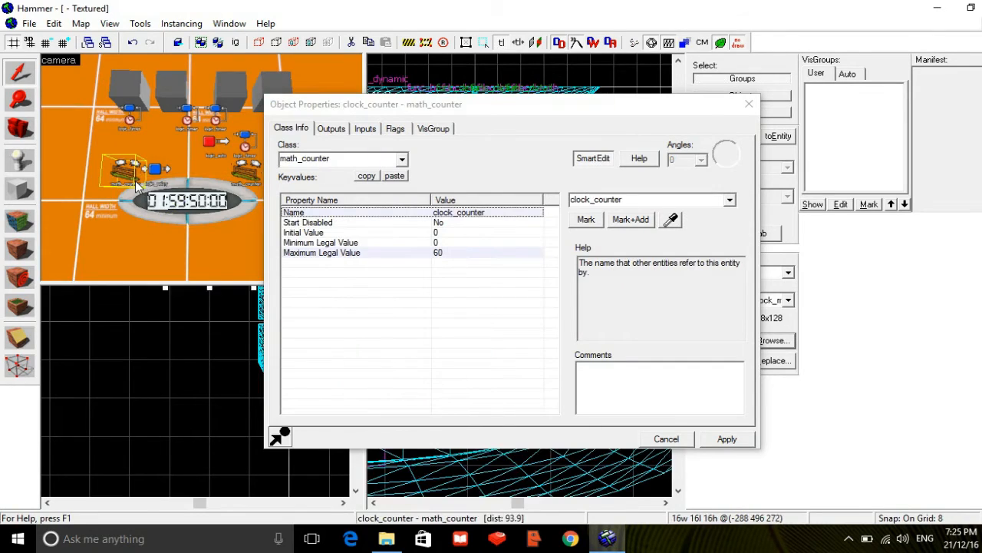
pyautogui.click(337, 129)
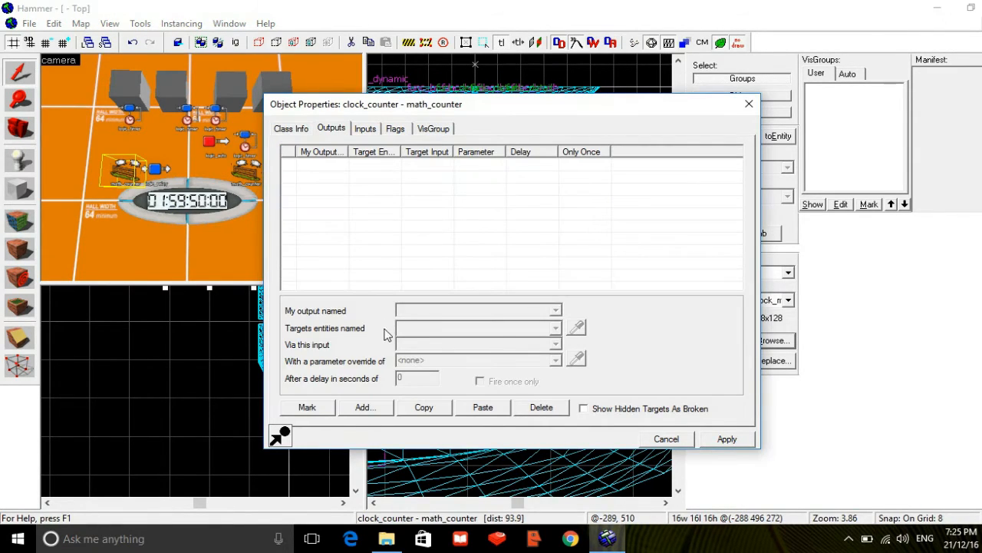
pyautogui.click(358, 411)
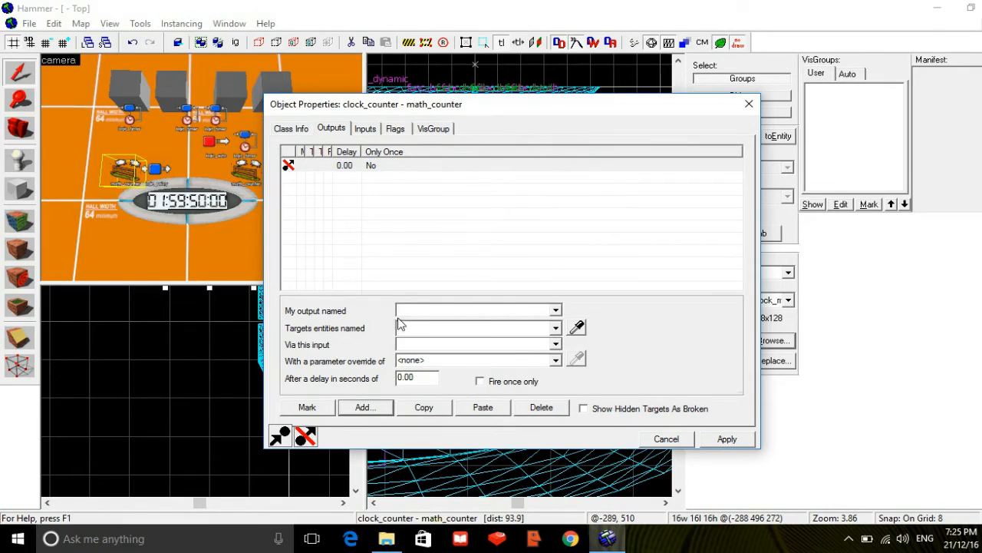
pyautogui.write('OnHitMax')
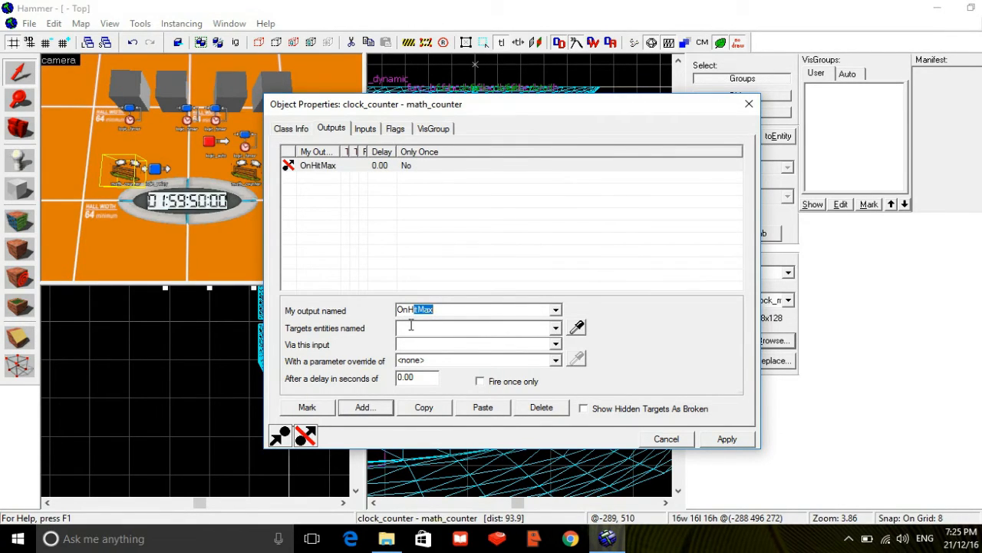
pyautogui.click(411, 325)
pyautogui.write('sec')
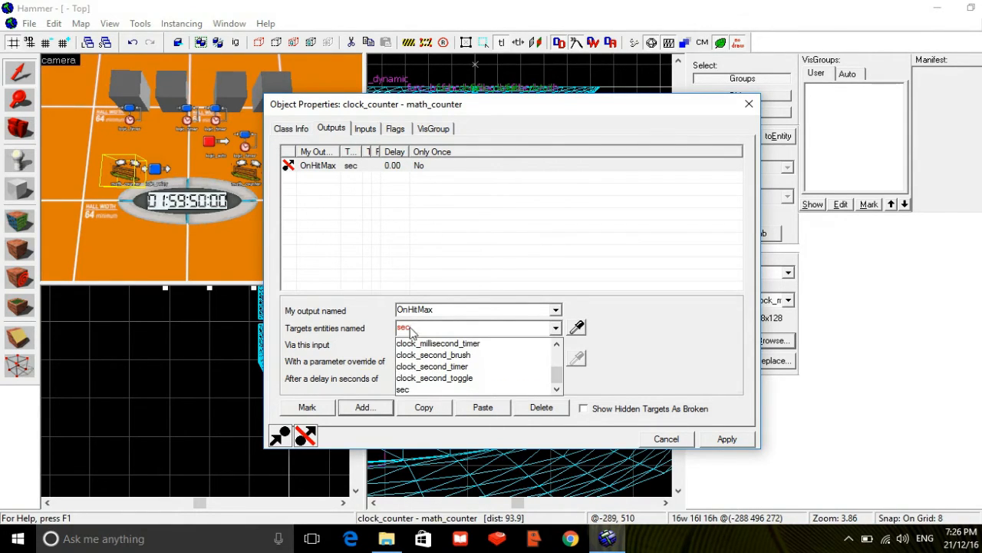
pyautogui.click(434, 377)
# - Make the clock_second_toggle output send SetTextureIndex with a parameter override of 59
pyautogui.click(436, 344)
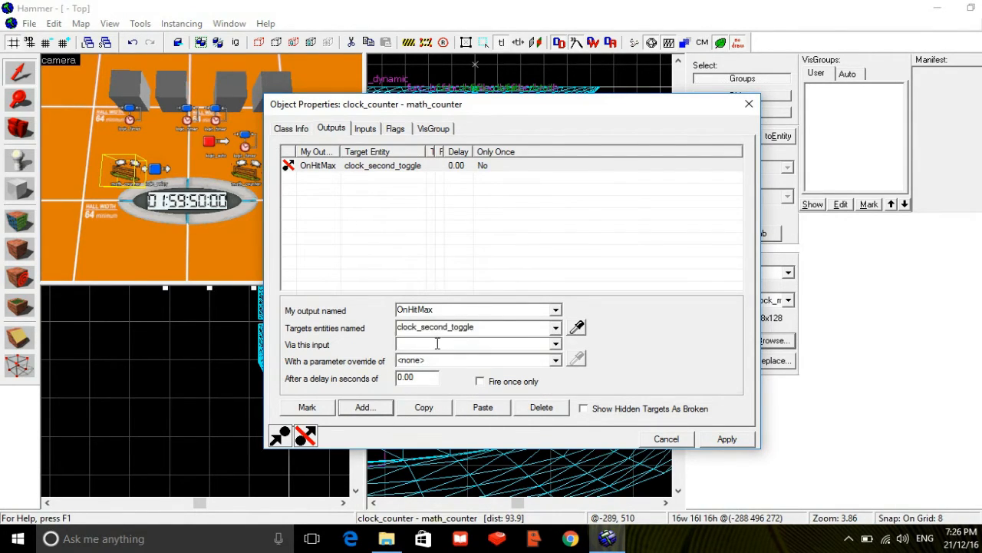
pyautogui.write('SetTextureIndex')
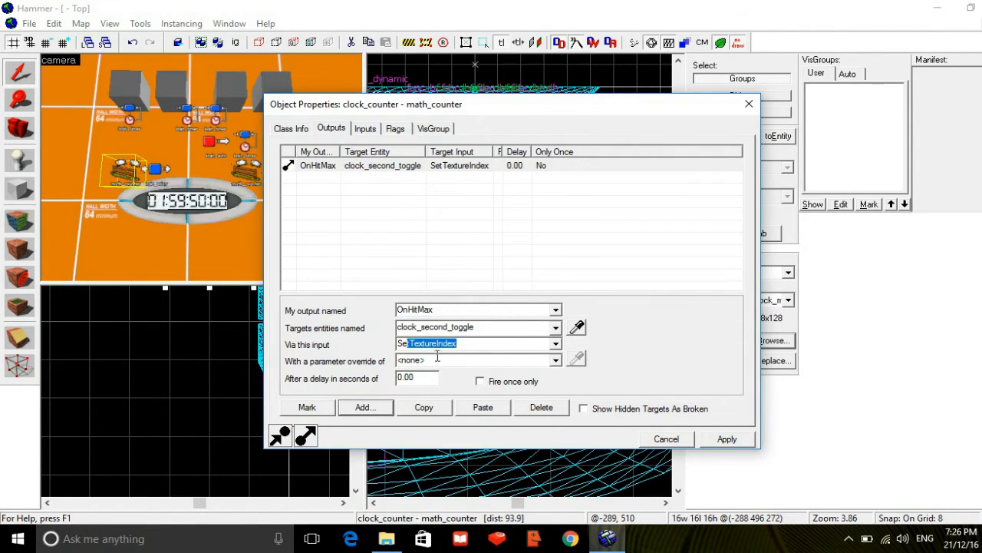
pyautogui.click(437, 357)
pyautogui.write('59')
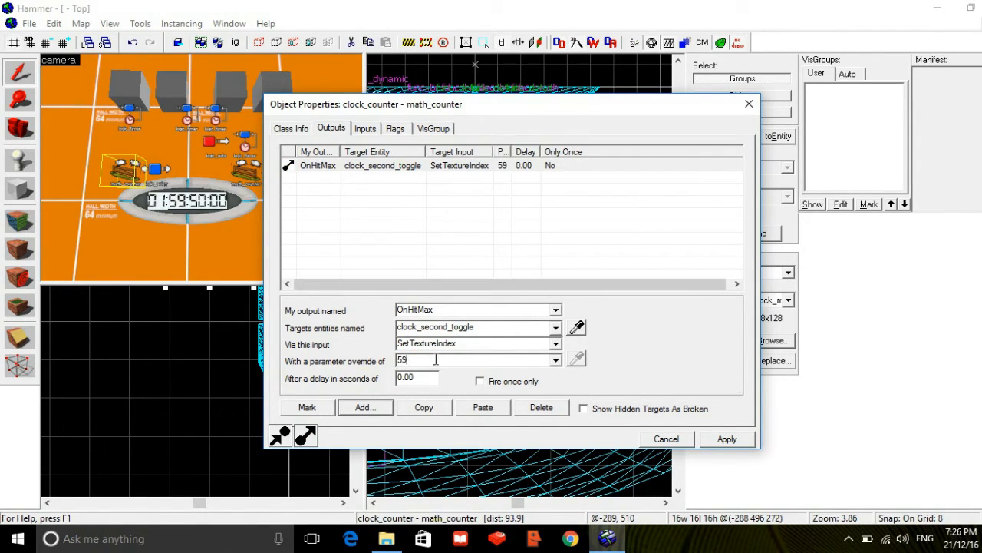
# - Add a second OnHitMax output to clock_counter that sends Disable to clock_second_timer, and apply the changes
pyautogui.click(354, 411)
pyautogui.write('OnH')
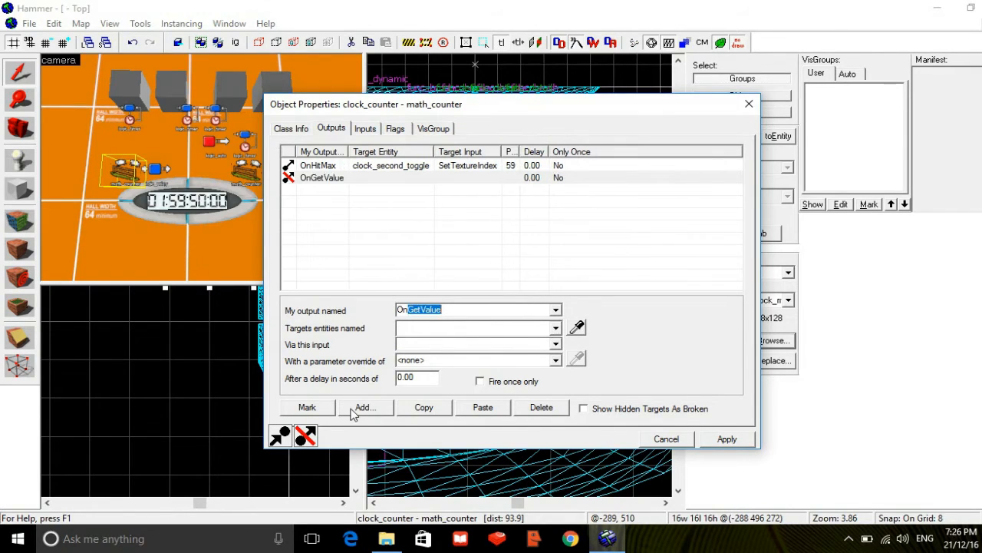
pyautogui.click(422, 329)
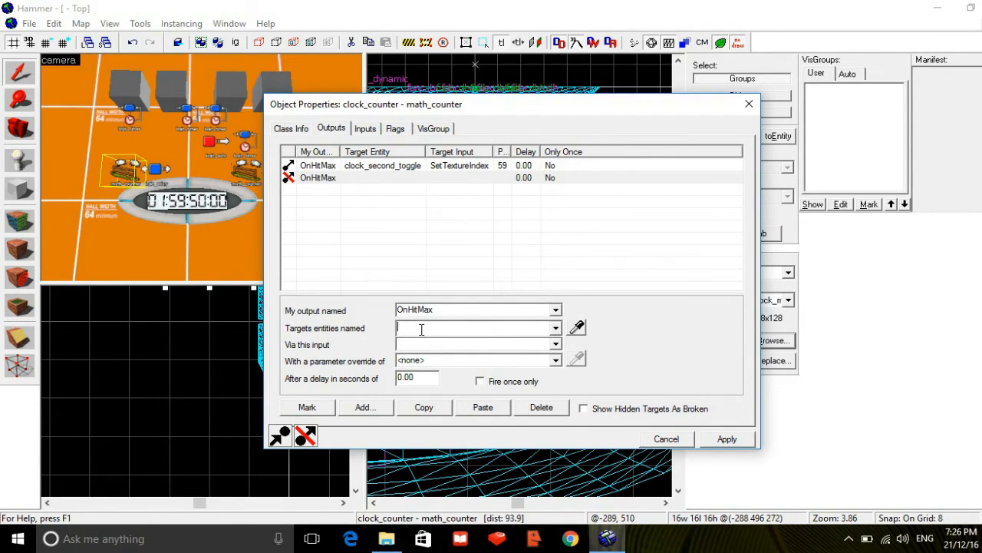
pyautogui.write('sec')
pyautogui.click(421, 368)
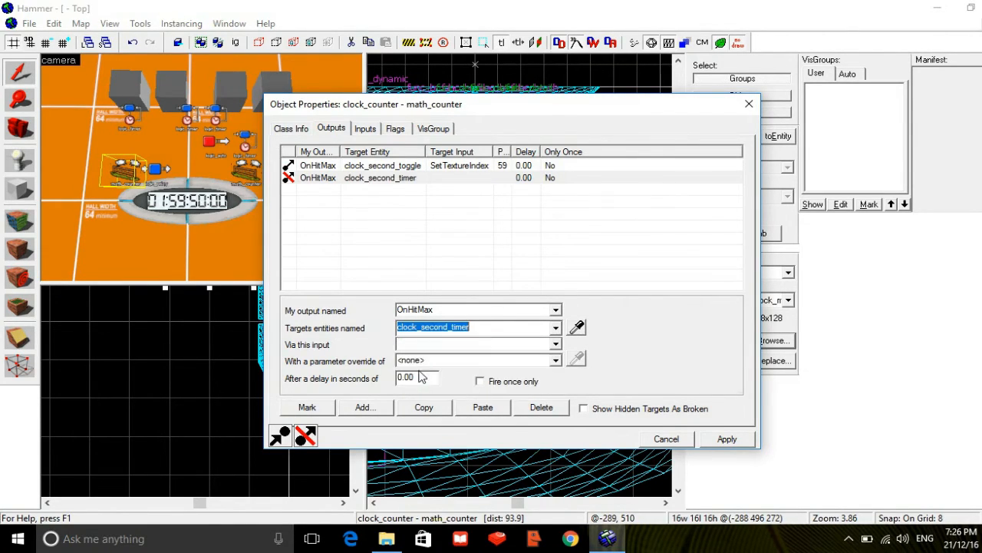
pyautogui.click(423, 359)
pyautogui.click(426, 351)
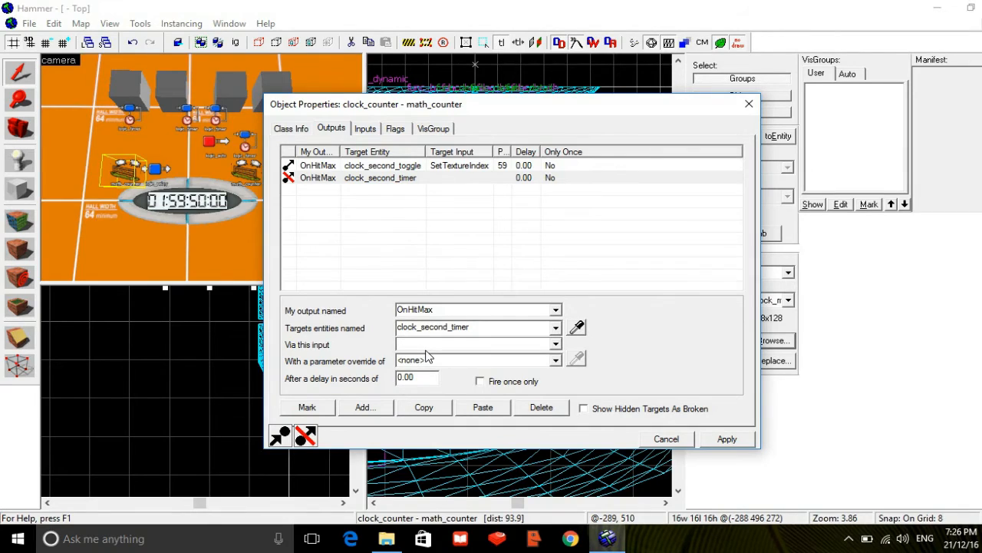
pyautogui.write('Disable')
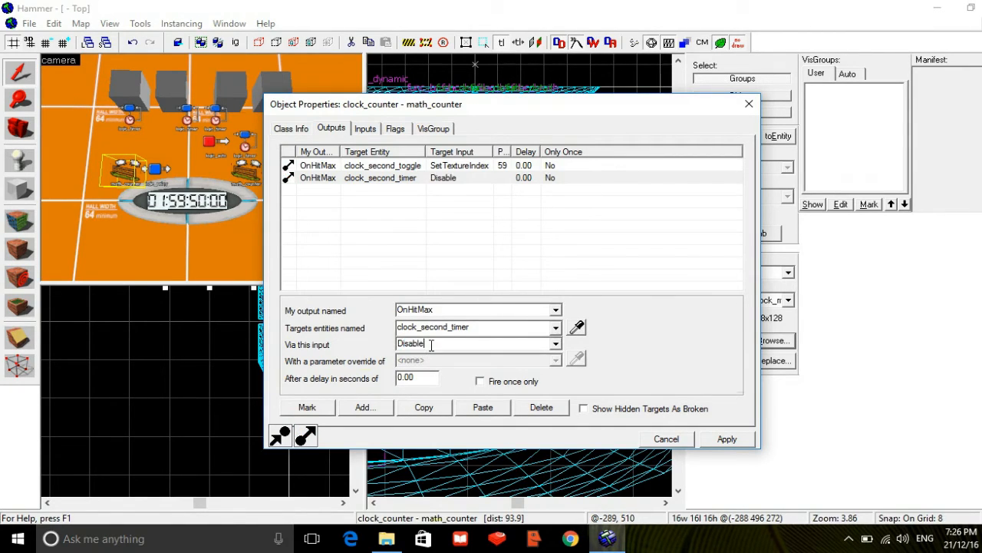
pyautogui.click(727, 438)
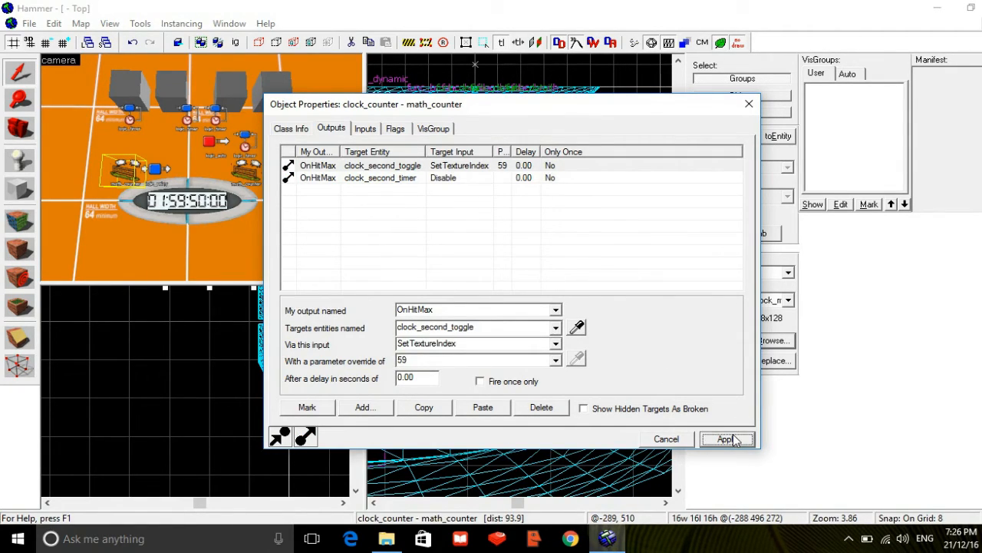
pyautogui.click(244, 222)
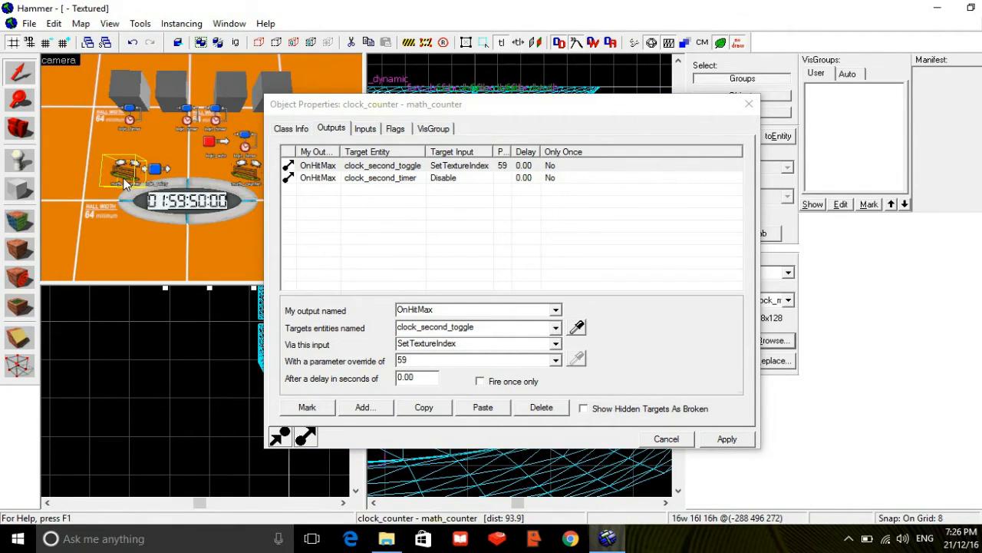
pyautogui.click(279, 129)
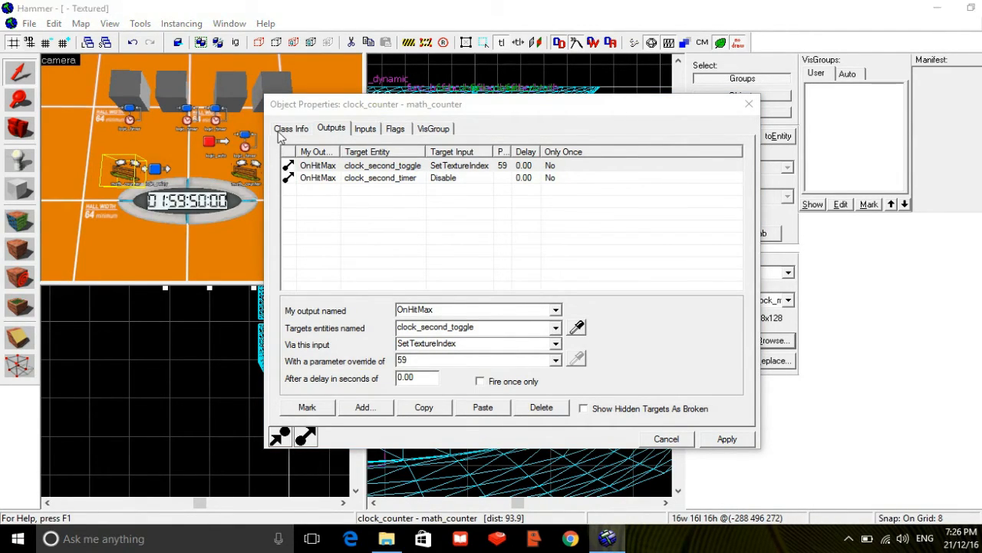
pyautogui.click(329, 128)
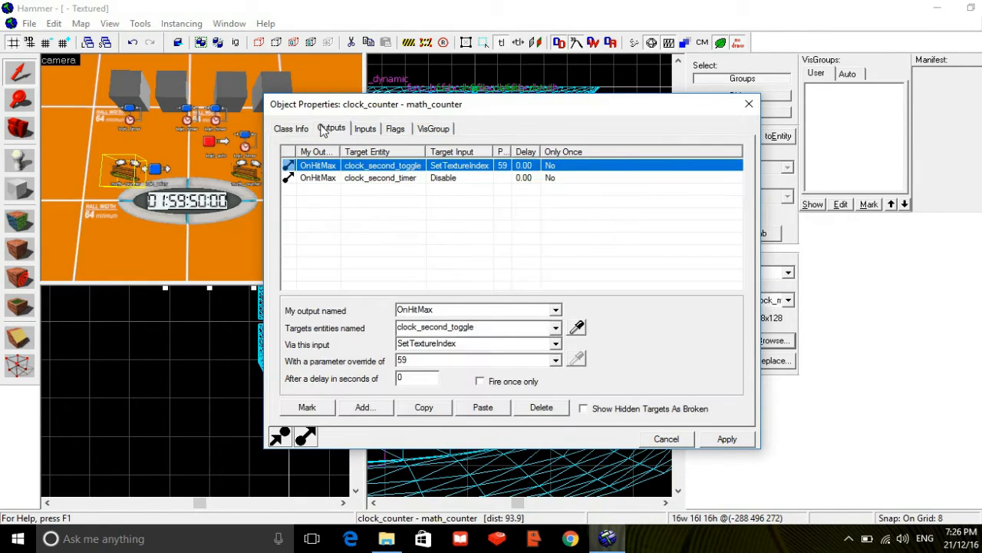
# - Set the Maximum Legal Value of clock_counter_2 to 59
pyautogui.click(255, 177)
pyautogui.click(256, 177)
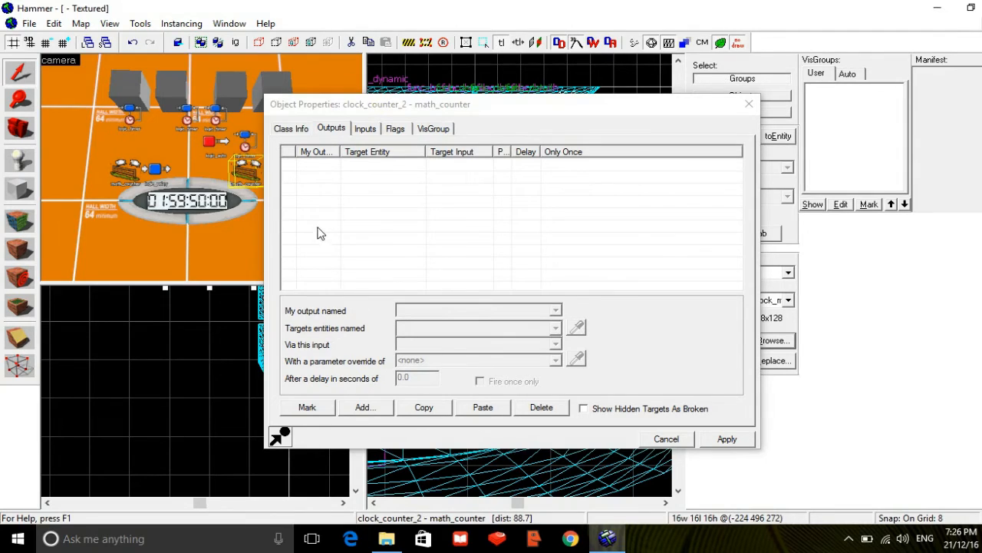
pyautogui.click(307, 126)
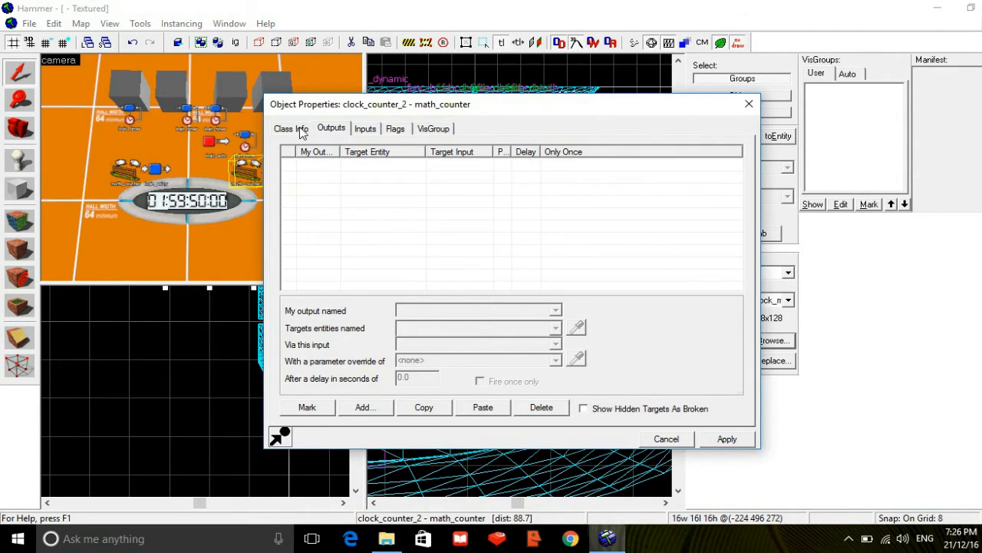
pyautogui.click(299, 128)
pyautogui.click(522, 256)
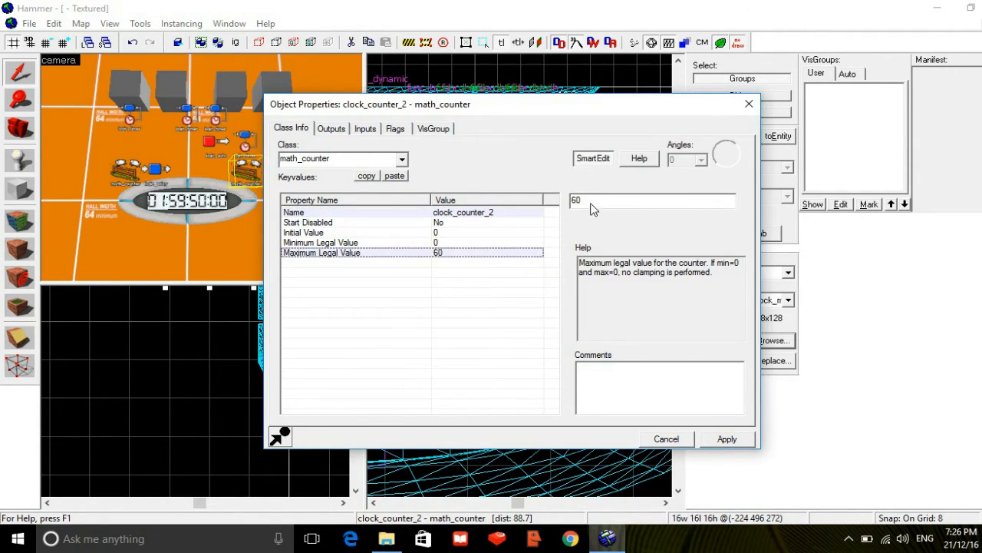
pyautogui.moveTo(591, 206); pyautogui.dragTo(566, 209)
pyautogui.write('59')
# - Add an OnHitMax output to clock_counter_2 that sends Disable to clock_centisecond_timer
pyautogui.click(343, 131)
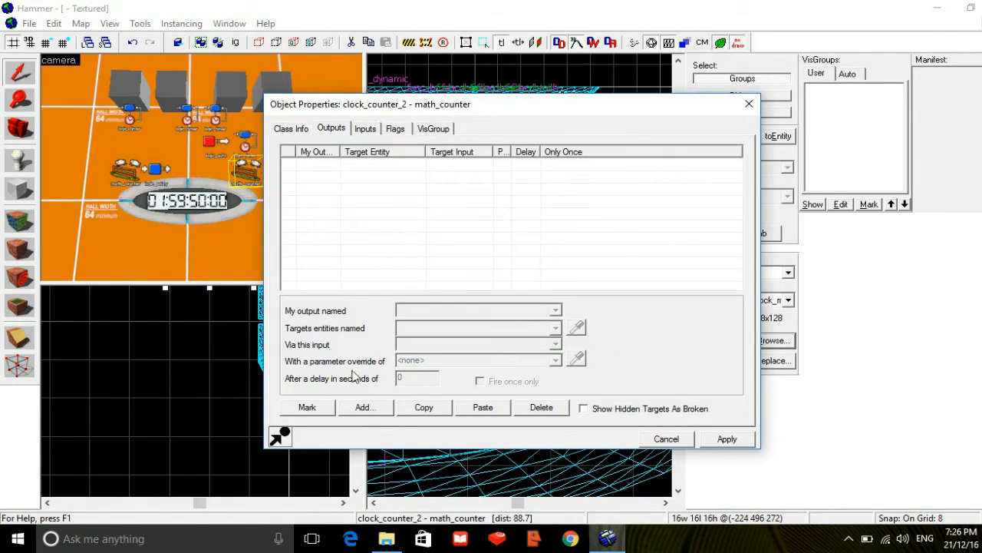
pyautogui.click(363, 409)
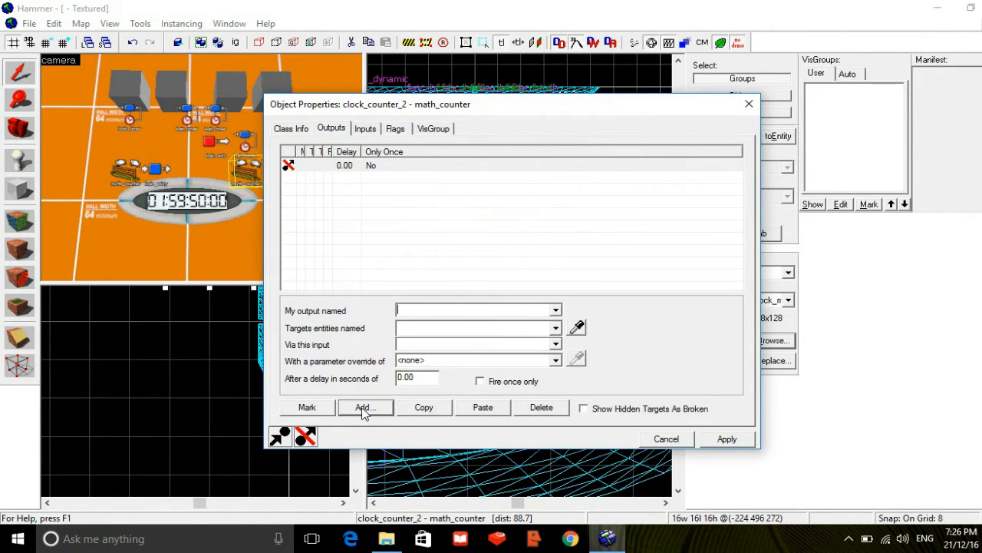
pyautogui.write('OnHitMax')
pyautogui.click(429, 327)
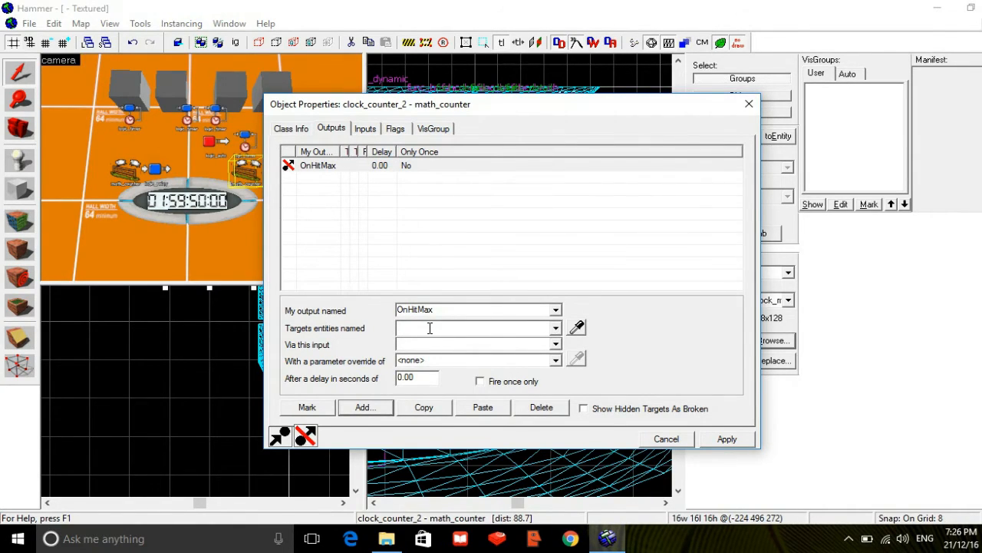
pyautogui.write('cl')
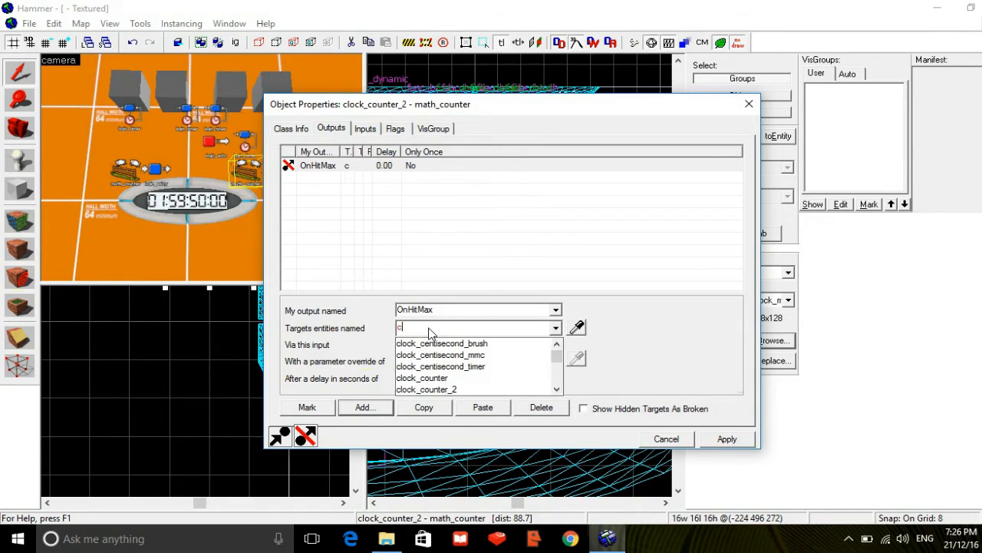
pyautogui.click(432, 367)
pyautogui.click(434, 345)
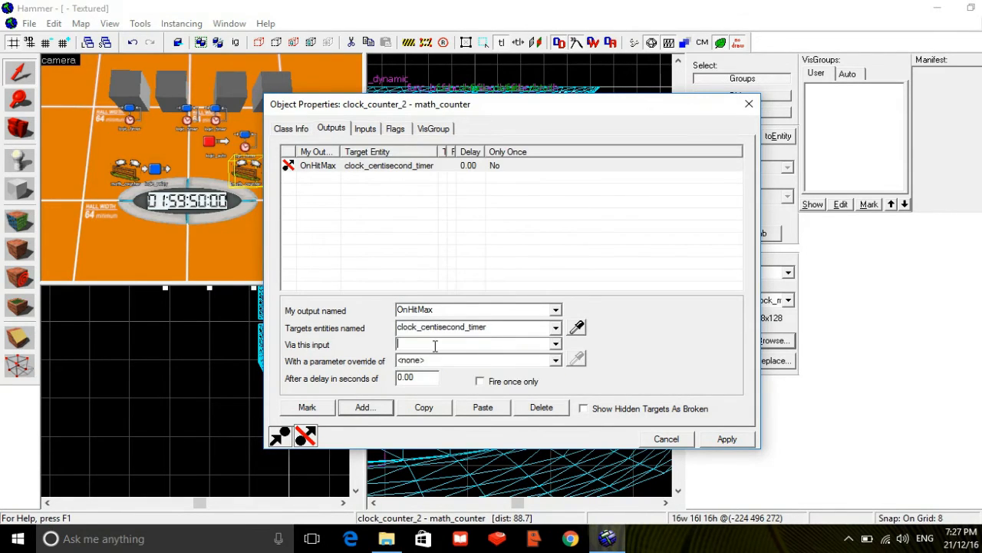
pyautogui.write('Disable')
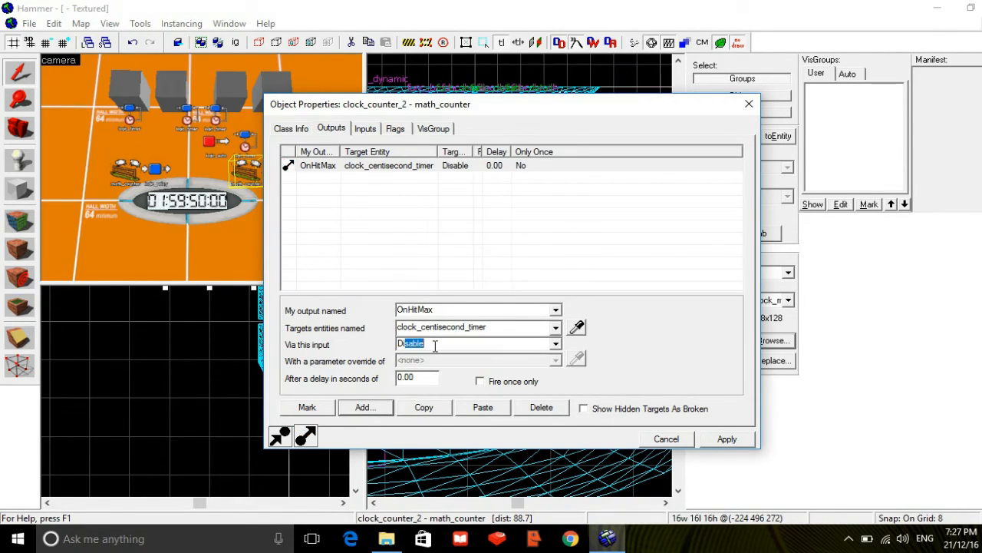
# - Add an OnHitMax output to clock_counter_2 that sends Disable to clock_millisecond_timer after a 1.00 second delay, and apply the changes
pyautogui.click(366, 407)
pyautogui.write('OnH')
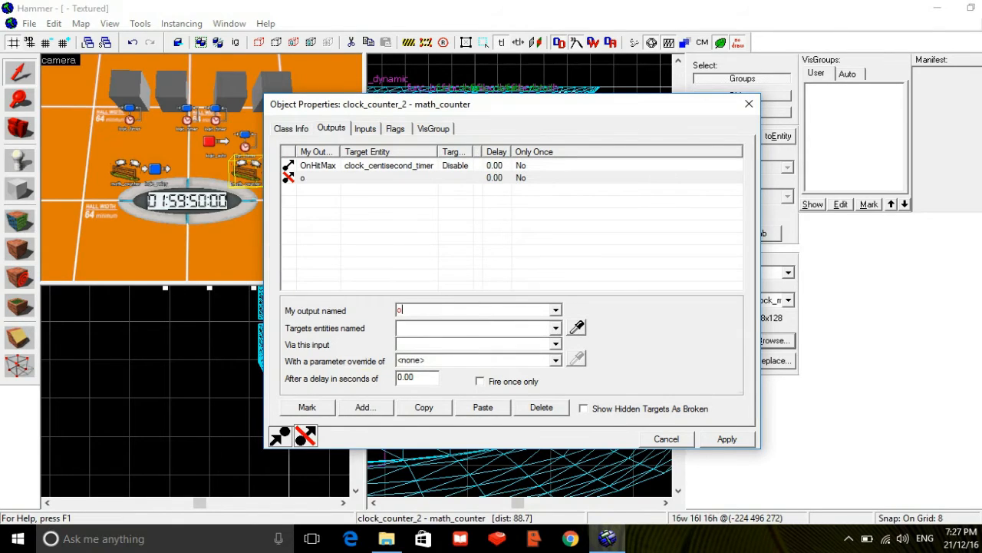
pyautogui.click(420, 330)
pyautogui.write('mill')
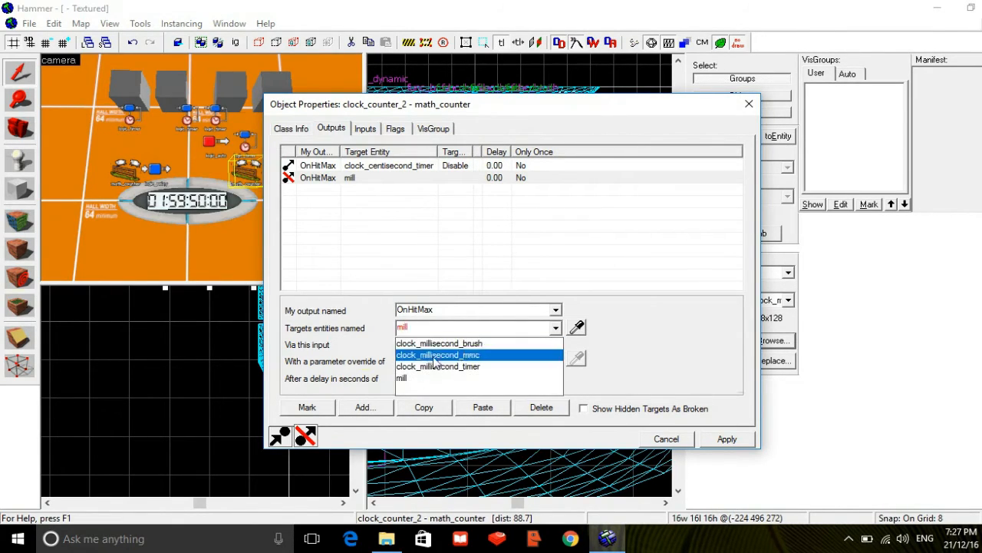
pyautogui.click(439, 365)
pyautogui.click(439, 346)
pyautogui.write('d')
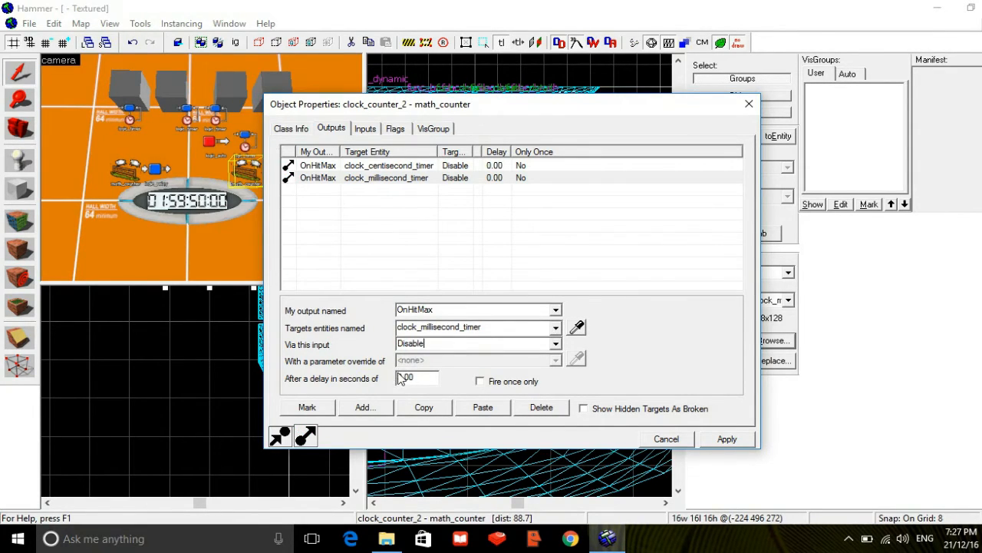
pyautogui.press('Delete')
pyautogui.write('1')
pyautogui.click(732, 439)
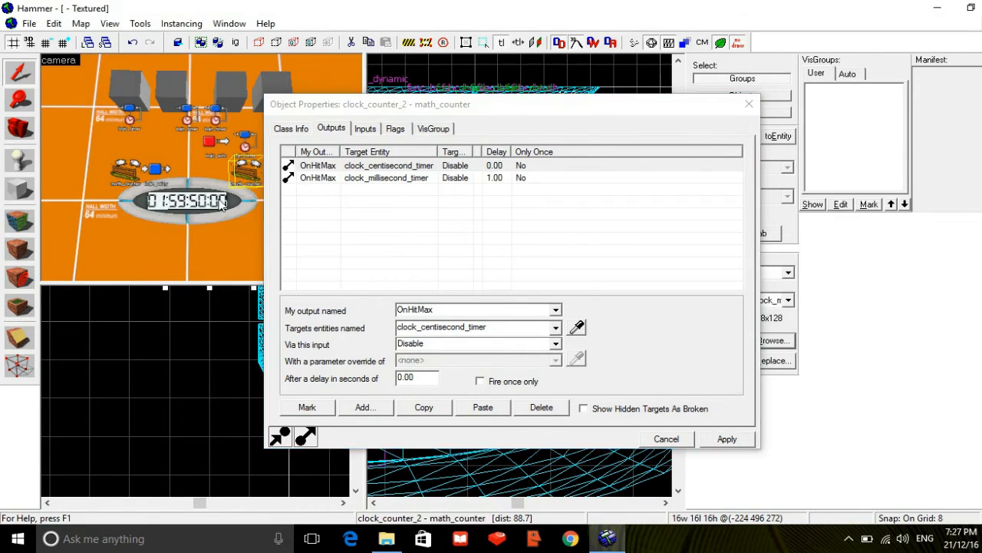
# - Review clock_counter_2's maximum legal value and outputs, and close its properties
pyautogui.click(278, 130)
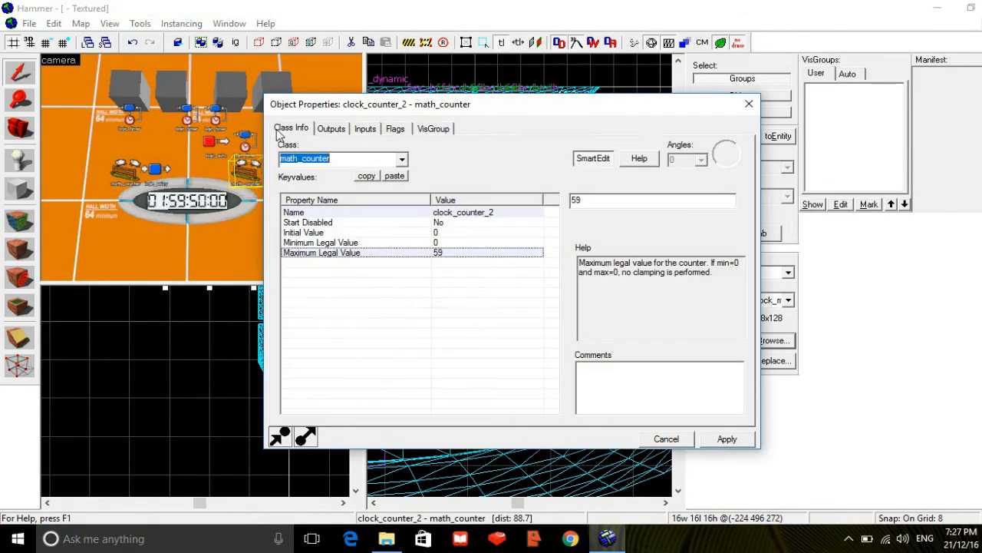
pyautogui.click(328, 132)
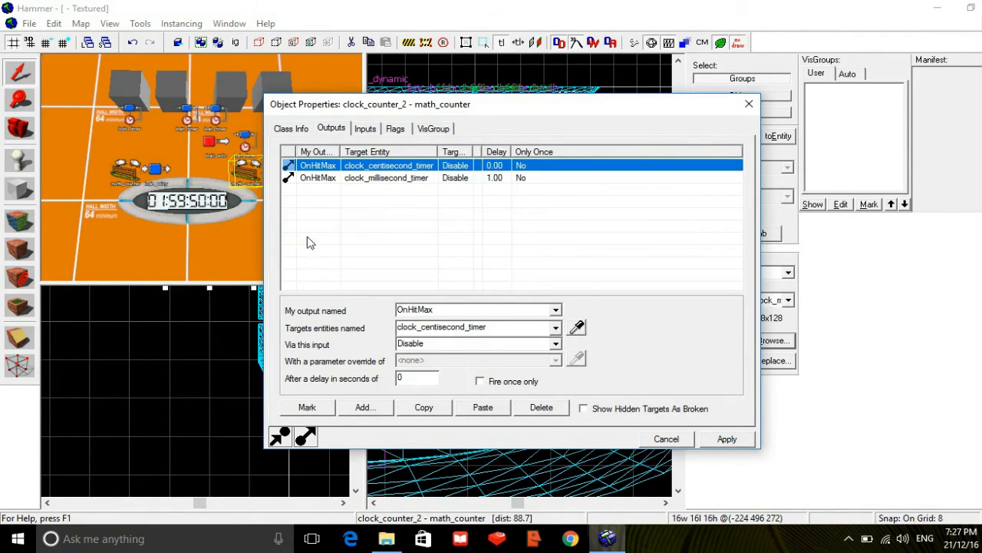
pyautogui.click(748, 103)
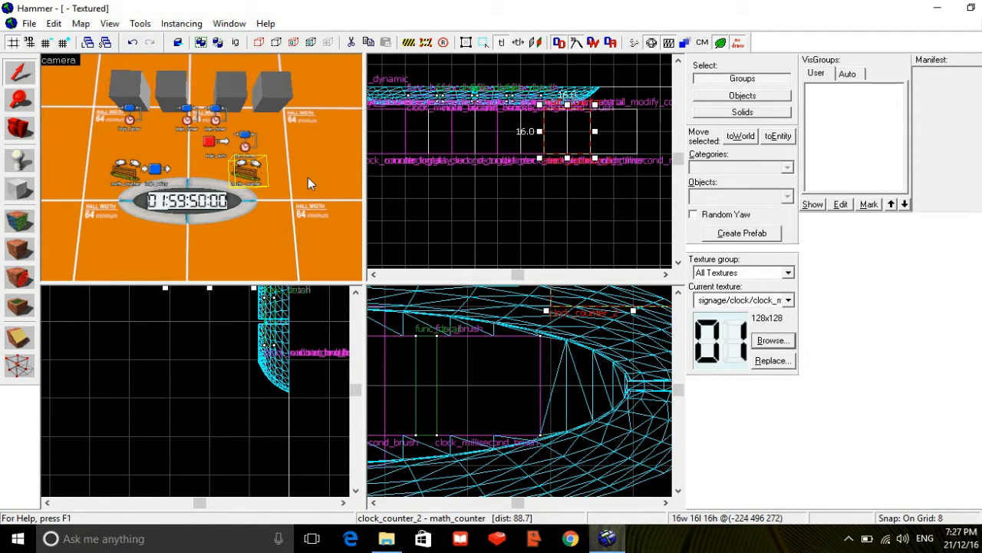
# - Set the Target Brush(es) of clock_minute_toggle to clock_minute_brush and apply the change
pyautogui.click(137, 92)
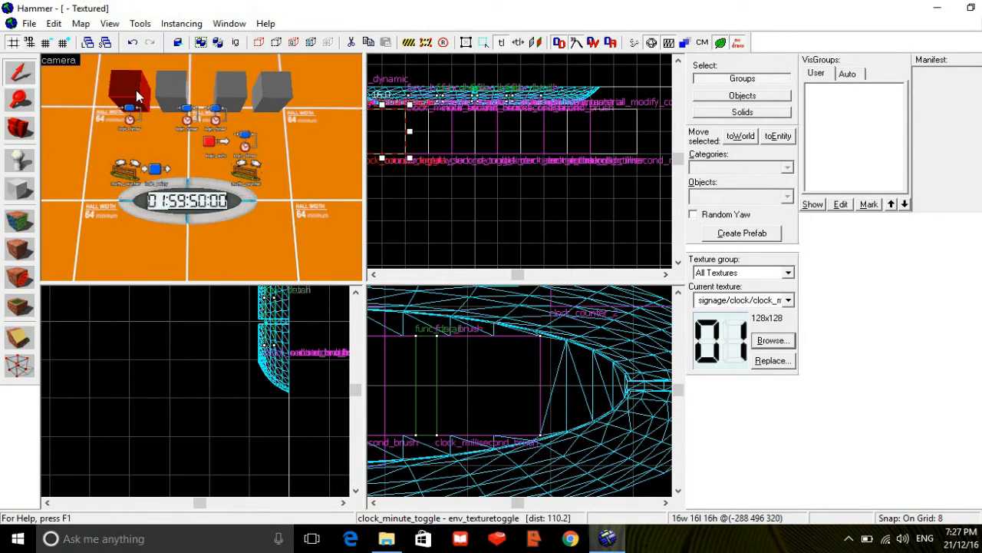
pyautogui.hotkey('alt', 'Return')
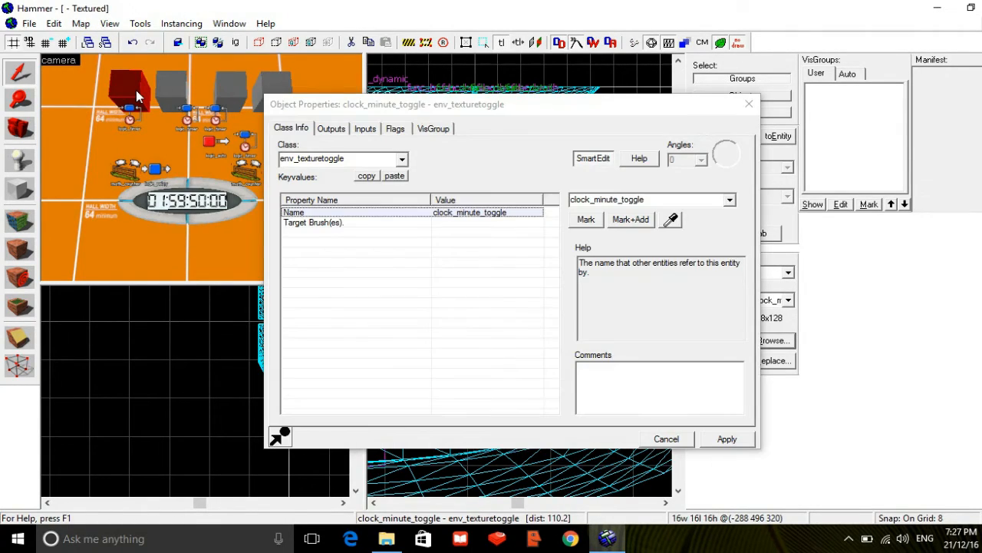
pyautogui.click(462, 224)
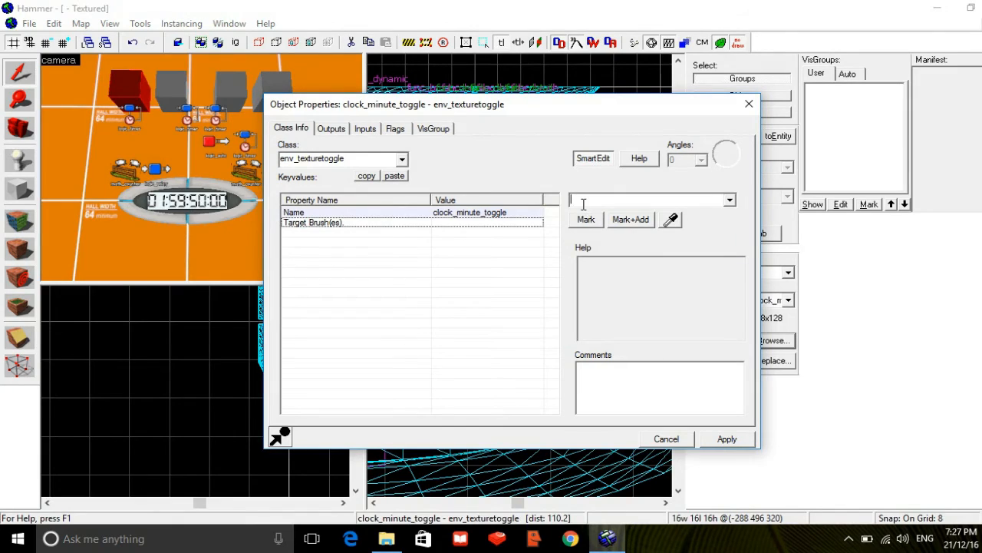
pyautogui.click(583, 204)
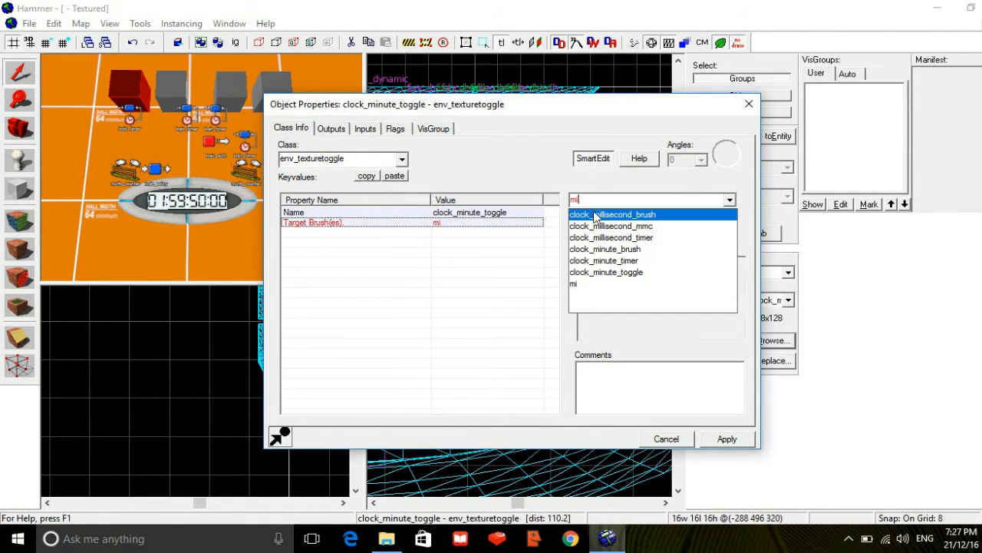
pyautogui.click(596, 215)
pyautogui.write('min')
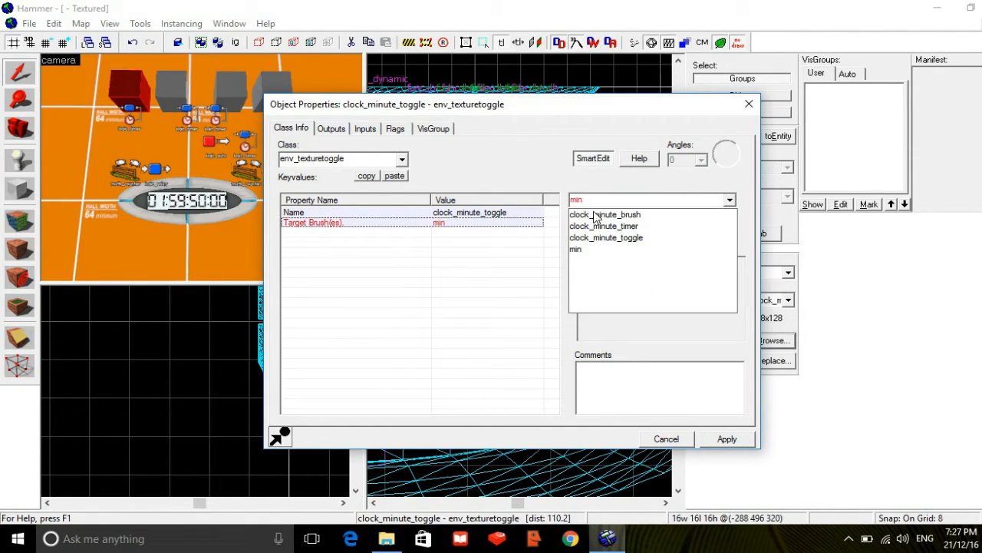
pyautogui.click(597, 216)
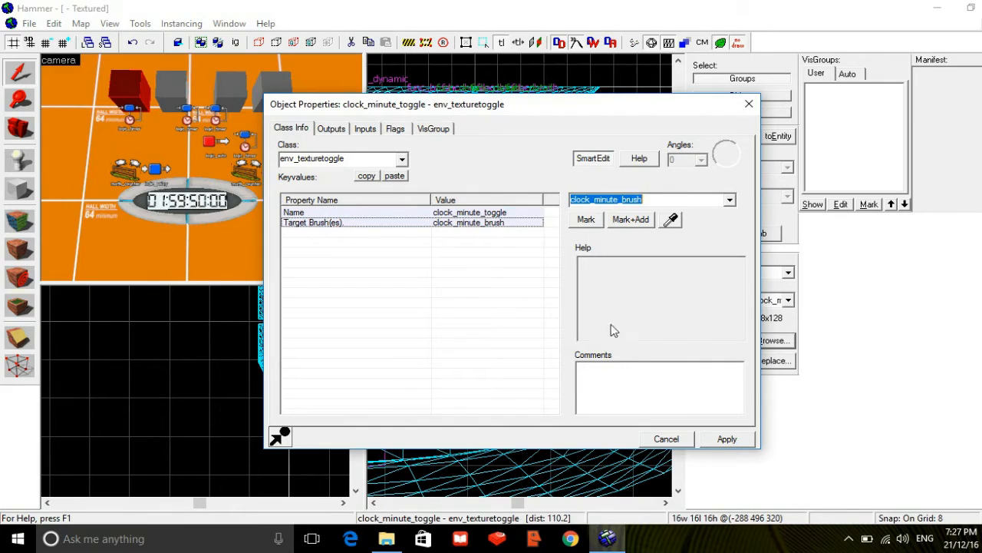
pyautogui.click(723, 443)
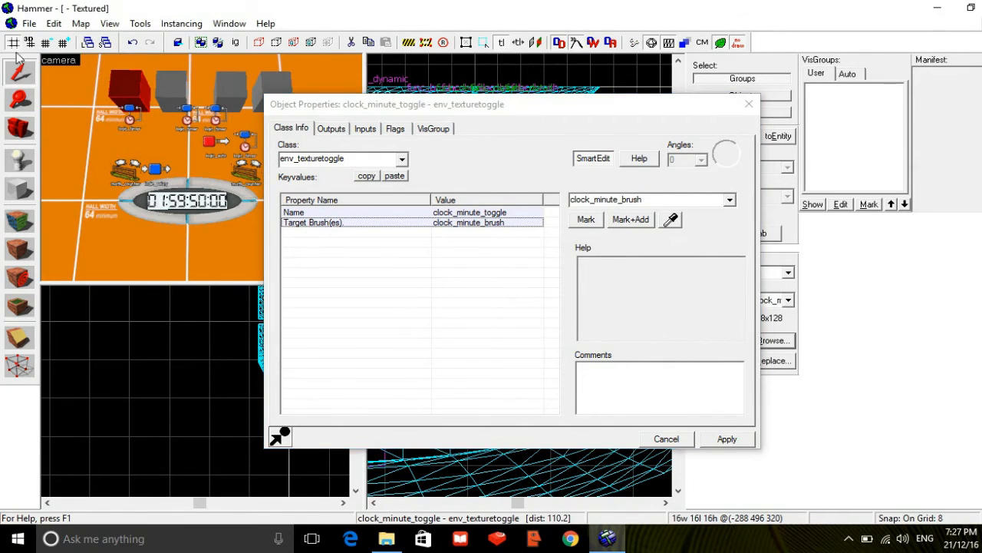
# - Set the Target Brush(es) of clock_second_toggle to clock_second_brush and apply the change
pyautogui.click(164, 84)
pyautogui.click(165, 86)
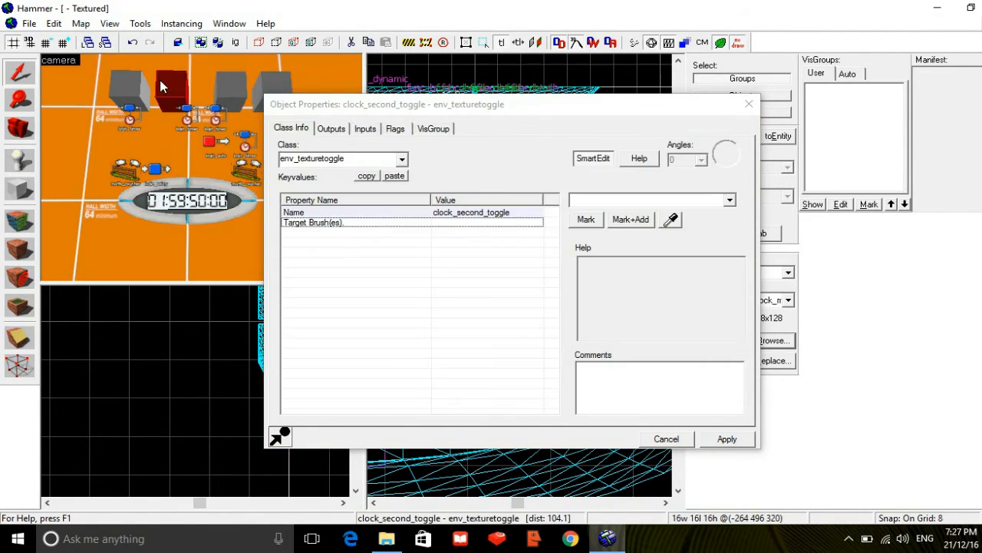
pyautogui.click(578, 202)
pyautogui.write('seco')
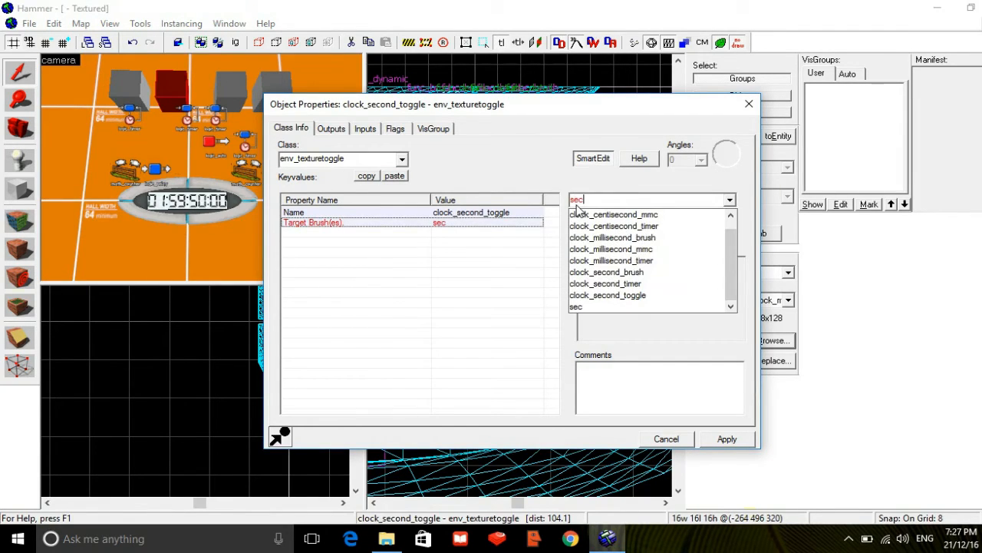
pyautogui.click(623, 278)
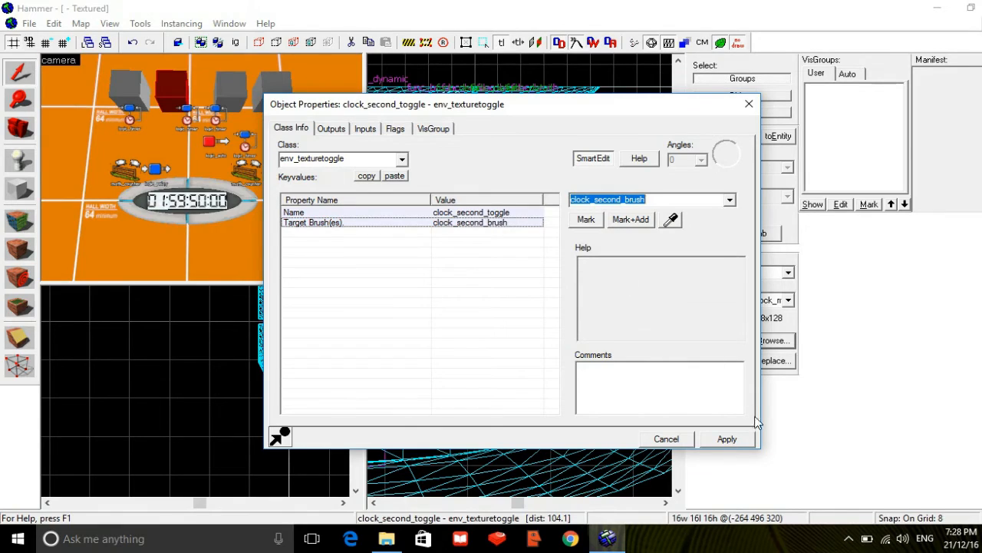
pyautogui.click(729, 439)
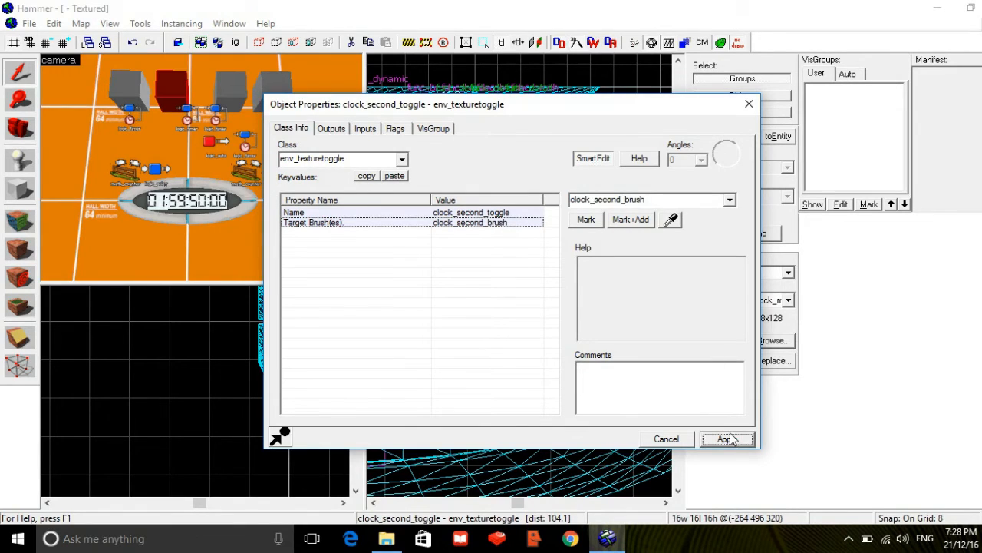
# - Set the Parent of clock_centisecond_mmc to clock_centisecond_brush
pyautogui.click(234, 79)
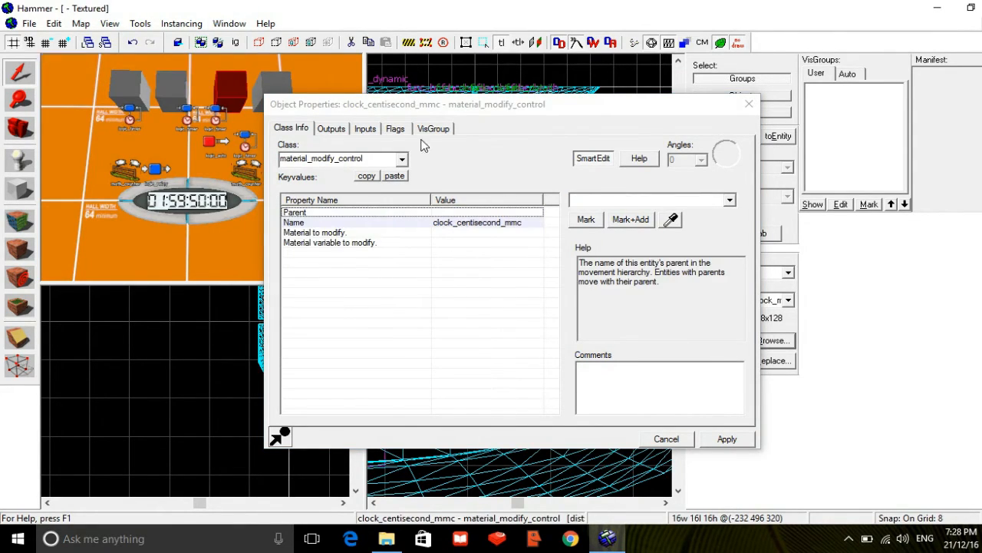
pyautogui.click(614, 199)
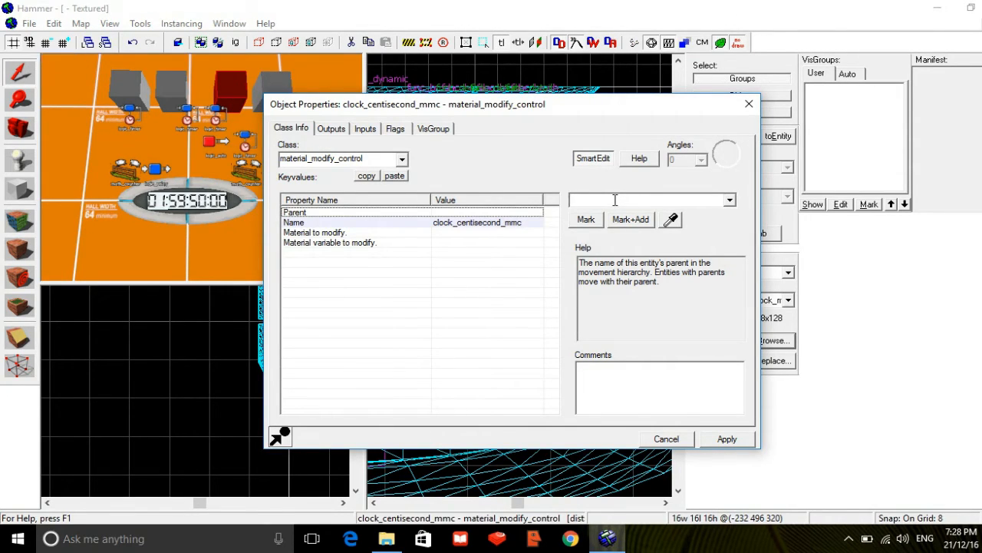
pyautogui.write('cent')
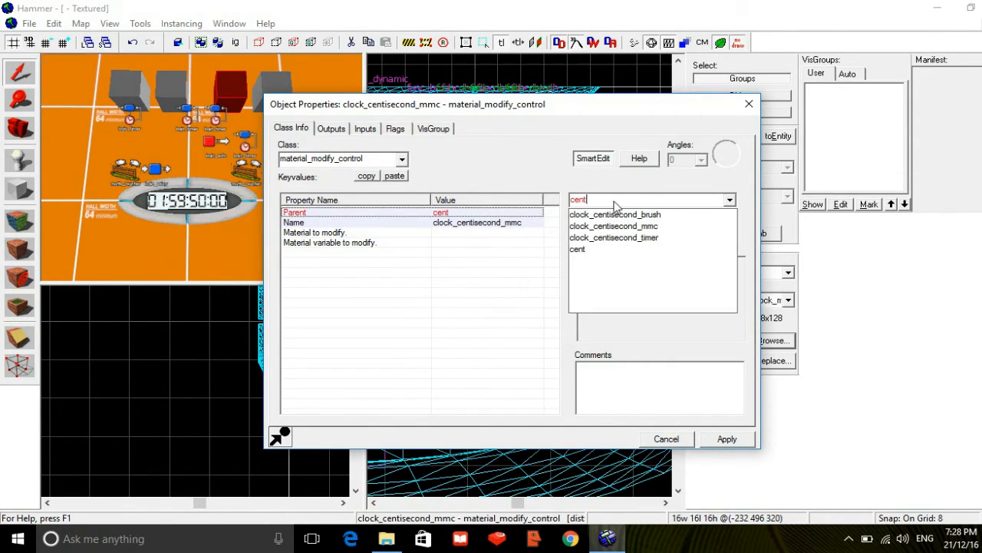
pyautogui.click(614, 214)
# - Set clock_centisecond_mmc's Material to modify to signage/clock/clock_centiseconds
pyautogui.click(471, 237)
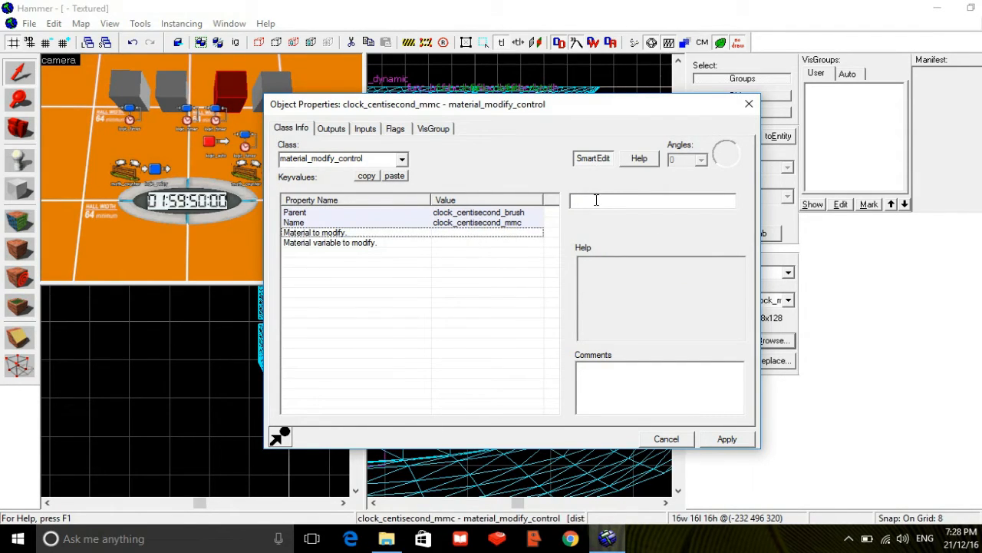
pyautogui.write('signa')
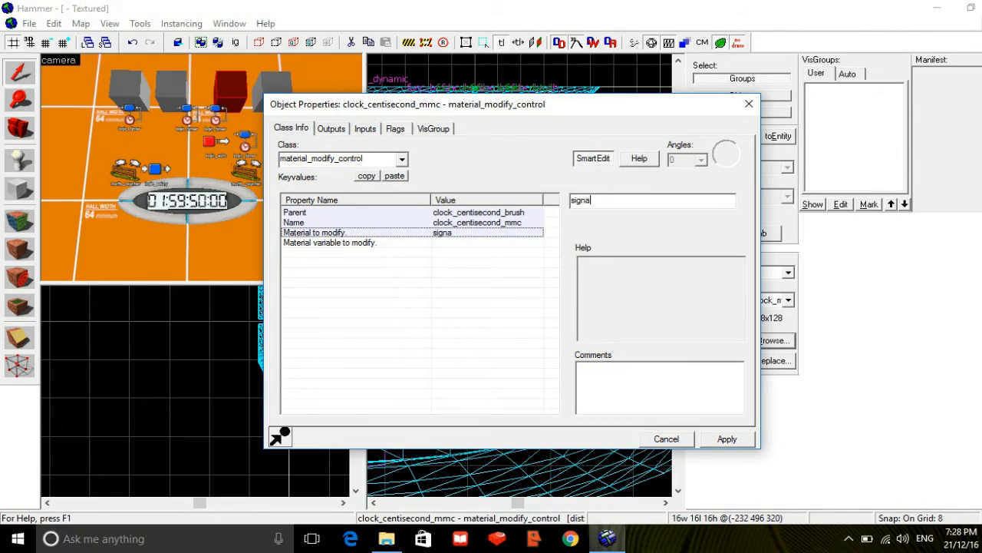
pyautogui.write('ge/clock/clock_')
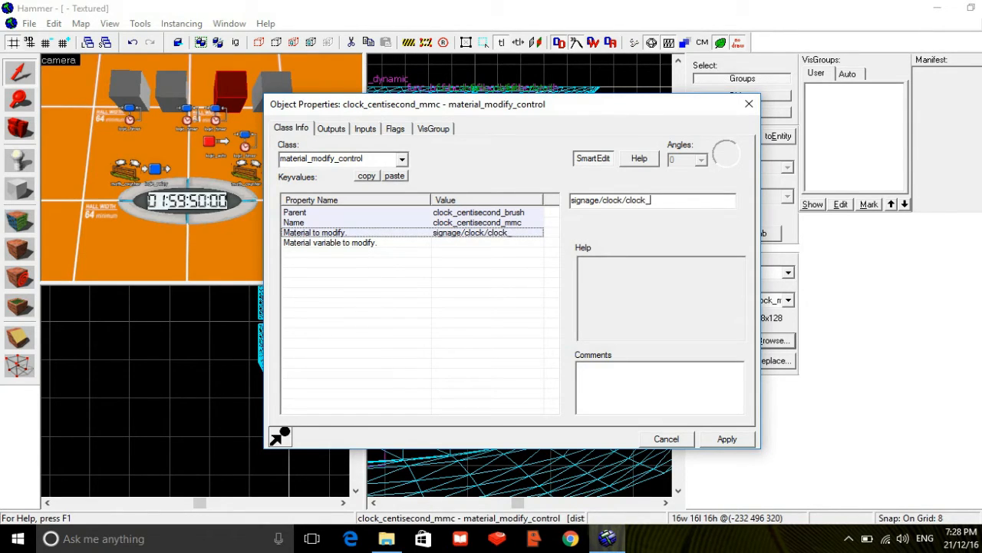
pyautogui.write('centiseconds')
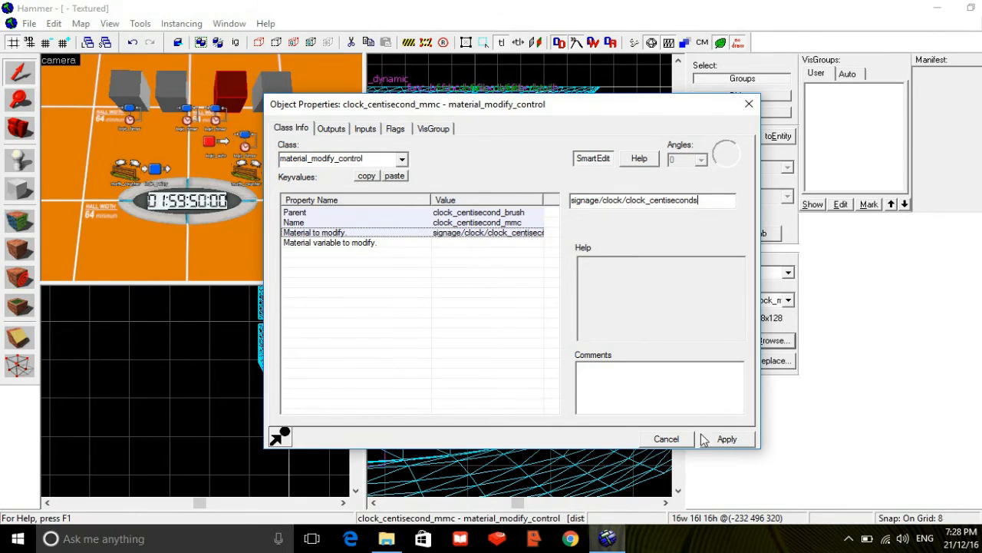
# - Set clock_centisecond_mmc's Material variable to modify to $frame and apply the changes
pyautogui.click(447, 249)
pyautogui.click(450, 244)
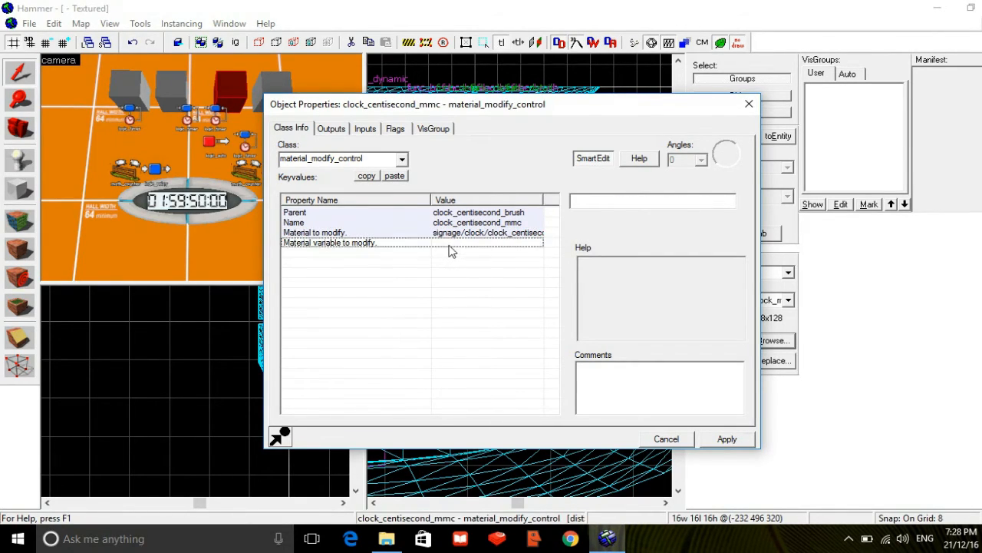
pyautogui.click(612, 206)
pyautogui.write('$')
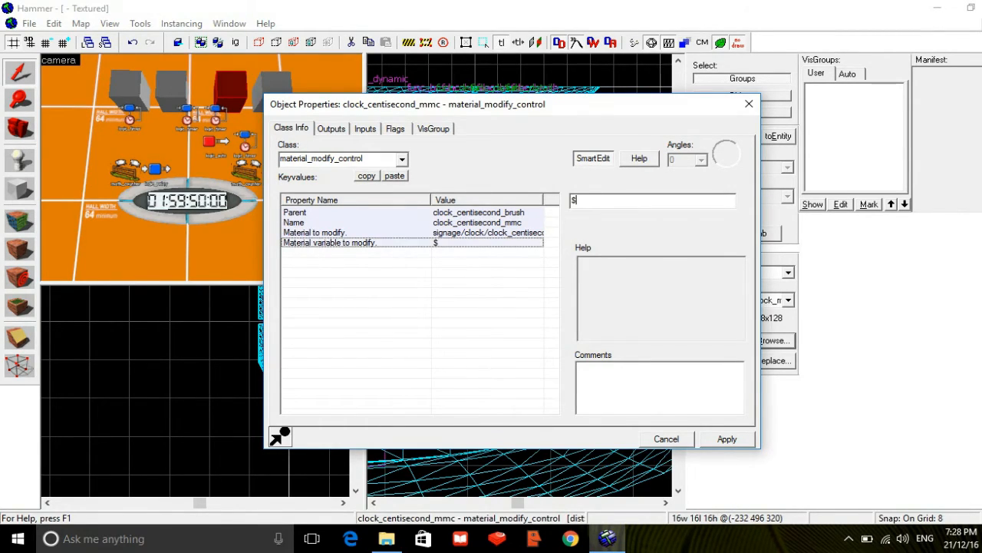
pyautogui.write('frame')
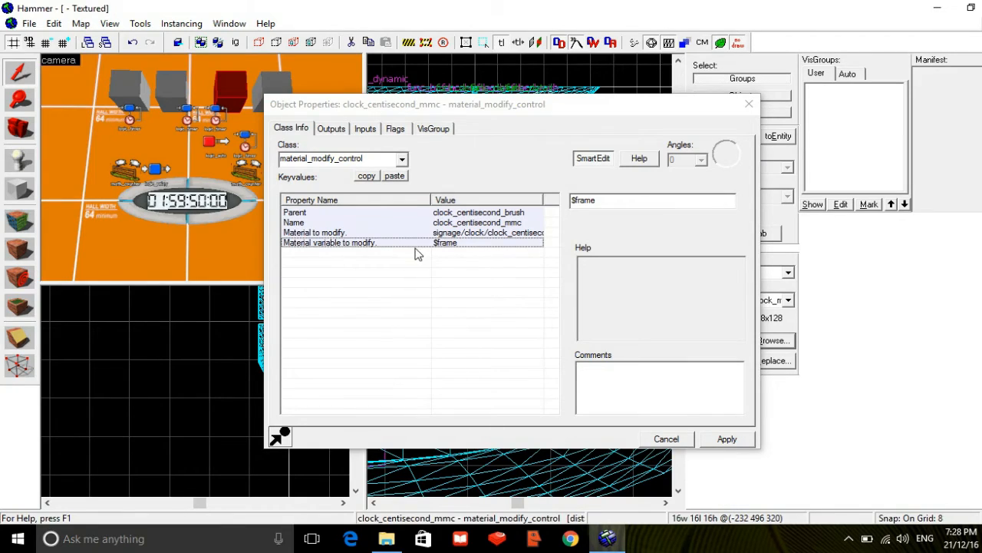
pyautogui.click(725, 438)
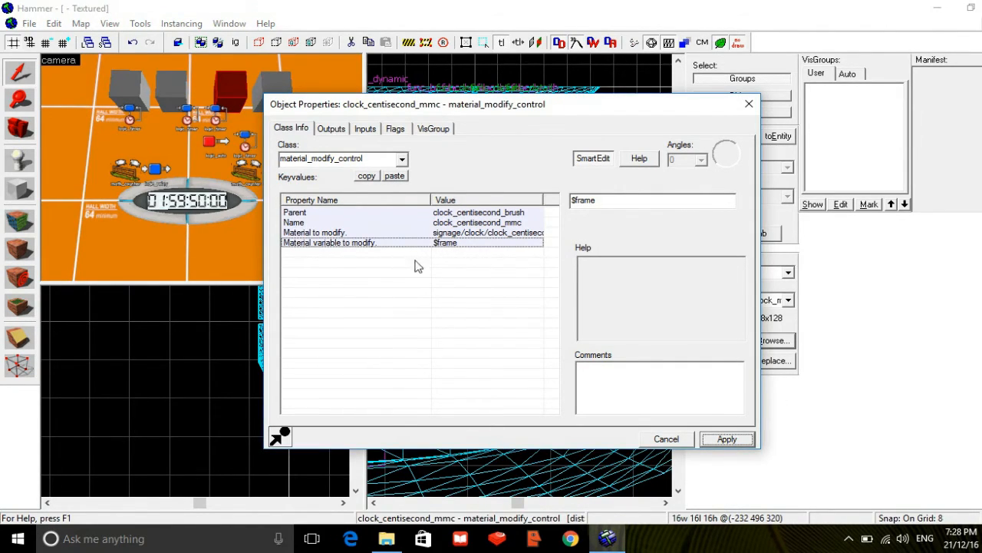
pyautogui.click(197, 203)
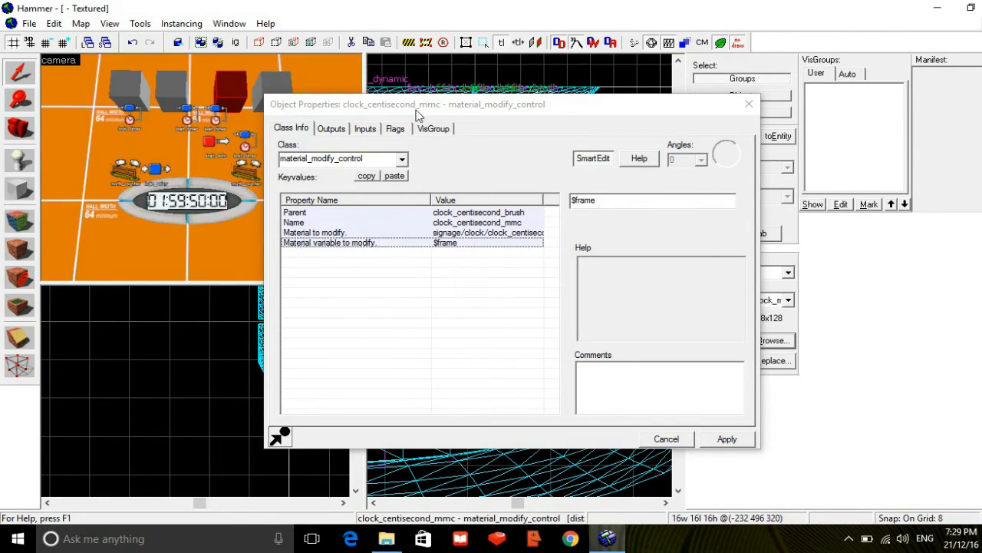
# - Set the Parent of clock_millisecond_mmc to clock_millisecond_brush
pyautogui.click(282, 80)
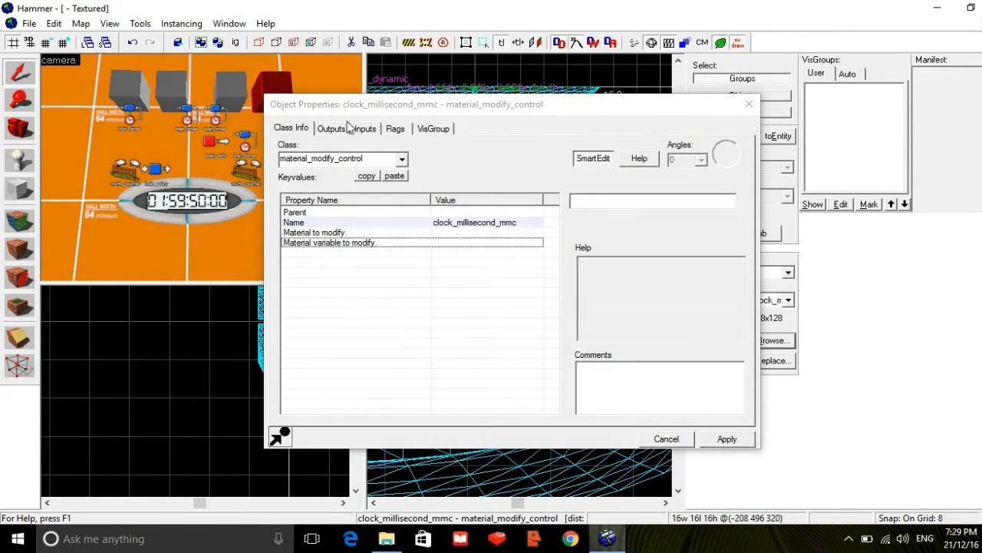
pyautogui.click(514, 212)
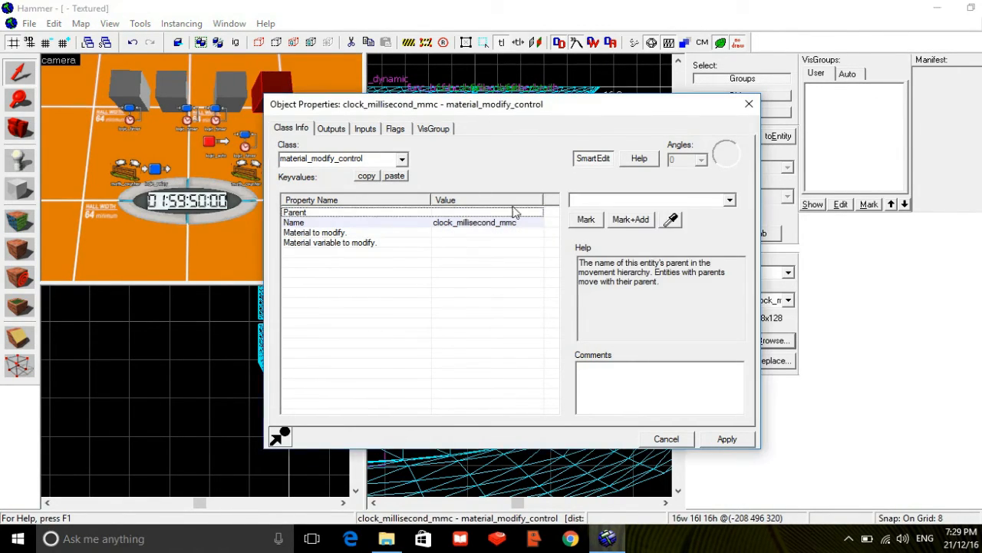
pyautogui.click(581, 199)
pyautogui.write('mill')
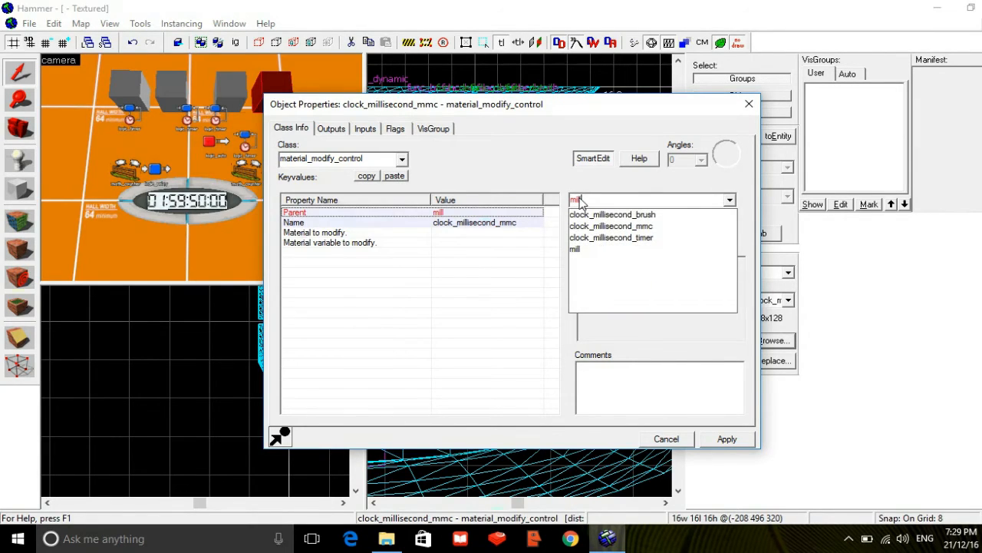
pyautogui.click(589, 214)
# - Set clock_millisecond_mmc's Material to modify to signage/clock/clock_milliseconds
pyautogui.click(494, 232)
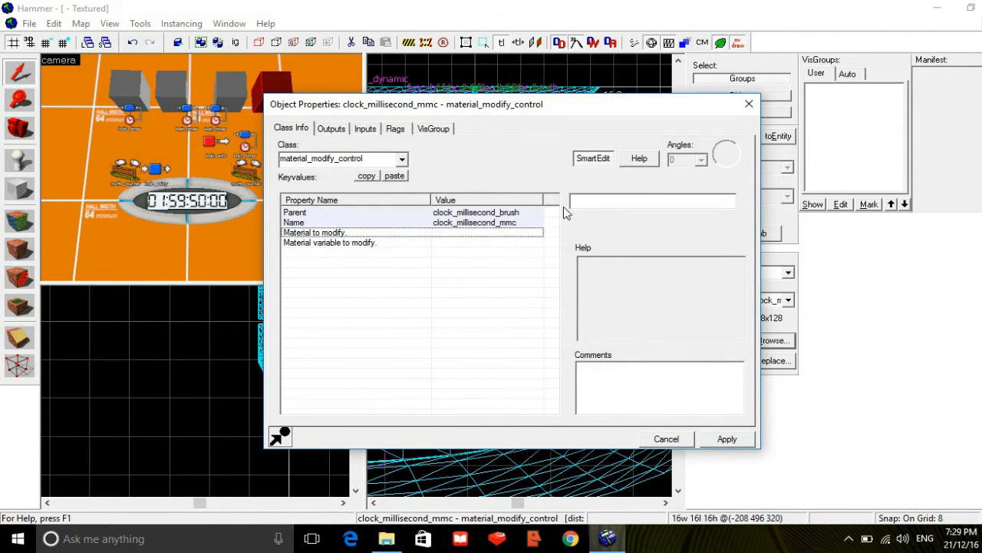
pyautogui.click(583, 200)
pyautogui.write('si')
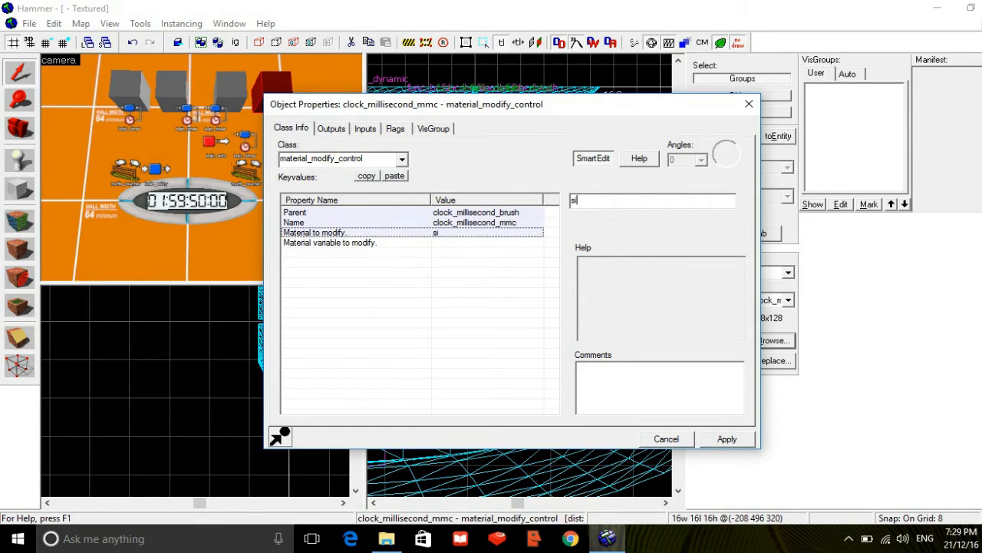
pyautogui.write('gnage/clock')
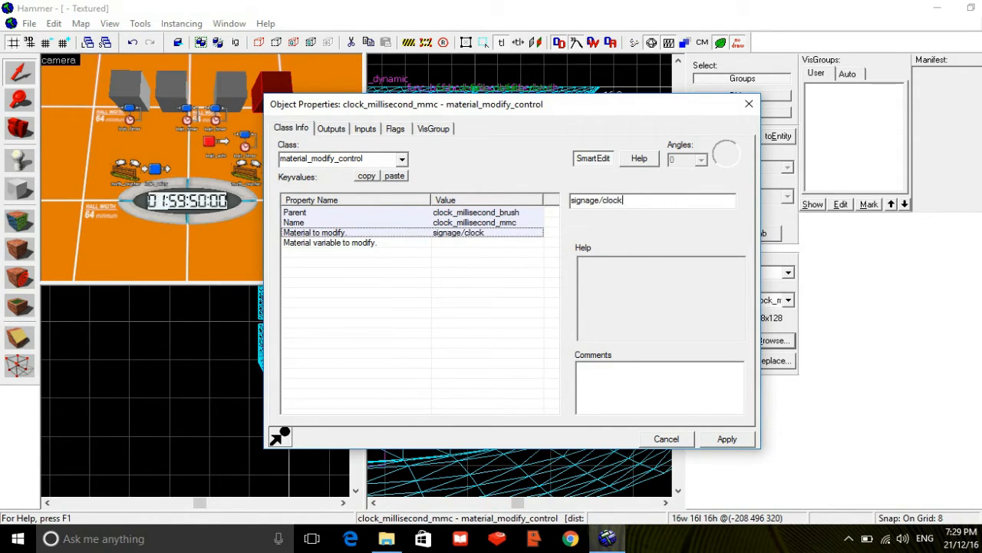
pyautogui.write('/clock_millise')
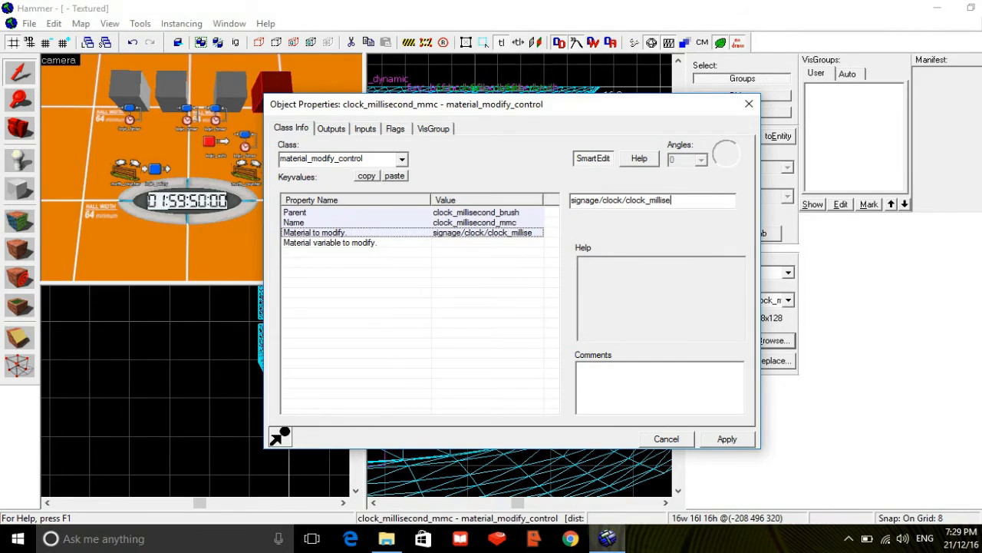
pyautogui.write('conds')
# - Set clock_millisecond_mmc's Material variable to modify to $frame, apply the changes and close its properties
pyautogui.click(523, 242)
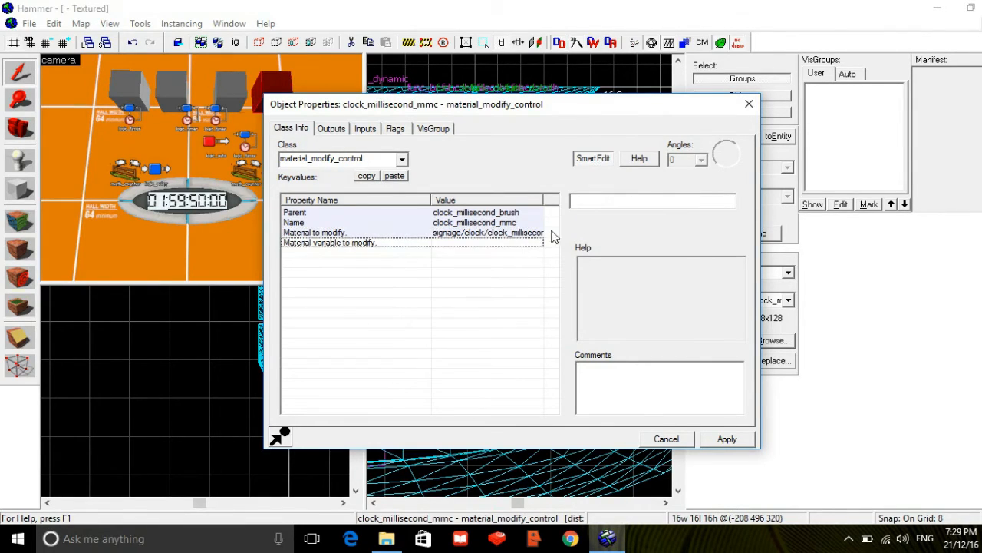
pyautogui.click(604, 206)
pyautogui.write('$frame')
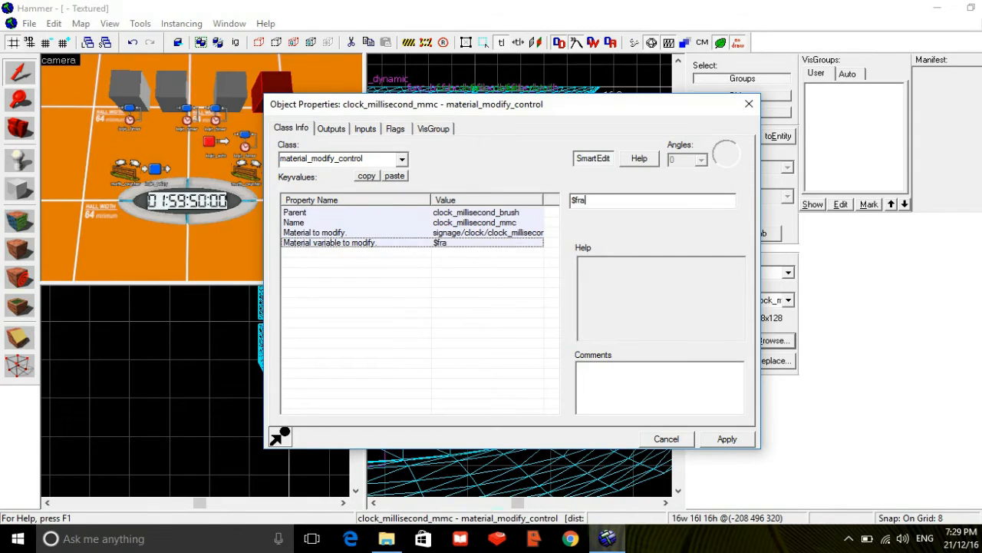
pyautogui.click(723, 438)
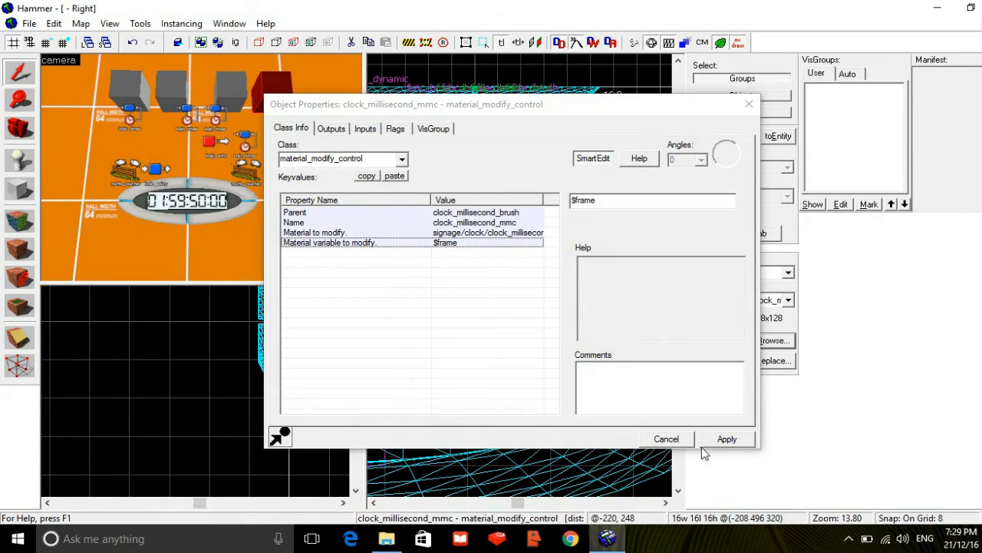
pyautogui.click(725, 438)
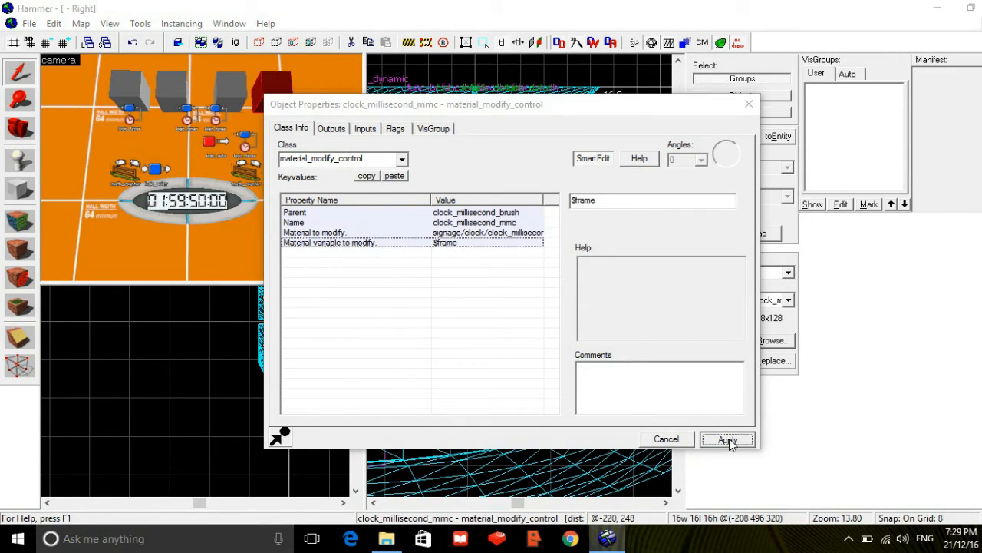
pyautogui.click(749, 103)
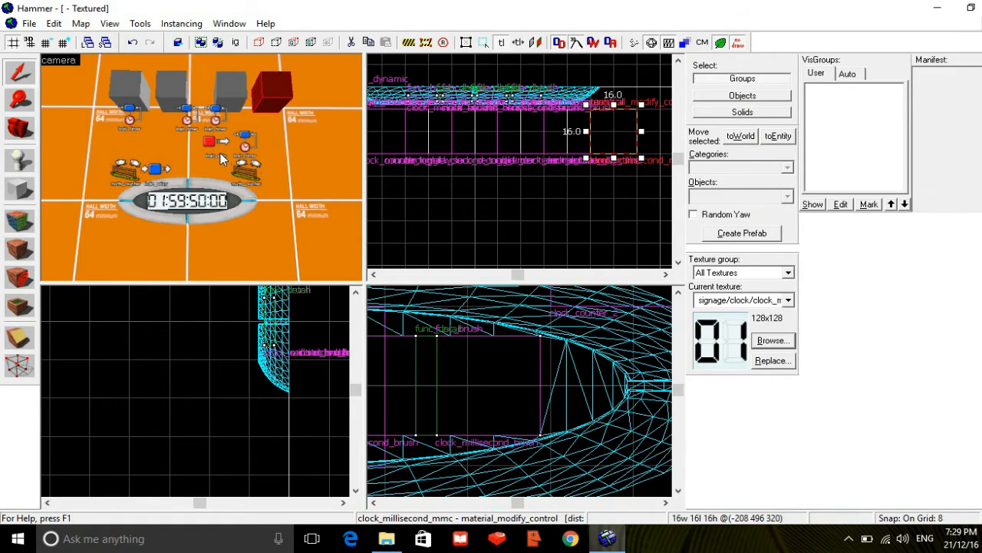
# - Look around the room and inspect the clock with its surrounding logic entities in the 3D view
pyautogui.press('Escape')
pyautogui.press('z')
pyautogui.press('s')
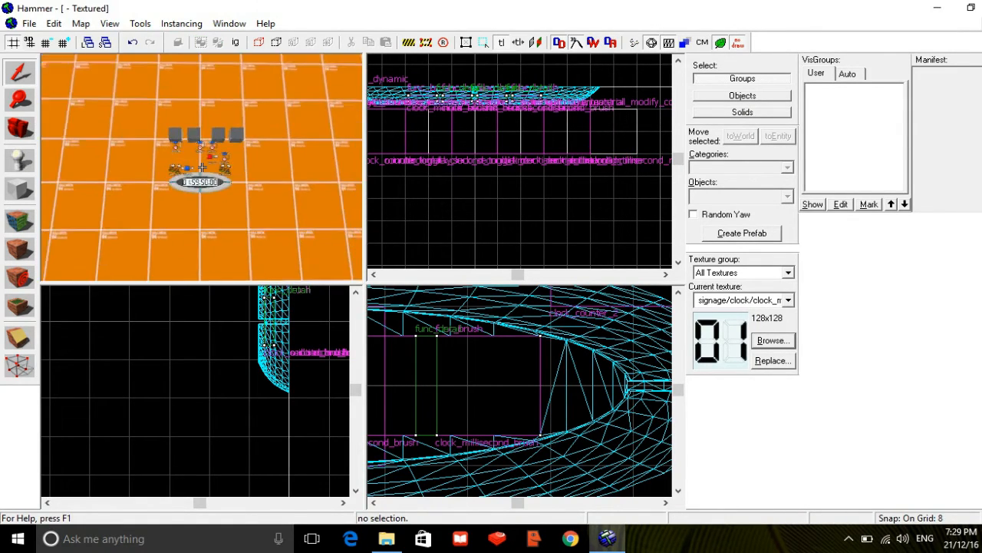
pyautogui.press('w')
pyautogui.press('w')
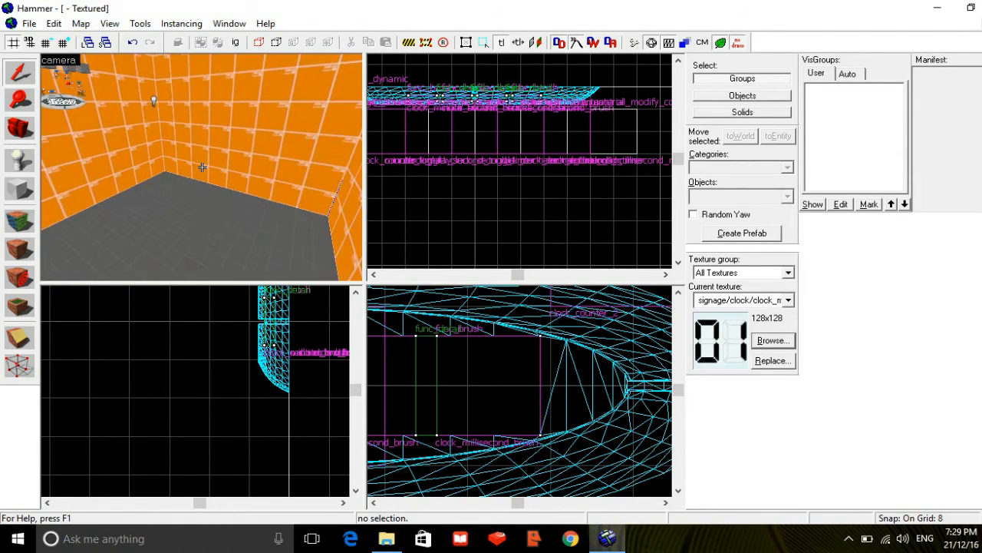
pyautogui.press('s')
pyautogui.press('w')
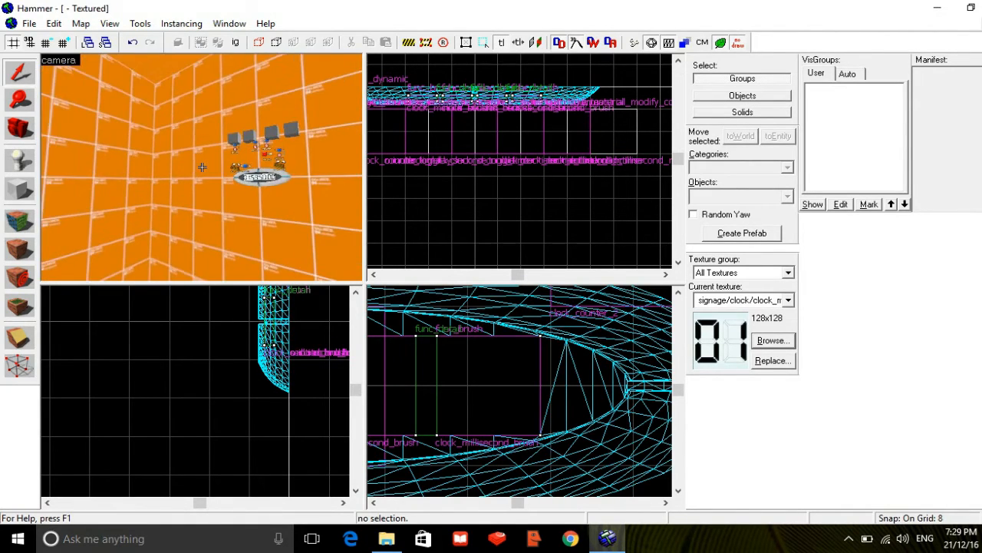
pyautogui.press('w')
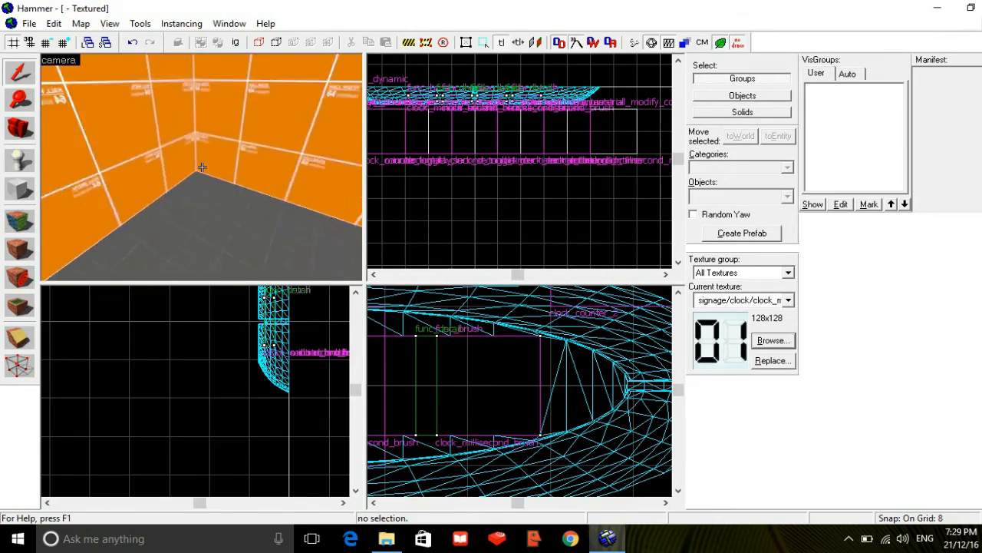
pyautogui.press('w')
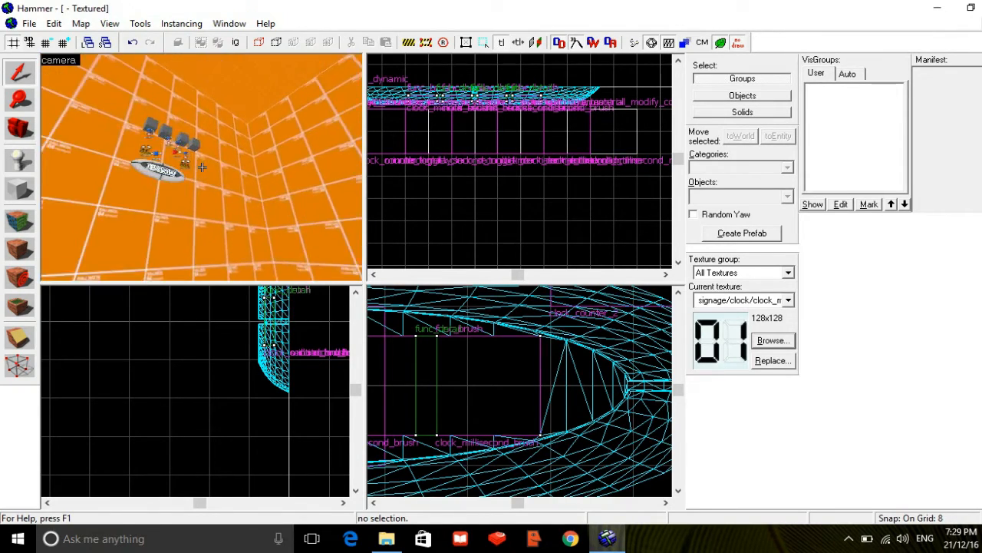
pyautogui.press('w')
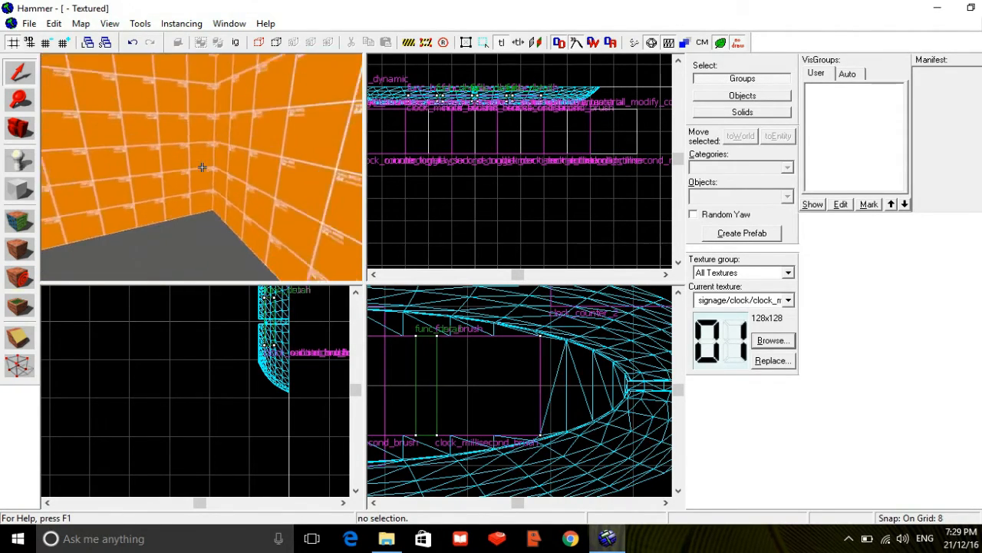
pyautogui.press('w')
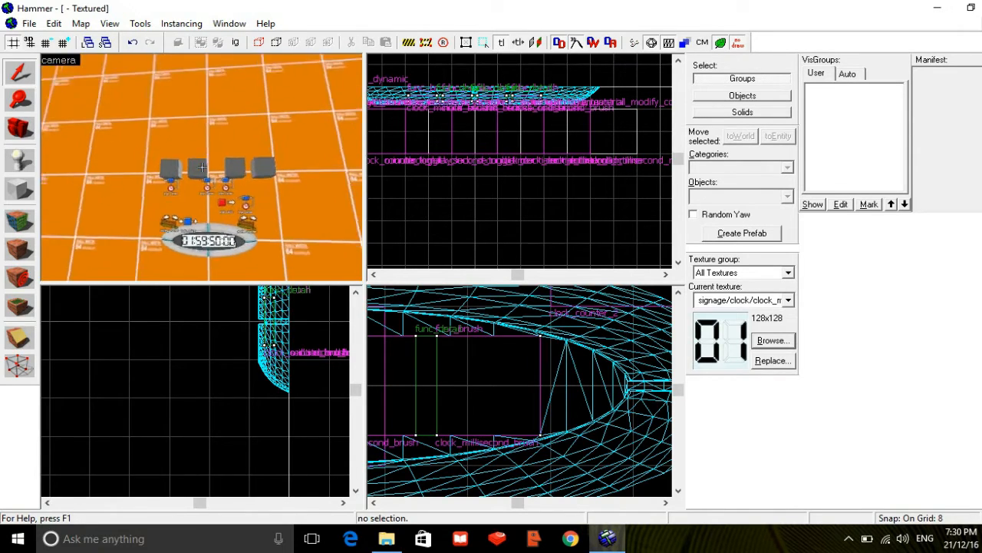
pyautogui.press('s')
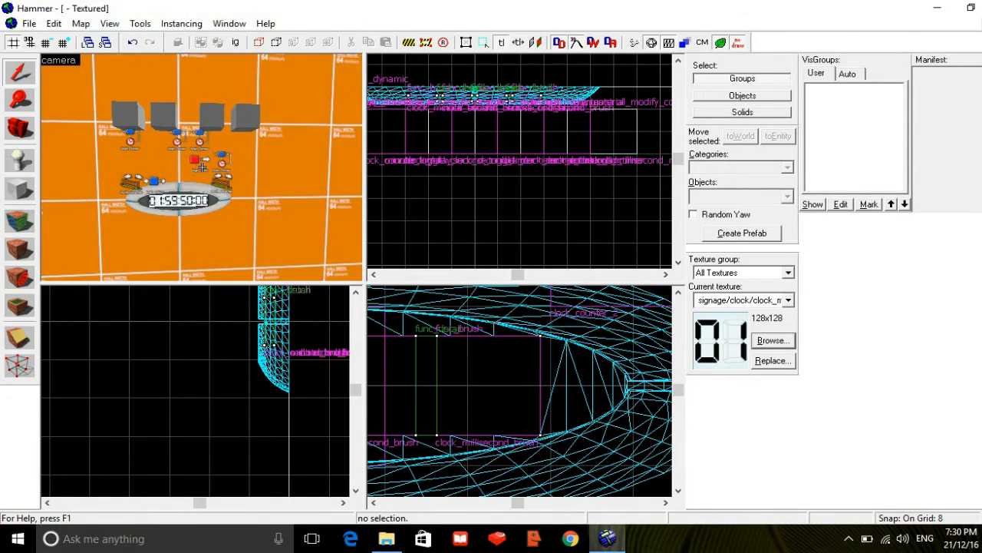
pyautogui.press('s')
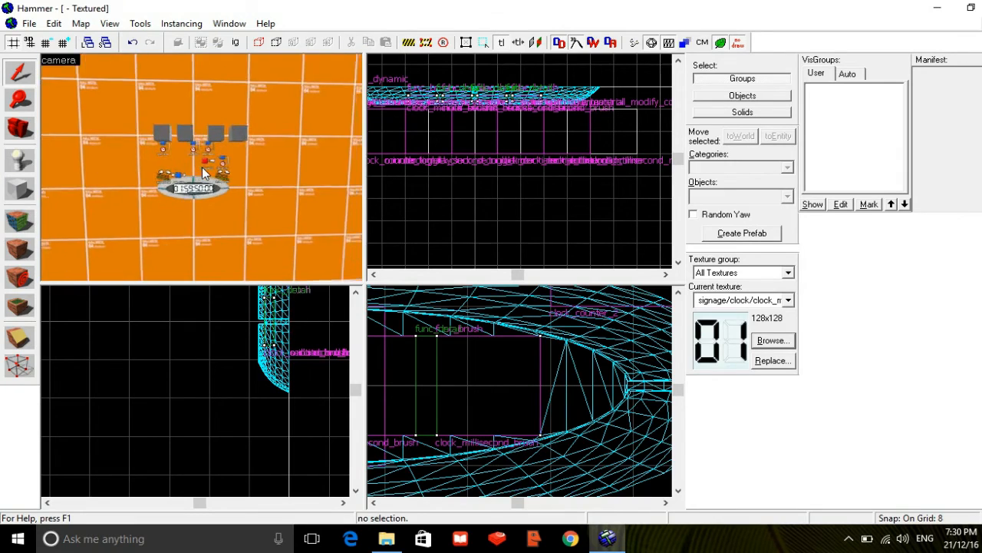
pyautogui.press('w')
pyautogui.press('w')
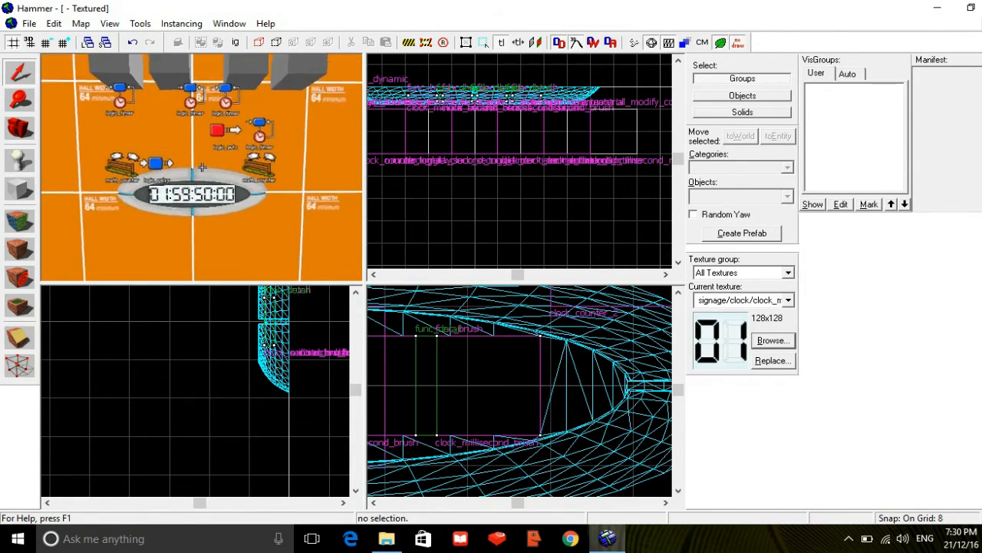
pyautogui.press('w')
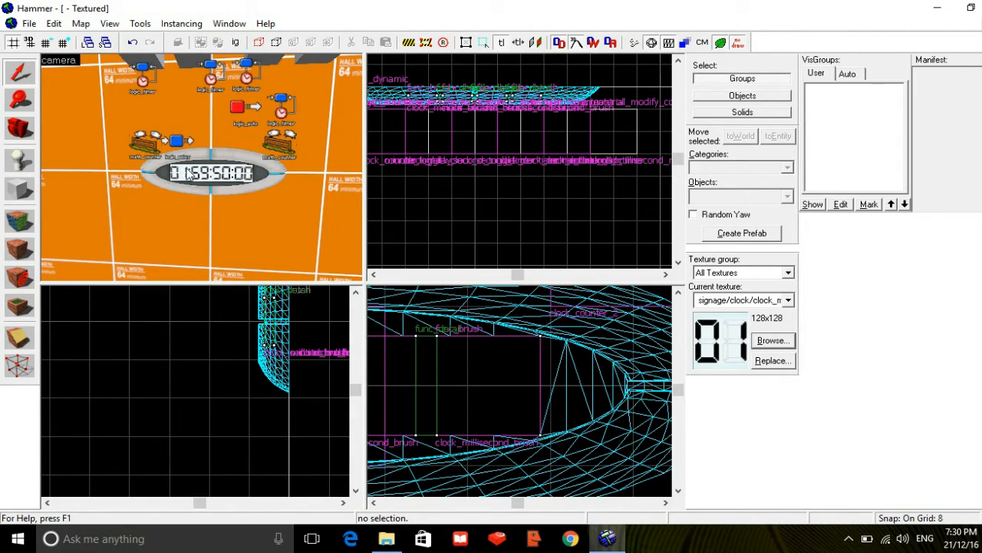
# - Select the clock's prop_dynamic frame together with its four digit brushes and the three colon separators
pyautogui.click(161, 175)
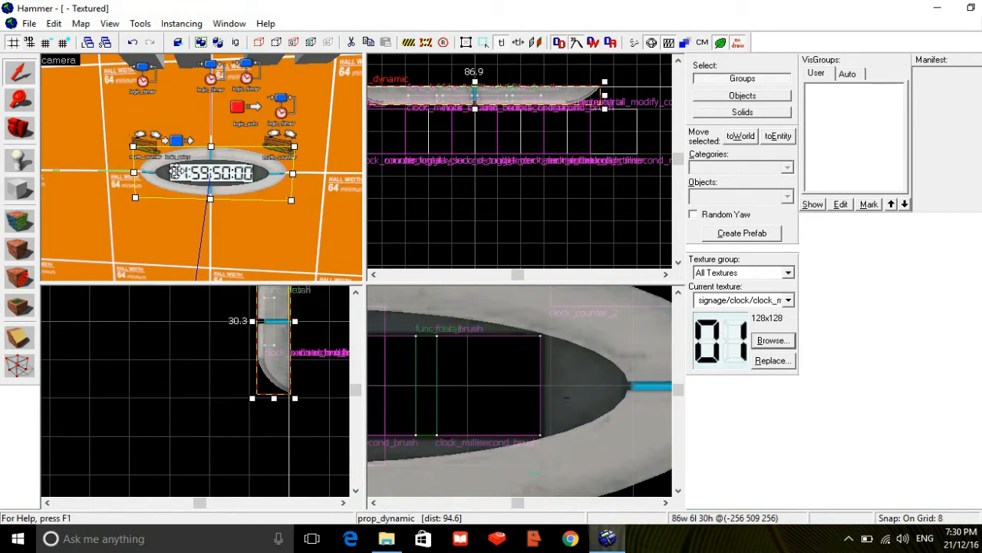
pyautogui.keyDown('ctrl'); pyautogui.click(179, 172); pyautogui.keyUp('ctrl')
pyautogui.keyDown('ctrl'); pyautogui.click(199, 173); pyautogui.keyUp('ctrl')
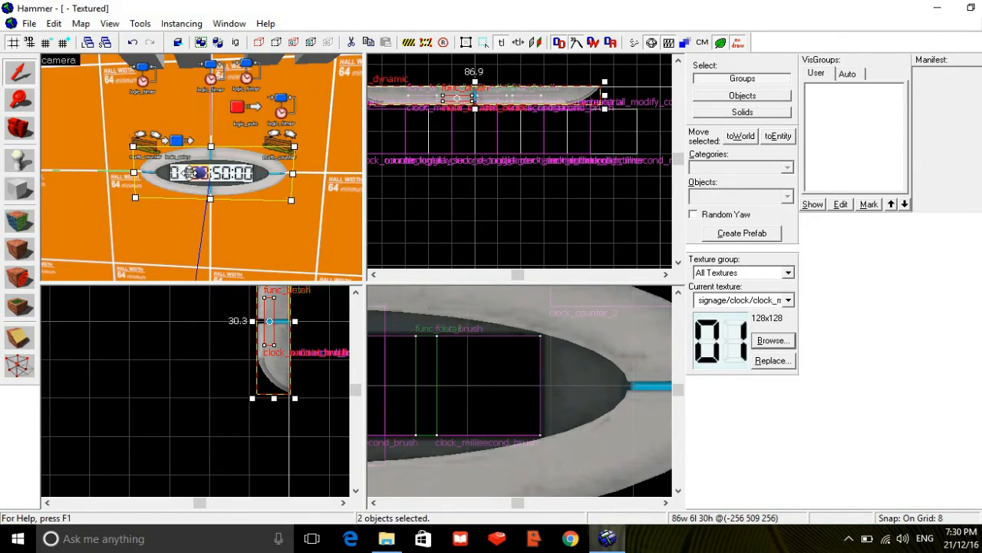
pyautogui.keyDown('ctrl'); pyautogui.click(183, 174); pyautogui.keyUp('ctrl')
pyautogui.keyDown('ctrl'); pyautogui.click(190, 173); pyautogui.keyUp('ctrl')
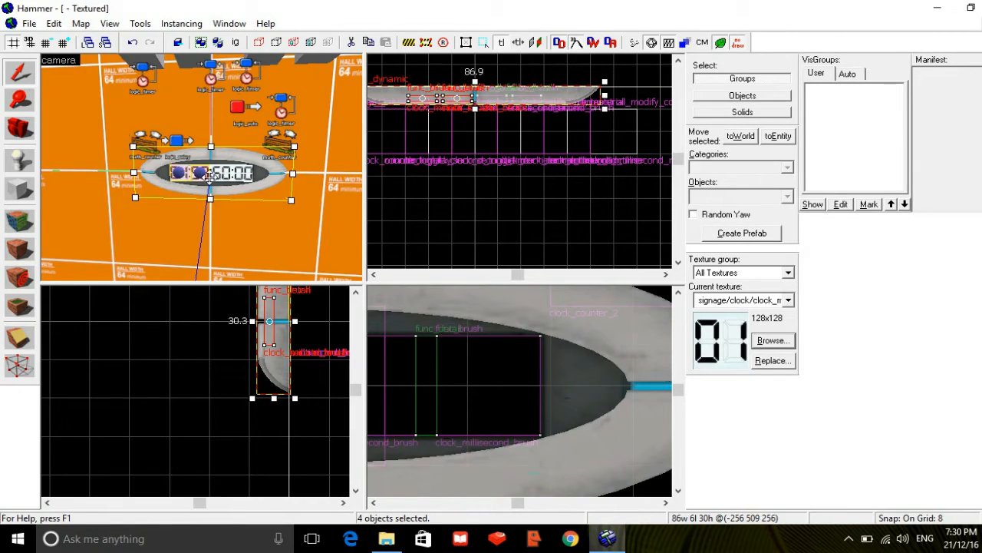
pyautogui.keyDown('ctrl'); pyautogui.click(206, 173); pyautogui.keyUp('ctrl')
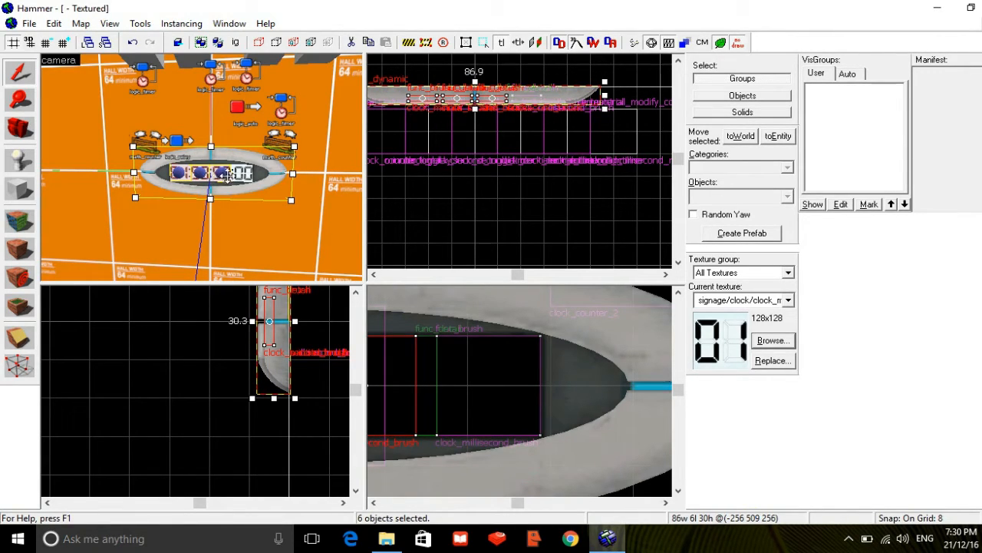
pyautogui.keyDown('ctrl'); pyautogui.click(223, 173); pyautogui.keyUp('ctrl')
pyautogui.keyDown('ctrl'); pyautogui.click(242, 174); pyautogui.keyUp('ctrl')
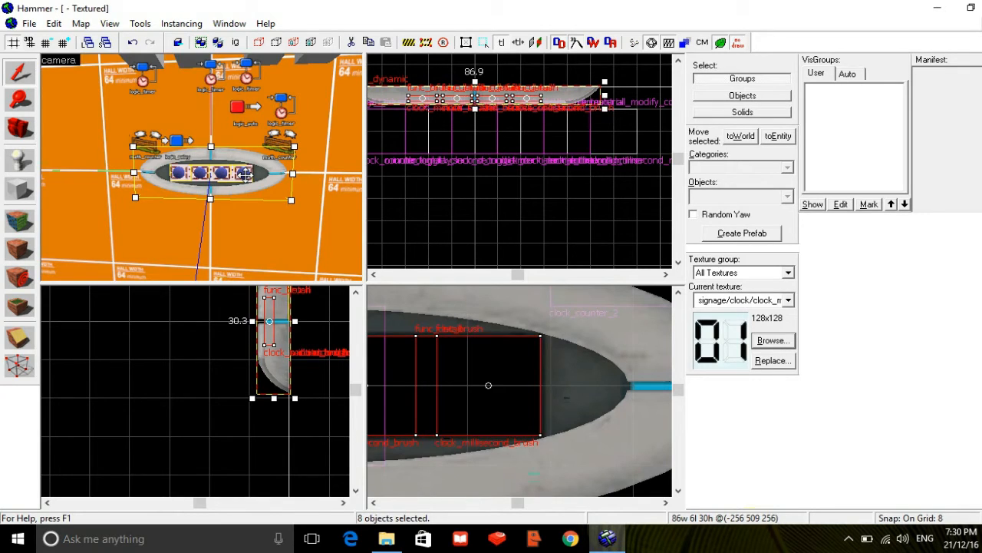
pyautogui.press('z')
pyautogui.press('w')
pyautogui.press('s')
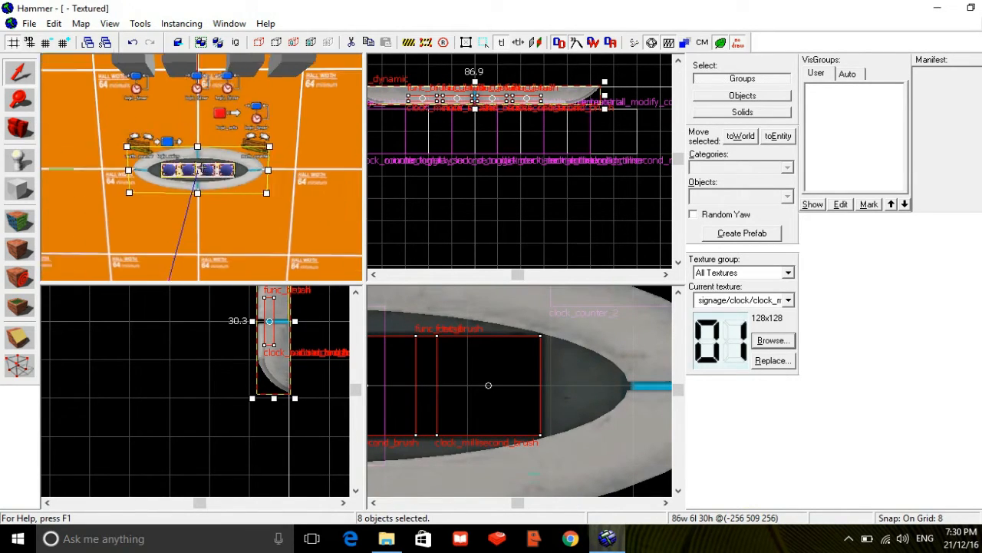
pyautogui.press('z')
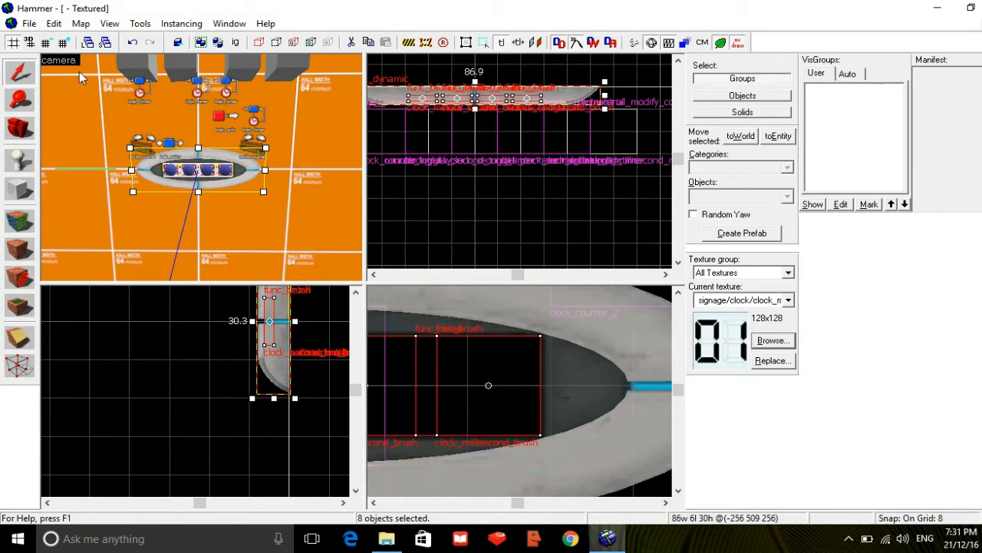
# - Copy the selected clock frame, digit brushes and colons and paste a duplicate into the map
pyautogui.click(55, 25)
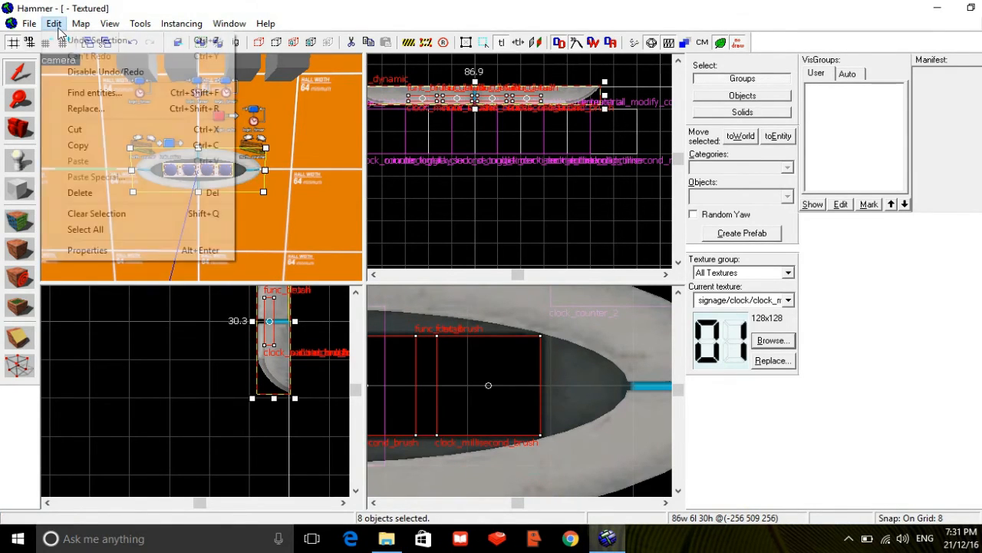
pyautogui.click(74, 143)
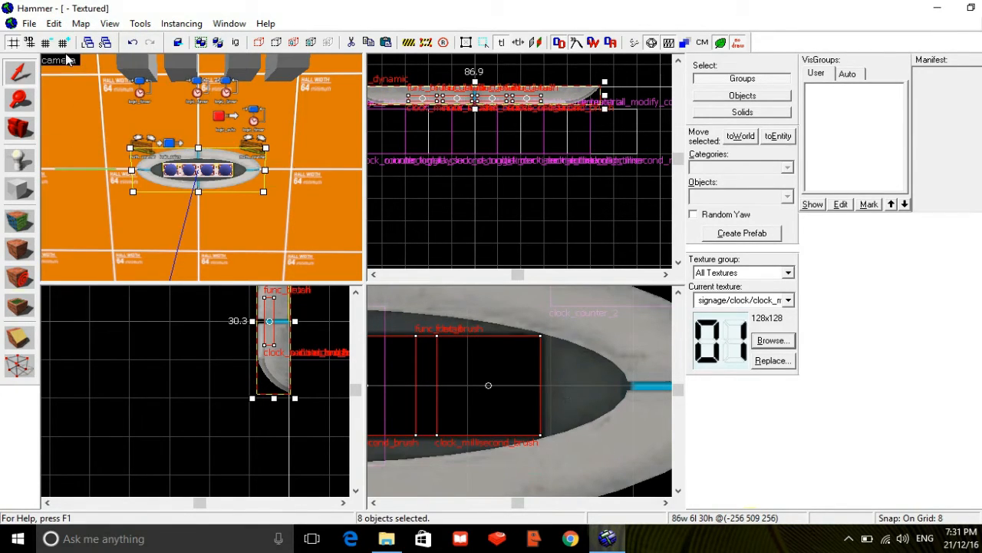
pyautogui.click(56, 24)
pyautogui.click(77, 160)
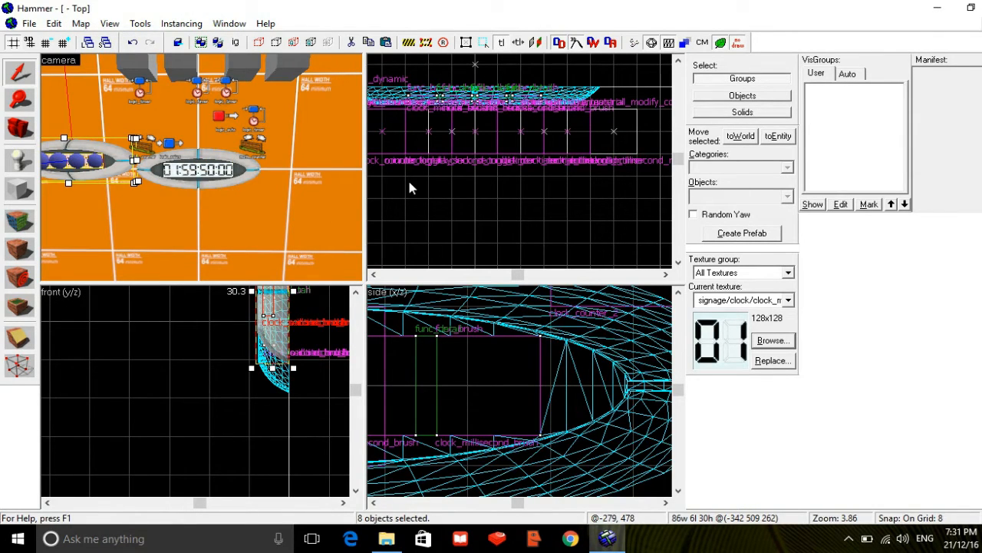
# - With a grid size of 32, move the pasted clock across the room near the opposite wall, to about -247 29 262
pyautogui.scroll(-2, 409, 187)
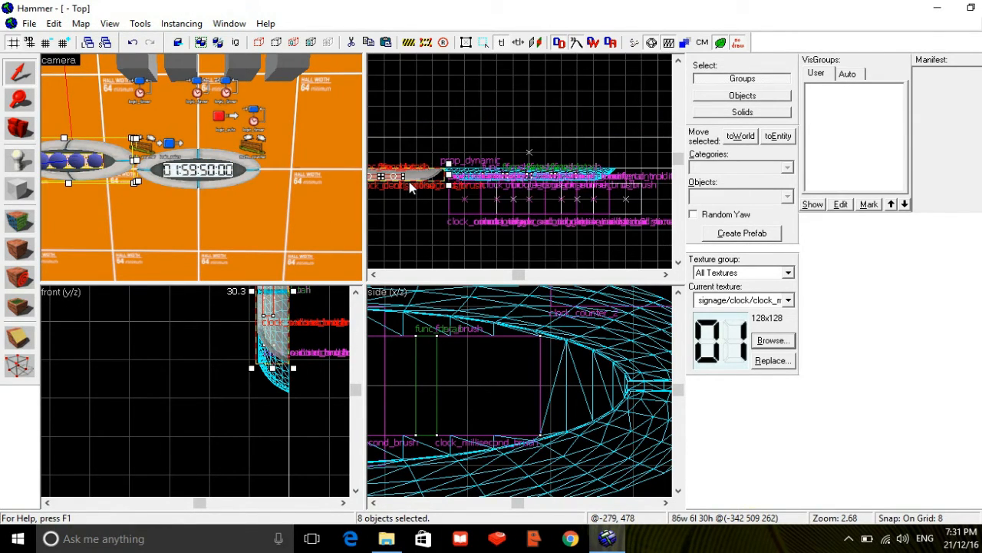
pyautogui.press(']')
pyautogui.press(']')
pyautogui.scroll(-3, 409, 181)
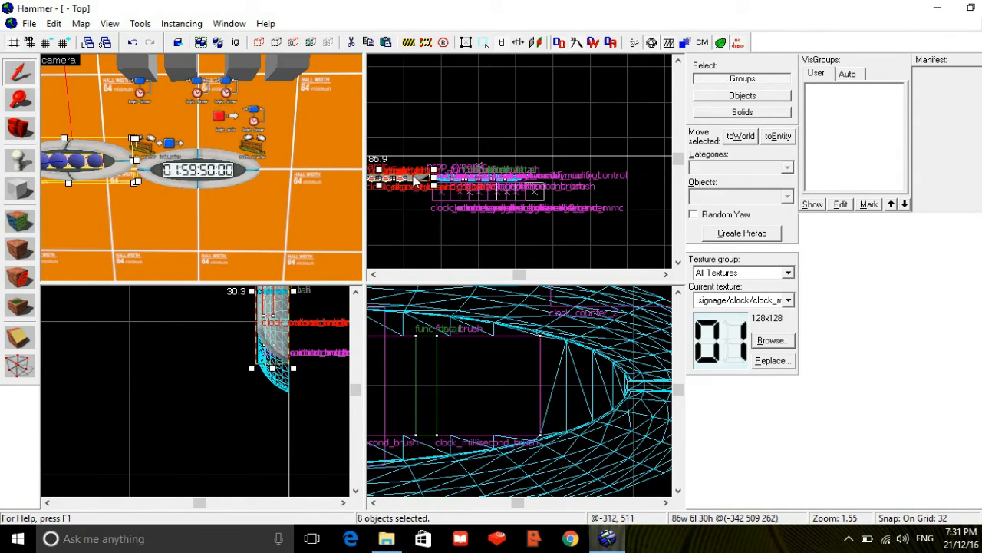
pyautogui.moveTo(409, 178); pyautogui.dragTo(512, 125)
pyautogui.press('Down')
pyautogui.press('Down')
pyautogui.press('Down')
pyautogui.press('Down')
pyautogui.press('Down')
pyautogui.press('Down')
pyautogui.press('Down')
pyautogui.press('Down')
pyautogui.press('Down')
pyautogui.press('Down')
pyautogui.press('Down')
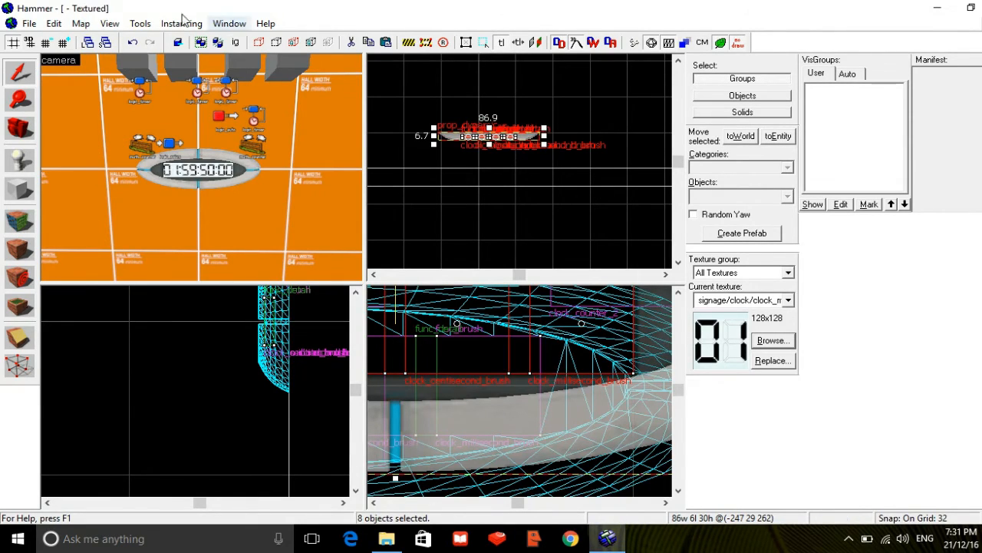
# - Rotate the pasted clock 180 degrees around the Z axis with the Transform tool
pyautogui.click(139, 24)
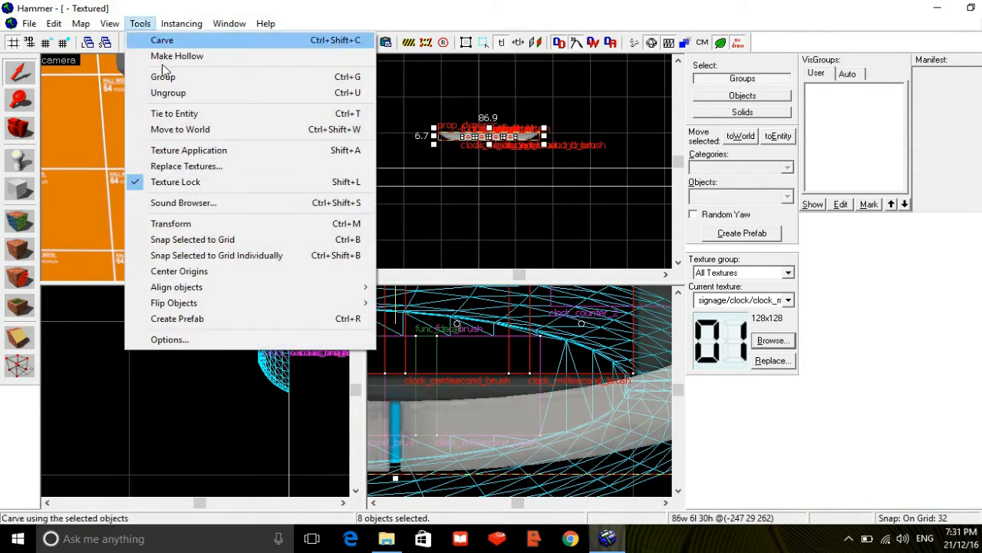
pyautogui.click(219, 222)
pyautogui.moveTo(523, 286); pyautogui.dragTo(504, 291)
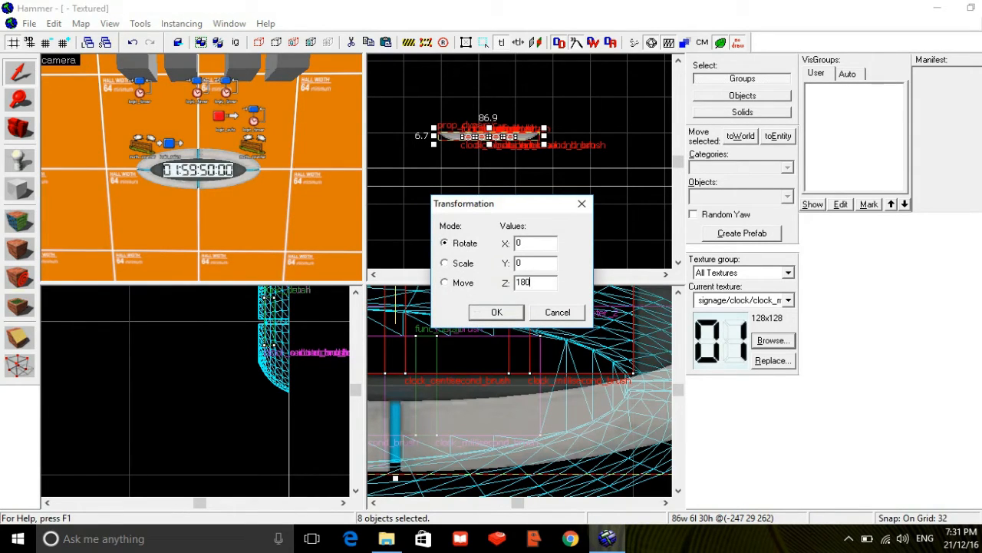
pyautogui.press('Return')
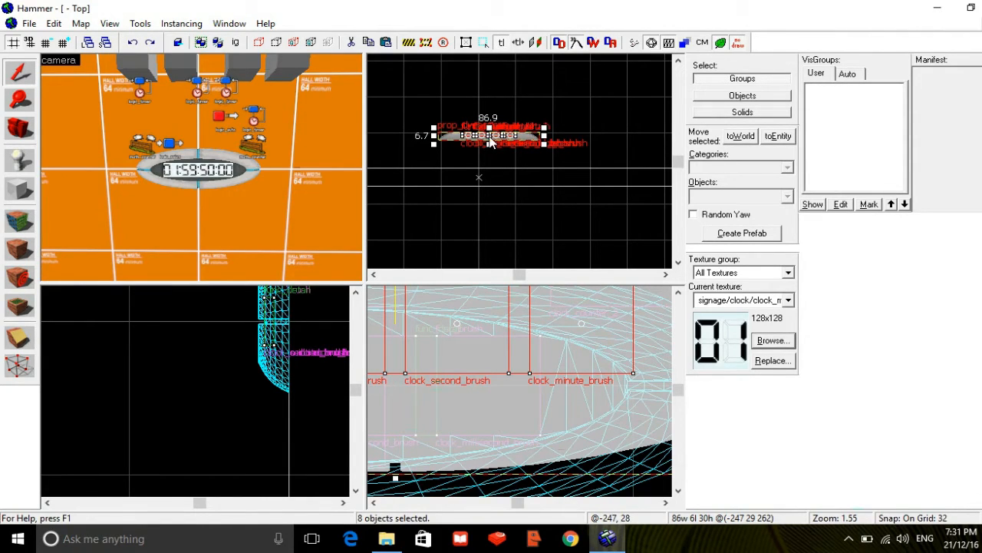
# - Move the rotated clock closer to the wall on an 8-unit grid and adjust its height, placing it at about -247 6 259
pyautogui.moveTo(492, 142); pyautogui.dragTo(487, 166)
pyautogui.press('[')
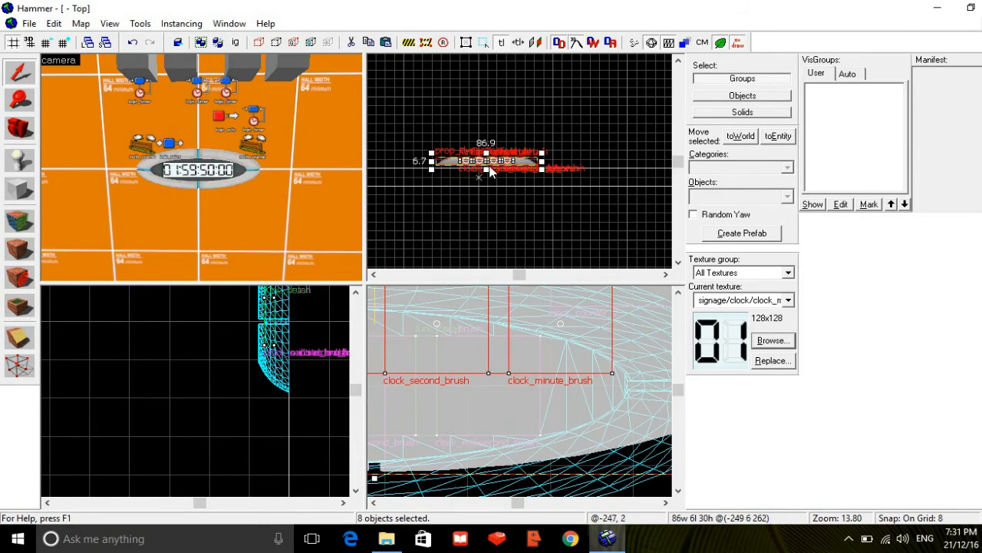
pyautogui.press('z')
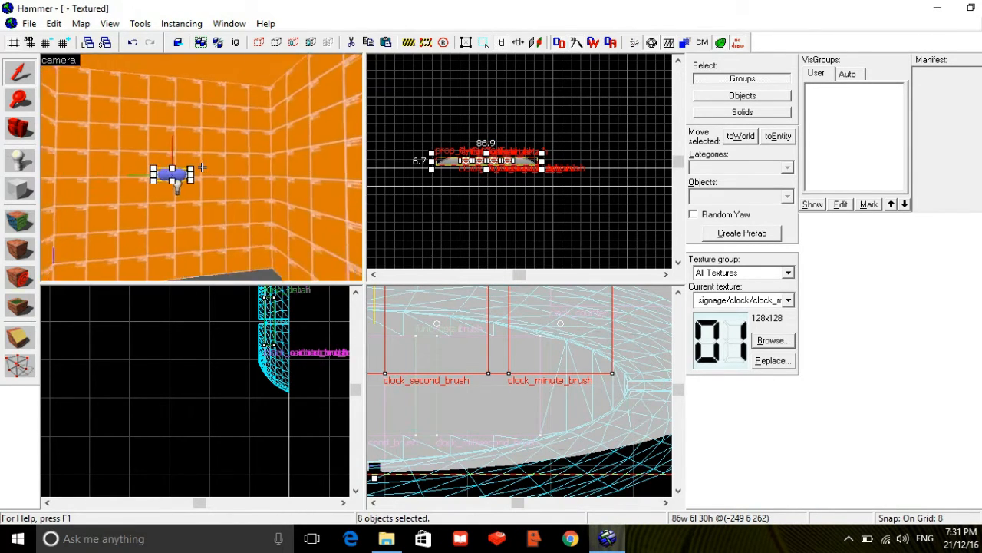
pyautogui.press('w')
pyautogui.press('z')
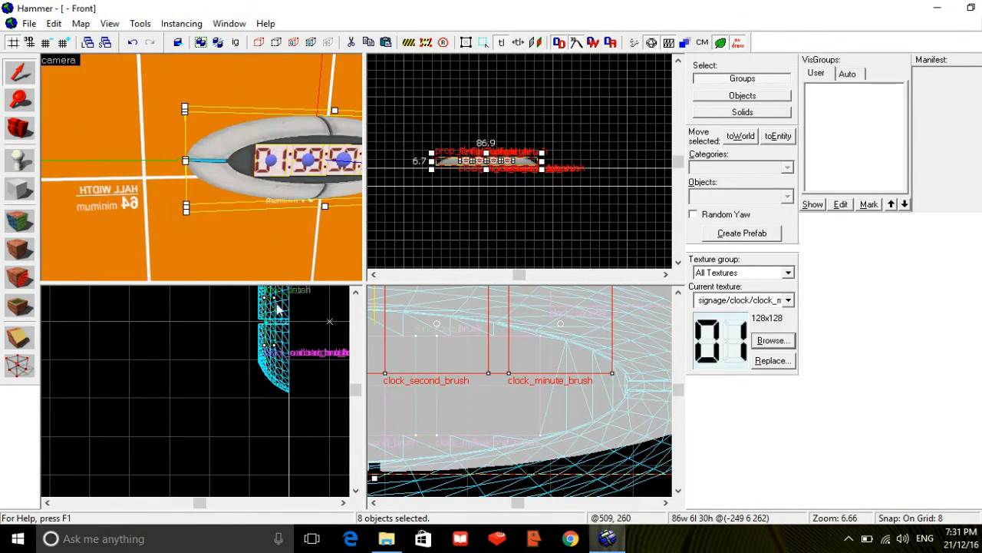
pyautogui.moveTo(428, 428); pyautogui.dragTo(423, 456)
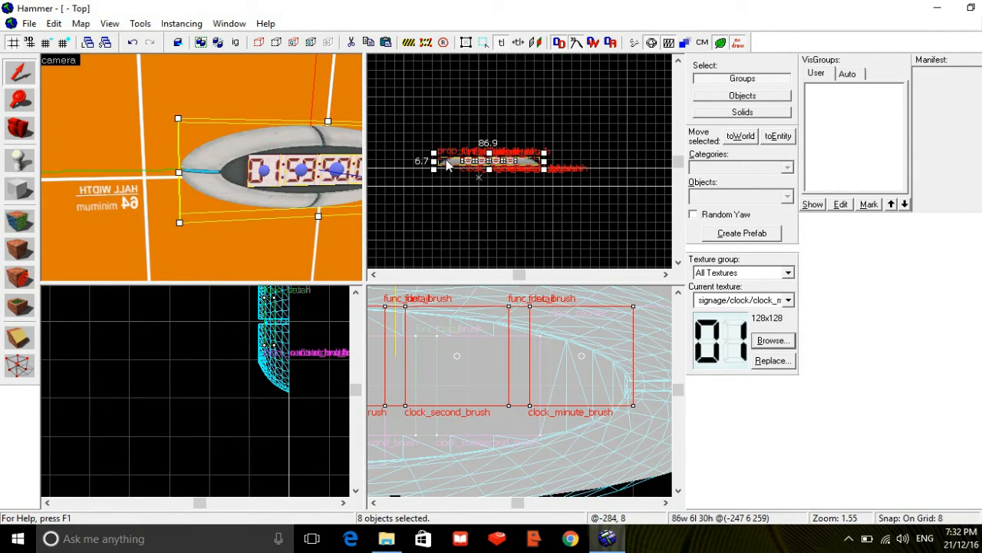
# - Reduce the grid size to 1 and place the clock copy flush against the wall at about -256 3 259
pyautogui.scroll(8, 447, 164)
pyautogui.scroll(4, 451, 163)
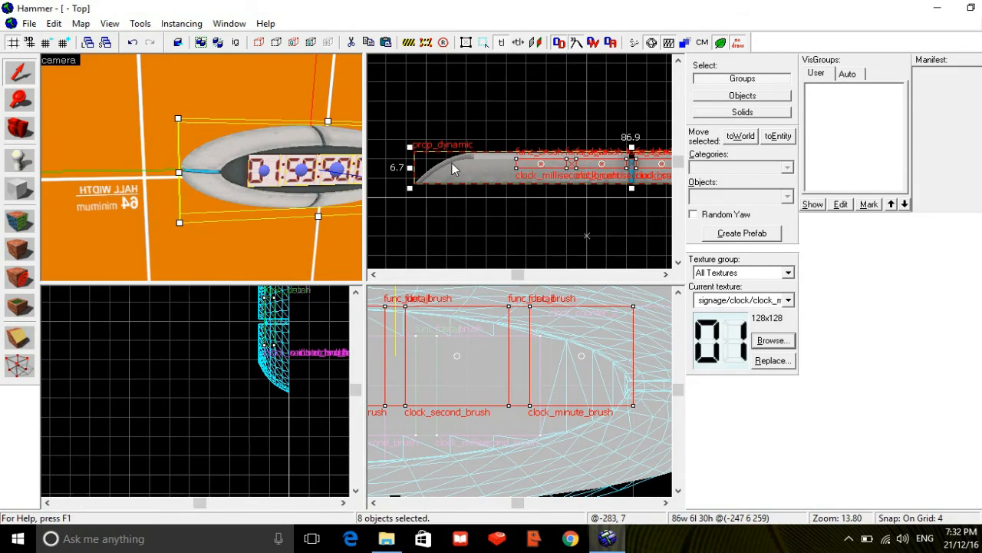
pyautogui.moveTo(468, 167); pyautogui.dragTo(452, 197)
pyautogui.press('[')
pyautogui.press('[')
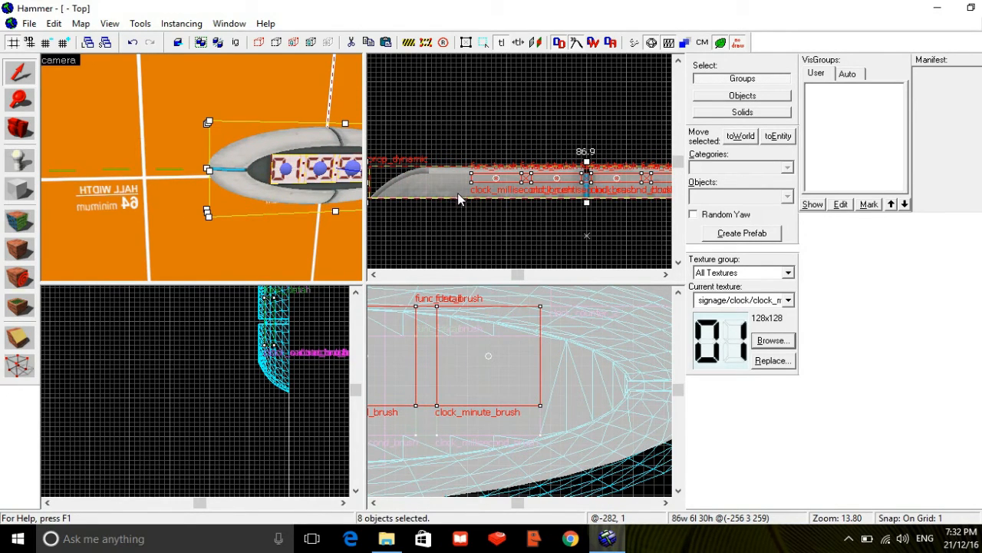
# - Set the grid size to 16, clear the selection and view the copied clock on its wall
pyautogui.press(']')
pyautogui.press(']')
pyautogui.press(']')
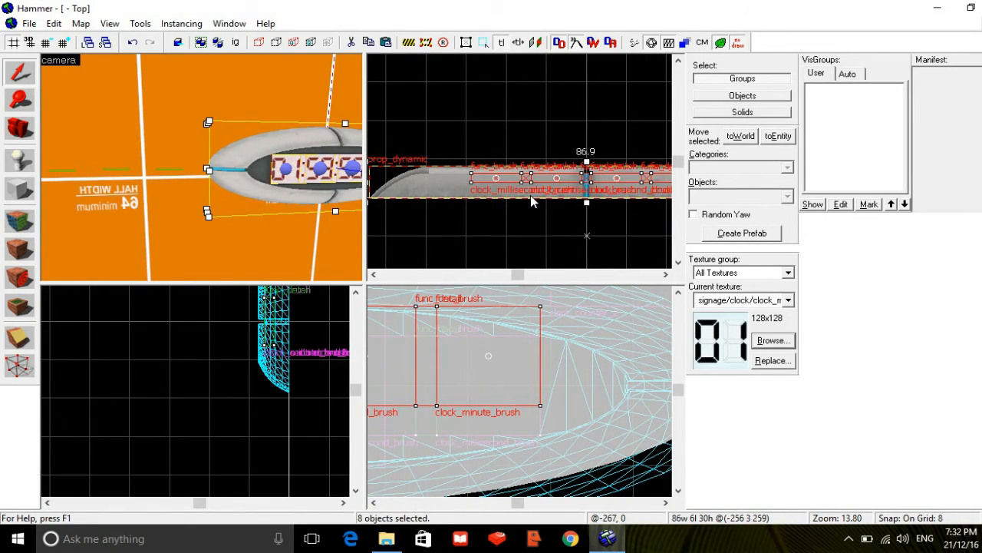
pyautogui.press(']')
pyautogui.press('Escape')
pyautogui.press('z')
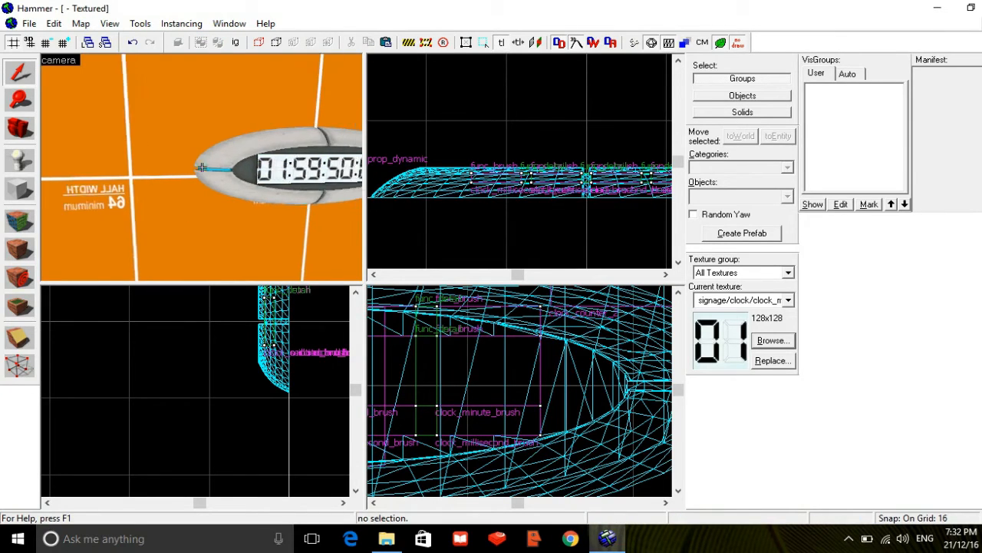
# - Examine the copied clock on its wall from the front and the side to check its display and placement
pyautogui.press('d')
pyautogui.press('s')
pyautogui.press('w')
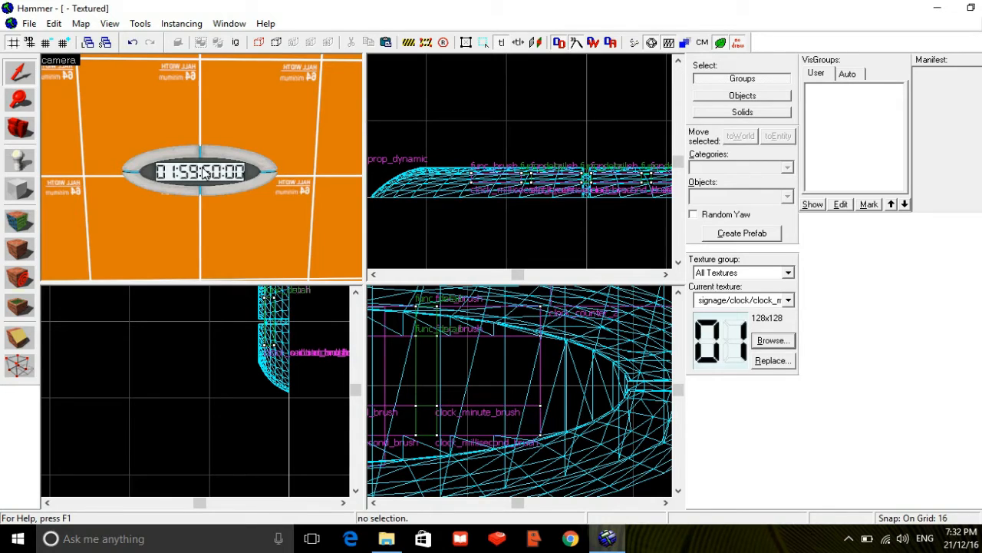
pyautogui.press('z')
pyautogui.press('w')
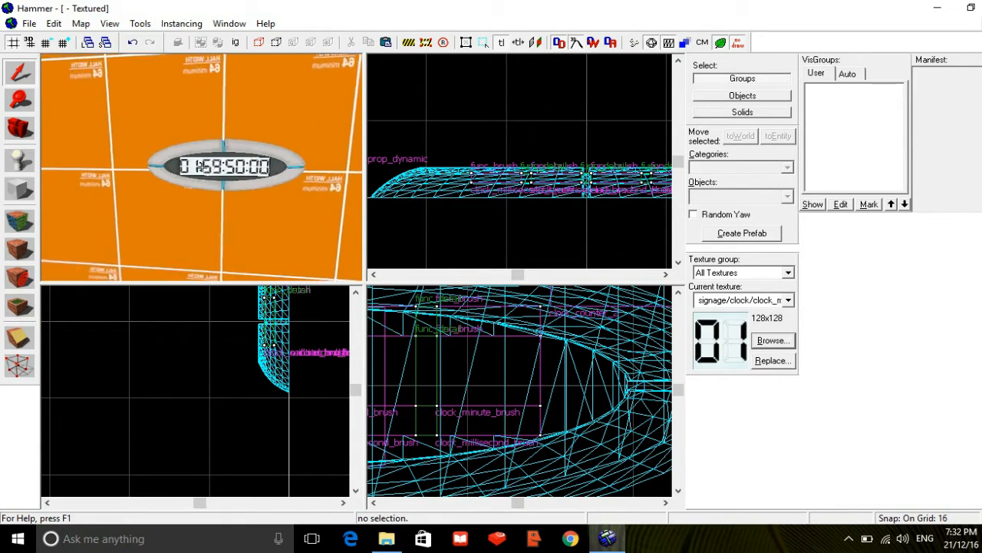
pyautogui.press('a')
pyautogui.press('d')
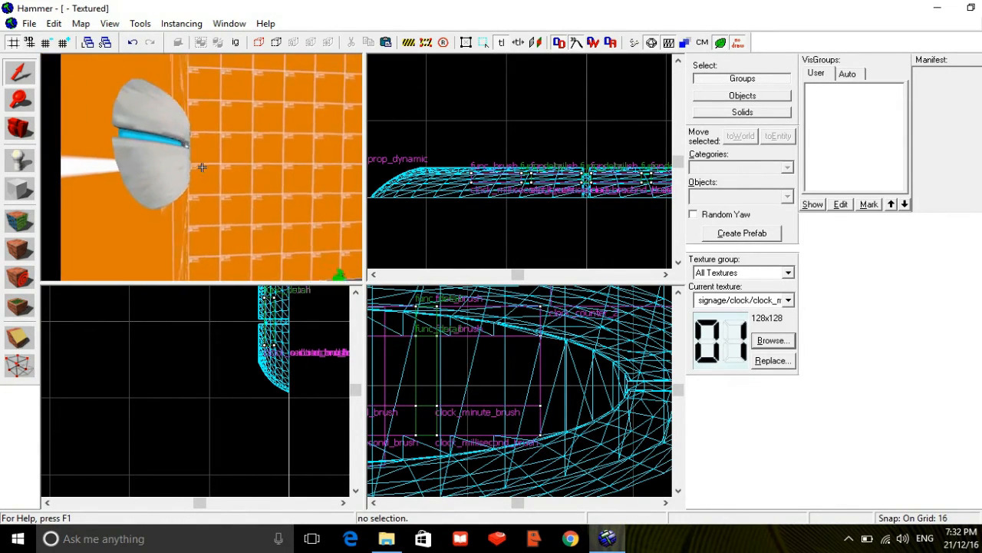
pyautogui.press('s')
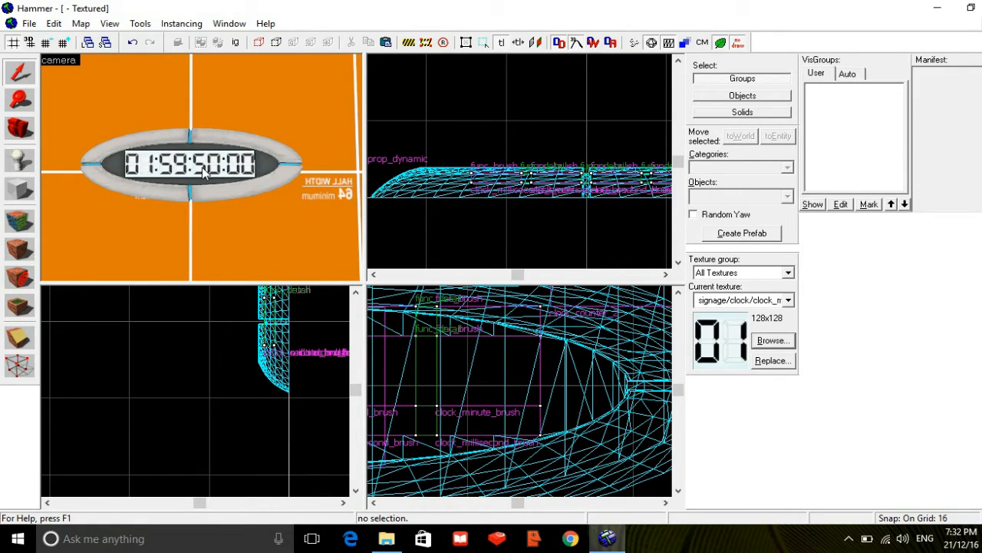
pyautogui.press('z')
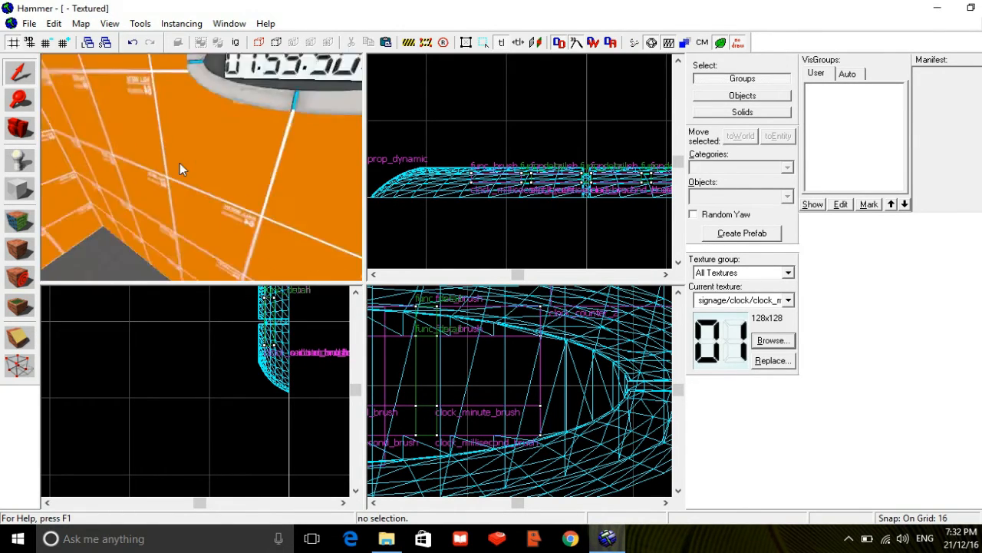
# - Look across the room at the original clock and its logic entities, leaving nothing selected
pyautogui.press('s')
pyautogui.press('z')
pyautogui.click(185, 188)
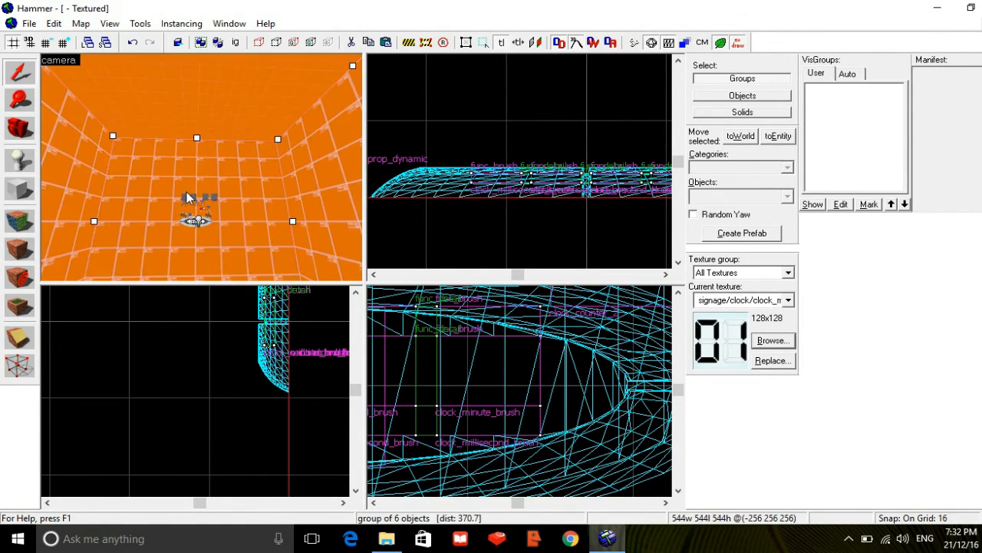
pyautogui.press('z')
pyautogui.press('w')
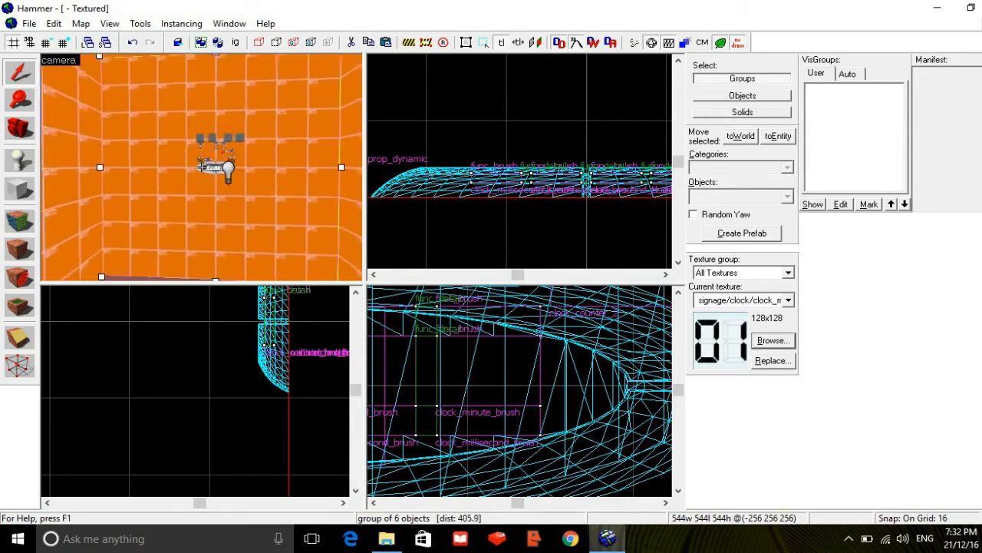
pyautogui.press('z')
pyautogui.press('Escape')
pyautogui.press('z')
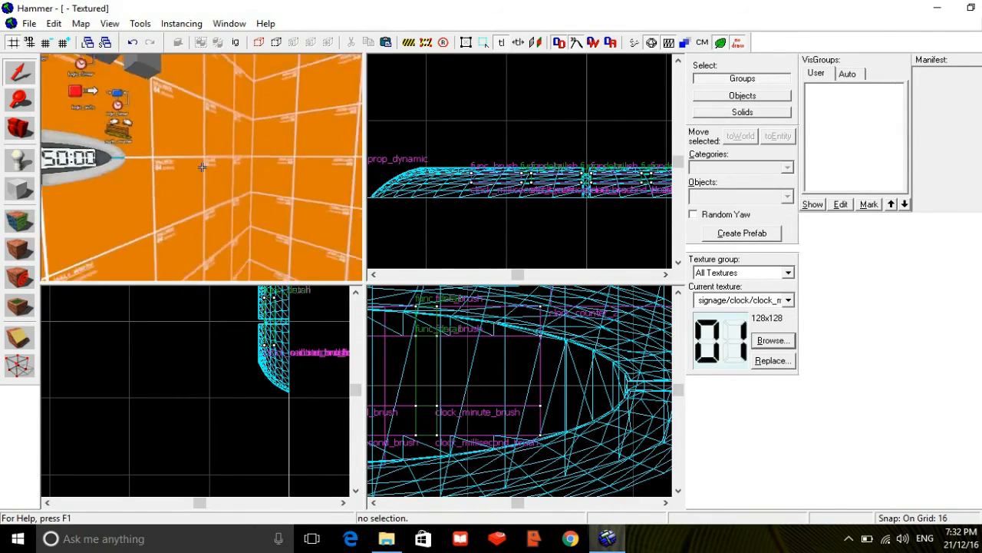
pyautogui.press('s')
pyautogui.press('w')
pyautogui.press('s')
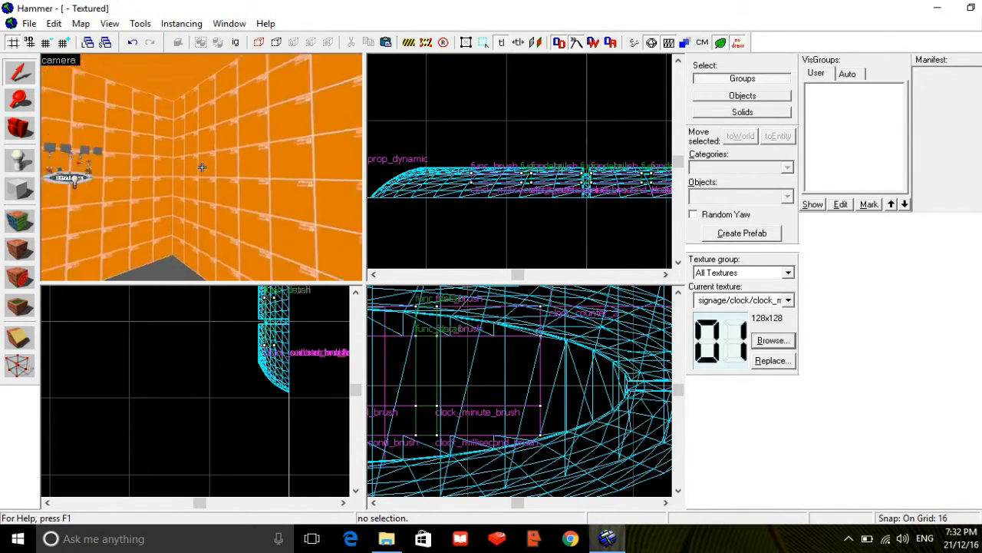
# - Inspect the original clock's minute and second texture toggles and its centisecond and millisecond material modify controls, then clear the selection
pyautogui.press('z')
pyautogui.click(174, 154)
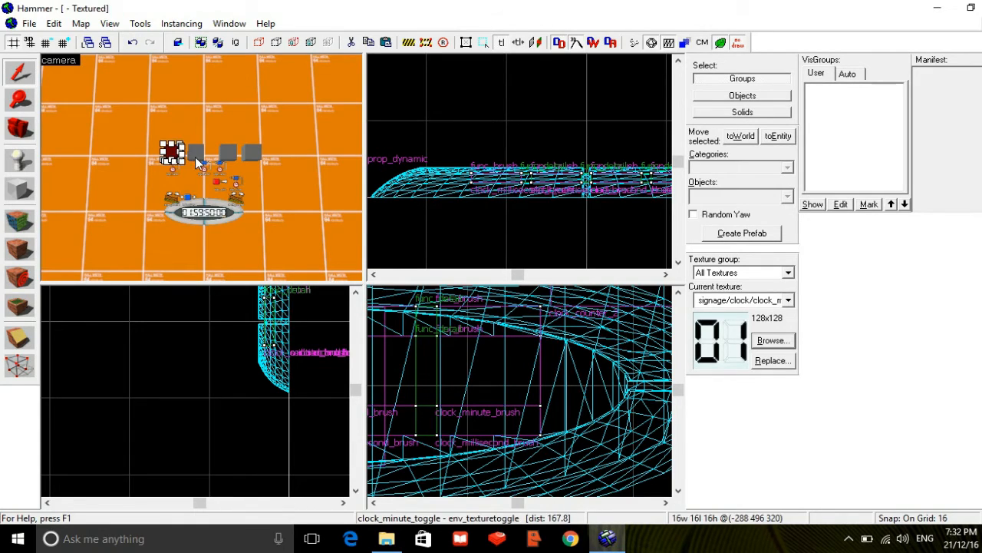
pyautogui.click(196, 152)
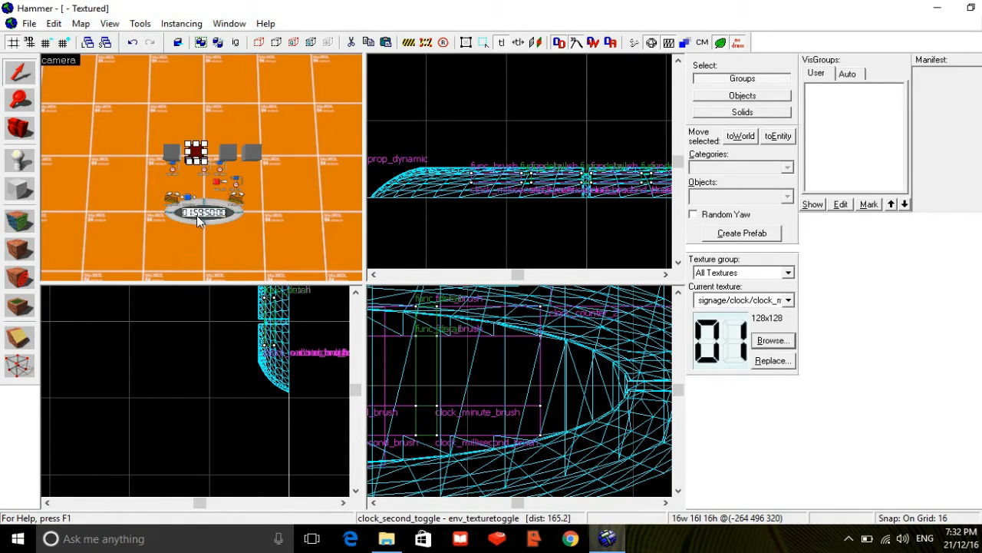
pyautogui.press('z')
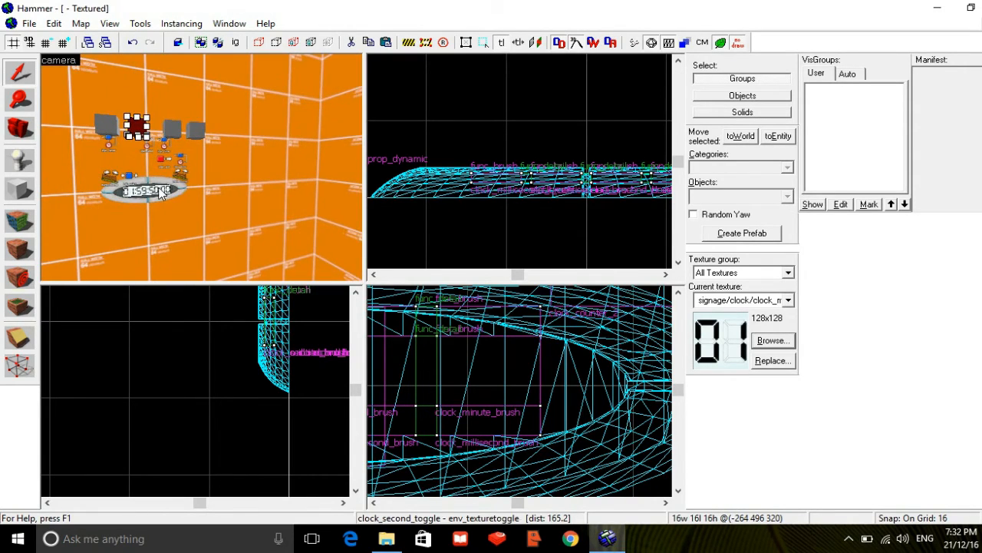
pyautogui.click(162, 189)
pyautogui.click(169, 132)
pyautogui.click(195, 130)
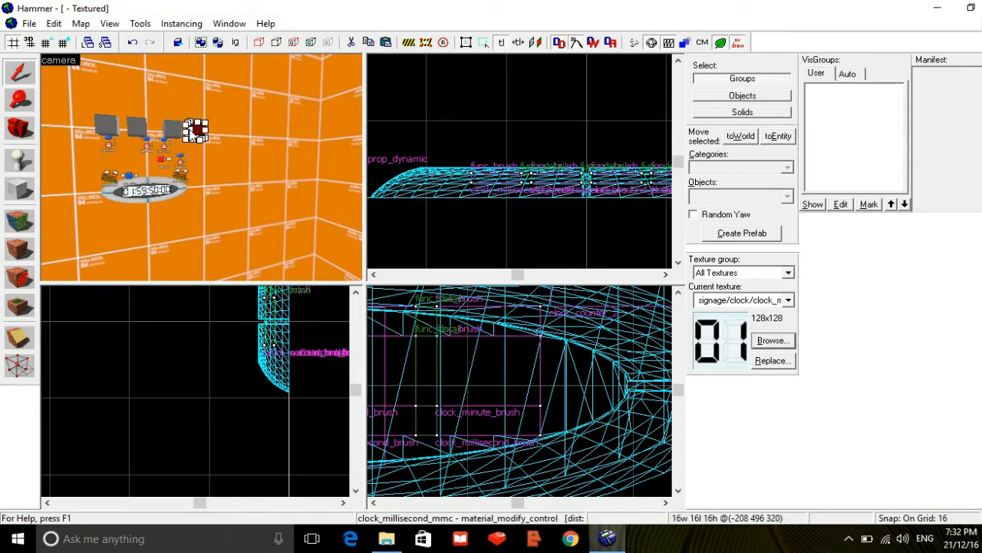
pyautogui.press('Escape')
pyautogui.press('w')
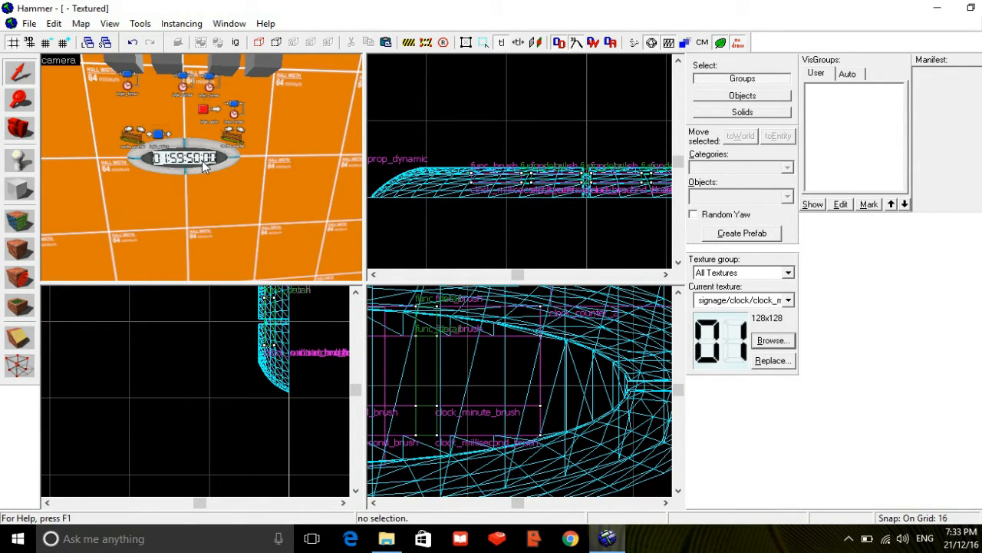
# - Rename the copied clock's centisecond func_brush to clock2_centisecond_brush and apply the change
pyautogui.press('z')
pyautogui.press('s')
pyautogui.press('w')
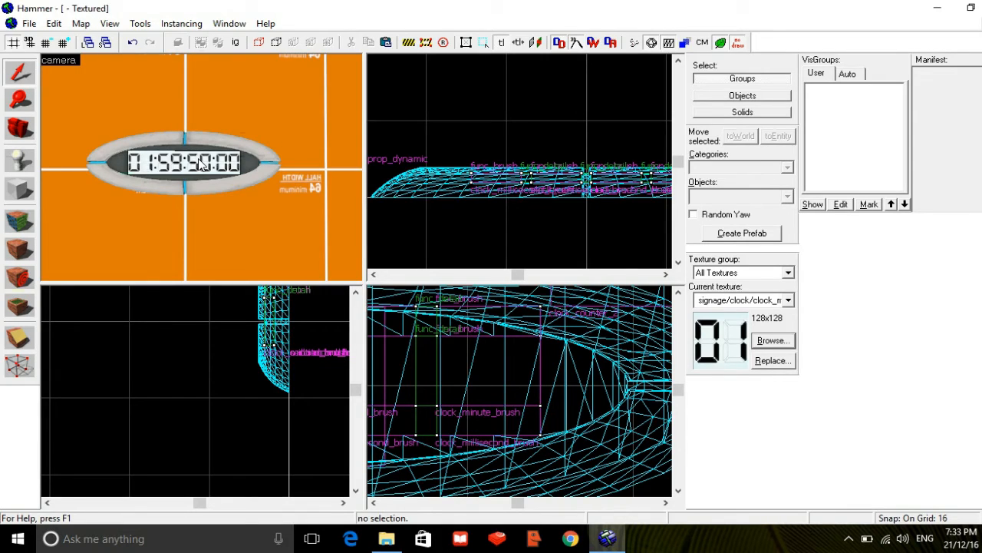
pyautogui.click(196, 163)
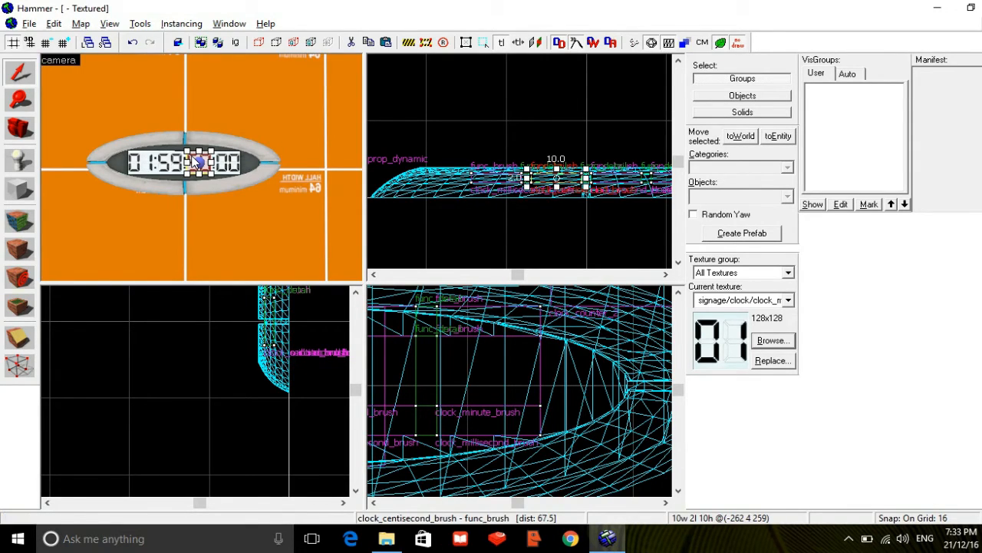
pyautogui.doubleClick(197, 161)
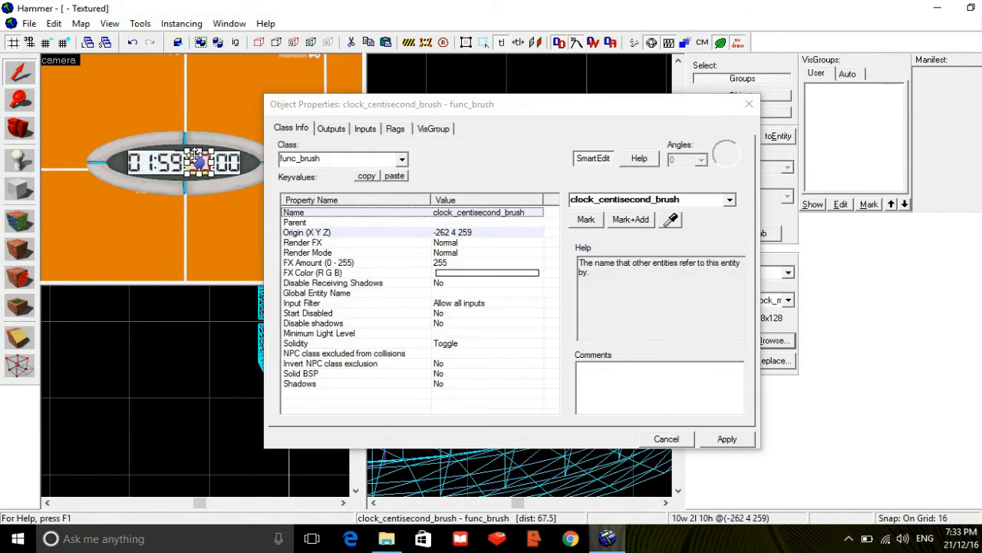
pyautogui.click(596, 198)
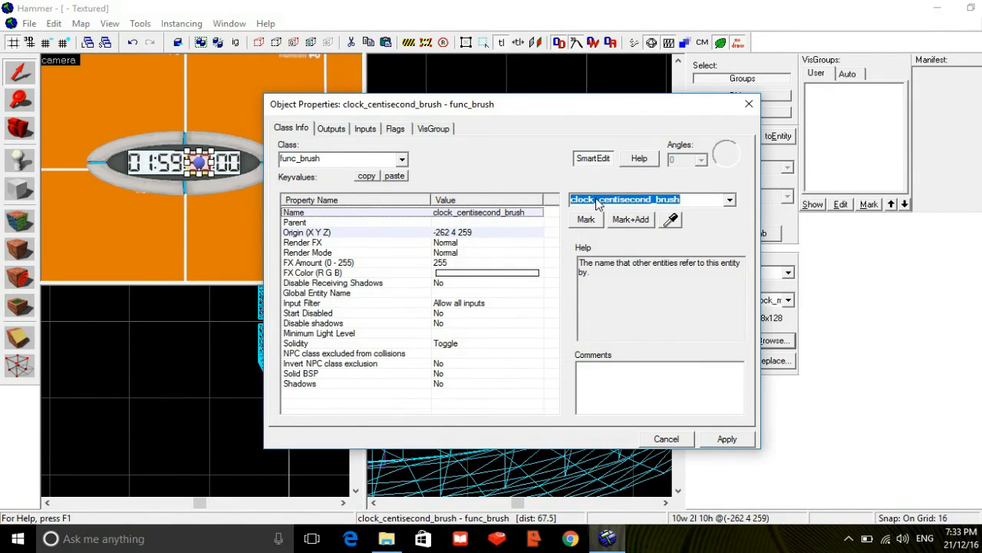
pyautogui.click(597, 201)
pyautogui.write('2')
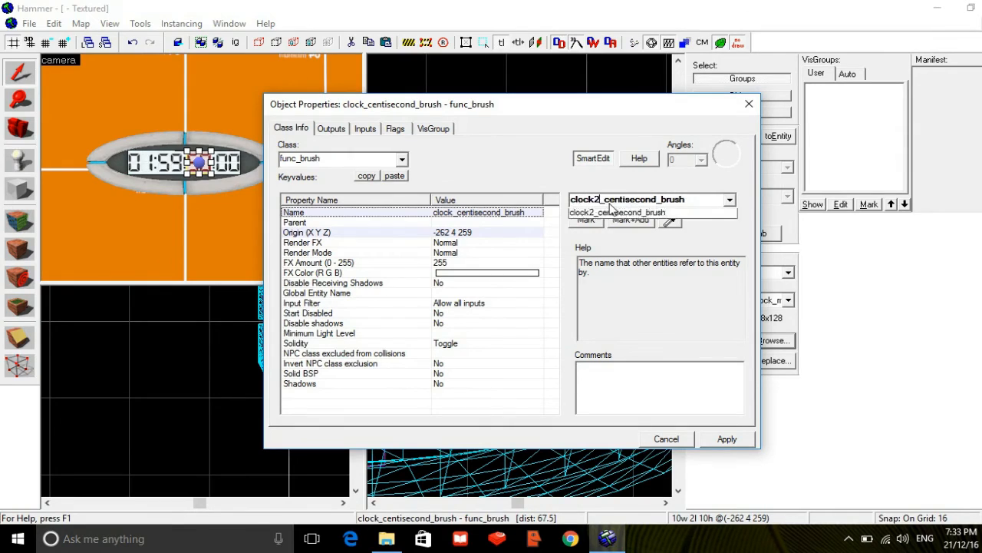
pyautogui.click(727, 439)
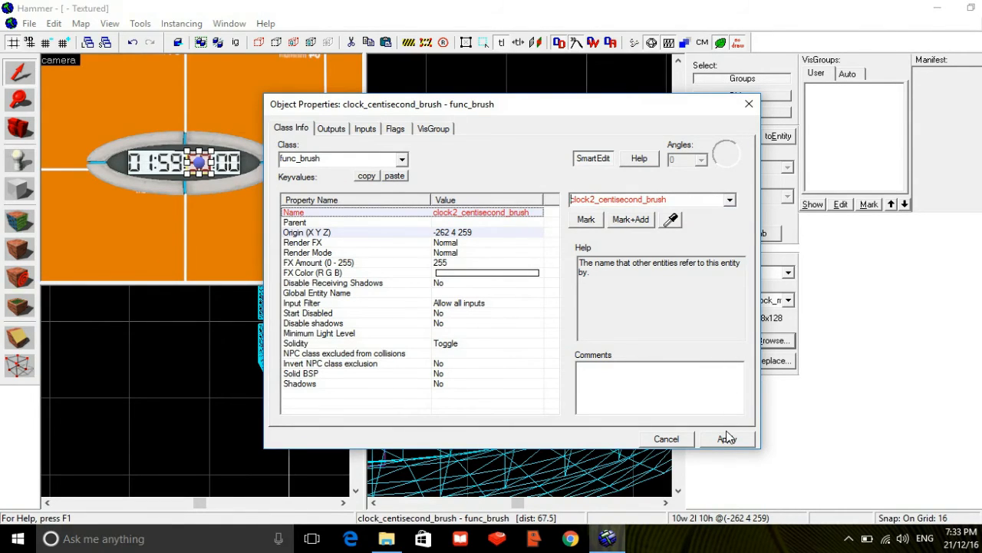
pyautogui.click(727, 439)
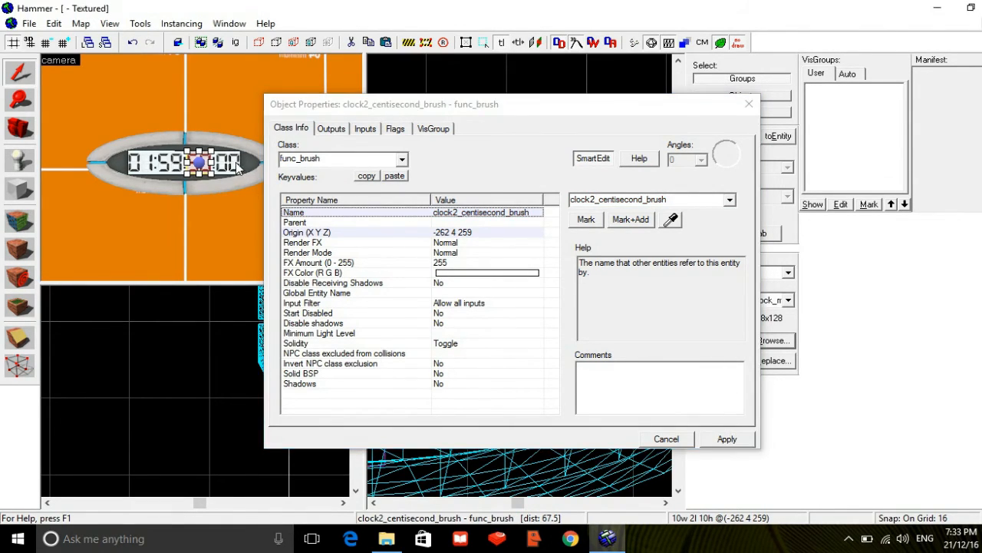
# - Rename the copied clock's millisecond func_brush to clock2_millisecond_brush, apply it and close the object properties
pyautogui.click(235, 164)
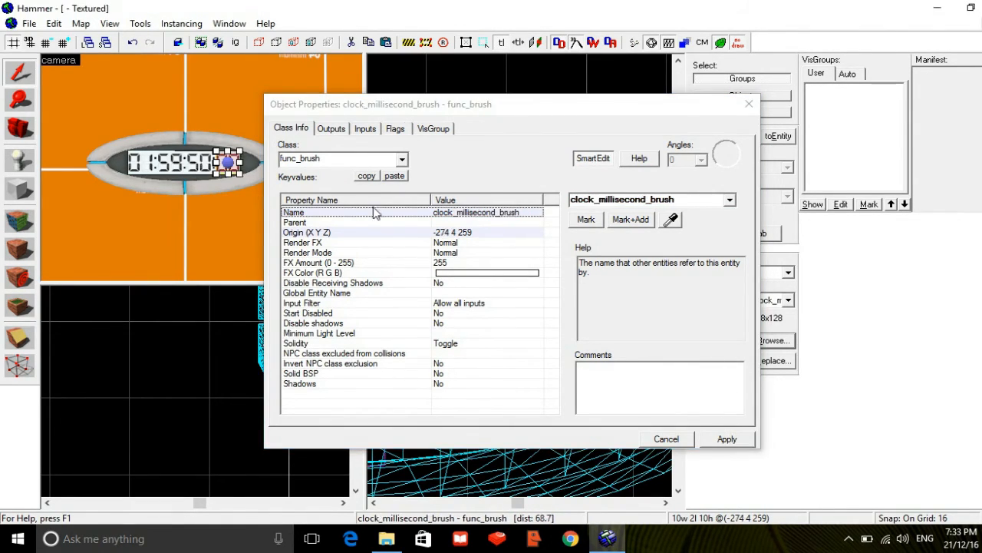
pyautogui.click(591, 201)
pyautogui.click(594, 201)
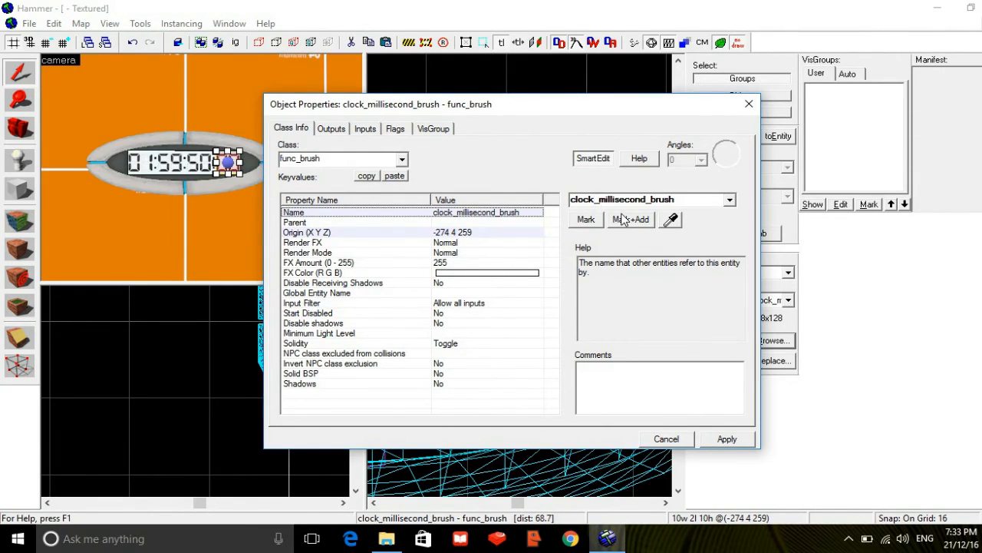
pyautogui.write('2')
pyautogui.click(713, 436)
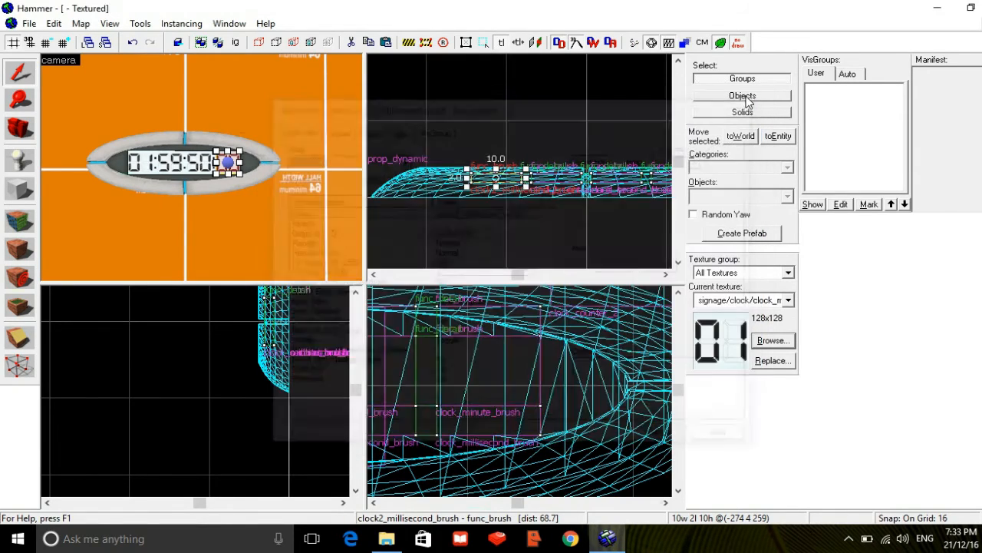
pyautogui.click(749, 104)
# - Place two material_modify_control entities side by side above the copied clock and clear the selection
pyautogui.click(20, 160)
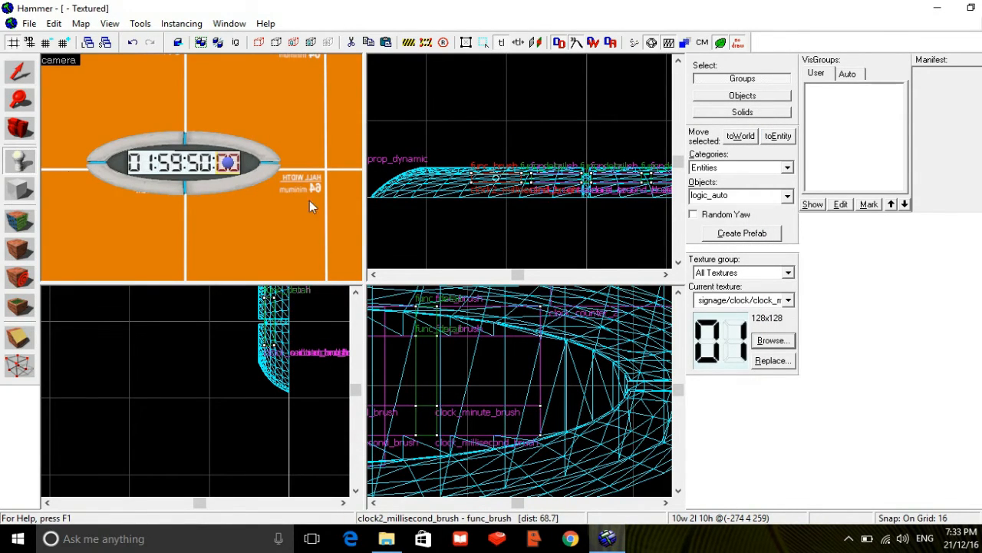
pyautogui.click(699, 194)
pyautogui.write('mater')
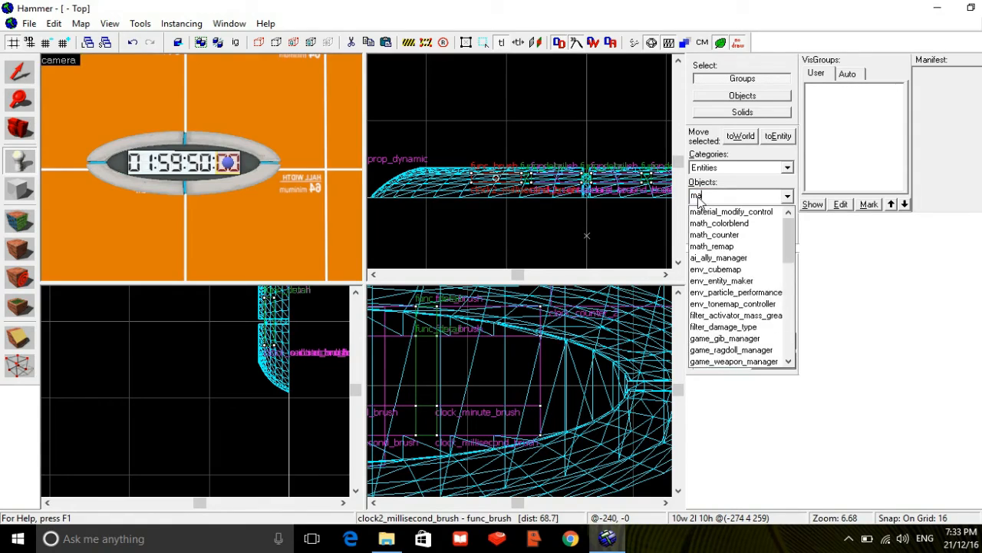
pyautogui.click(714, 212)
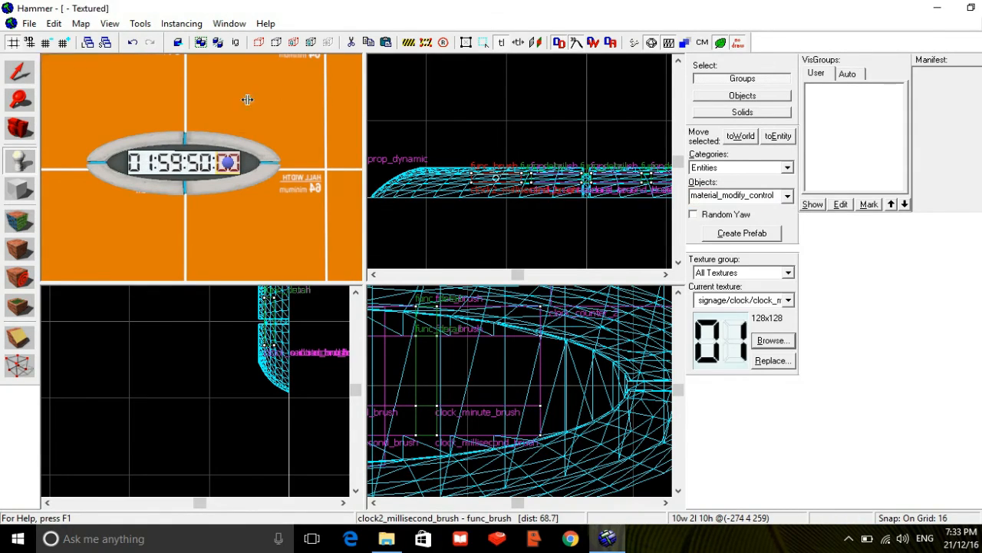
pyautogui.click(150, 103)
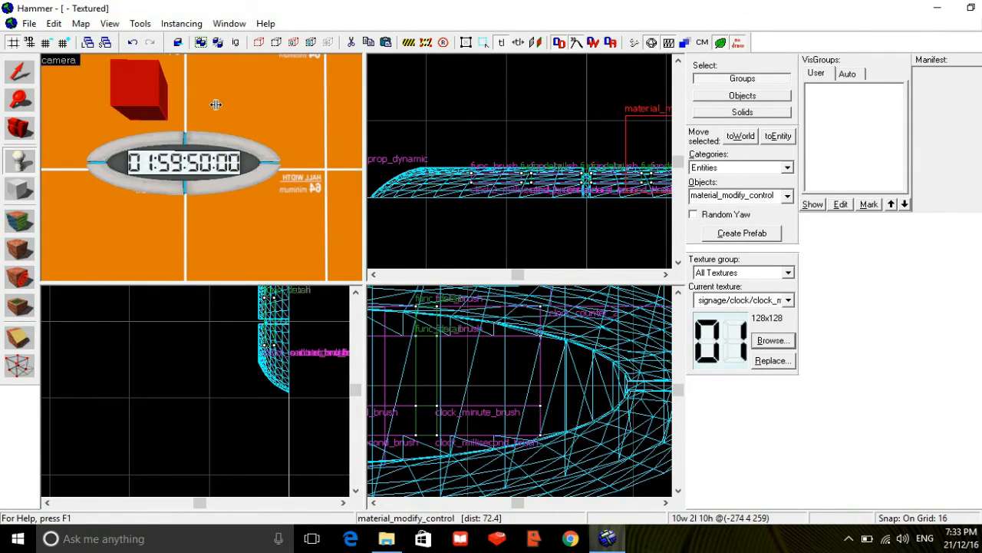
pyautogui.click(216, 105)
pyautogui.click(31, 81)
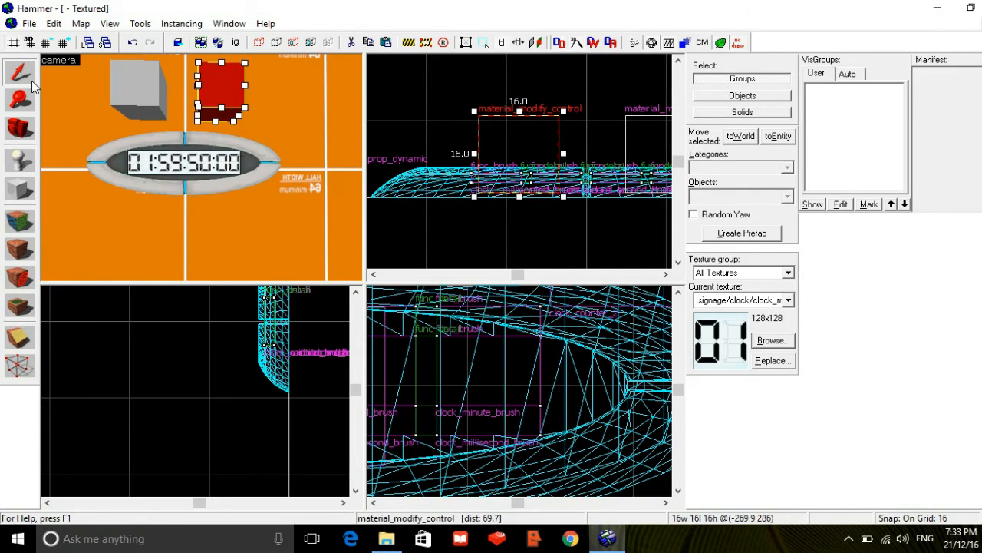
pyautogui.press('Escape')
# - Open the properties of the new material_modify_control at -240 9 286 and check the original clock_centisecond_mmc's settings for reference
pyautogui.click(116, 94)
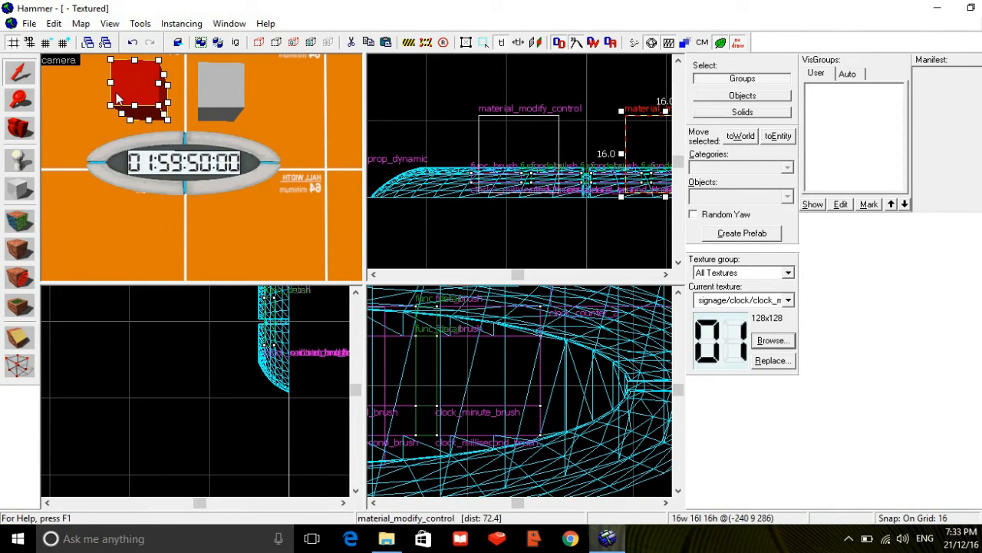
pyautogui.doubleClick(127, 98)
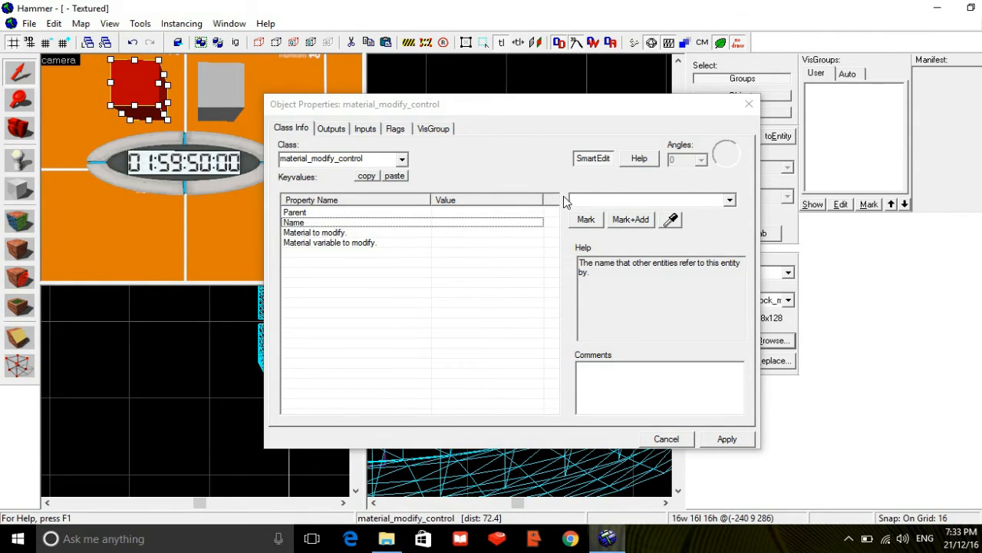
pyautogui.press('z')
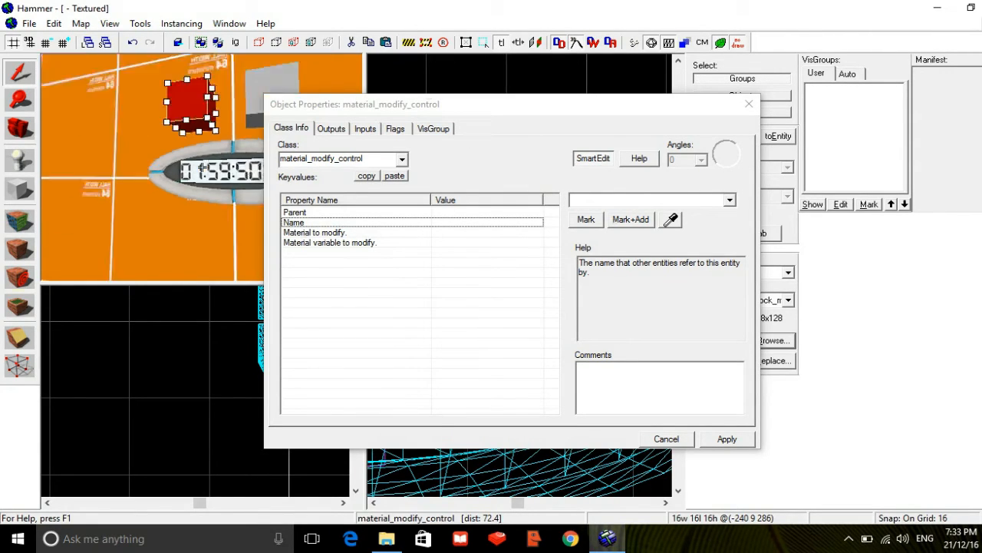
pyautogui.press('s')
pyautogui.press('w')
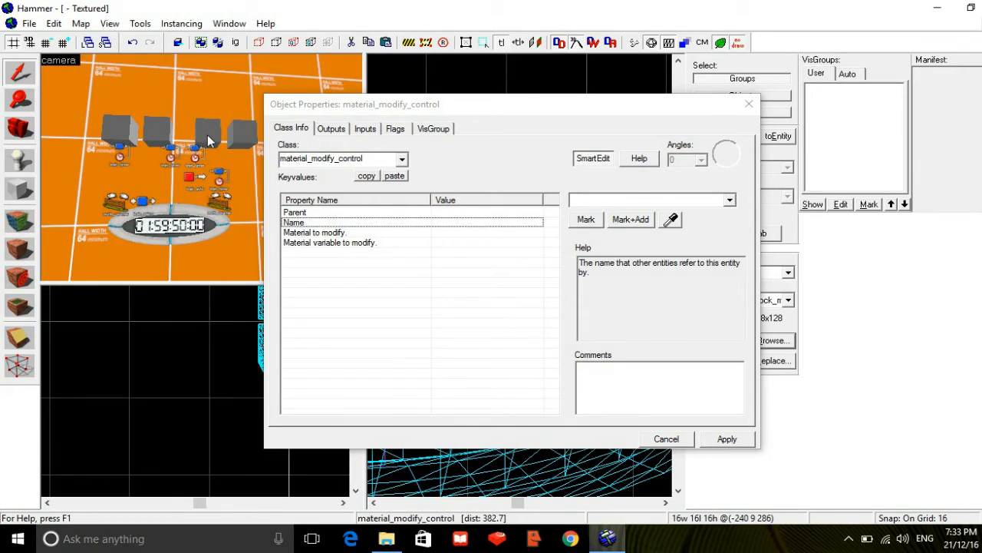
pyautogui.click(207, 141)
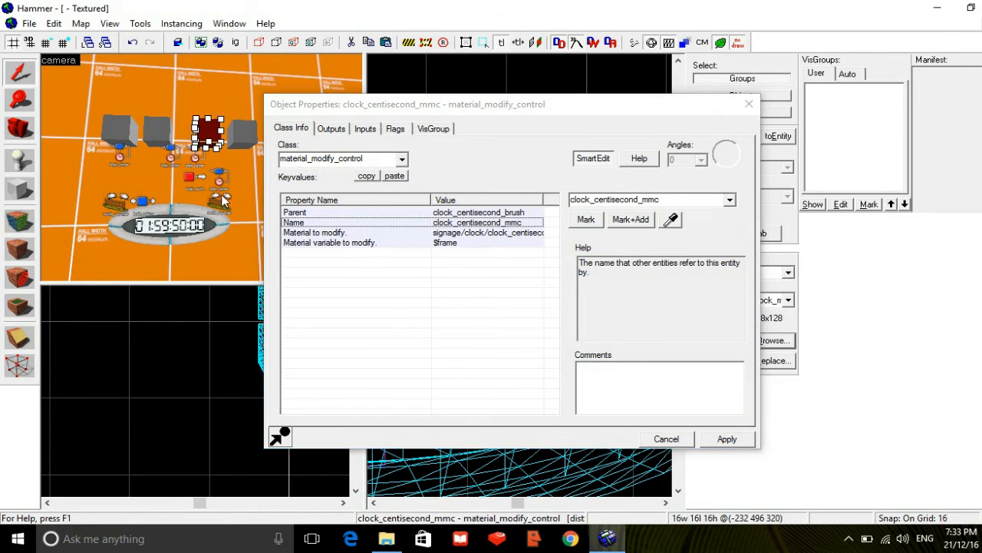
pyautogui.press('z')
pyautogui.press('w')
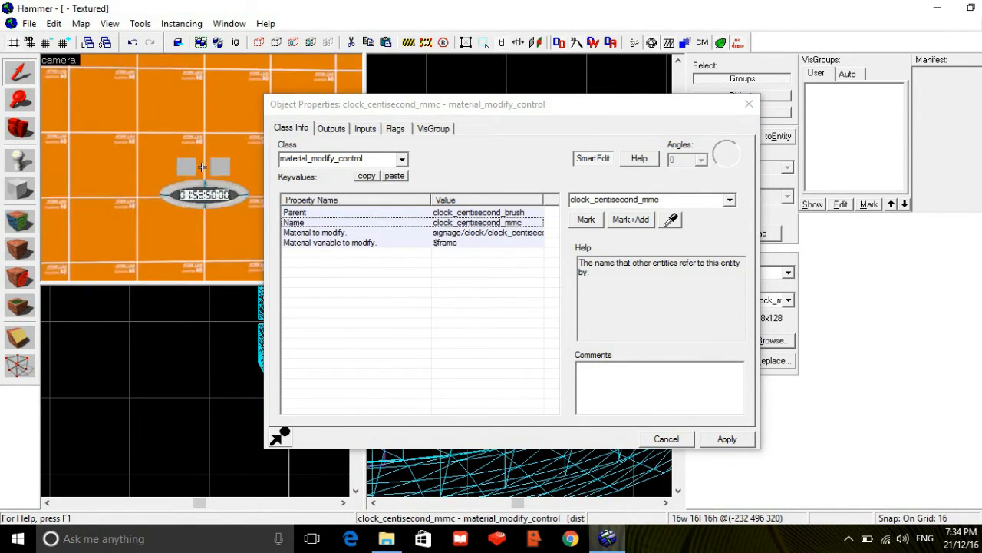
# - Paste clock_centisecond_mmc's keyvalues into the new material_modify_control at -240 9 286 and name it clock2_centisecond_mmc
pyautogui.press('z')
pyautogui.click(198, 166)
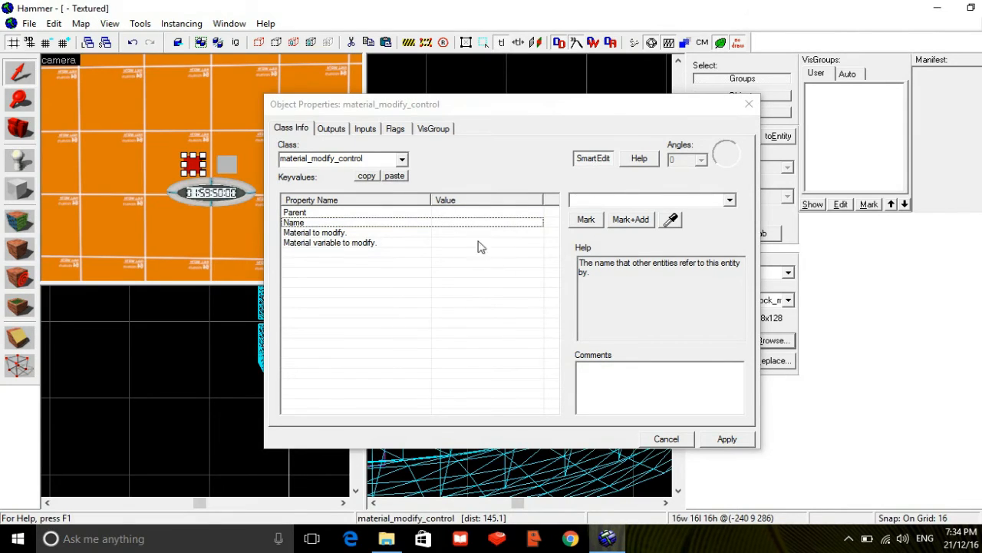
pyautogui.click(394, 175)
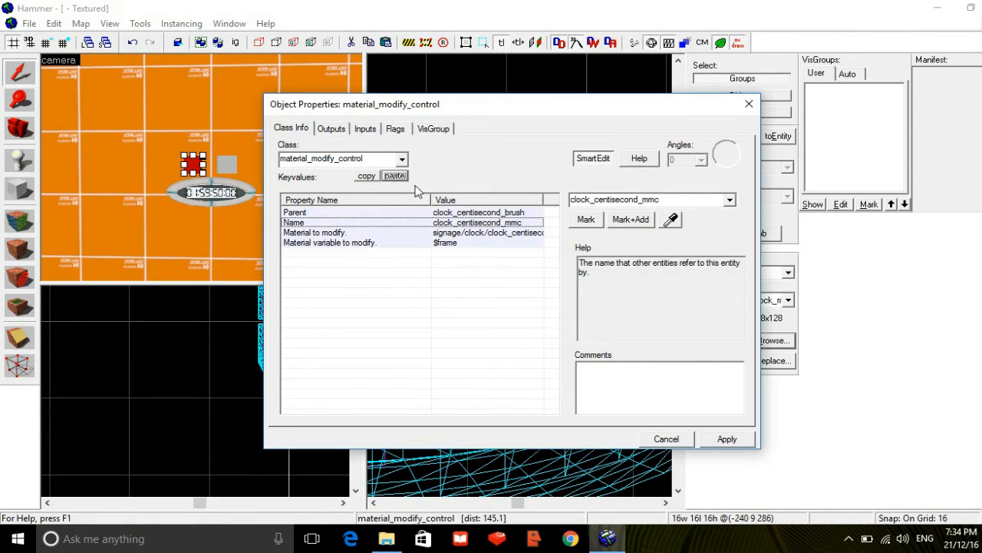
pyautogui.click(587, 200)
pyautogui.click(587, 199)
pyautogui.write('2')
# - Set the parent of clock2_centisecond_mmc to clock2_centisecond_brush and apply the changes
pyautogui.click(512, 212)
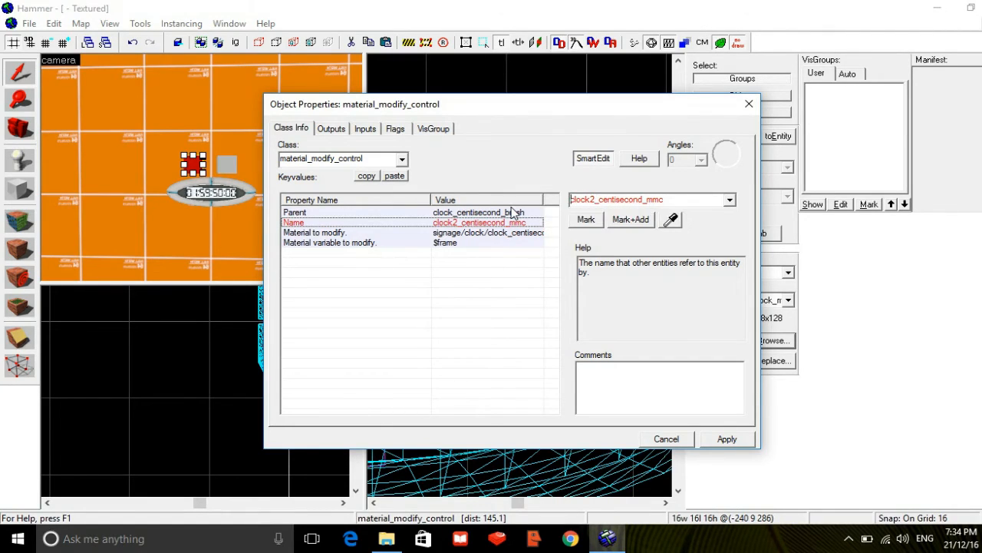
pyautogui.click(513, 213)
pyautogui.click(585, 201)
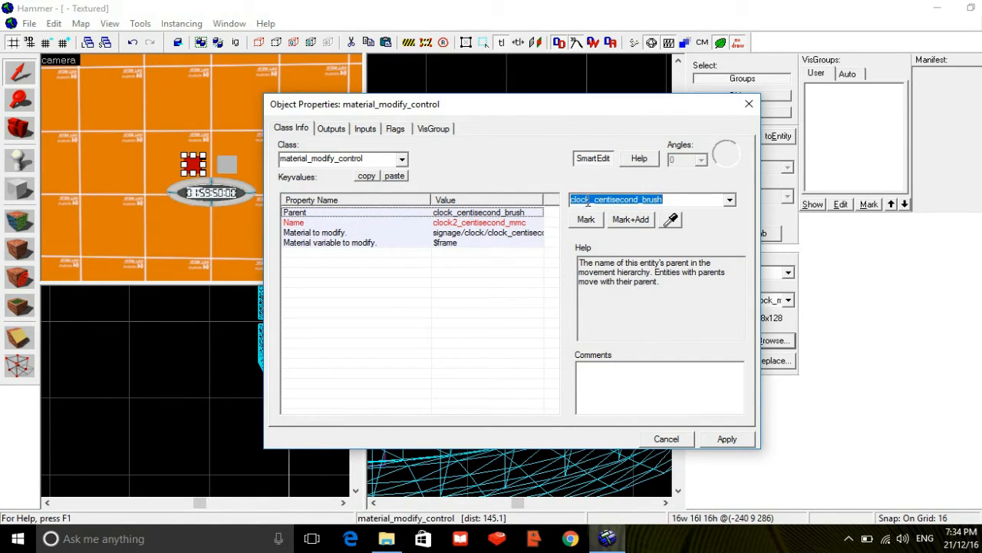
pyautogui.click(591, 202)
pyautogui.write('2')
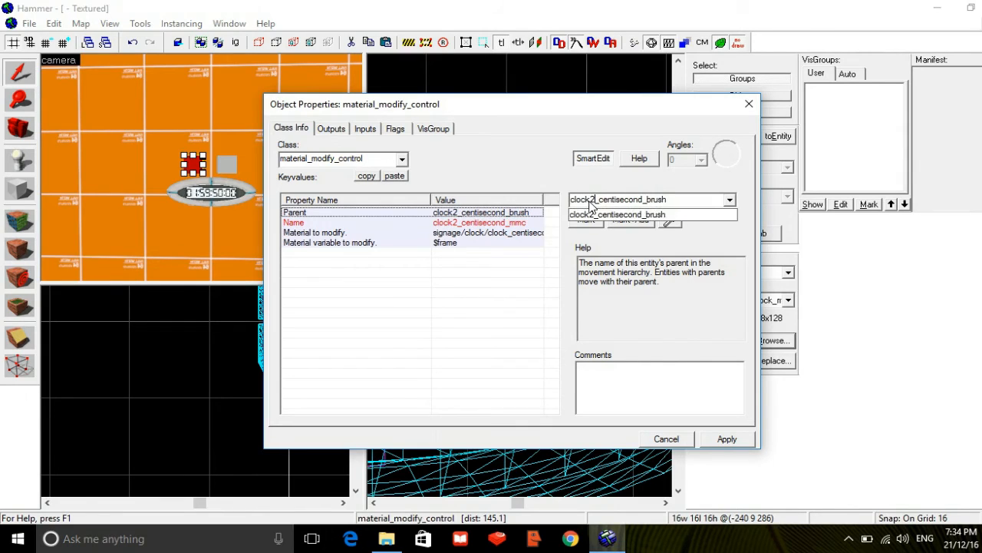
pyautogui.click(711, 439)
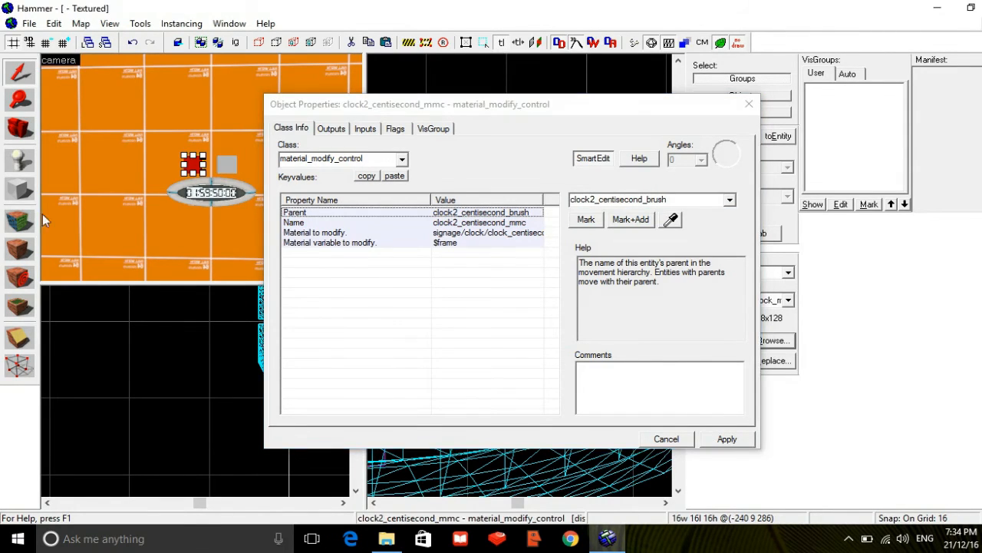
# - Copy the original clock_millisecond_mmc's keyvalues into the other new material_modify_control above the copied clock, at -269 9 286
pyautogui.press('z')
pyautogui.press('w')
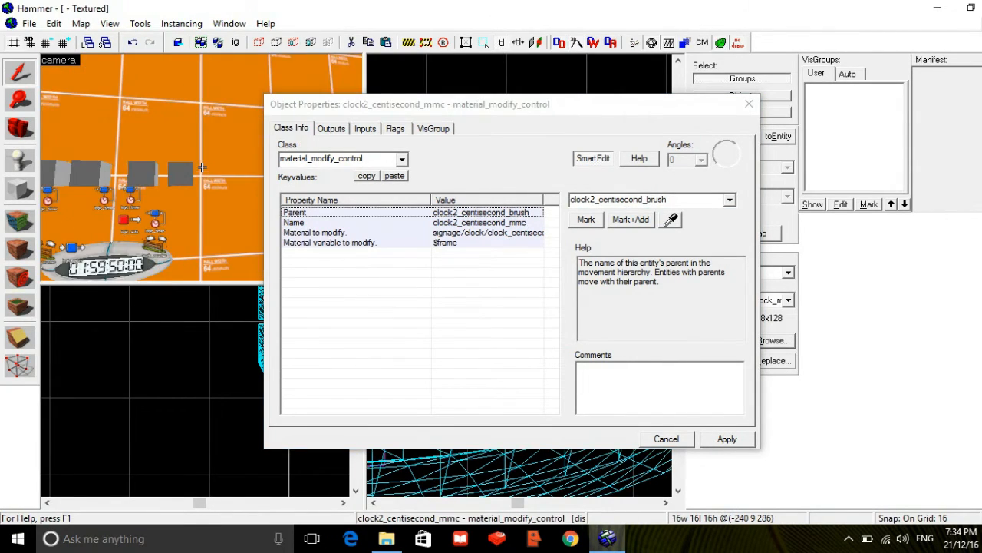
pyautogui.click(176, 179)
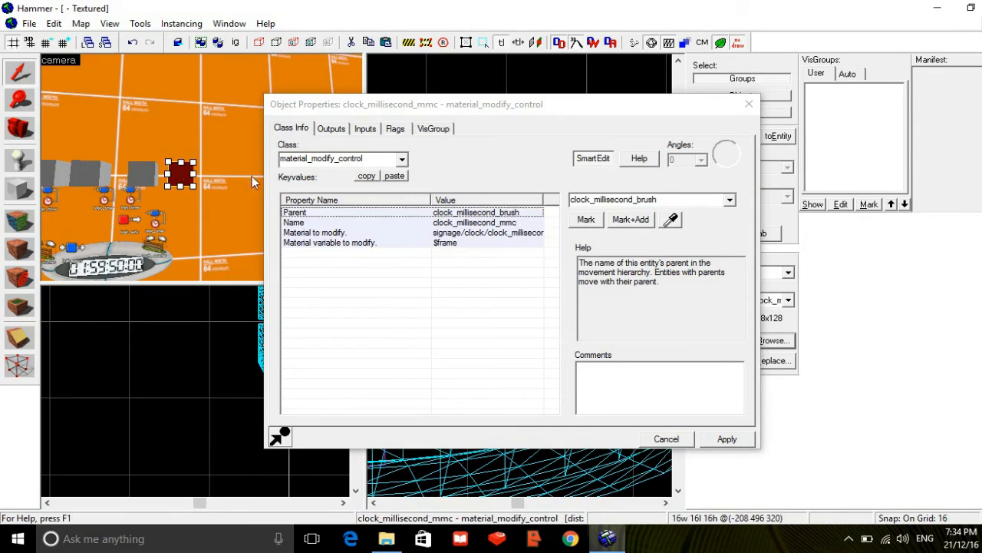
pyautogui.click(376, 178)
pyautogui.press('z')
pyautogui.press('w')
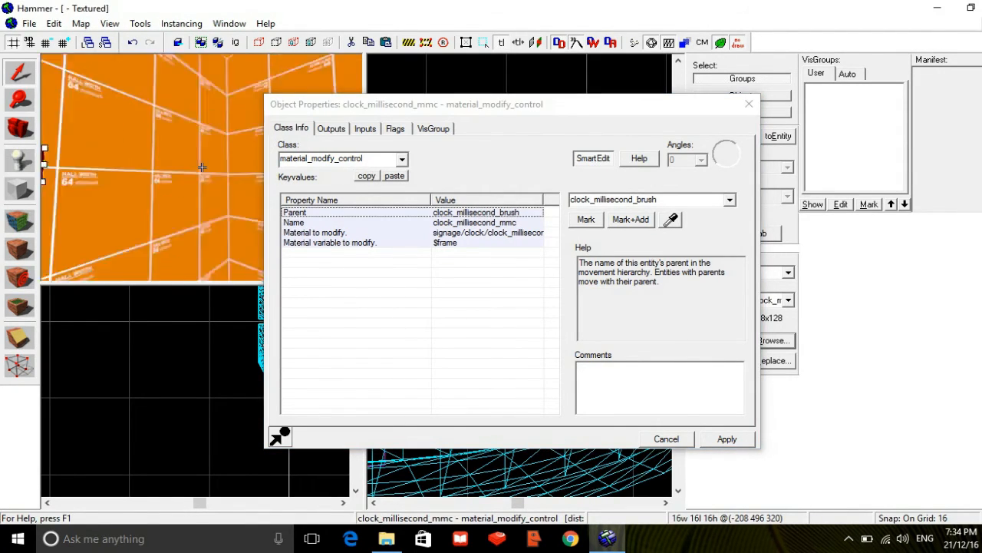
pyautogui.click(202, 166)
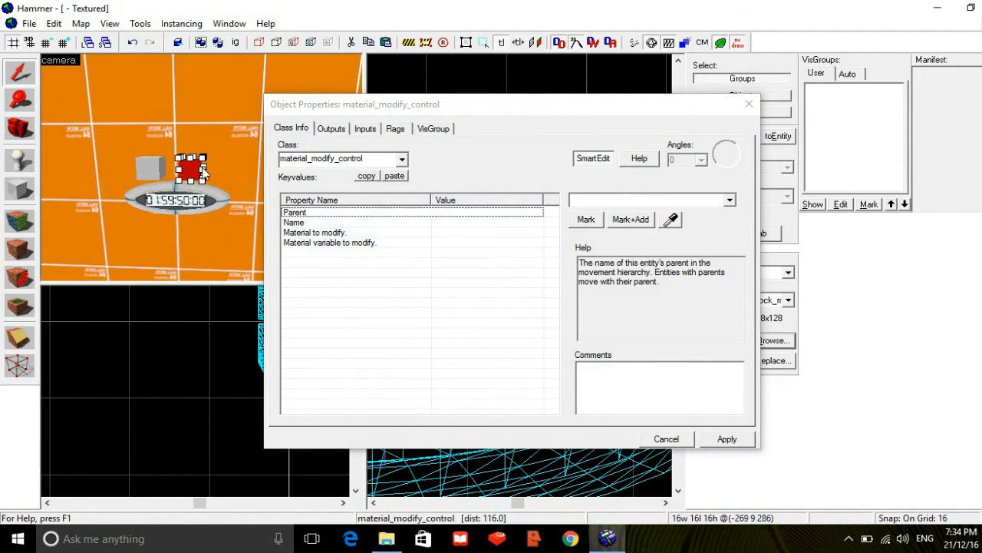
pyautogui.click(394, 176)
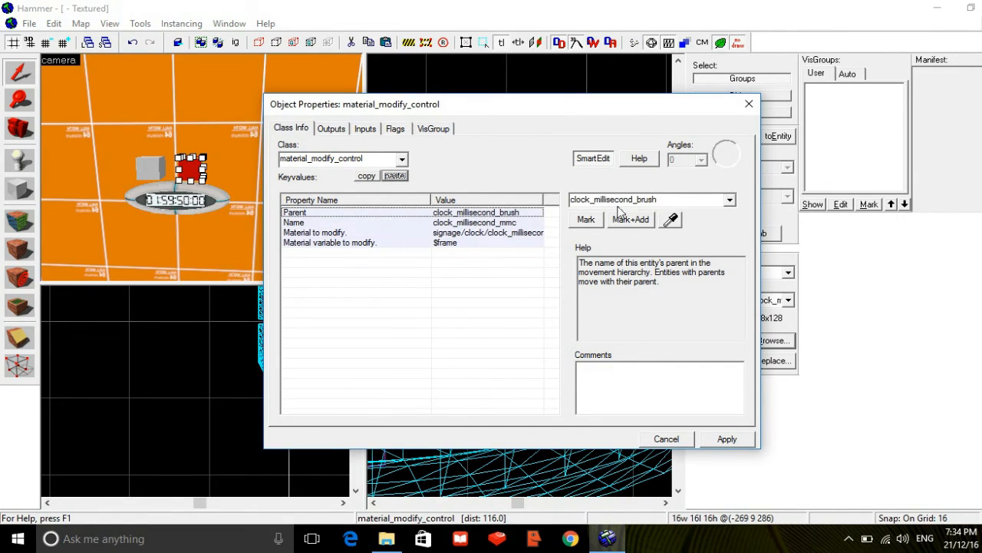
# - Set the parent of the material_modify_control at -269 9 286 to clock2_millisecond_brush
pyautogui.click(592, 201)
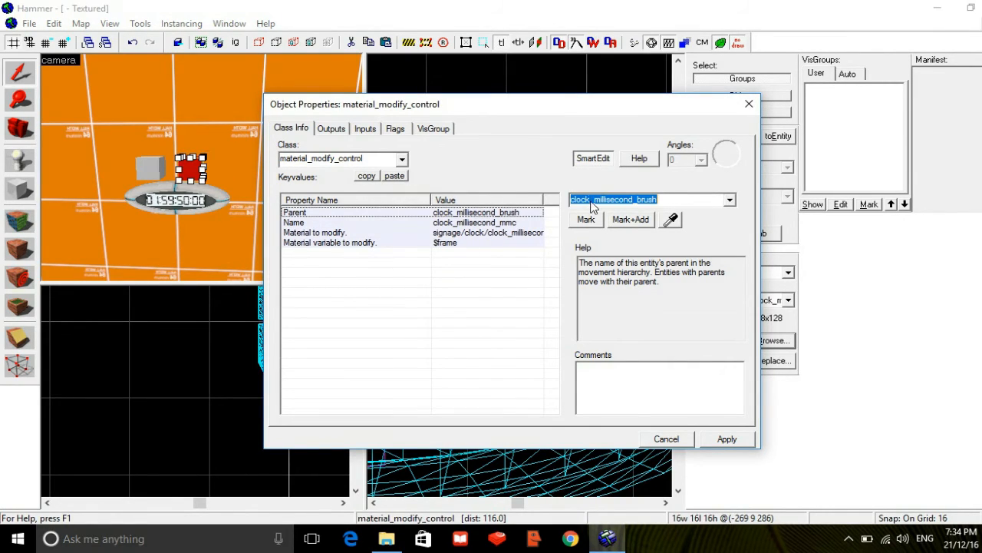
pyautogui.click(591, 199)
pyautogui.write('2')
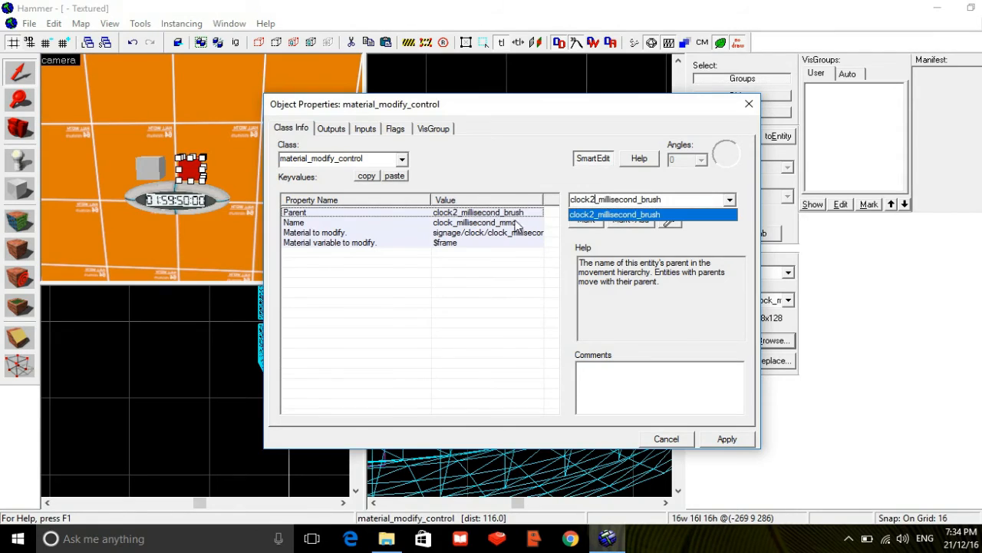
# - Name this material_modify_control clock2_millisecond_mmc, apply the changes and close the object properties
pyautogui.click(512, 223)
pyautogui.click(590, 201)
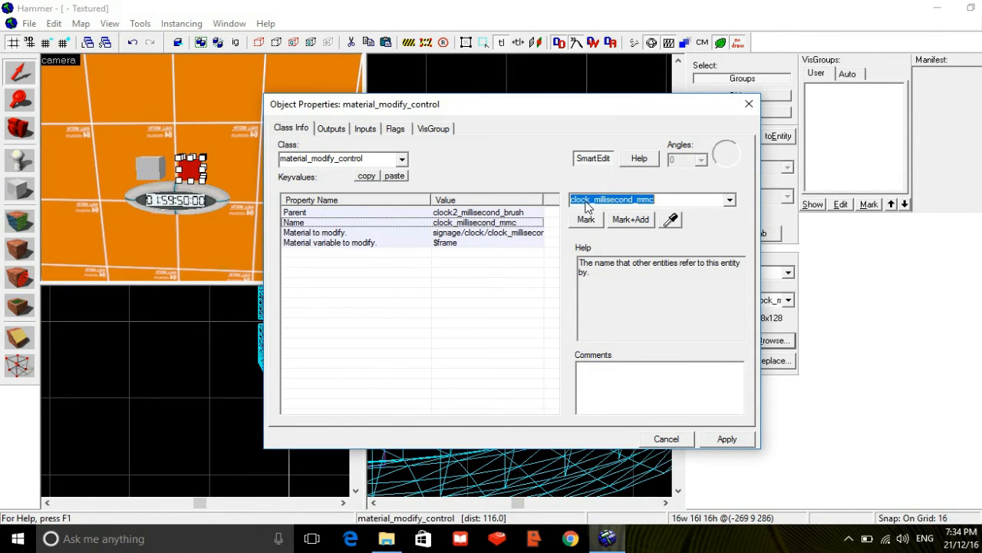
pyautogui.click(590, 200)
pyautogui.write('2')
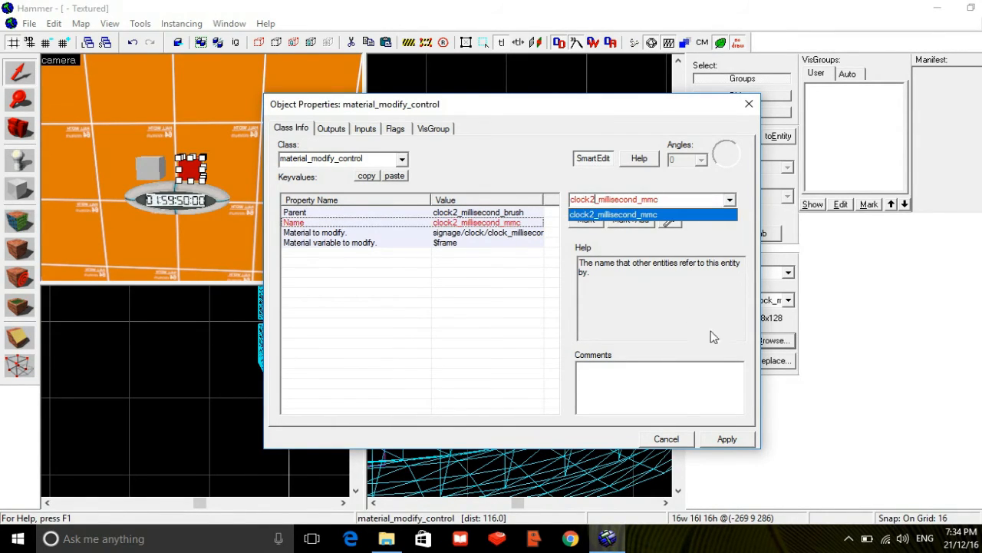
pyautogui.click(727, 439)
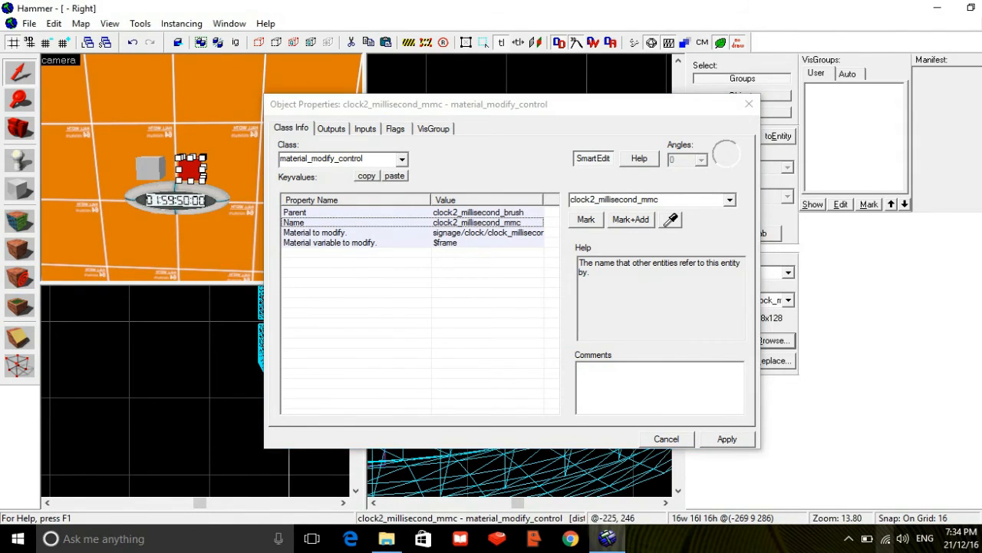
pyautogui.click(903, 538)
pyautogui.click(500, 134)
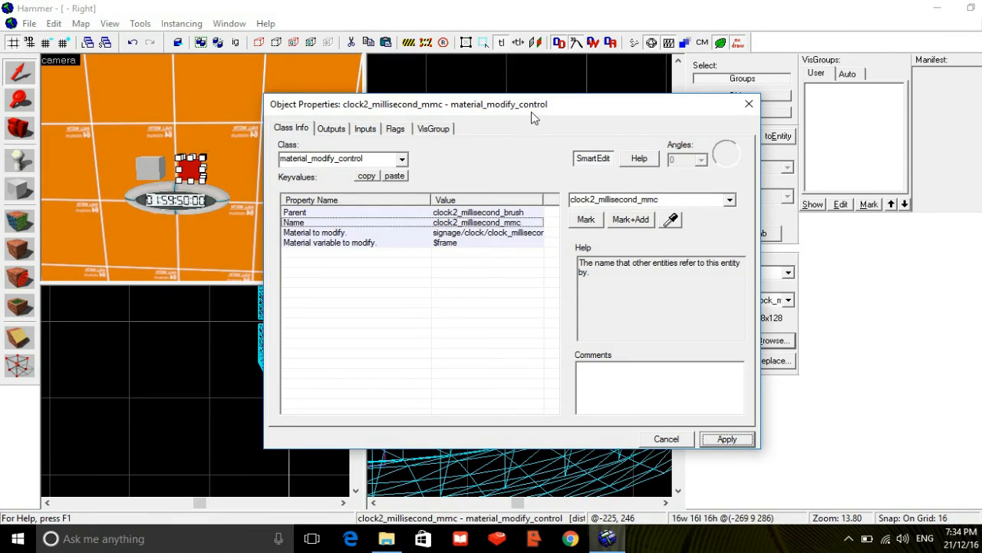
pyautogui.click(748, 105)
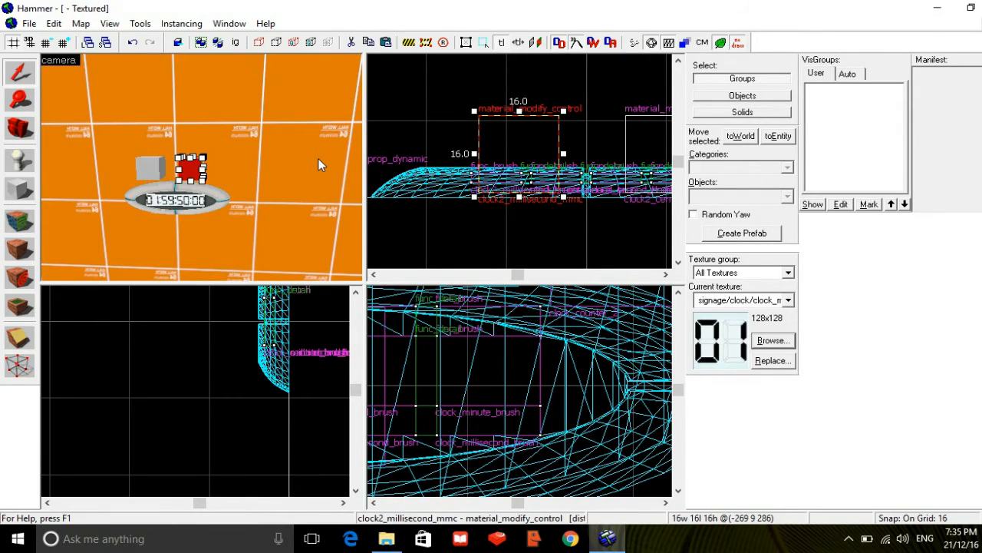
# - Open the outputs of the original clock's clock_centisecond_timer logic_timer
pyautogui.press('z')
pyautogui.press('s')
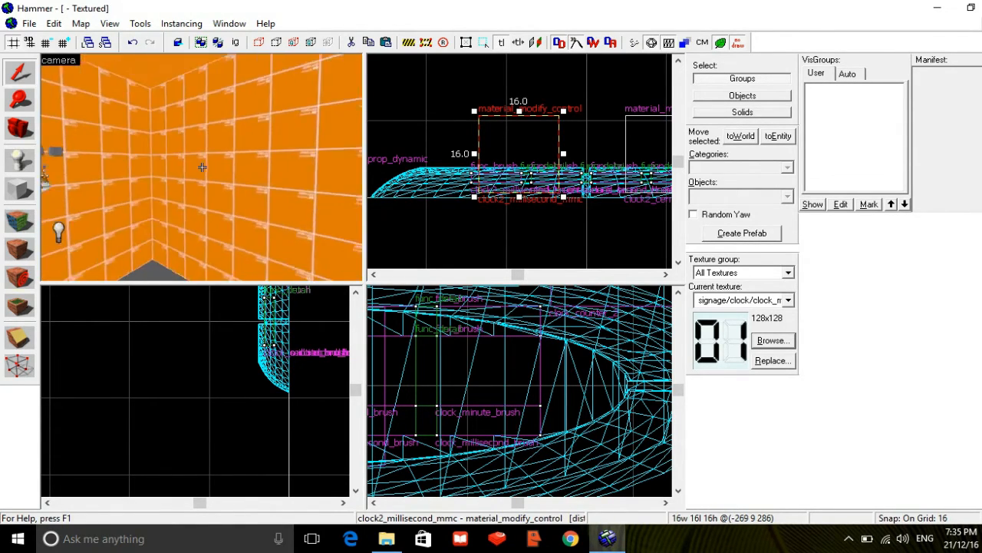
pyautogui.press('w')
pyautogui.press('z')
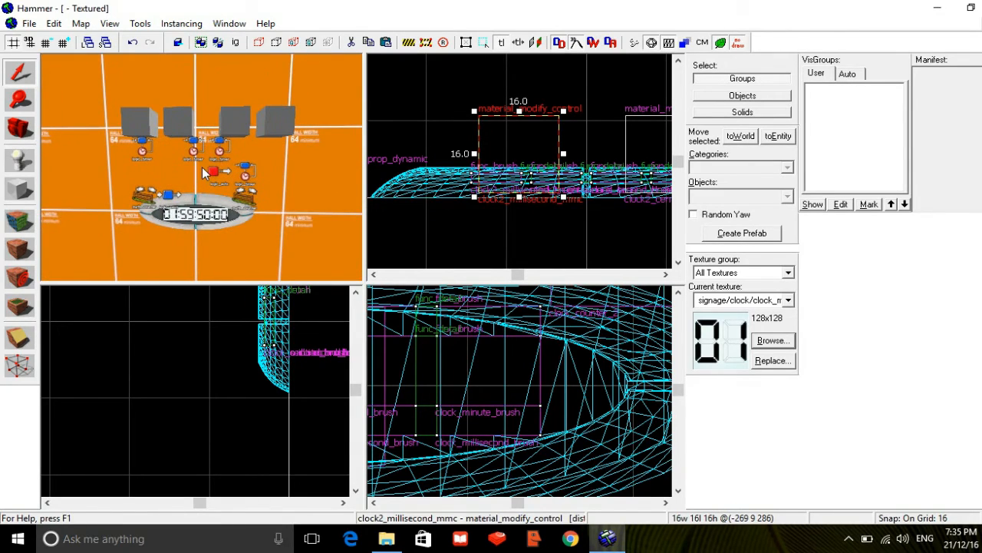
pyautogui.click(217, 161)
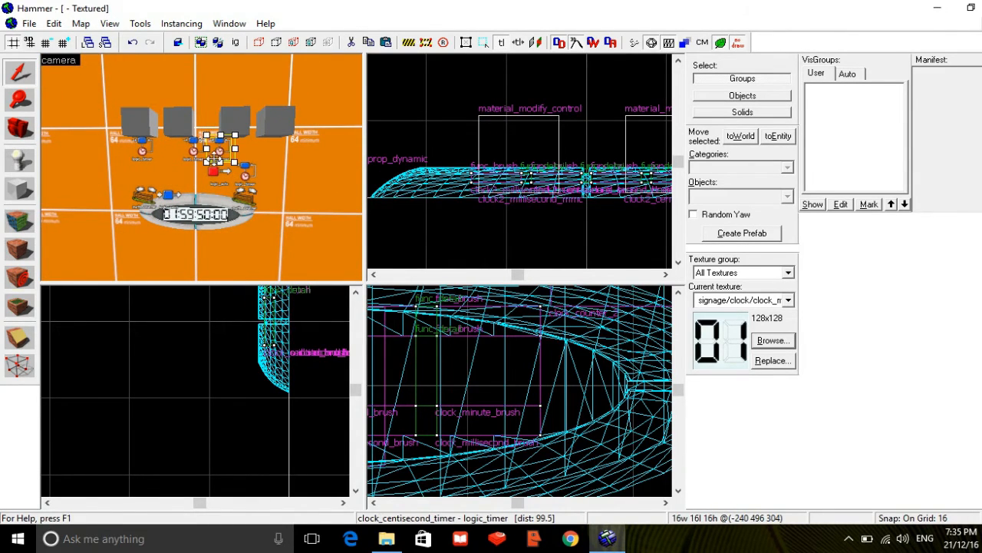
pyautogui.doubleClick(208, 138)
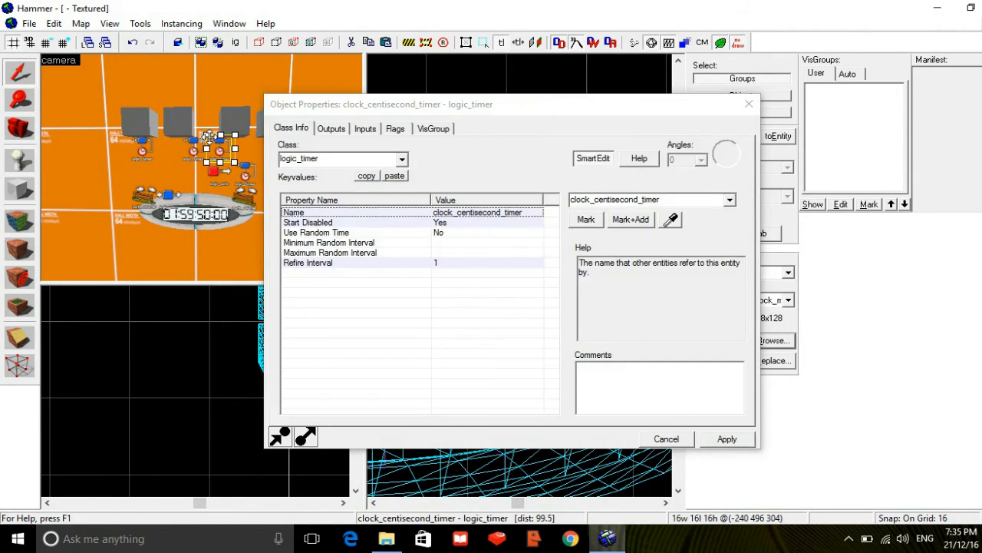
pyautogui.click(321, 130)
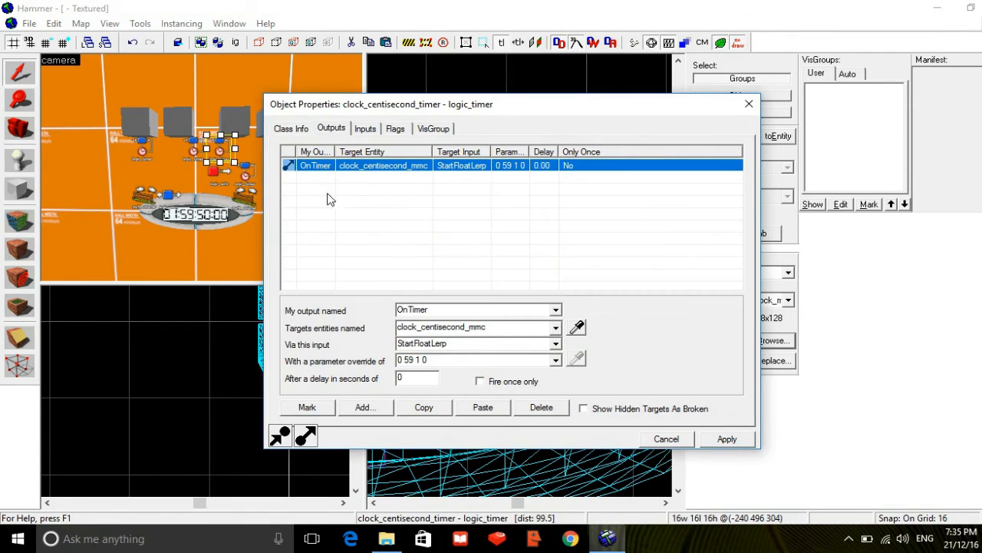
# - Duplicate the centisecond timer's OnTimer StartFloatLerp output, target the copy at clock2_centisecond_mmc and apply it
pyautogui.click(428, 411)
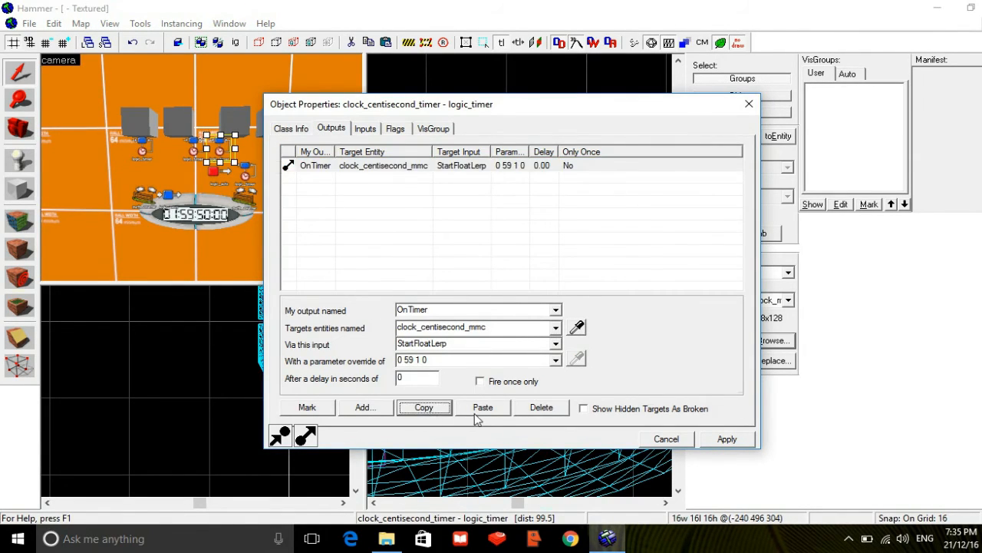
pyautogui.click(477, 411)
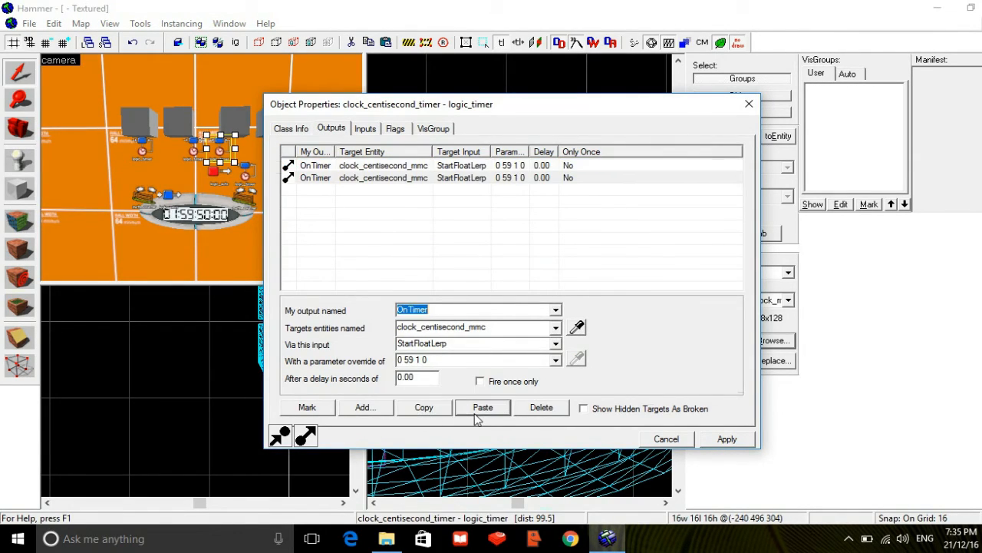
pyautogui.click(420, 328)
pyautogui.click(420, 328)
pyautogui.write('2')
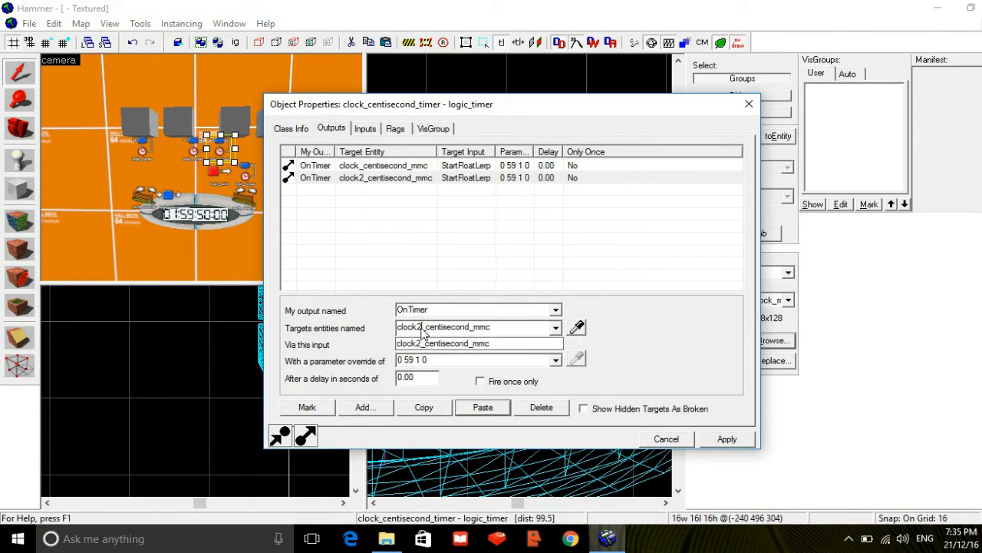
pyautogui.click(712, 442)
# - Duplicate clock_millisecond_timer's OnTimer StartFloatLerp output with target clock2_millisecond_mmc, then apply it and close the object properties
pyautogui.click(233, 162)
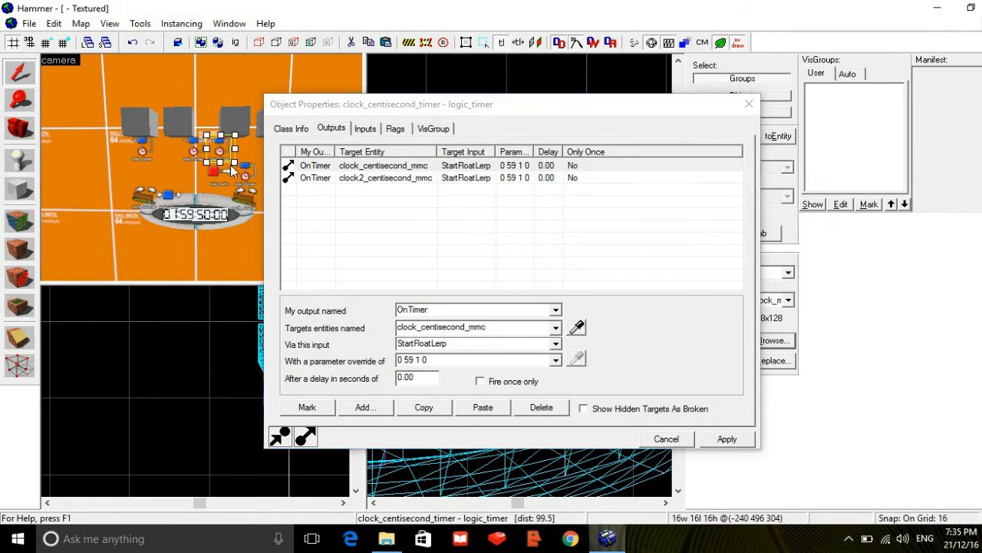
pyautogui.click(246, 180)
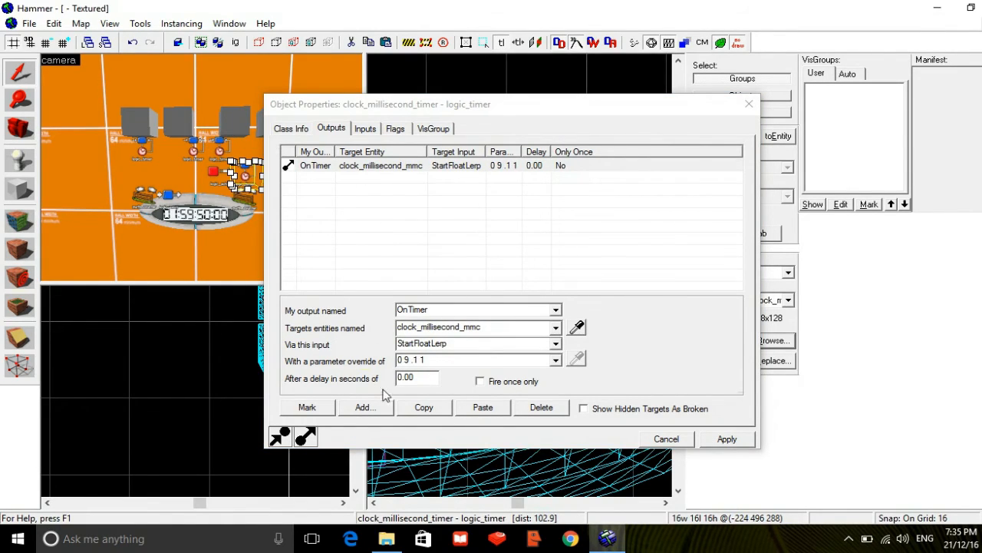
pyautogui.click(418, 409)
pyautogui.click(472, 410)
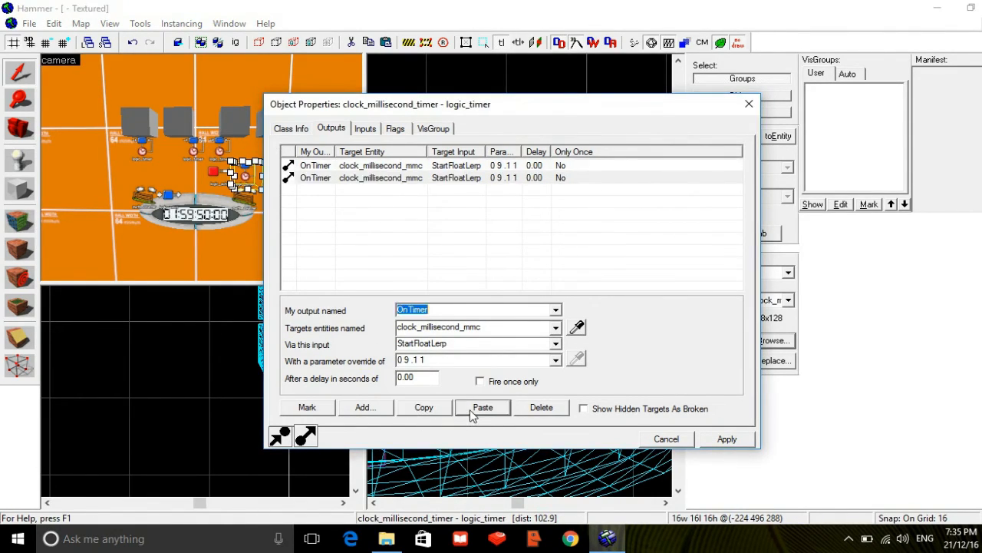
pyautogui.click(414, 325)
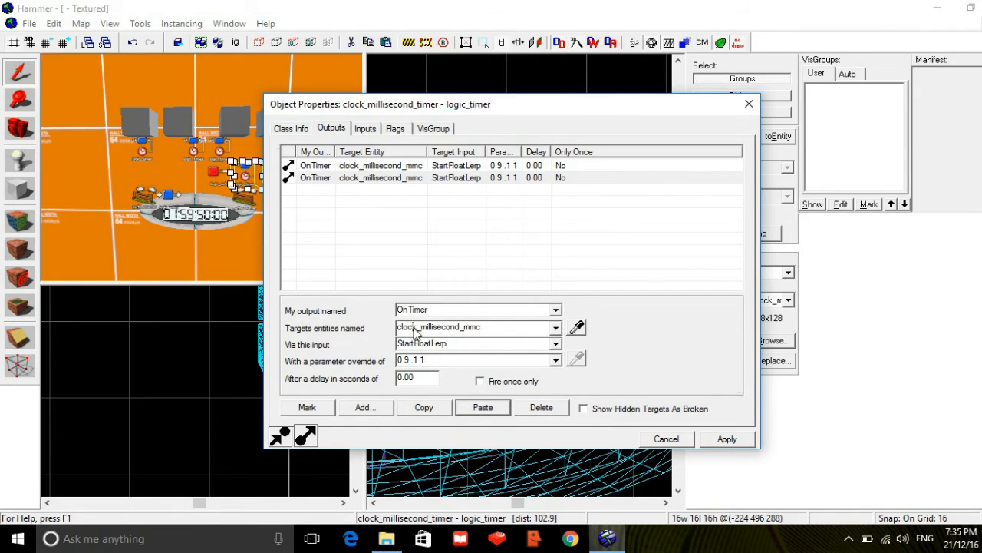
pyautogui.write('2')
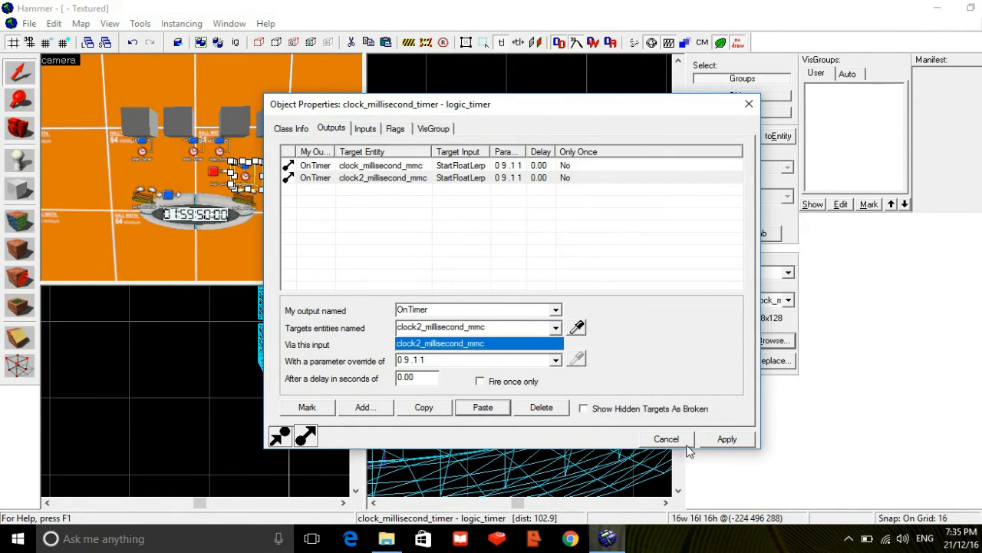
pyautogui.click(707, 439)
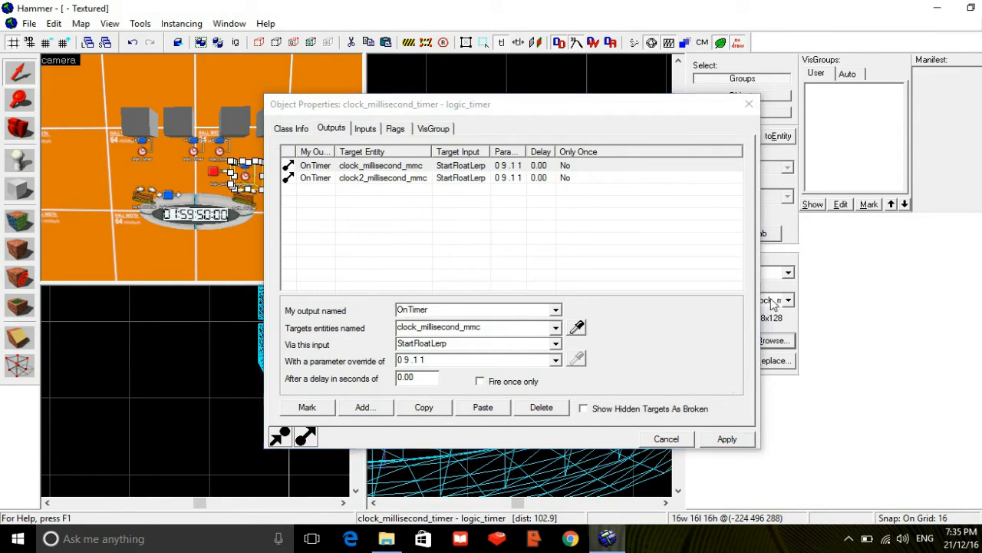
pyautogui.click(749, 104)
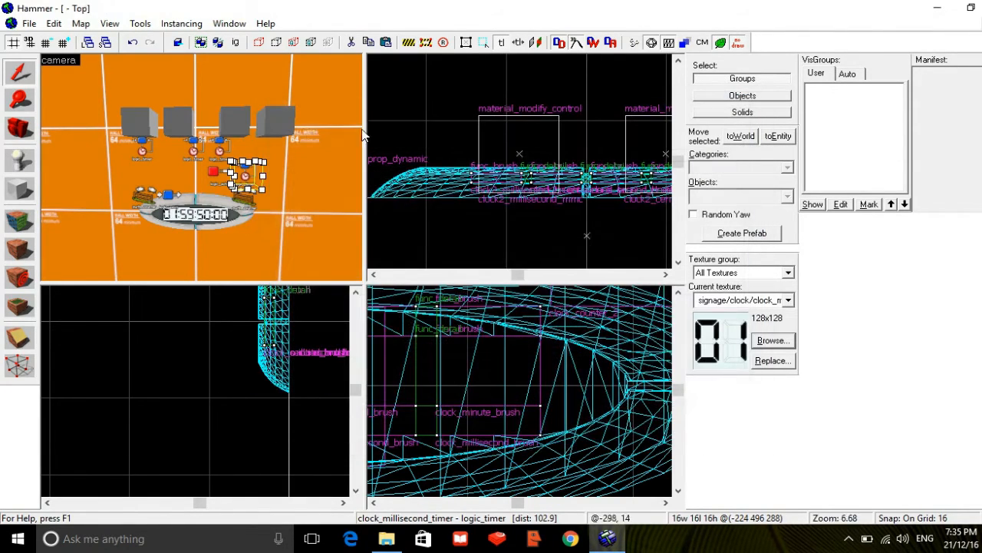
# - Clear the selection and look over the two clocks on the opposite walls
pyautogui.press('z')
pyautogui.press('w')
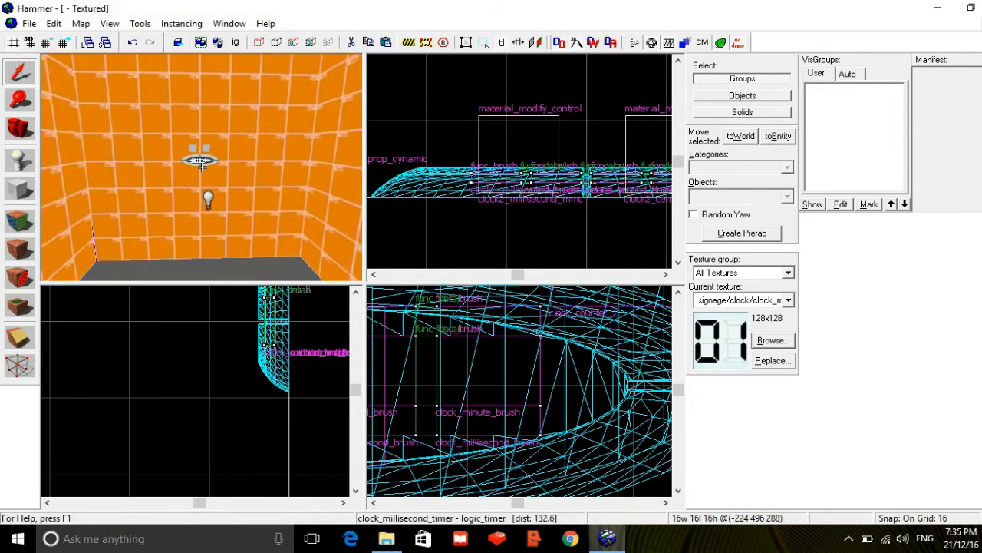
pyautogui.click(201, 167)
pyautogui.press('s')
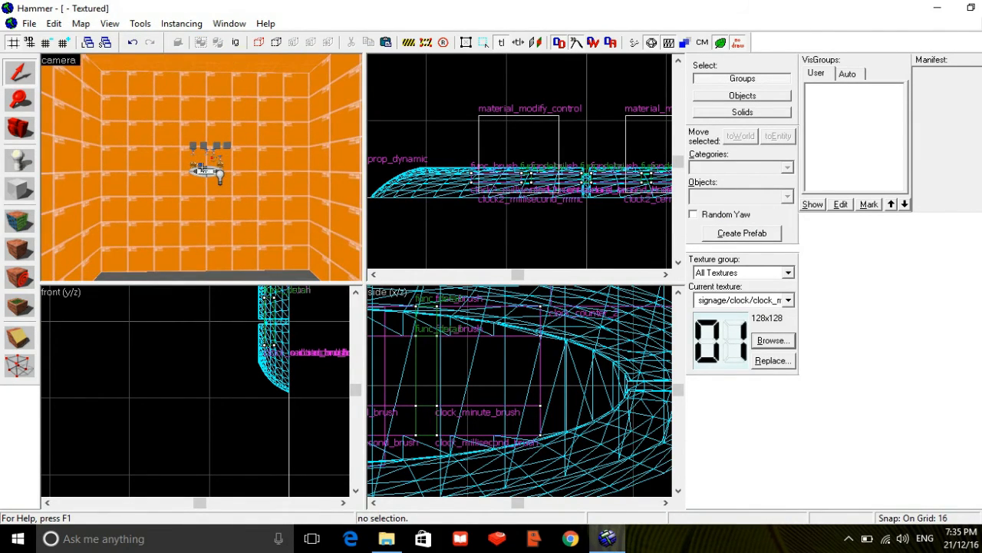
# - Open the outputs of the original clock's logic_auto entity
pyautogui.press('a')
pyautogui.press('w')
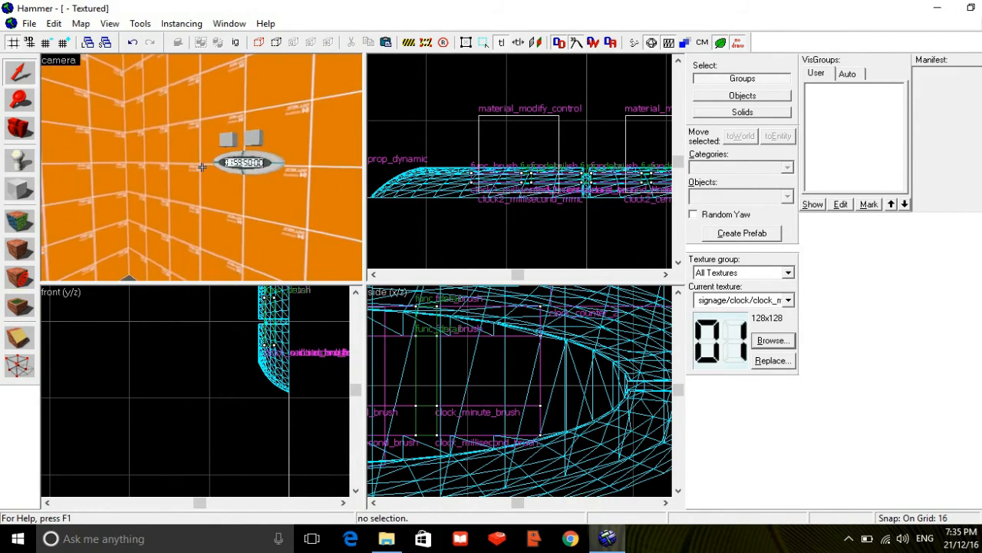
pyautogui.press('s')
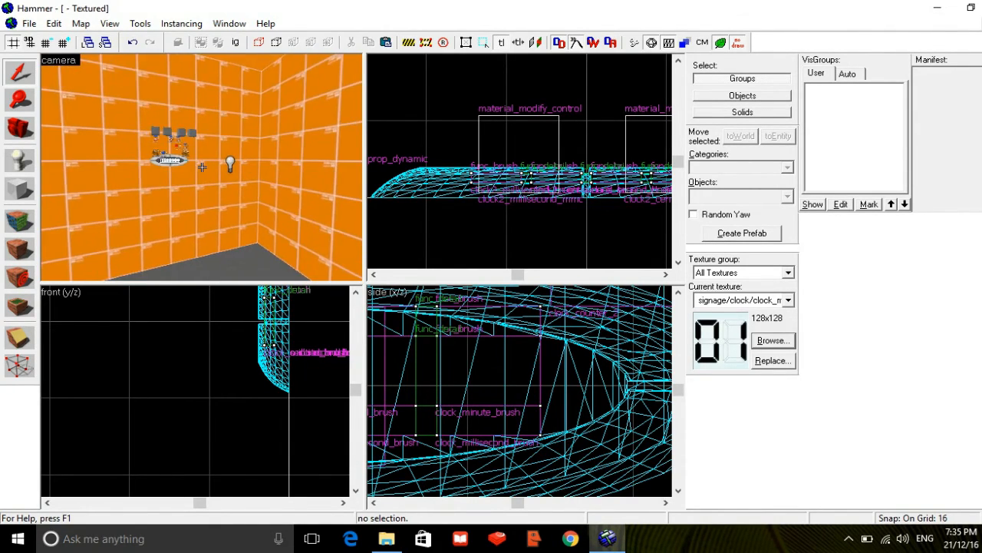
pyautogui.press('w')
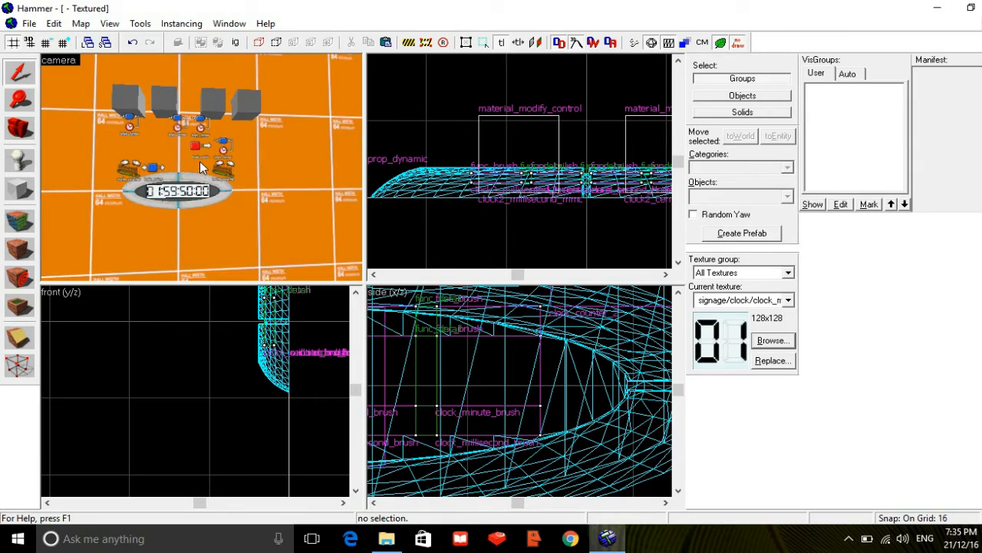
pyautogui.click(200, 167)
pyautogui.click(201, 160)
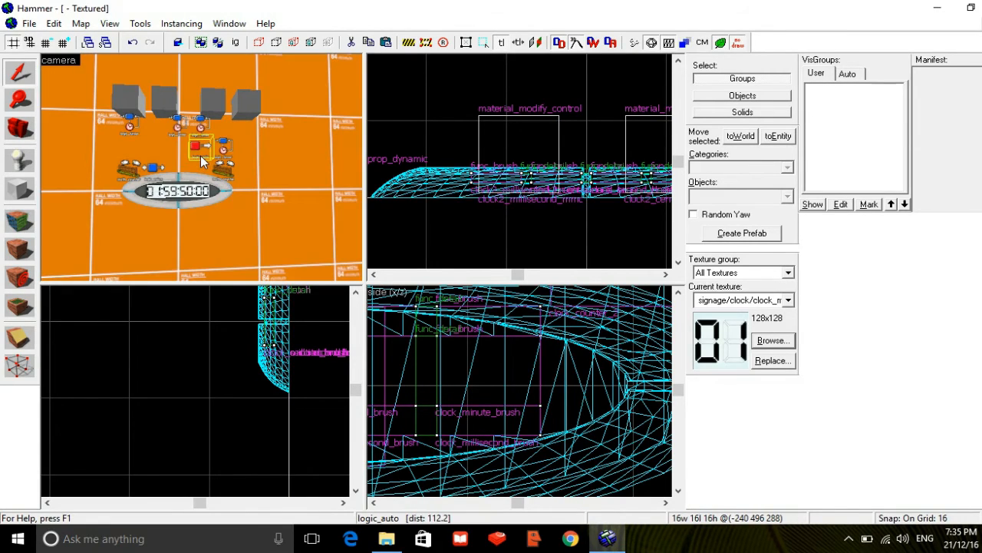
pyautogui.hotkey('alt', 'Return')
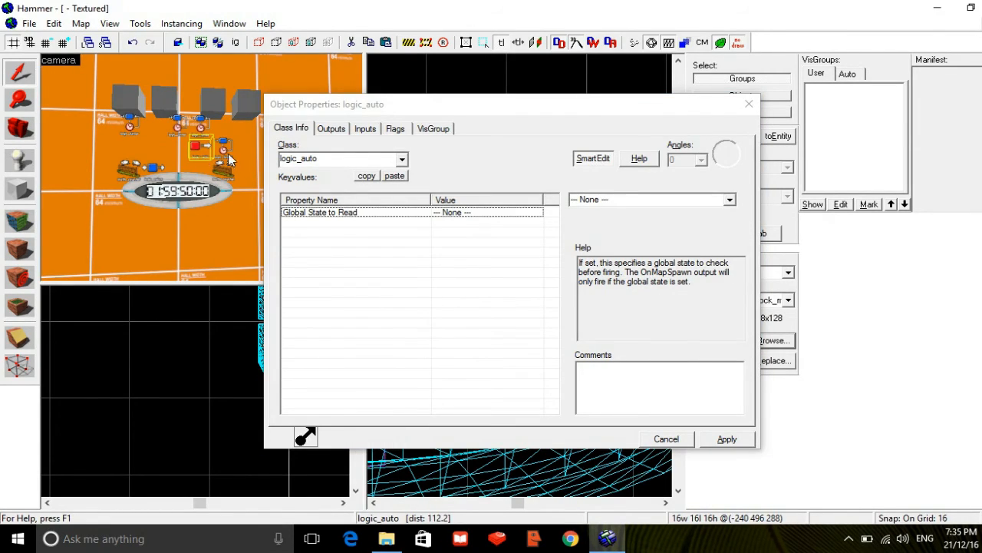
pyautogui.click(331, 129)
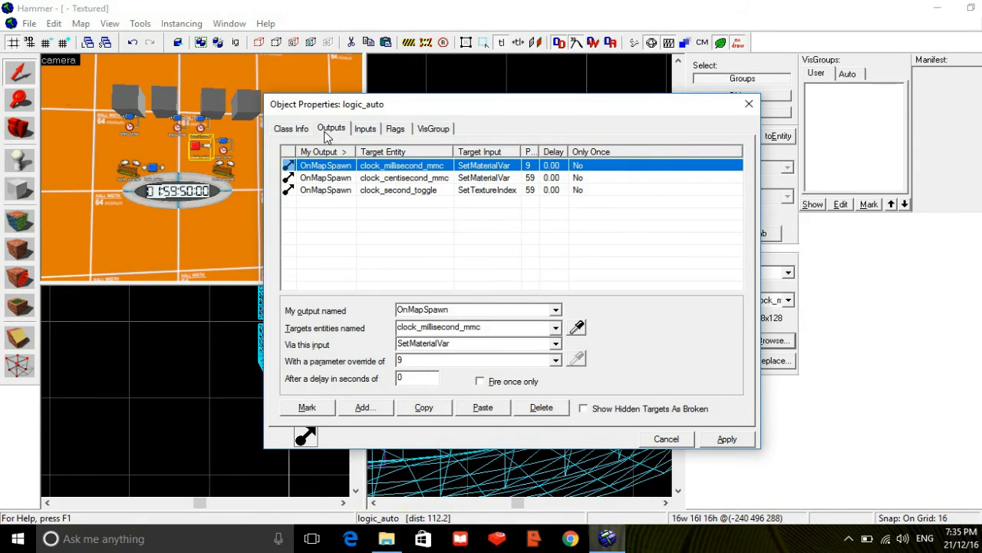
# - Duplicate the logic_auto's two OnMapSpawn SetMaterialVar outputs for clock_millisecond_mmc and clock_centisecond_mmc, then close the object properties
pyautogui.keyDown('shift'); pyautogui.click(385, 179); pyautogui.keyUp('shift')
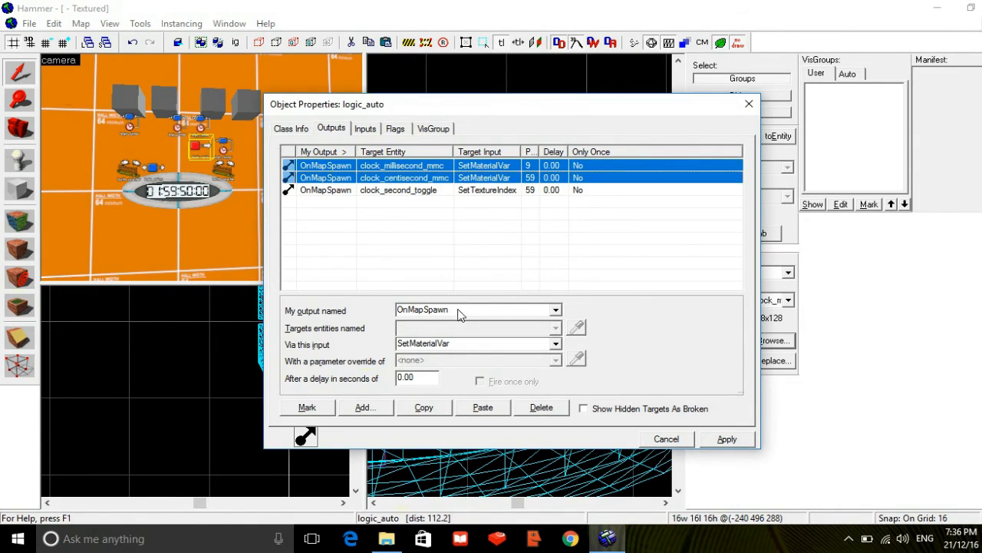
pyautogui.click(418, 411)
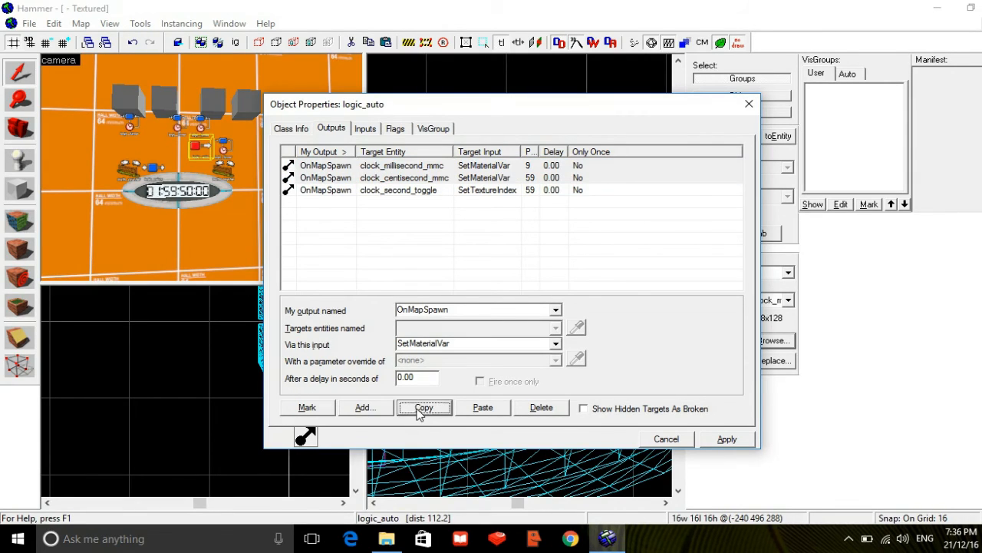
pyautogui.click(475, 408)
pyautogui.press('Escape')
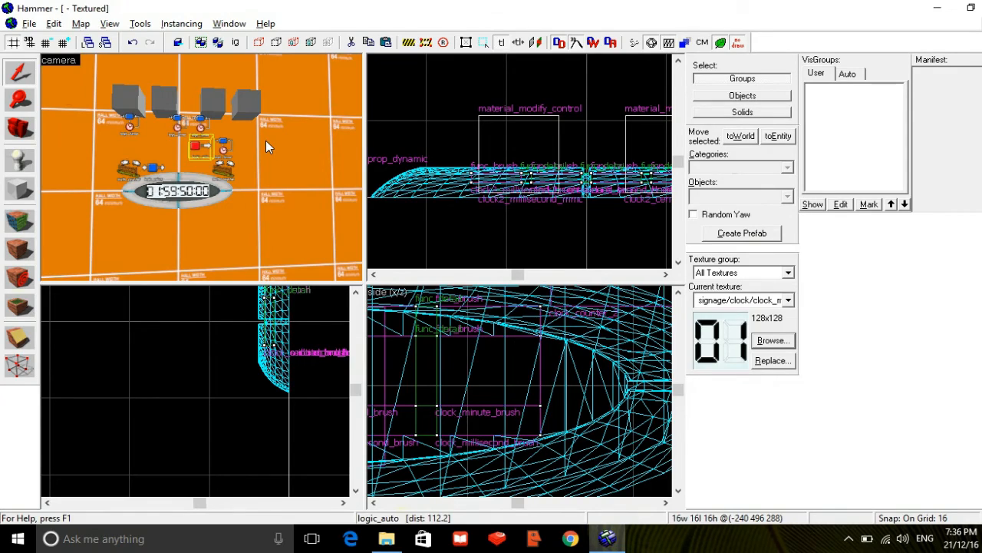
# - Reopen the logic_auto's outputs and target the copied centisecond SetMaterialVar output at clock2_centisecond_mmc
pyautogui.hotkey('alt', 'Return')
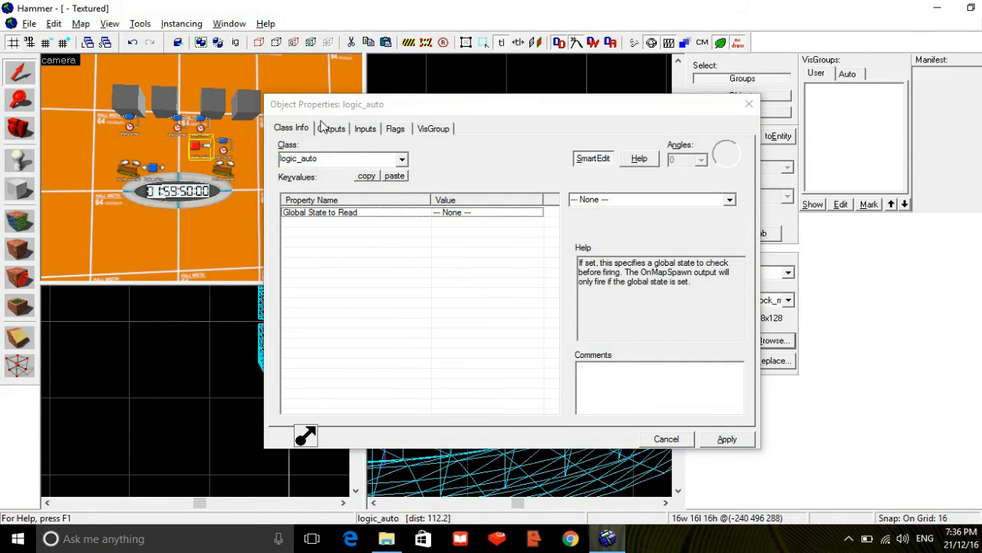
pyautogui.click(330, 128)
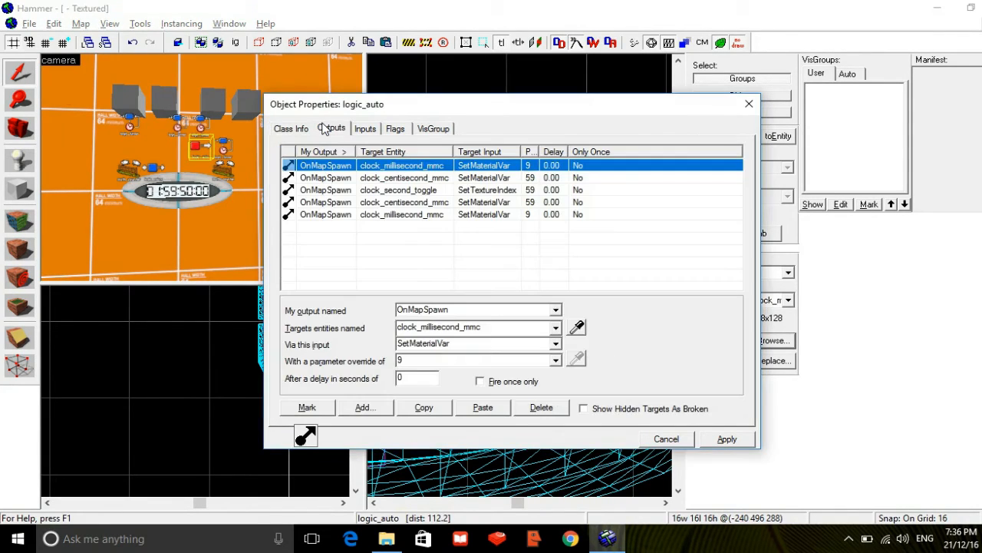
pyautogui.click(355, 202)
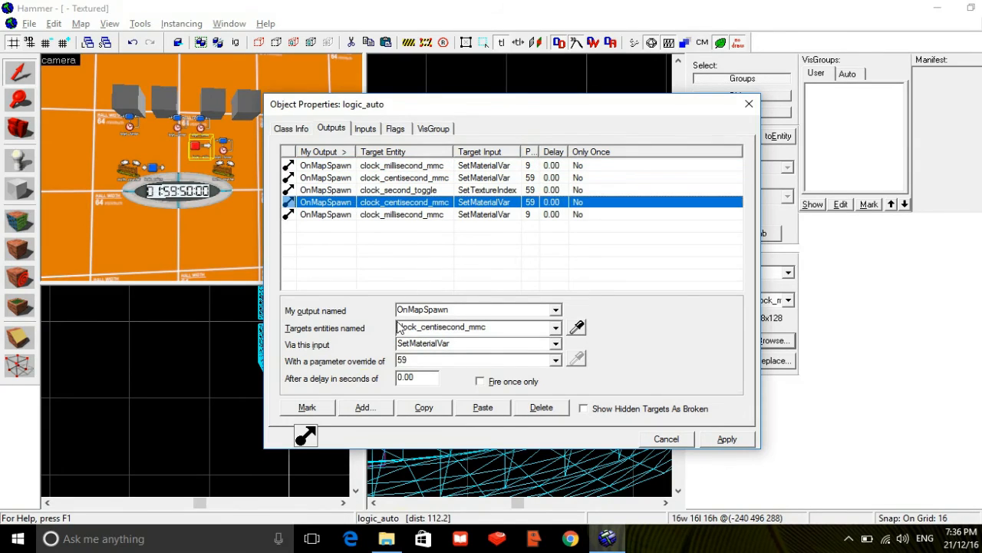
pyautogui.click(415, 327)
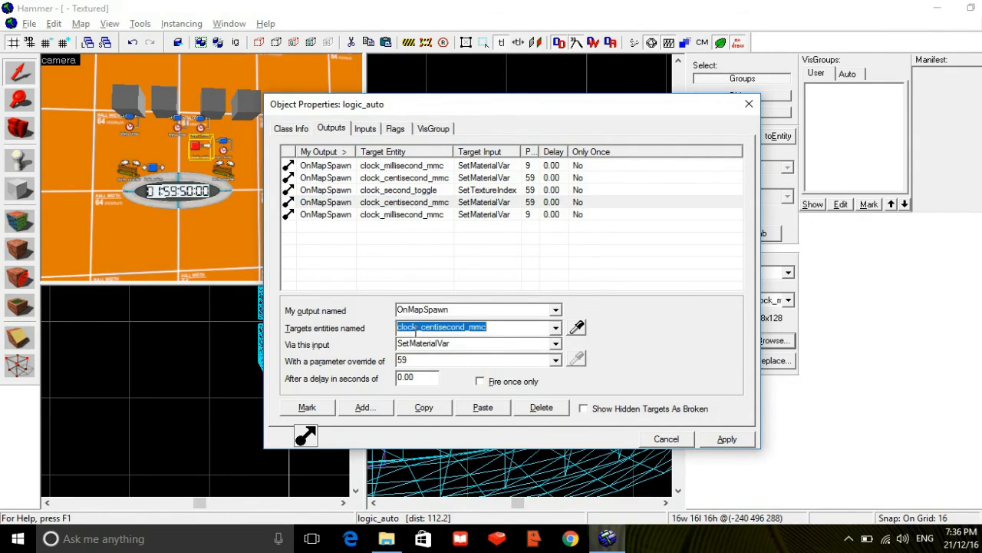
pyautogui.click(415, 327)
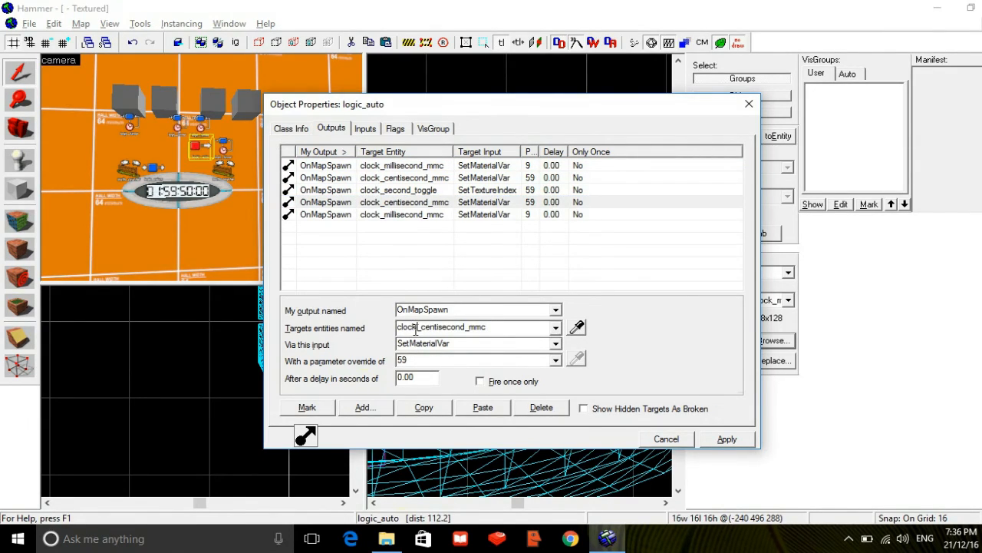
pyautogui.write('2')
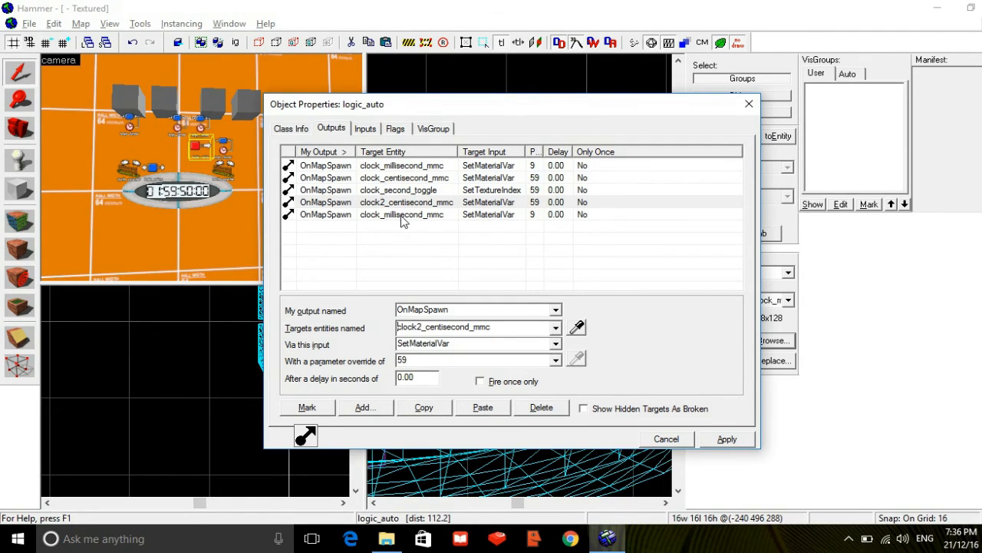
# - Target the copied millisecond SetMaterialVar output at clock2_millisecond_mmc, apply the changes and close the object properties
pyautogui.click(403, 216)
pyautogui.click(418, 330)
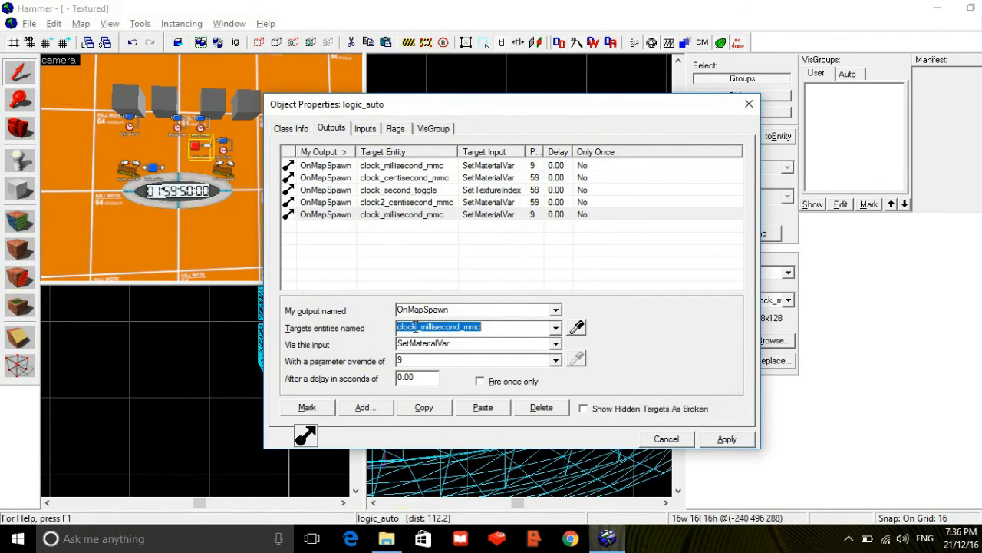
pyautogui.click(417, 327)
pyautogui.write('2')
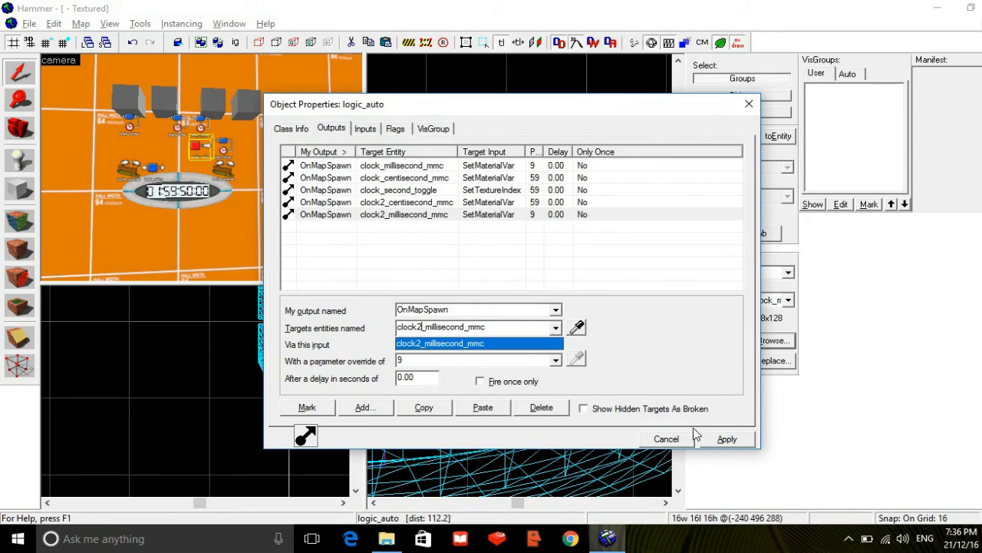
pyautogui.click(707, 438)
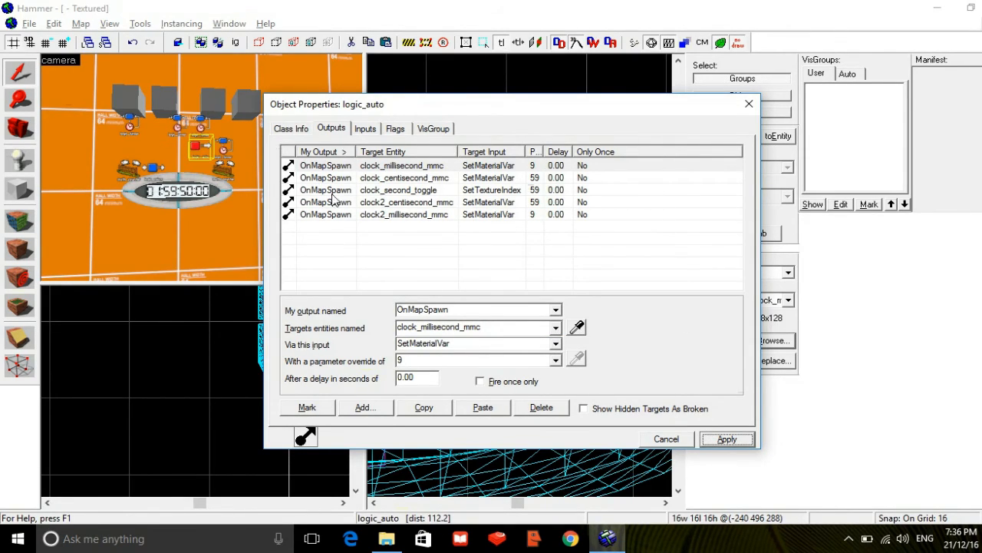
pyautogui.click(234, 160)
pyautogui.press('z')
pyautogui.press('w')
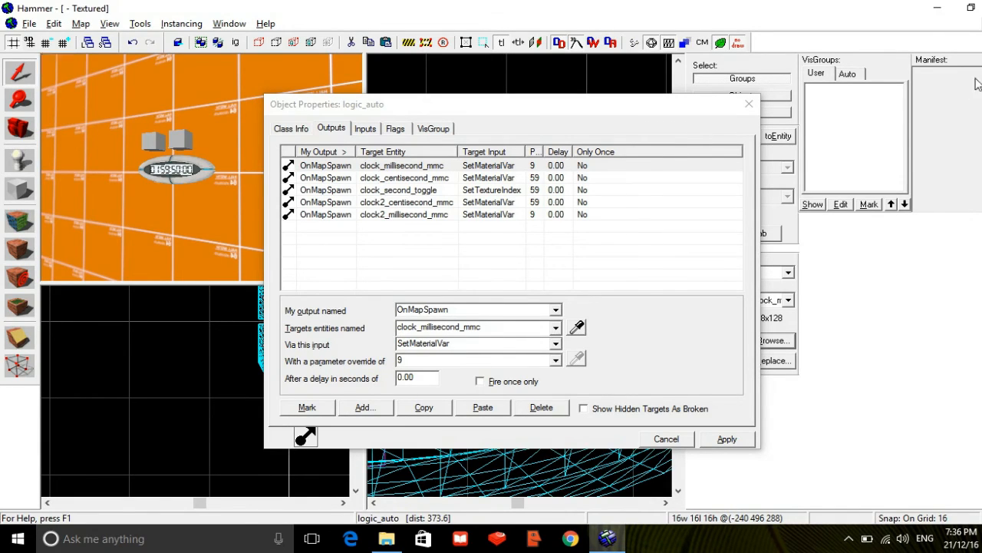
pyautogui.click(749, 104)
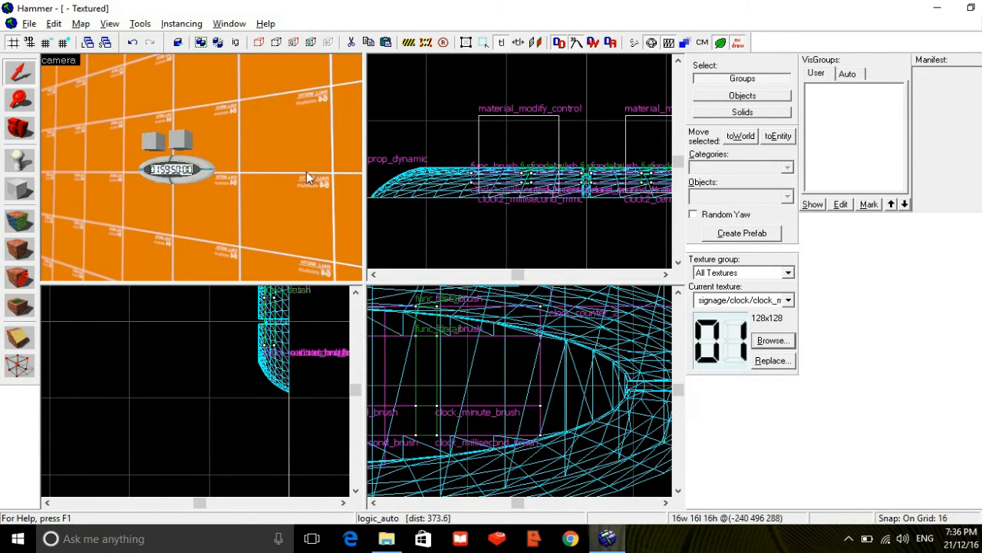
# - Deselect the logic_auto and compare the original clock and its entities with the copy on the opposite wall
pyautogui.press('z')
pyautogui.press('s')
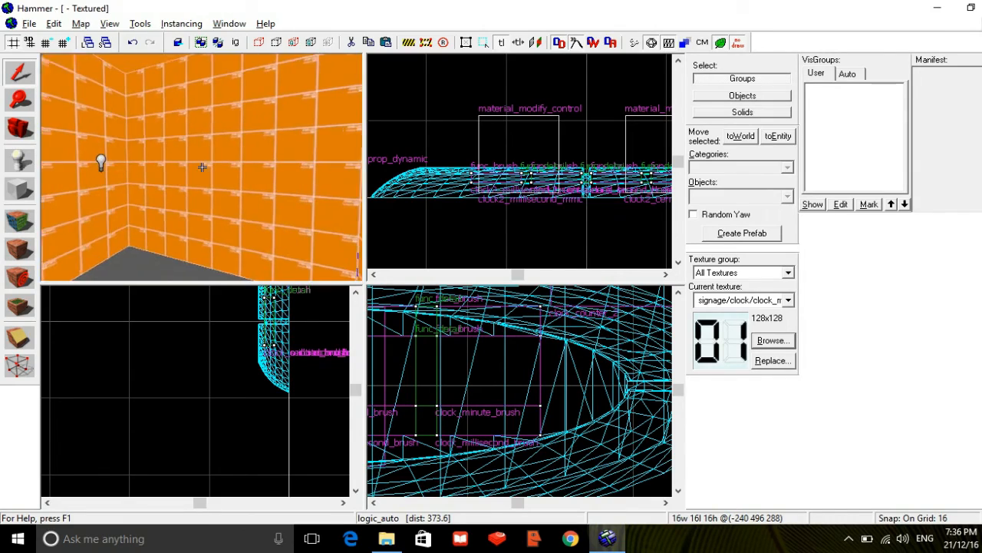
pyautogui.press('w')
pyautogui.press('Escape')
pyautogui.press('w')
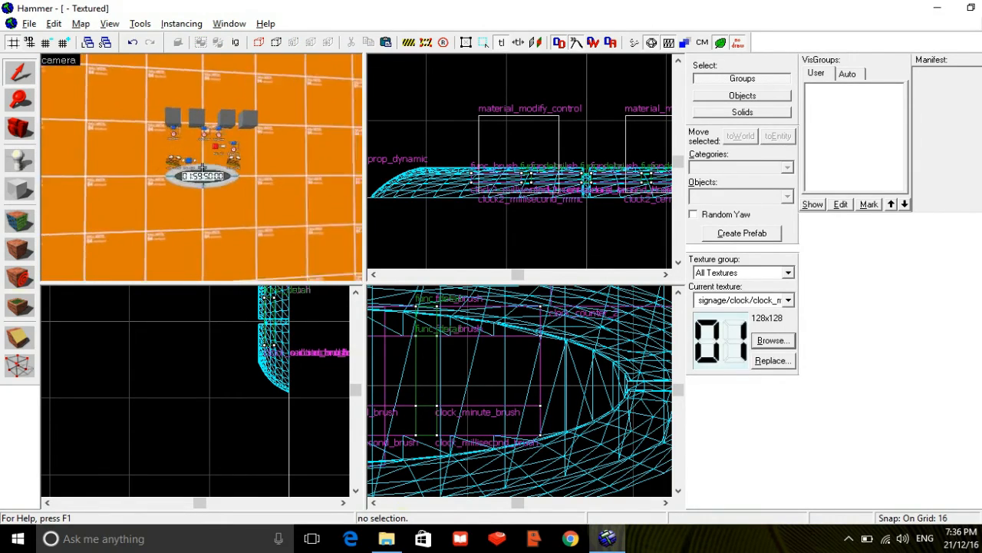
pyautogui.press('w')
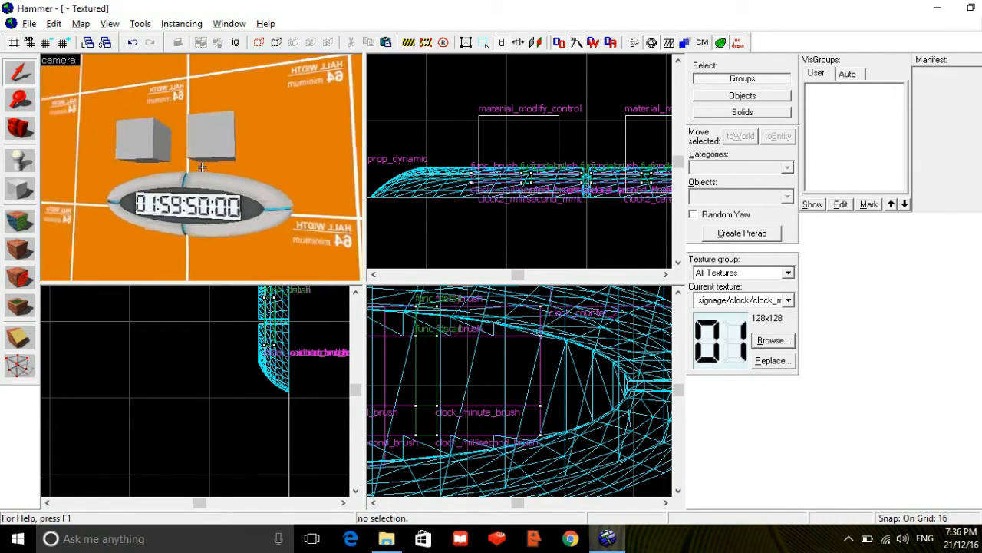
pyautogui.press('s')
pyautogui.press('w')
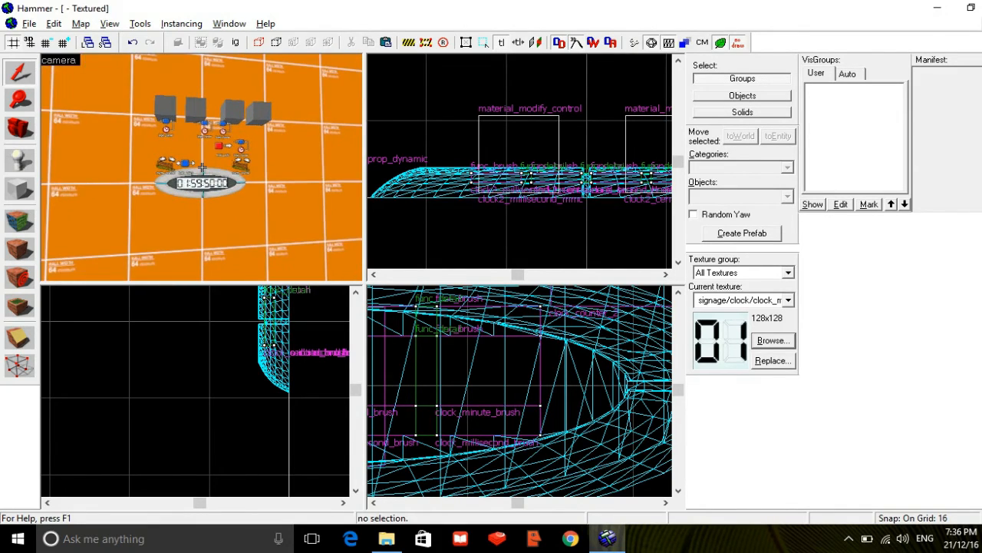
pyautogui.press('w')
pyautogui.press('s')
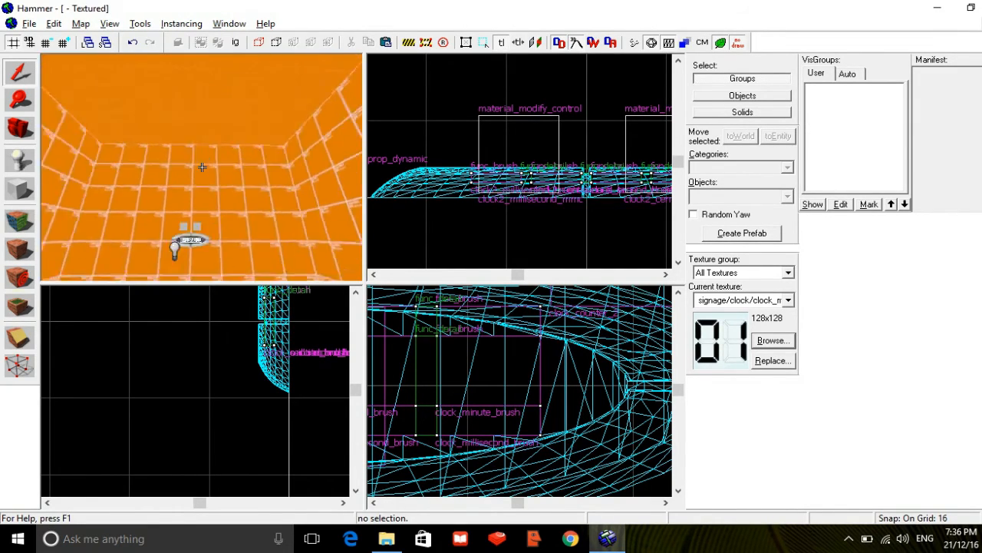
pyautogui.press('w')
pyautogui.press('s')
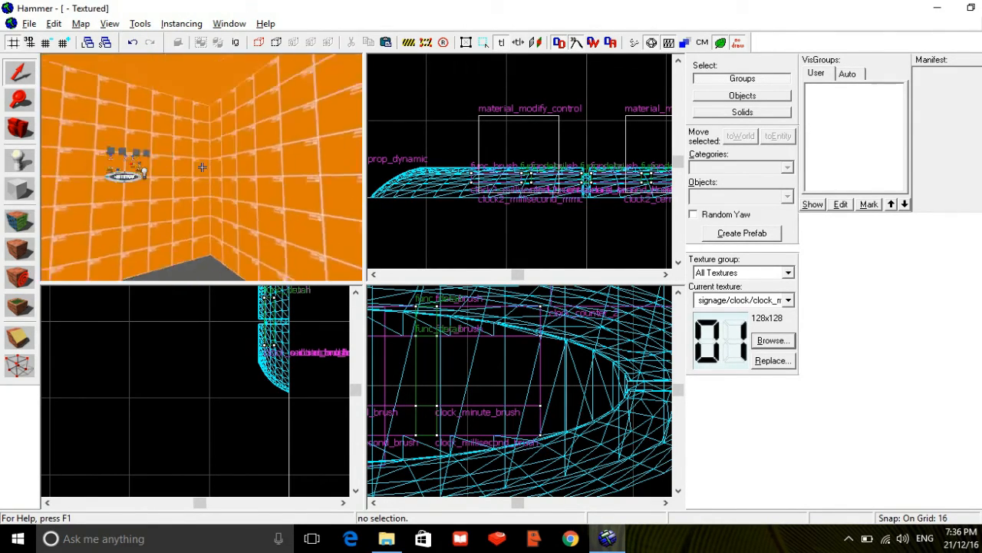
pyautogui.press('w')
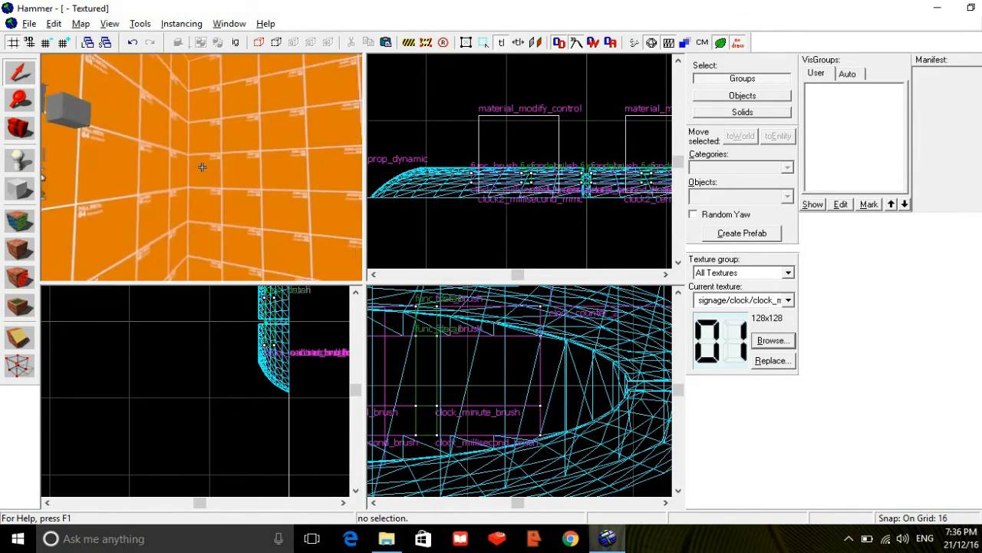
pyautogui.press('s')
pyautogui.press('w')
pyautogui.press('s')
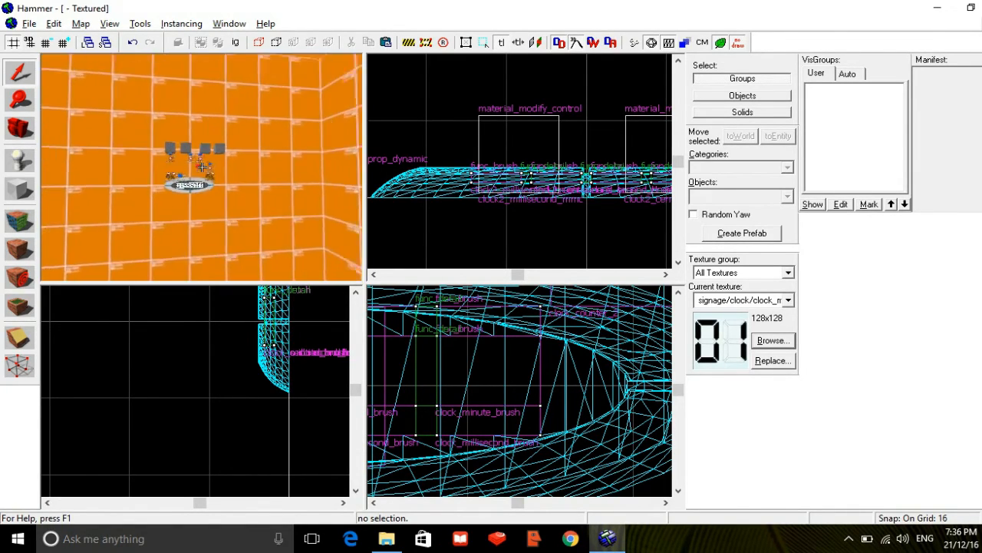
pyautogui.press('w')
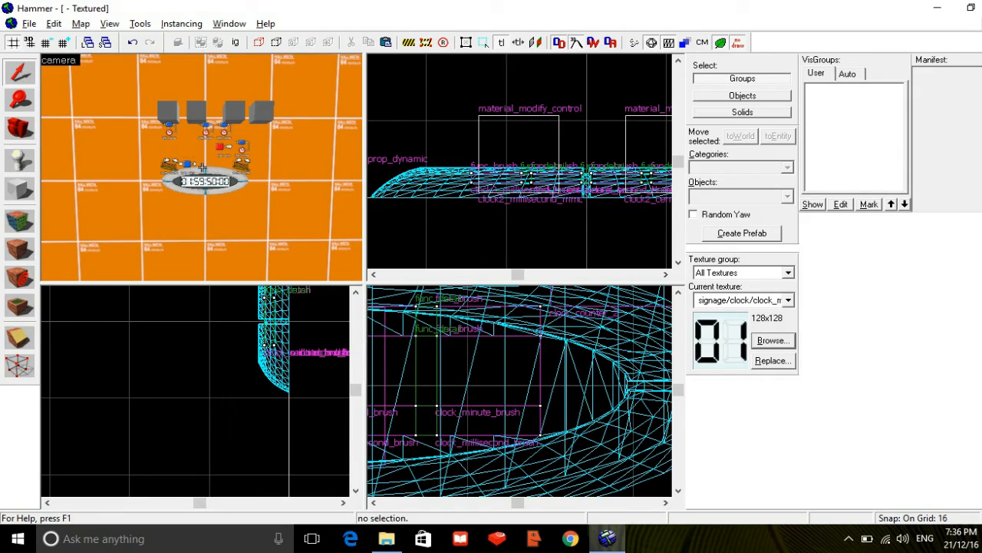
# - Cascade the map windows, maximize the testchmb_a_00_d.vmf map and examine the surroundings of its clock
pyautogui.press('z')
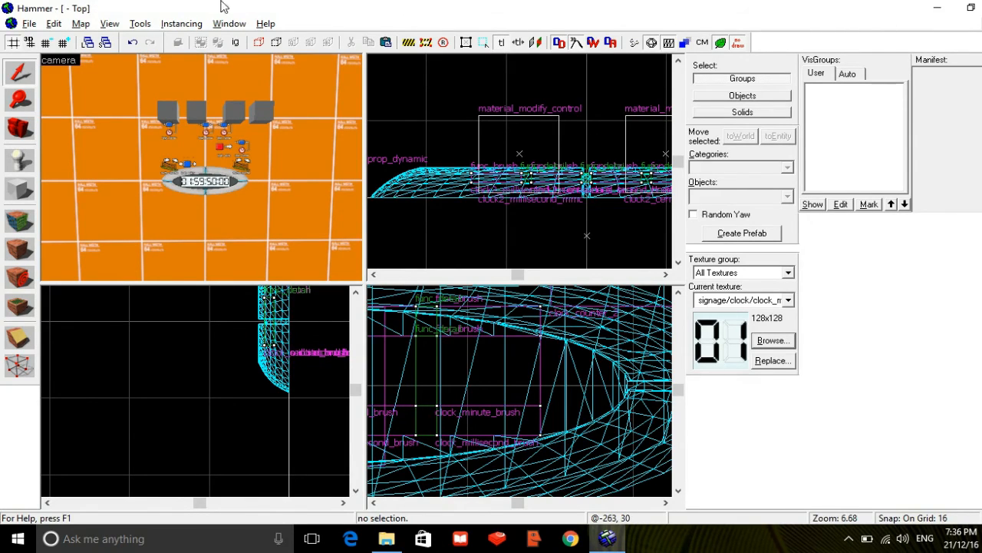
pyautogui.click(228, 24)
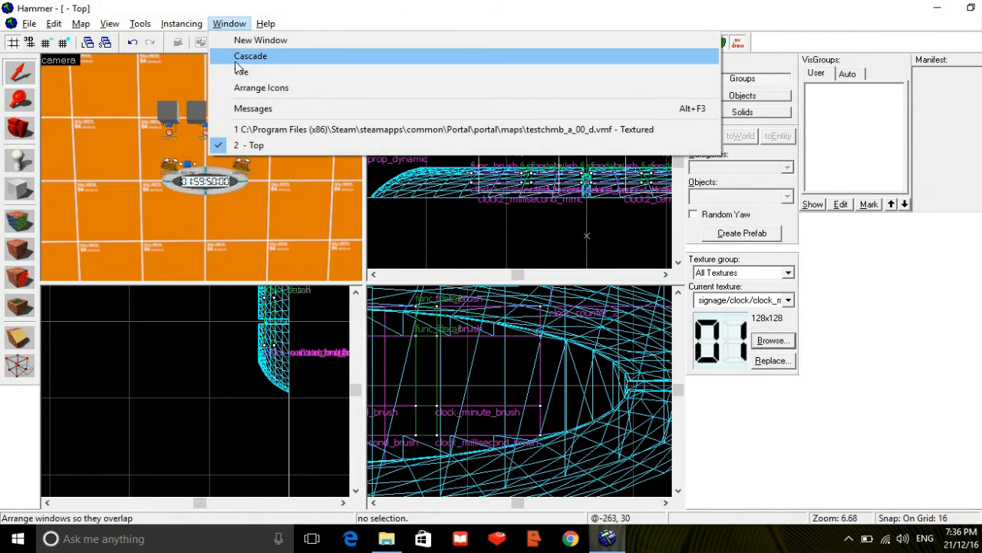
pyautogui.click(238, 55)
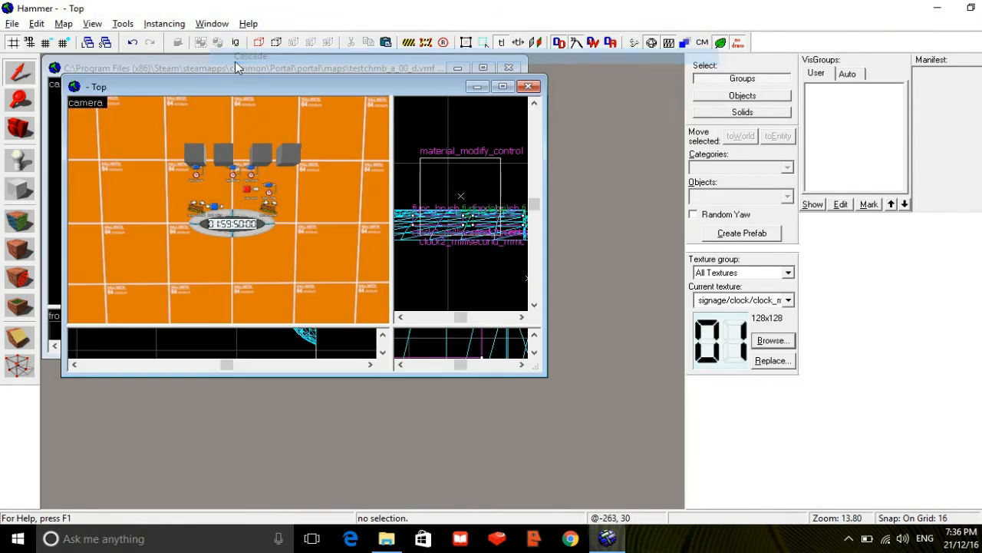
pyautogui.click(484, 68)
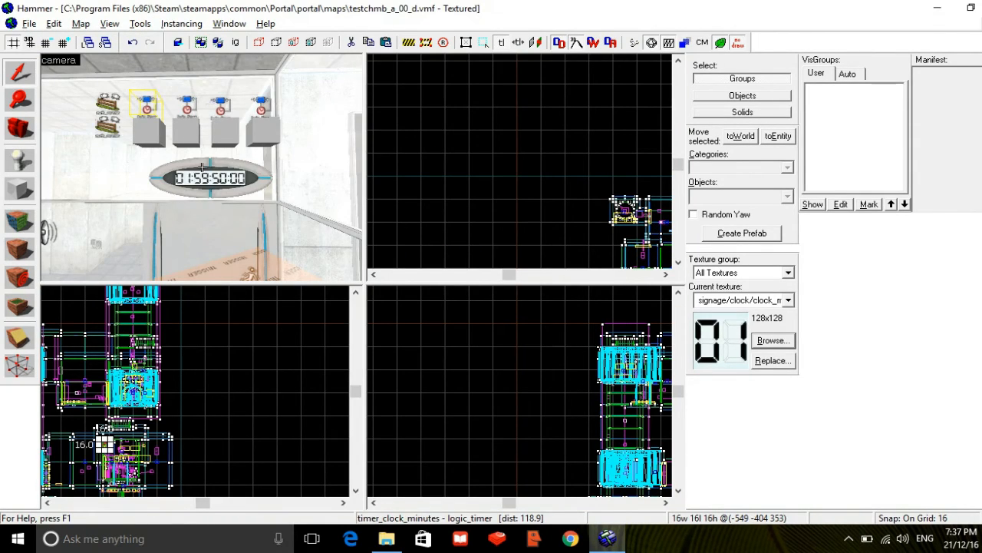
pyautogui.press('w')
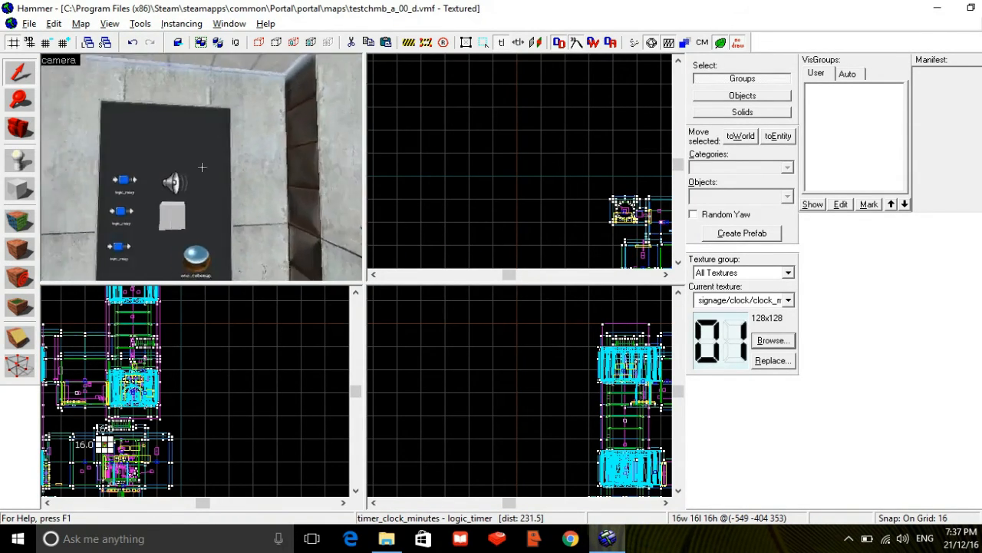
pyautogui.press('w')
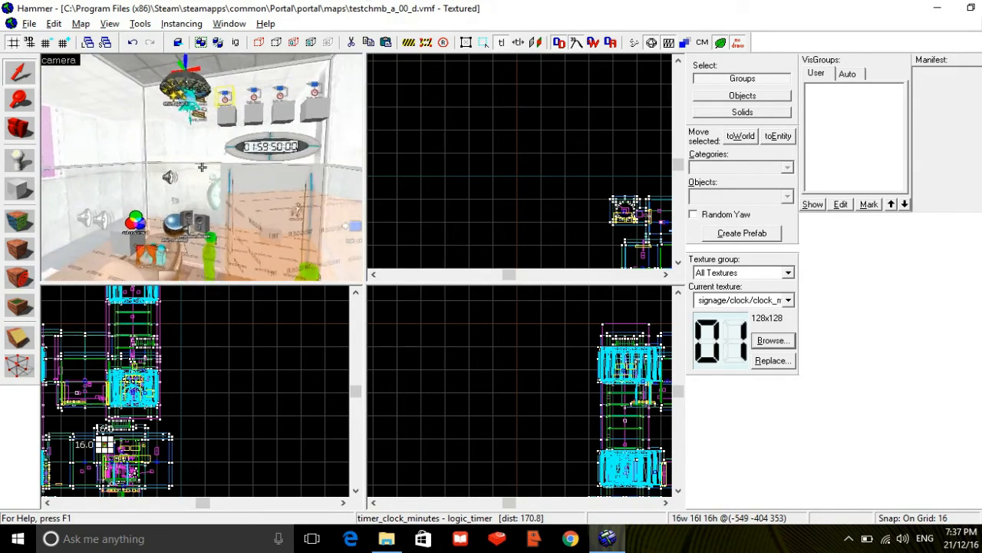
# - Deselect the timer, cascade the map windows and maximize the orange-walled clock map to view the clock in its room
pyautogui.press('Escape')
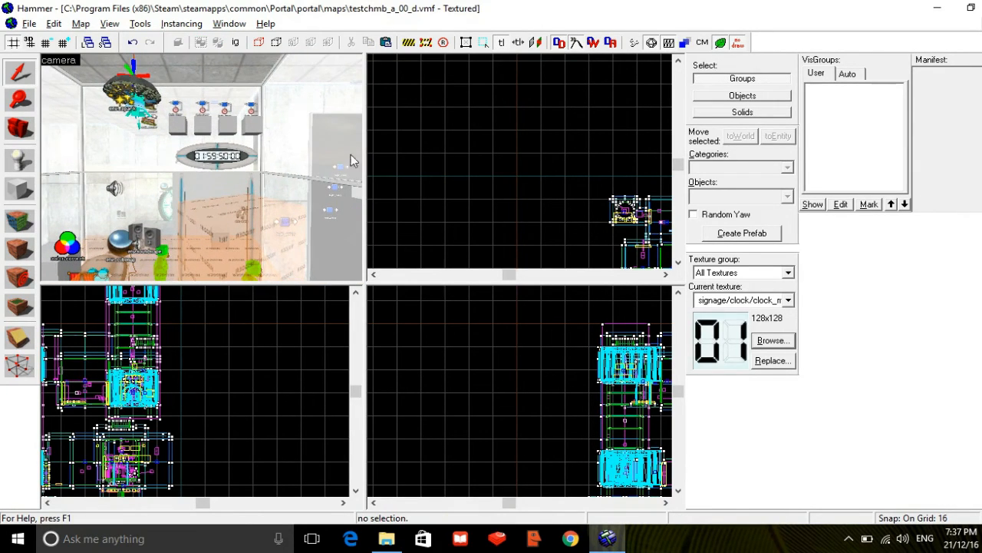
pyautogui.click(229, 23)
pyautogui.click(246, 56)
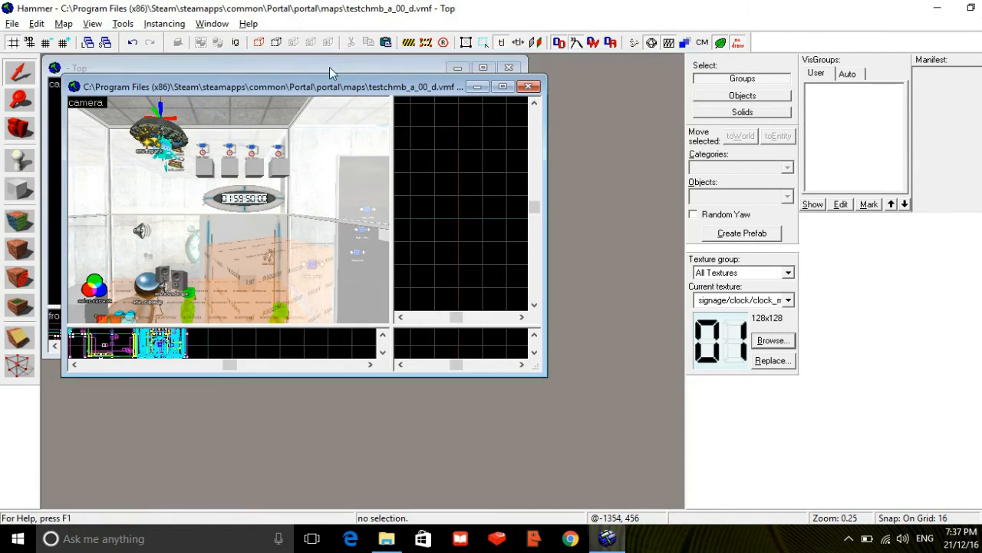
pyautogui.doubleClick(461, 81)
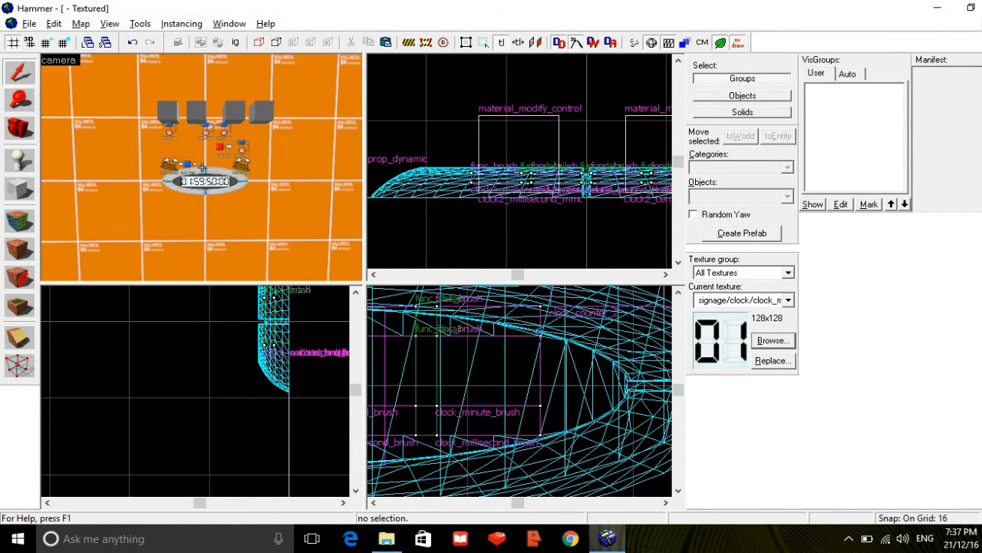
pyautogui.press('a')
pyautogui.press('s')
pyautogui.press('w')
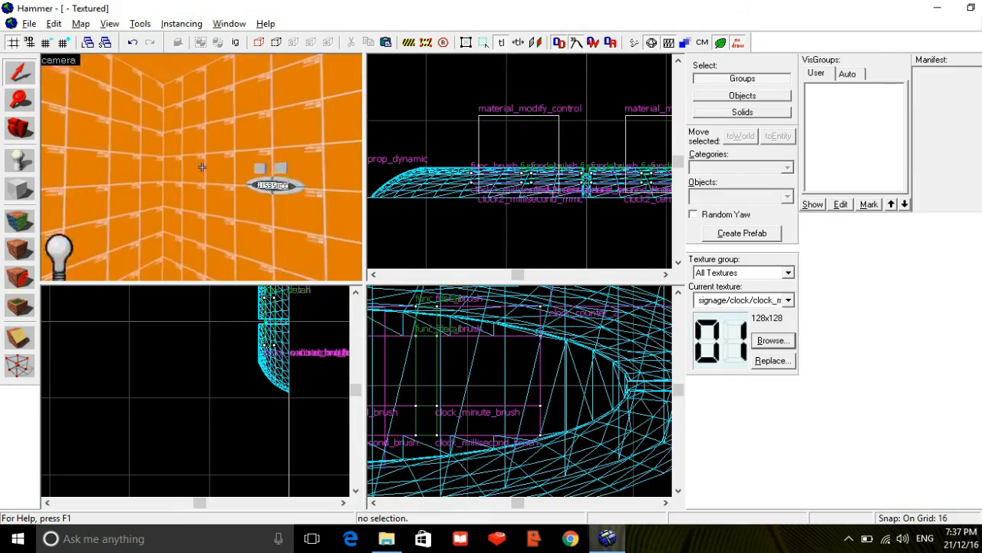
pyautogui.press('s')
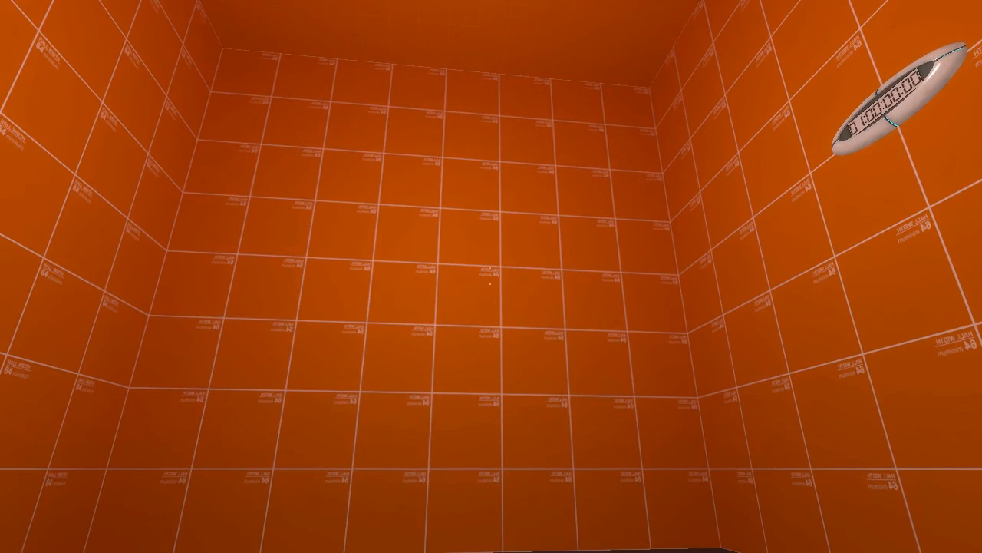
# - In Portal's developer console, run "ent_fire clock_relay trigger" to start the clocks in the intro_clock map, and return to the game view
pyautogui.press('`')
pyautogui.write('ent_')
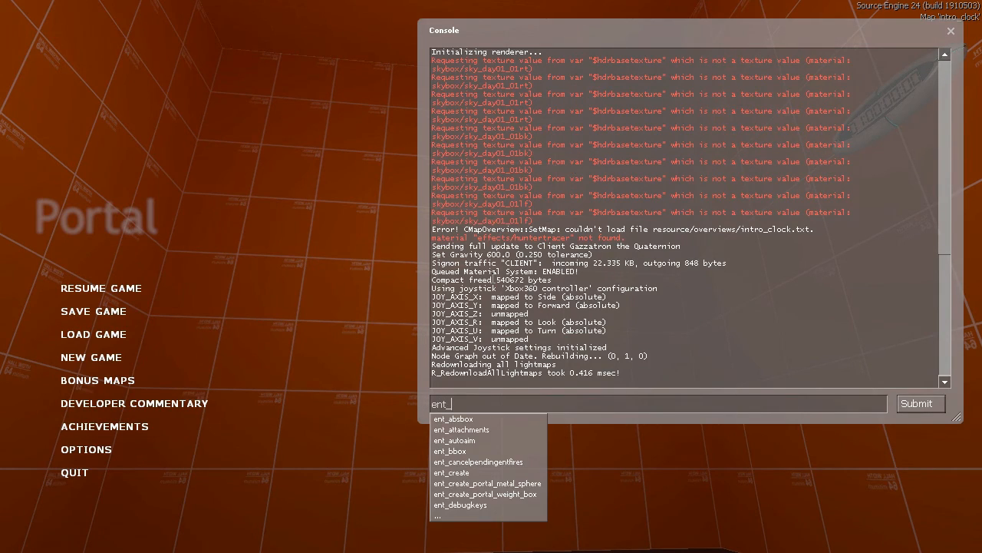
pyautogui.write('fire clo')
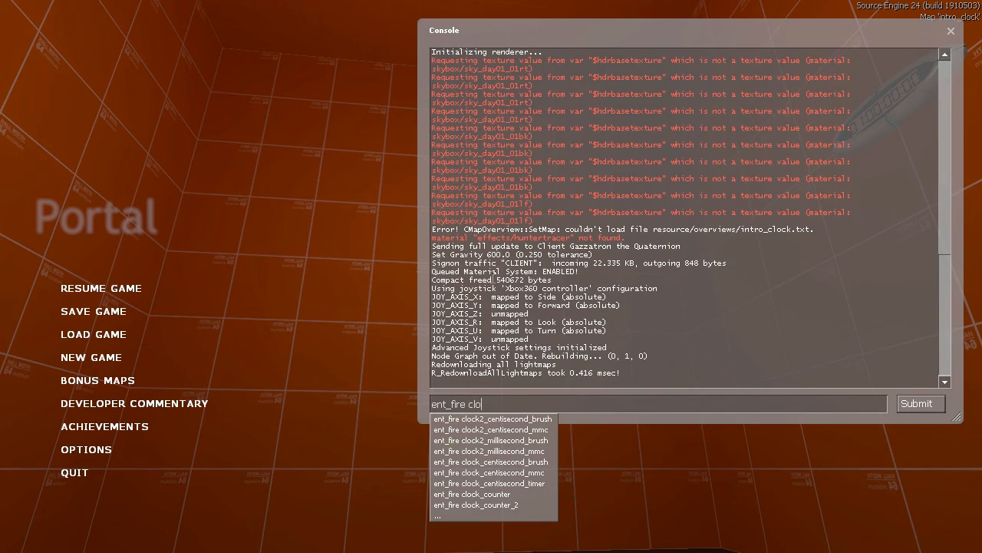
pyautogui.write('ck_relay trigger')
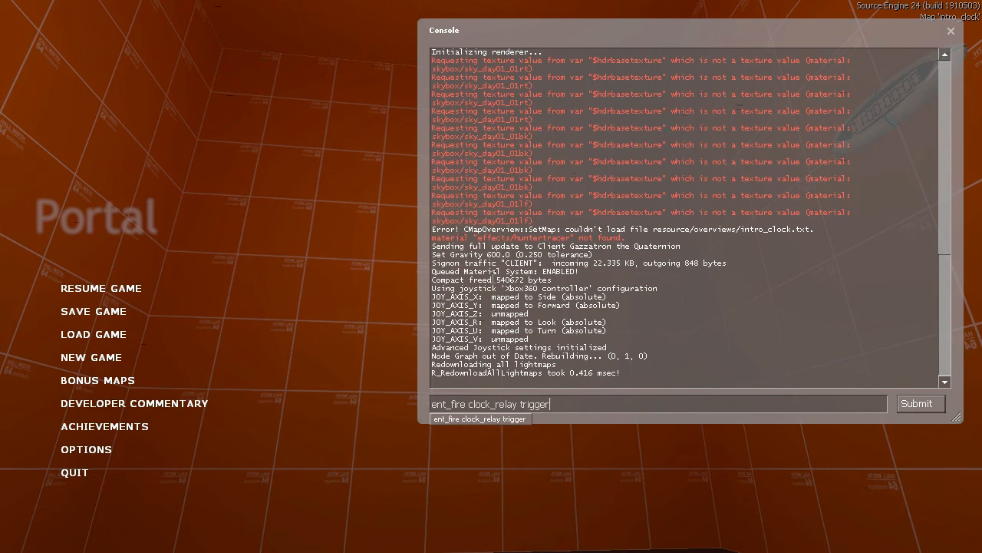
pyautogui.press('Return')
pyautogui.press('Escape')
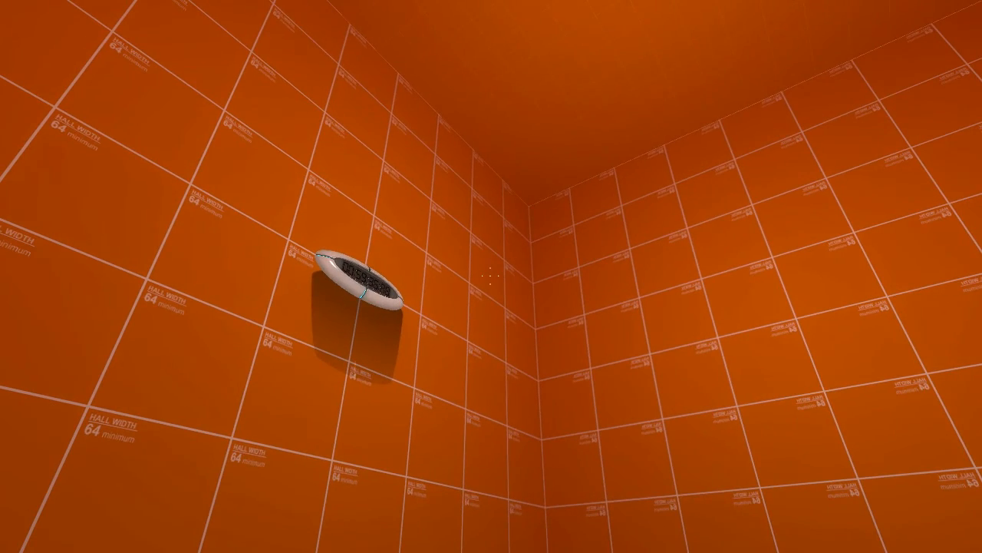